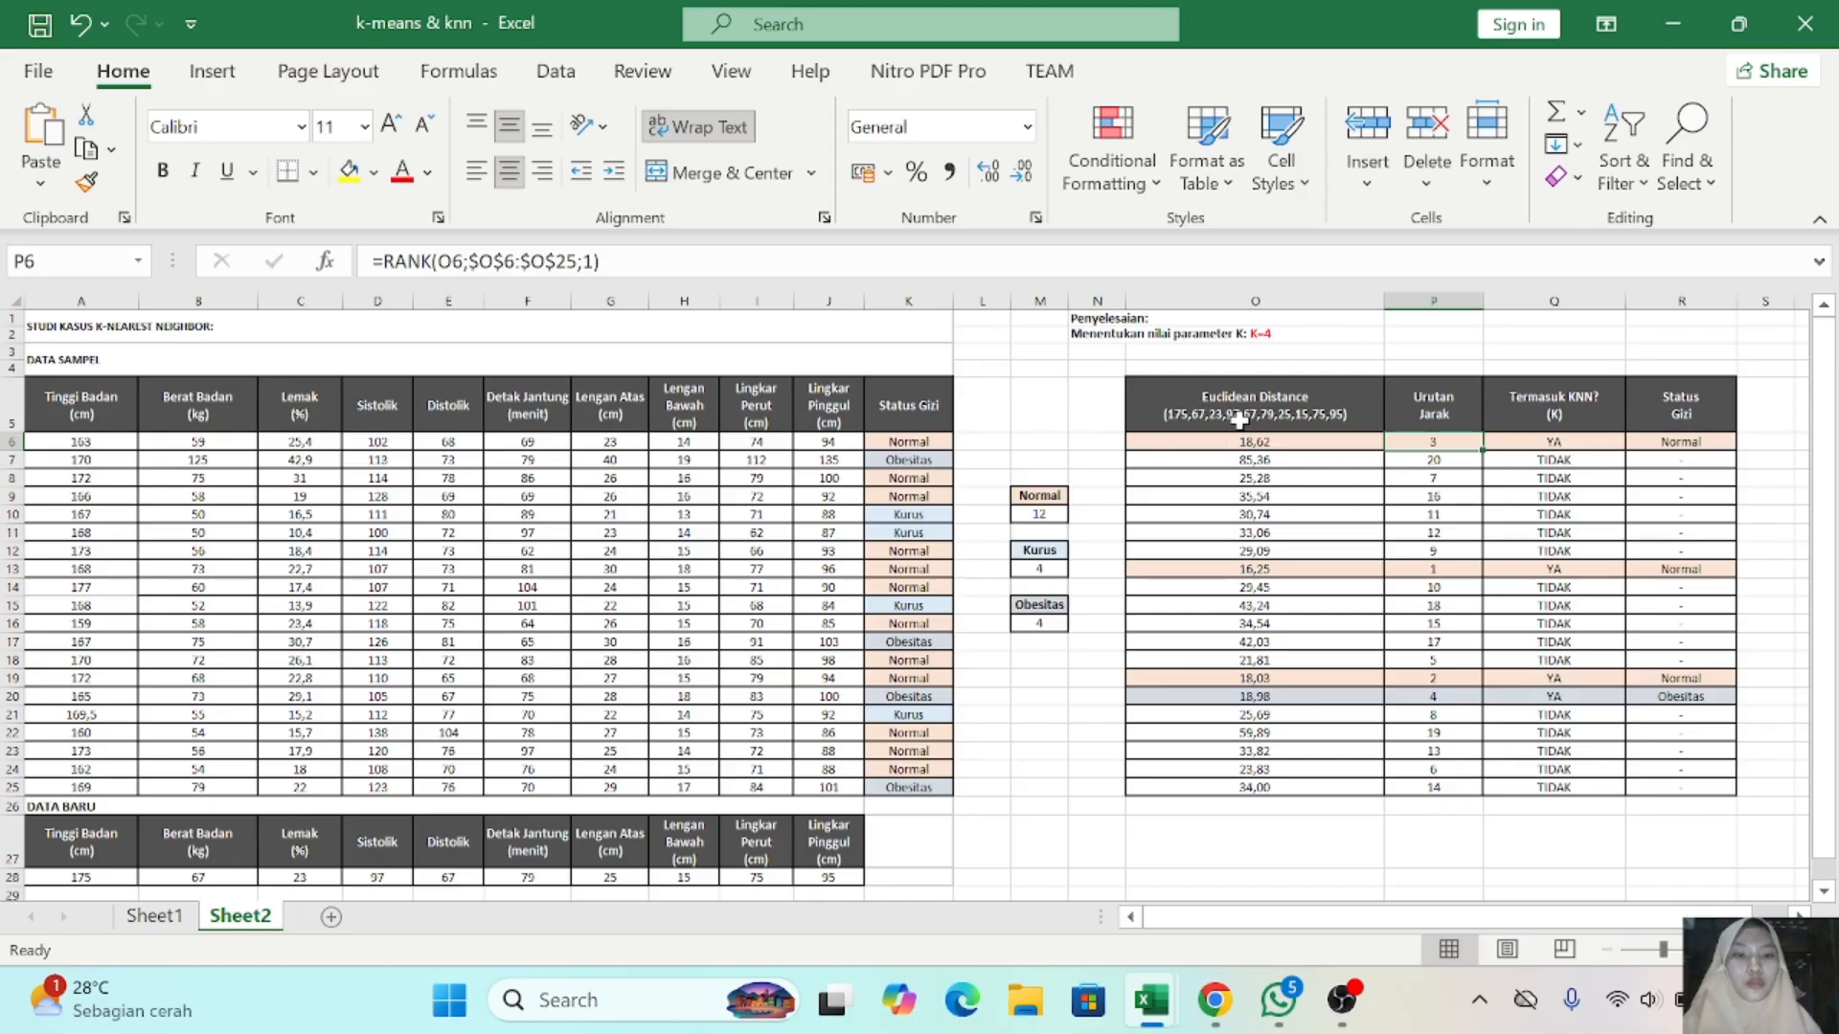
- Check the Euclidean distance formula in O6, and begin a formula in S6 with SUM nested inside SQRT
click(1264, 442)
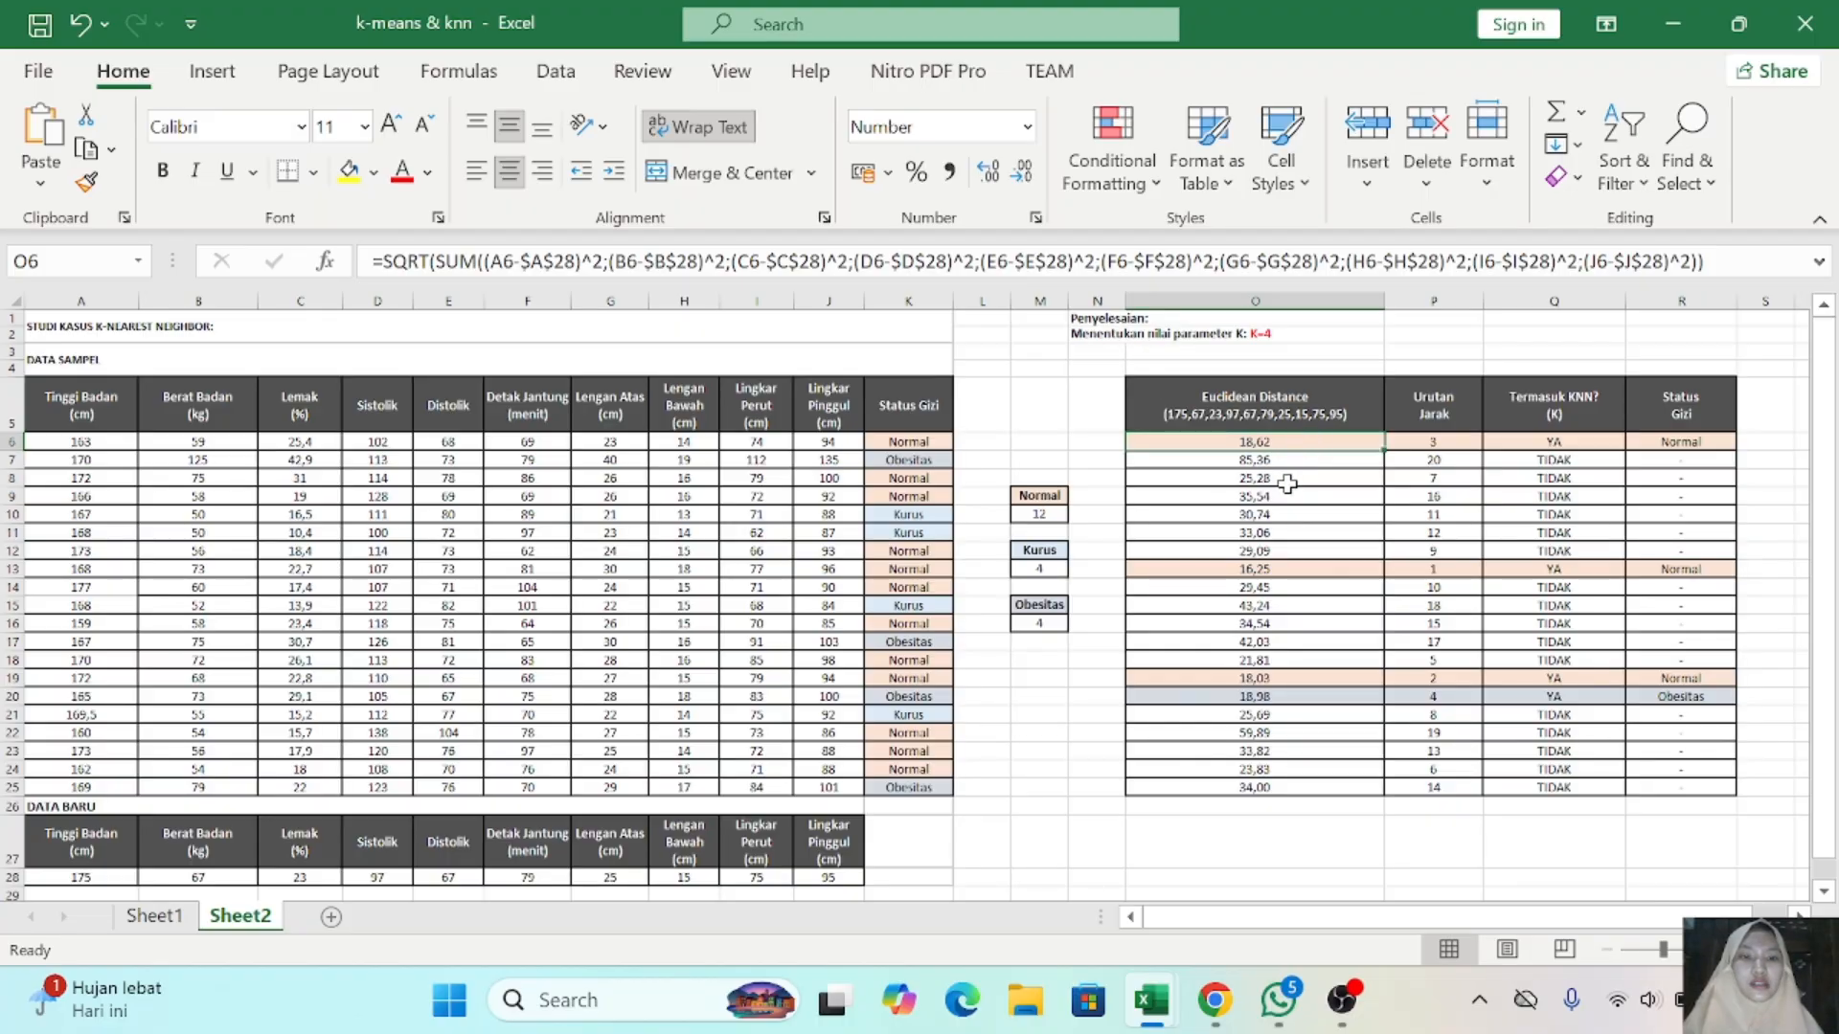
scroll(1287, 484, right, 3)
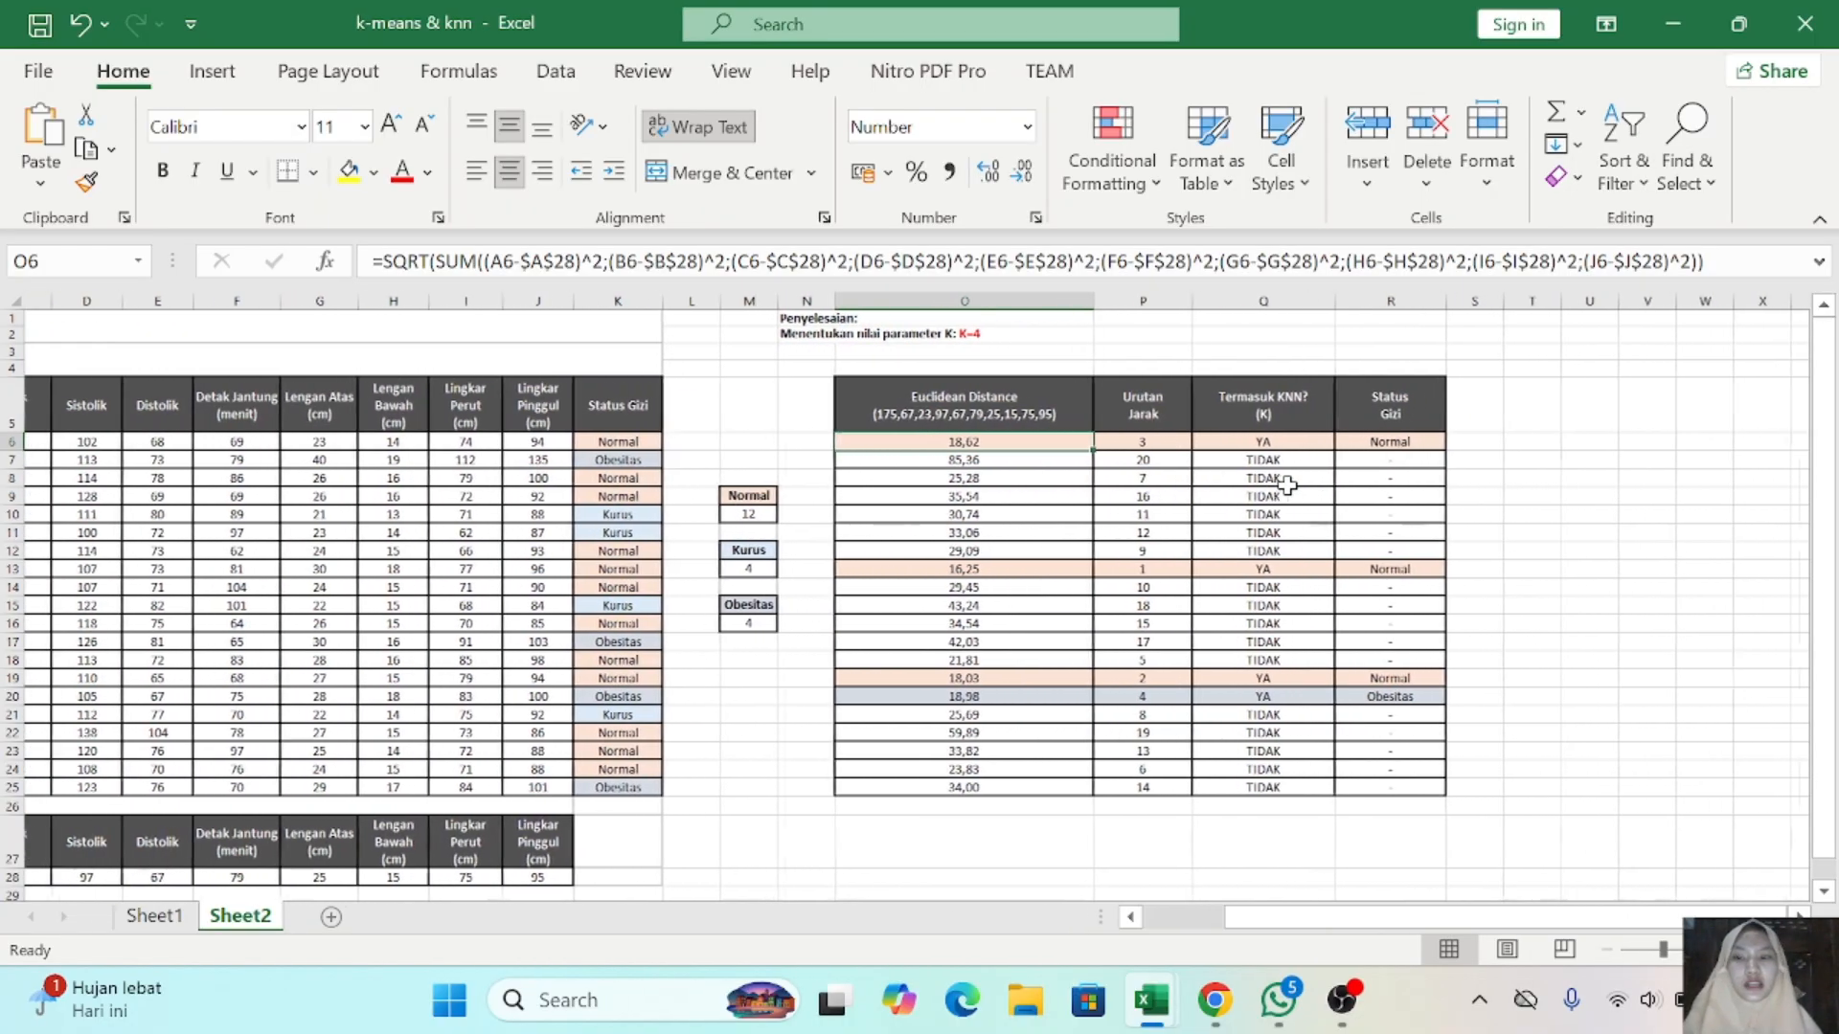
scroll(1287, 483, left, 1)
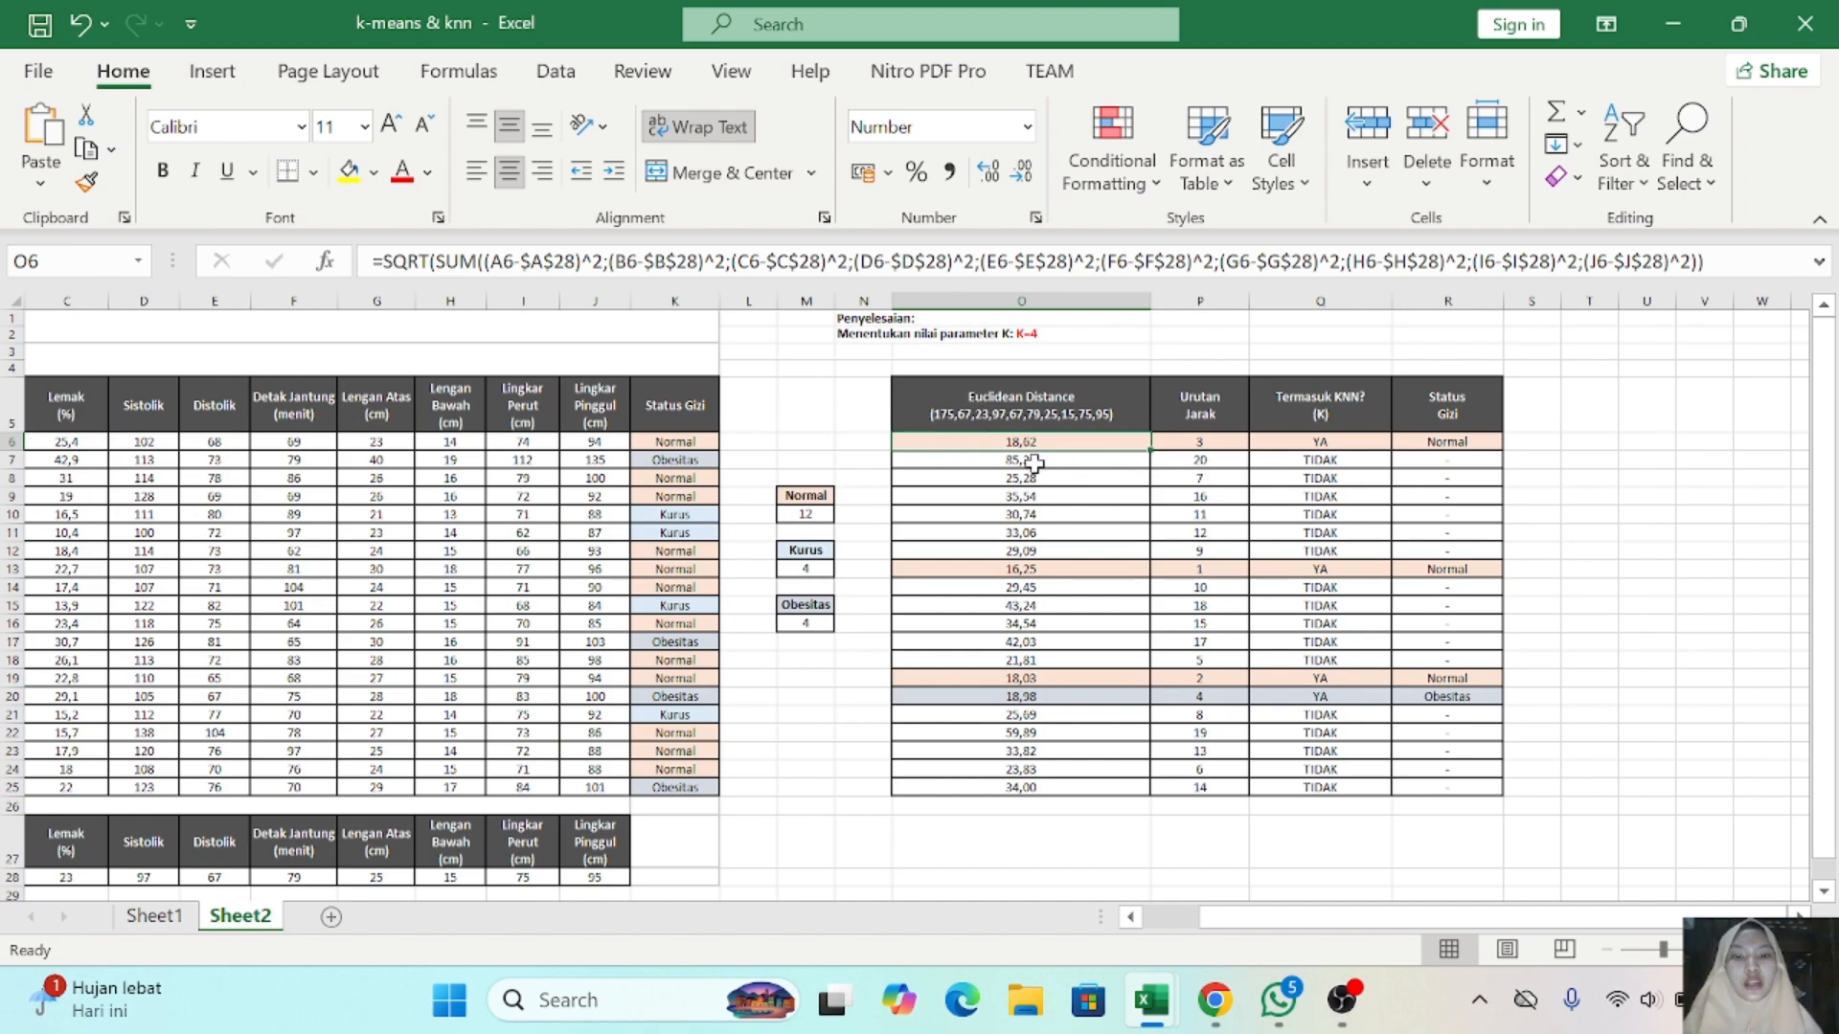
click(1531, 445)
text(=SQ)
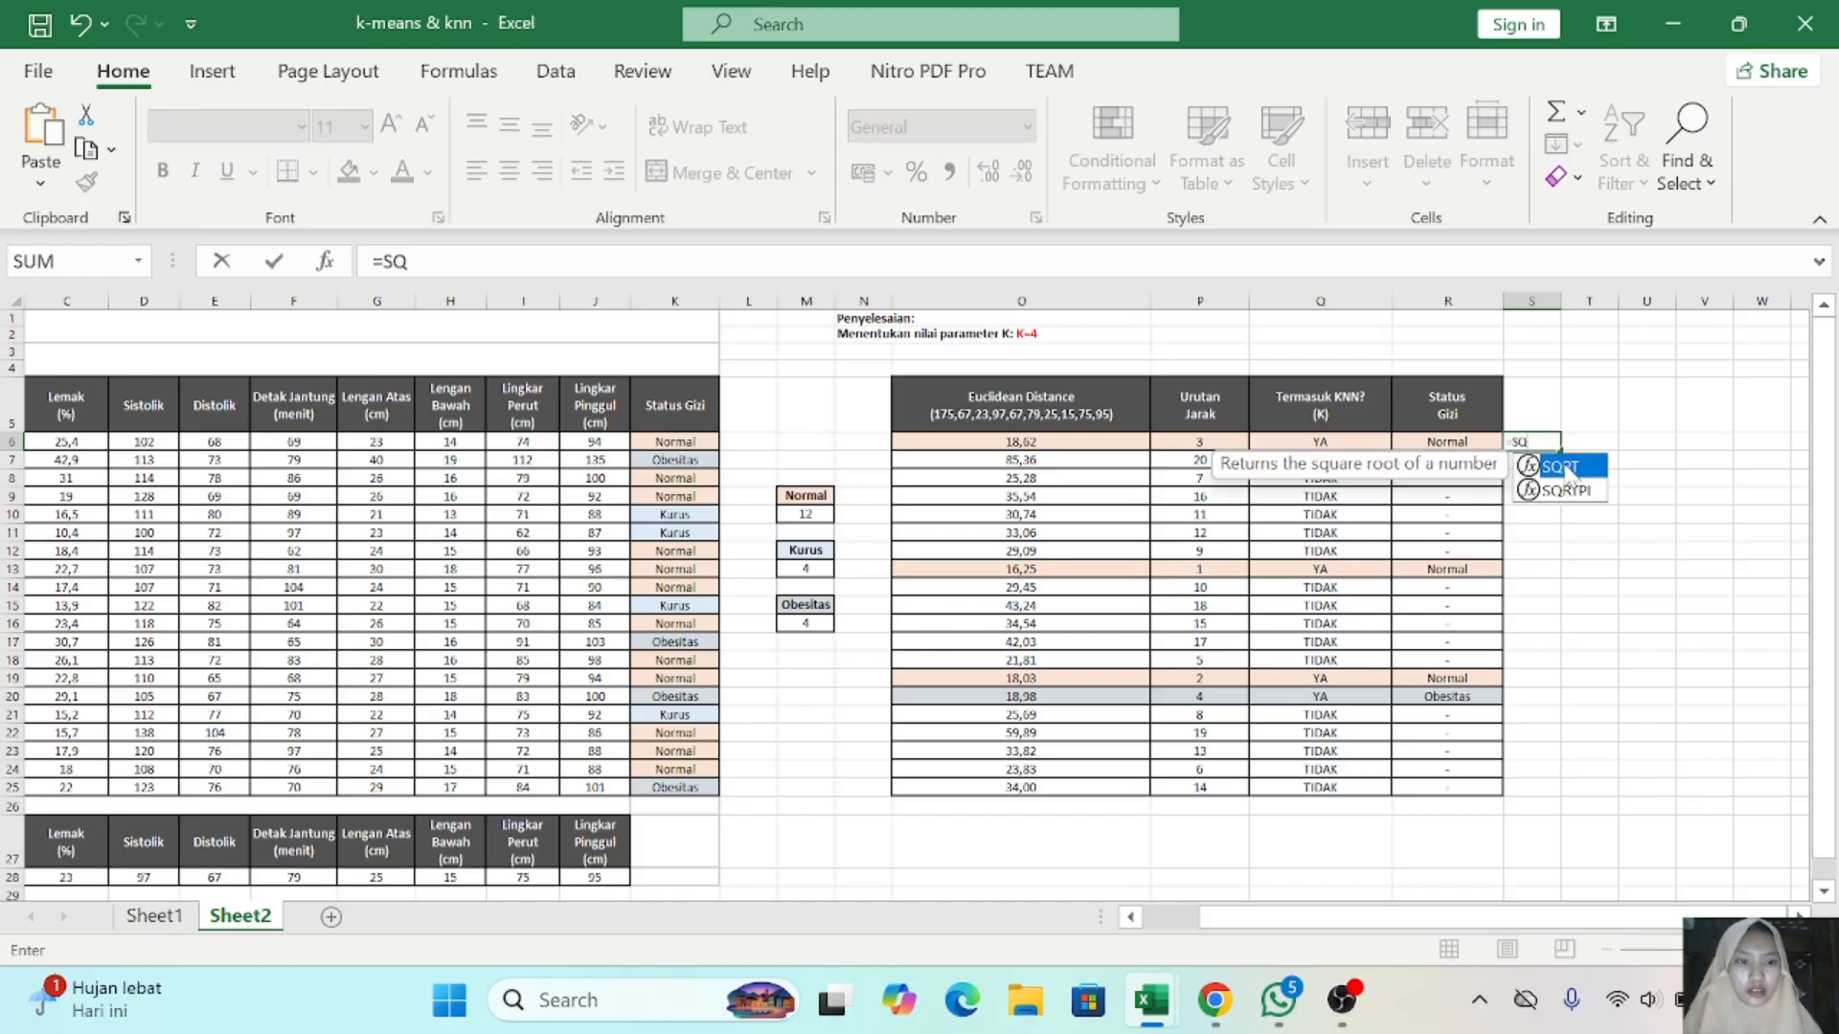
double_click(1561, 467)
text(SUM)
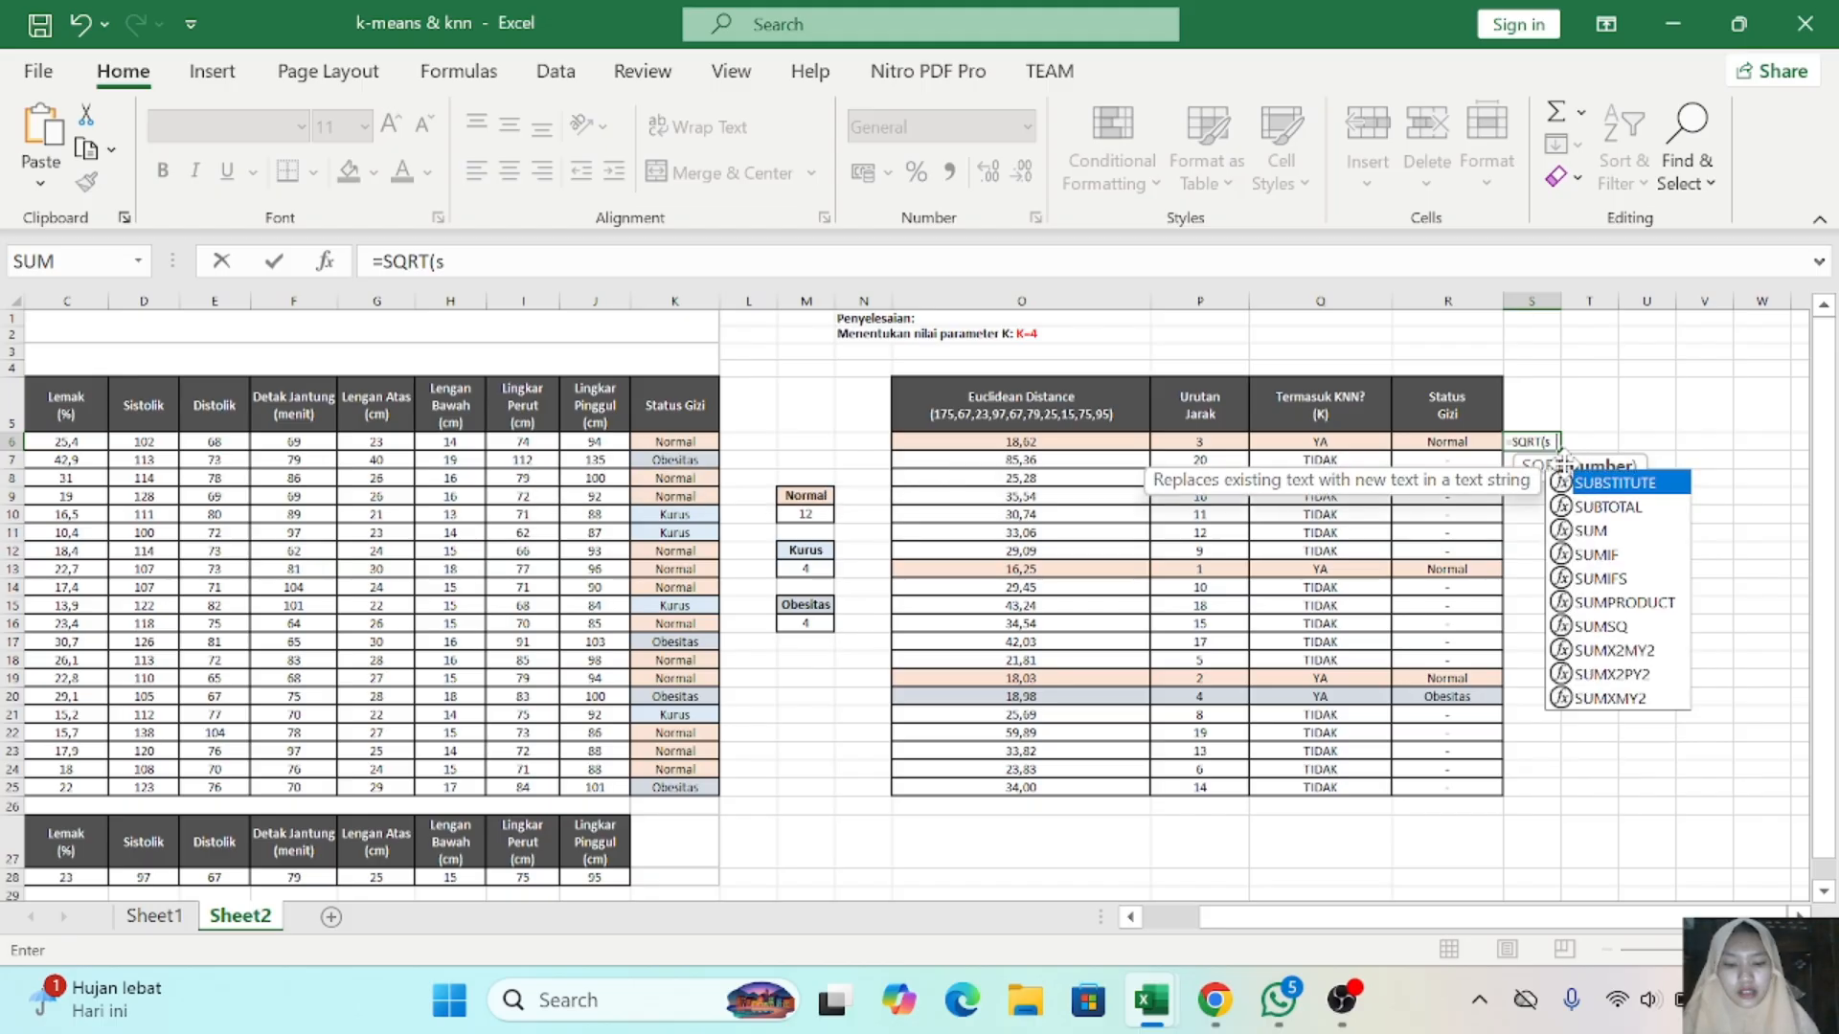
double_click(1604, 483)
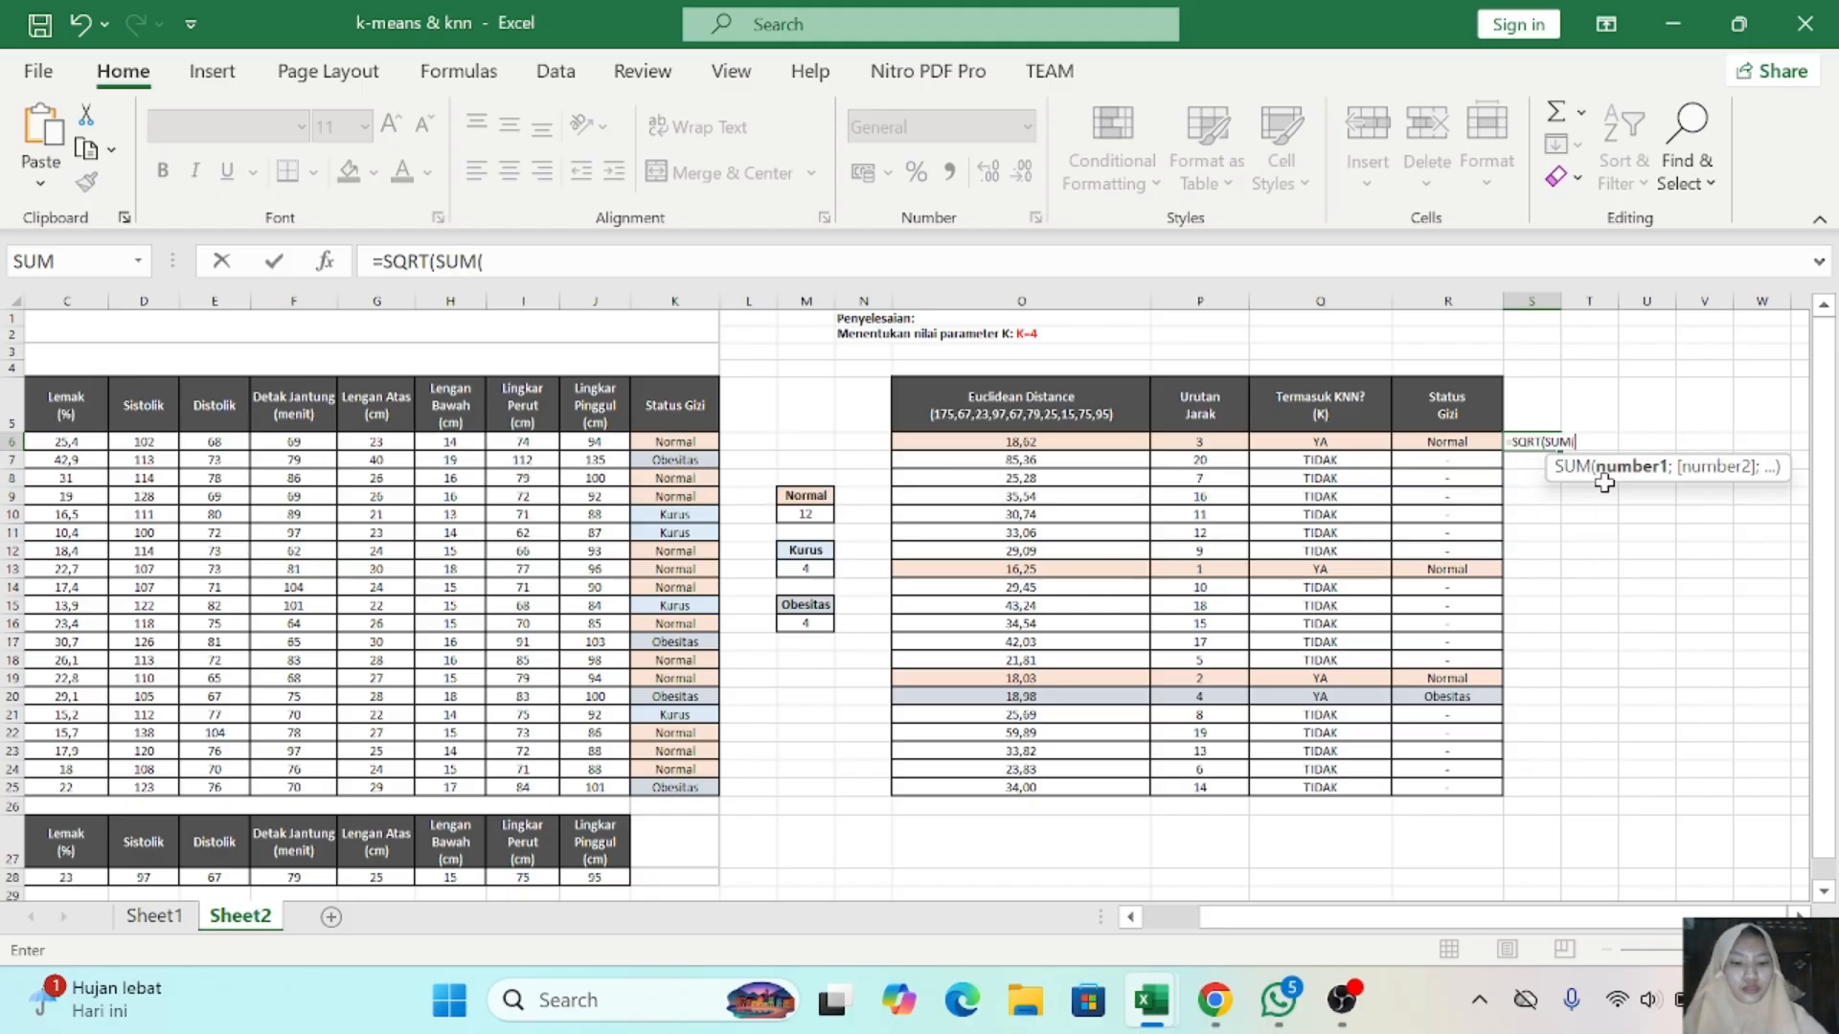
text(()
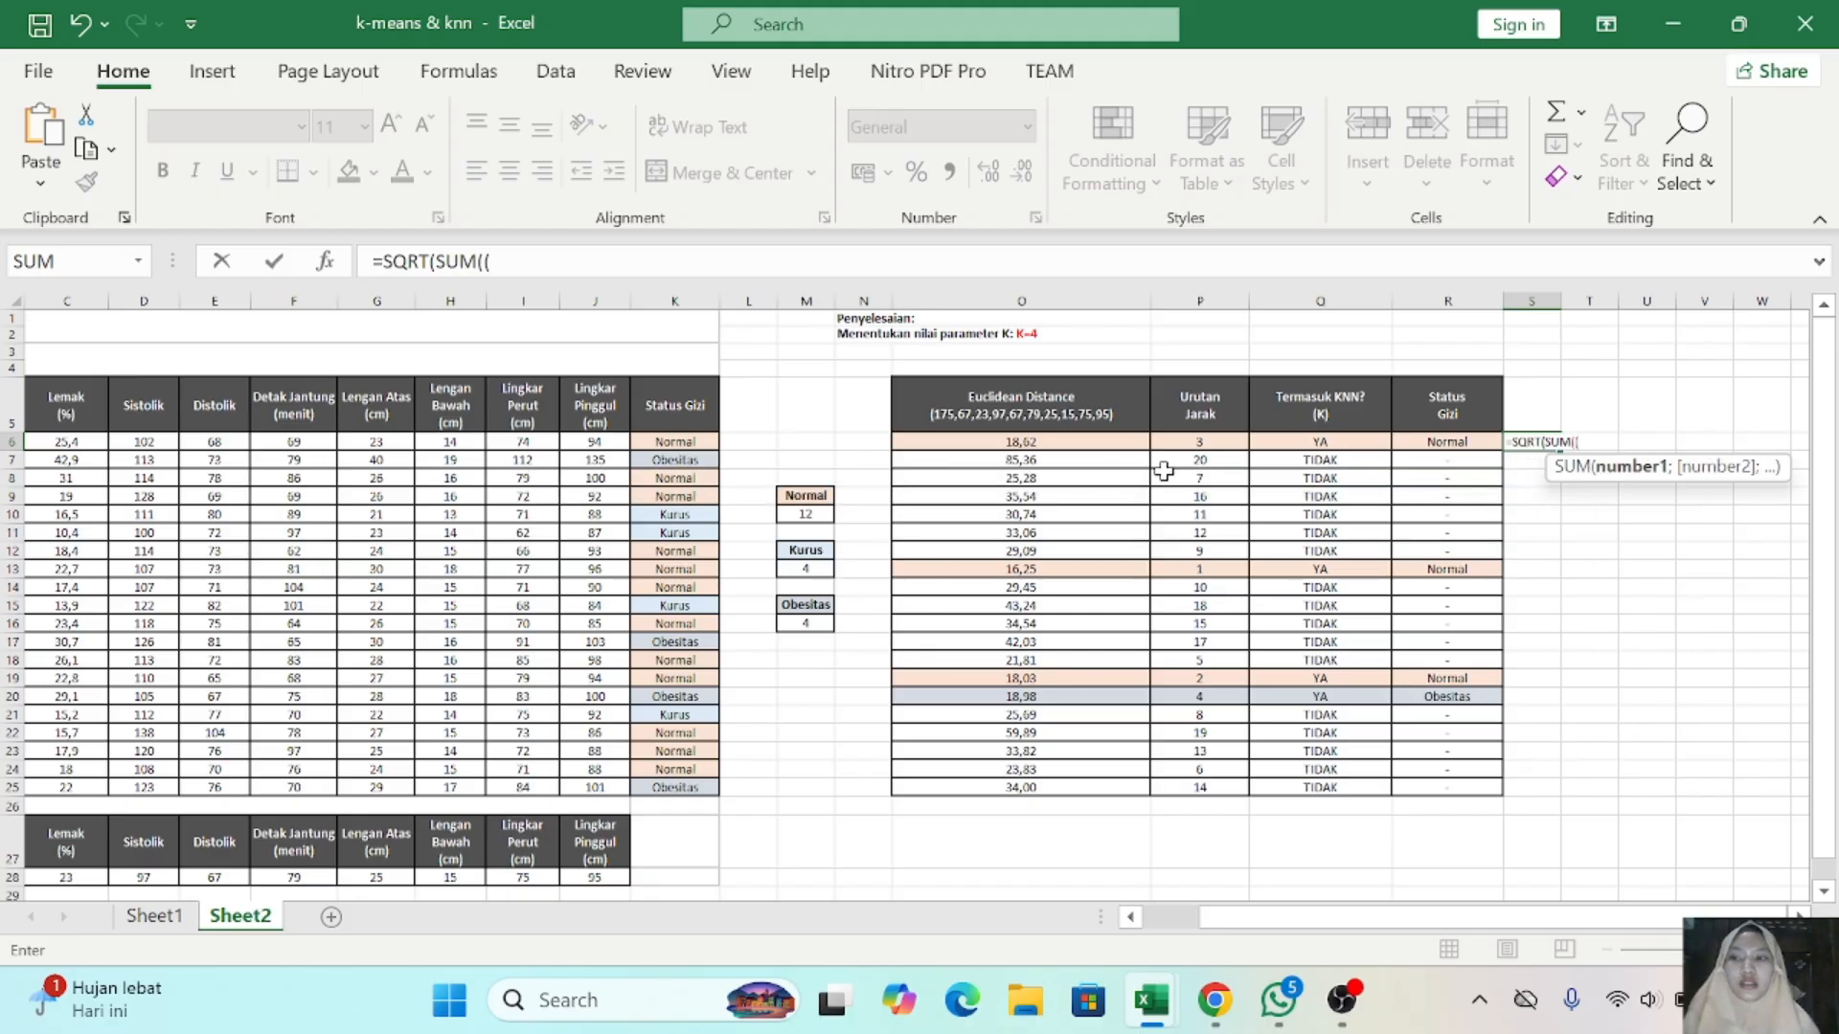
- Add the squared differences A6-A28 and B6-B28 as the first two terms of the sum in S6
scroll(497, 547, left, 2)
scroll(498, 547, left, 1)
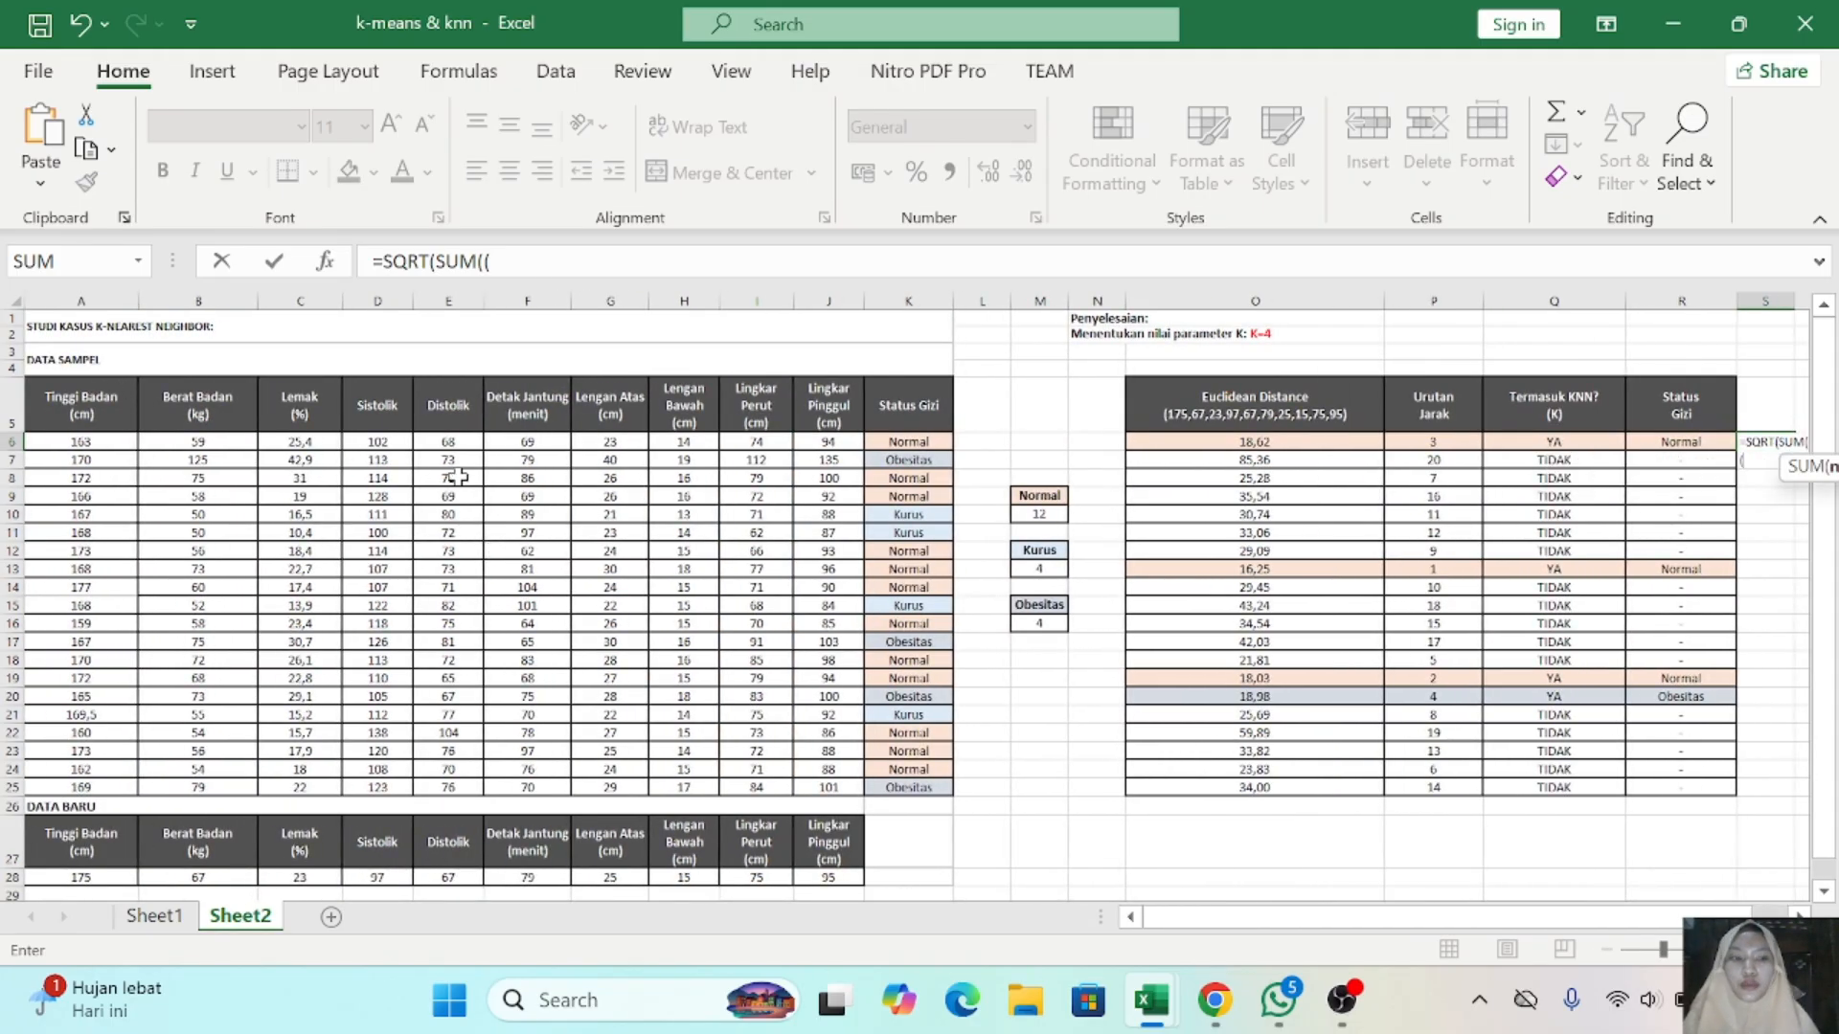
click(97, 444)
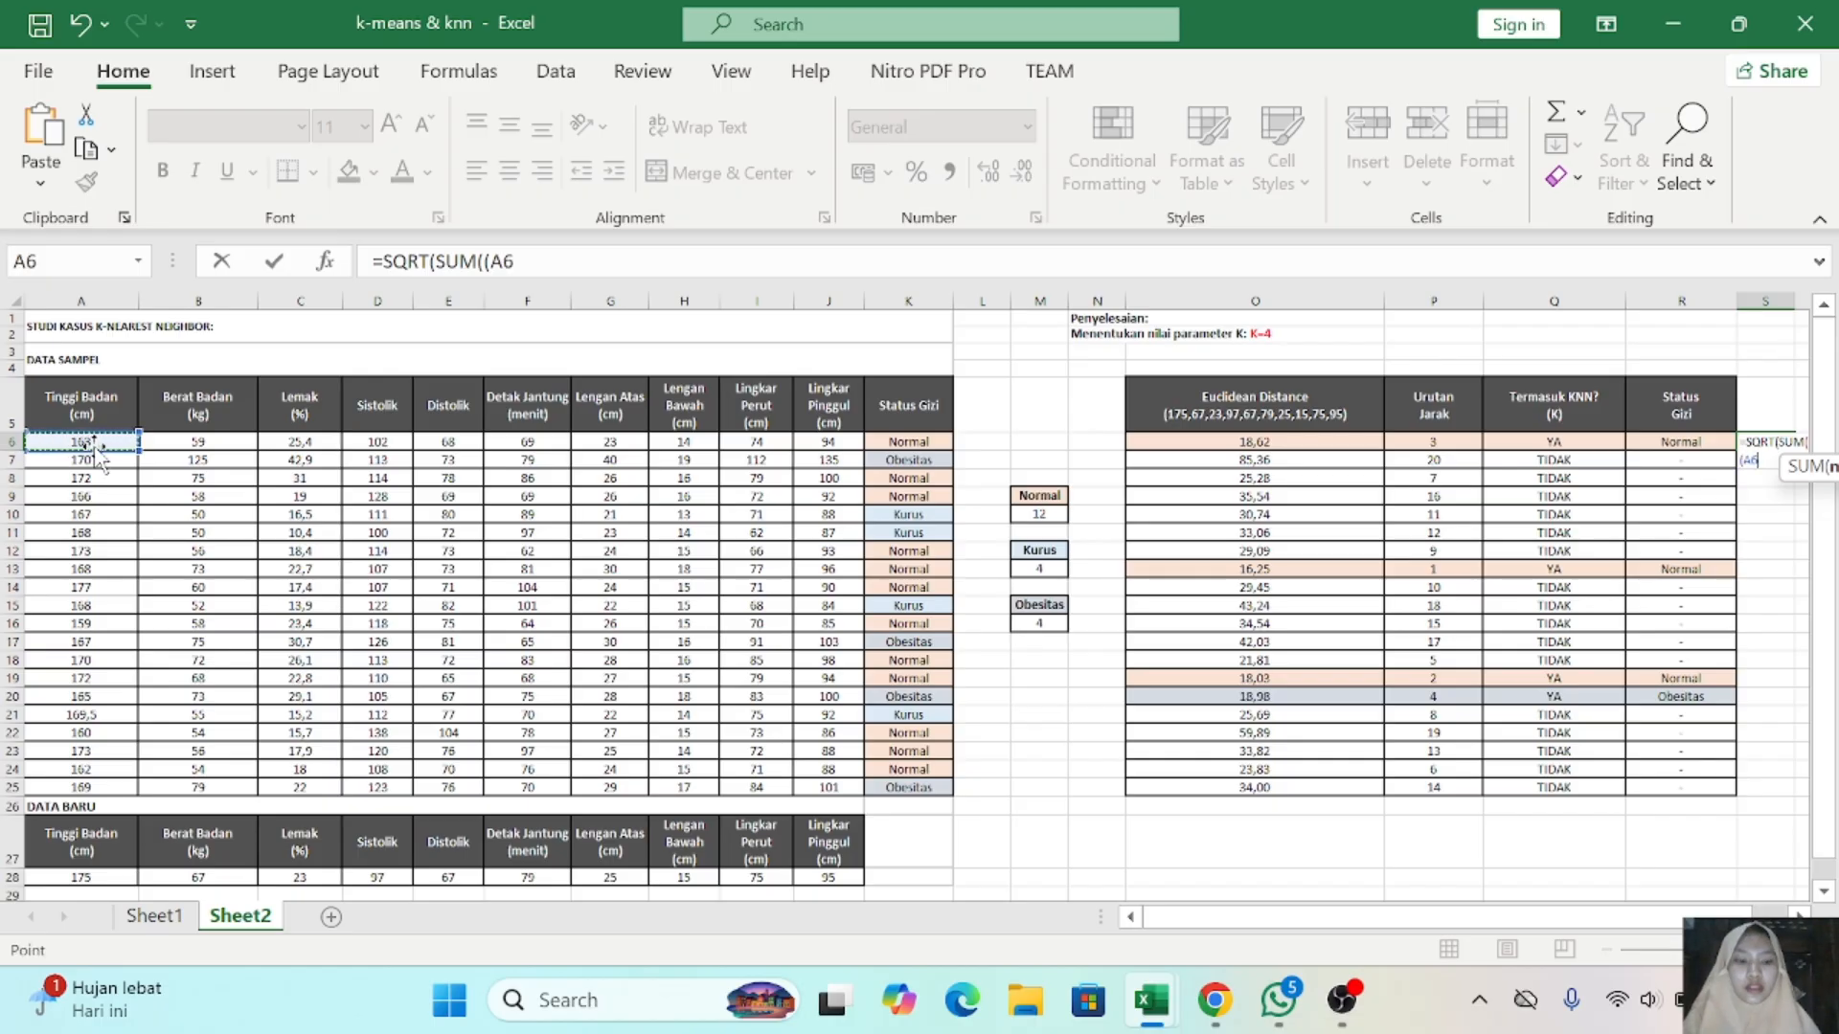
text(-)
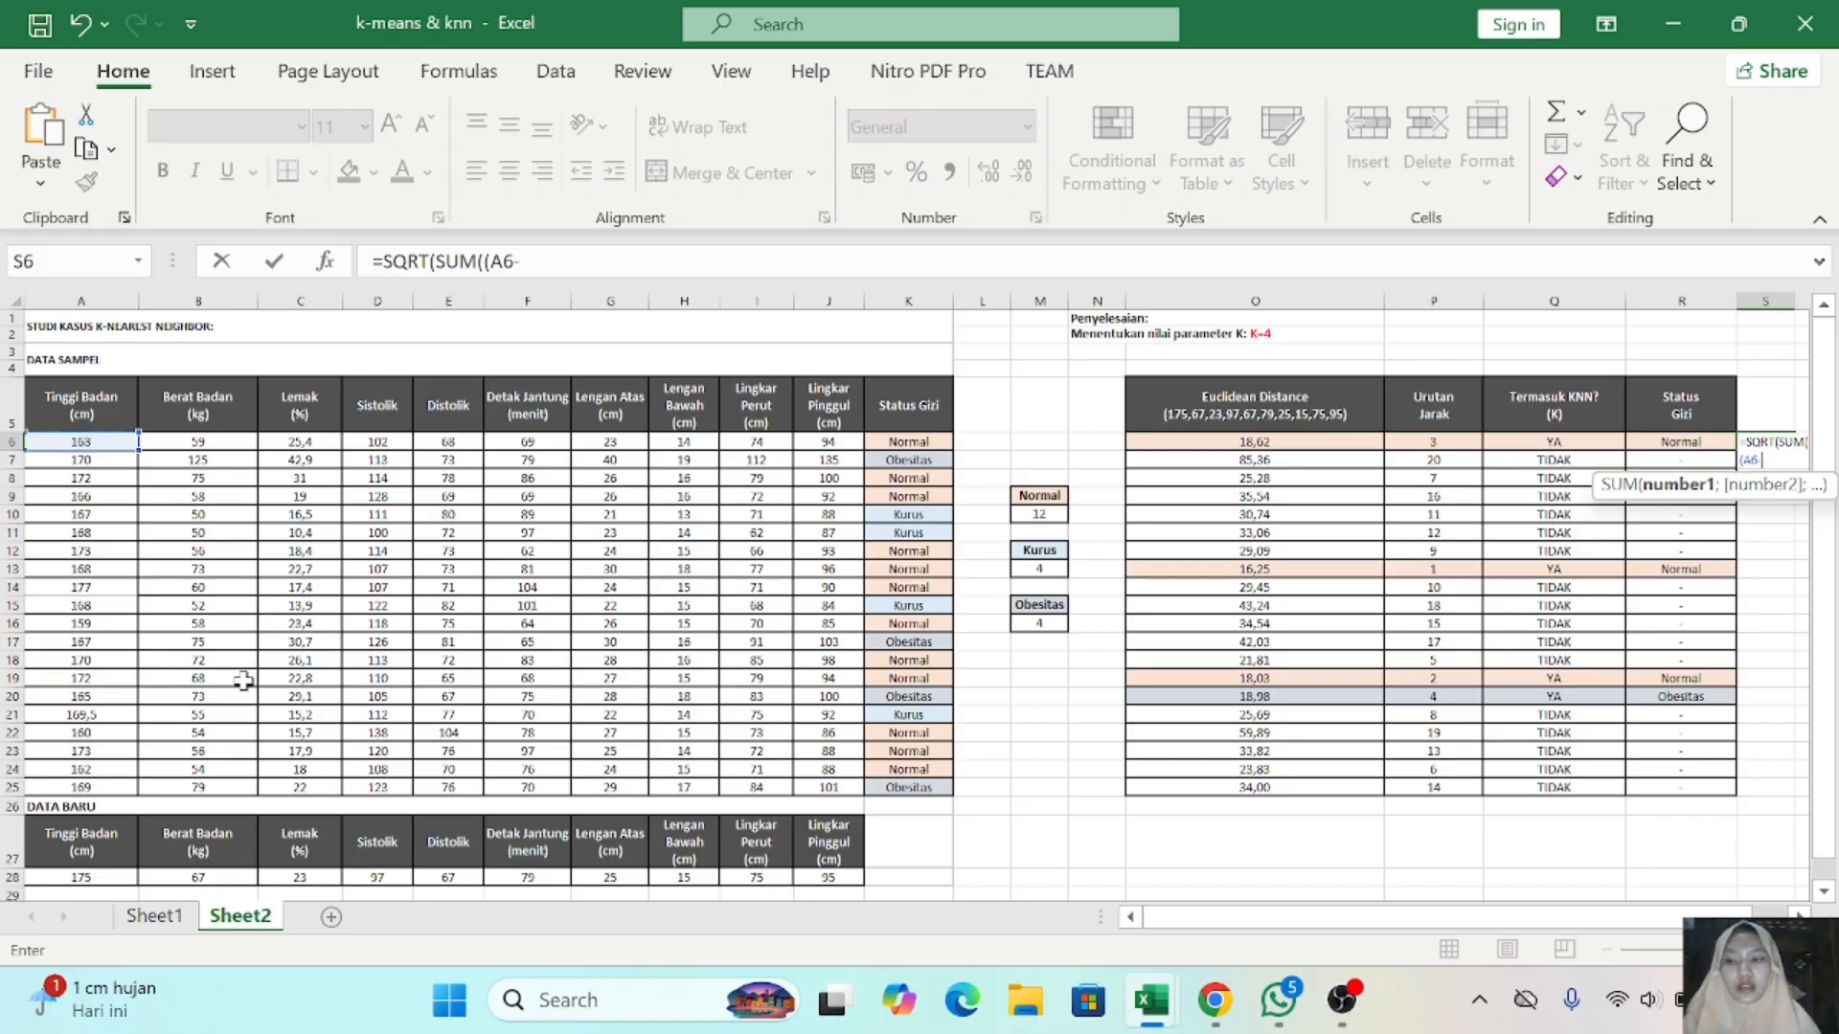
click(102, 882)
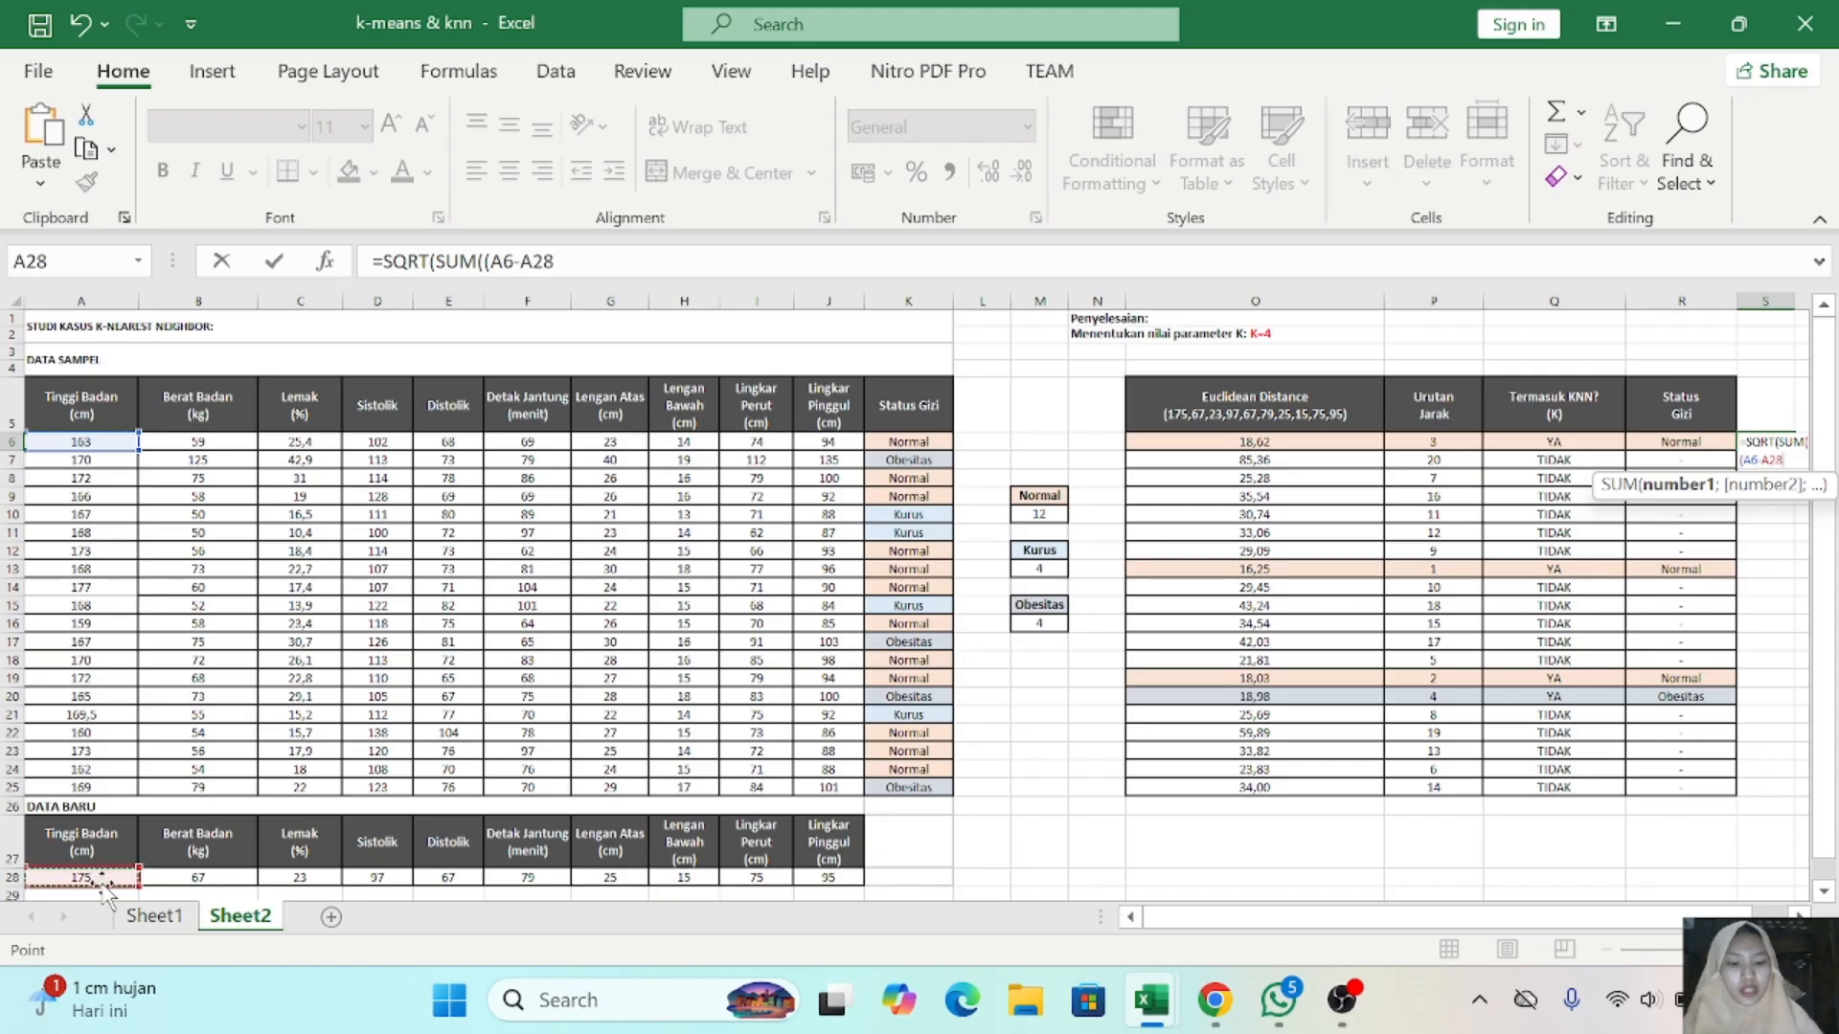
text()^2,()
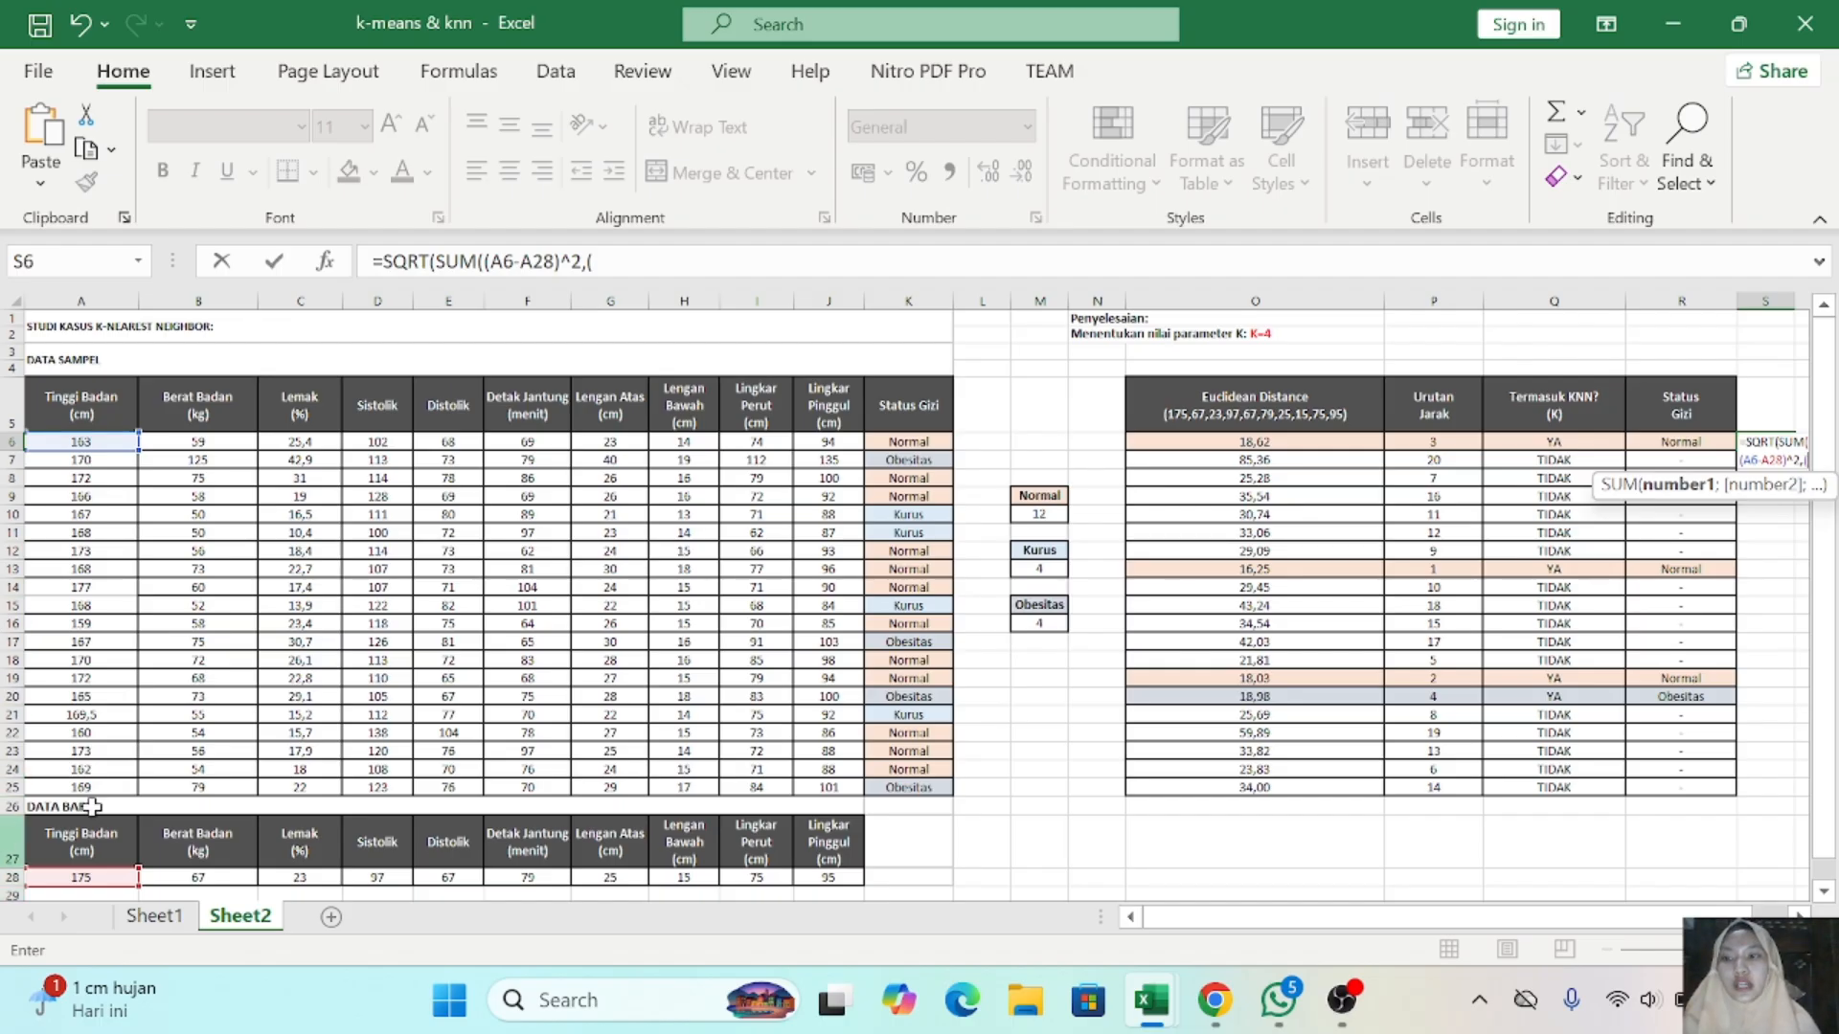
click(206, 441)
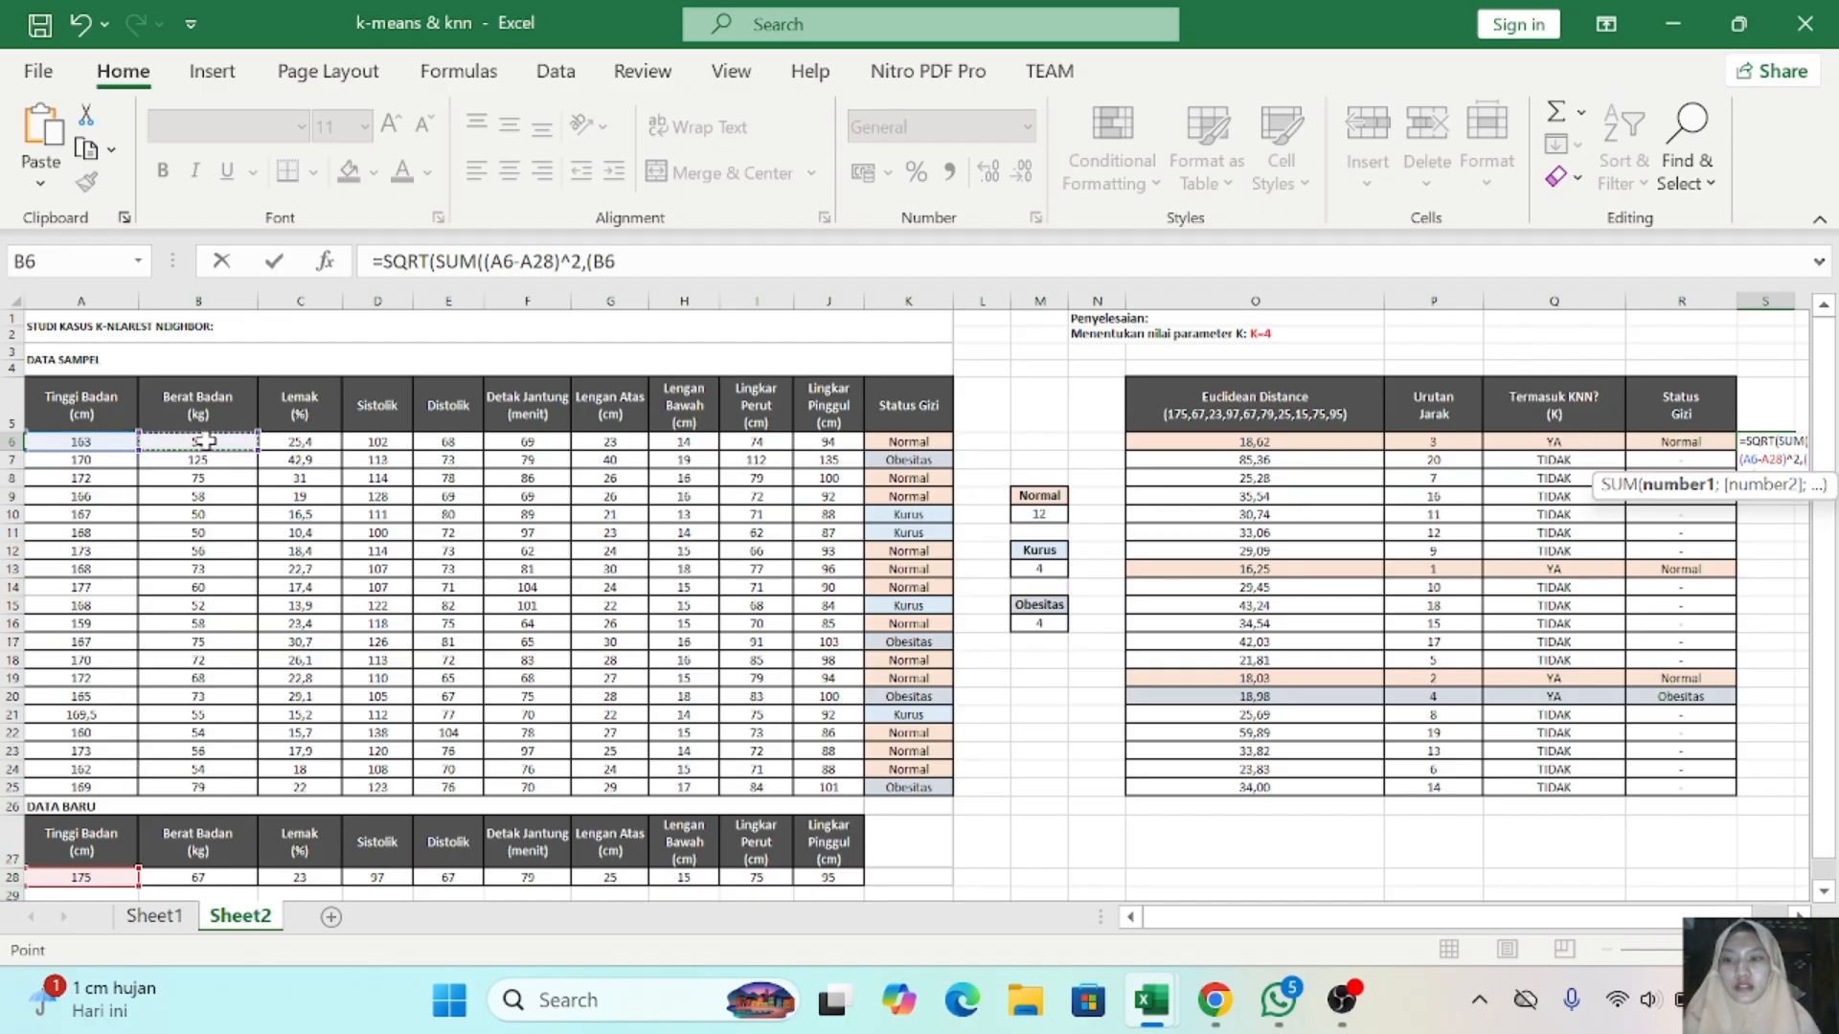
text(-)
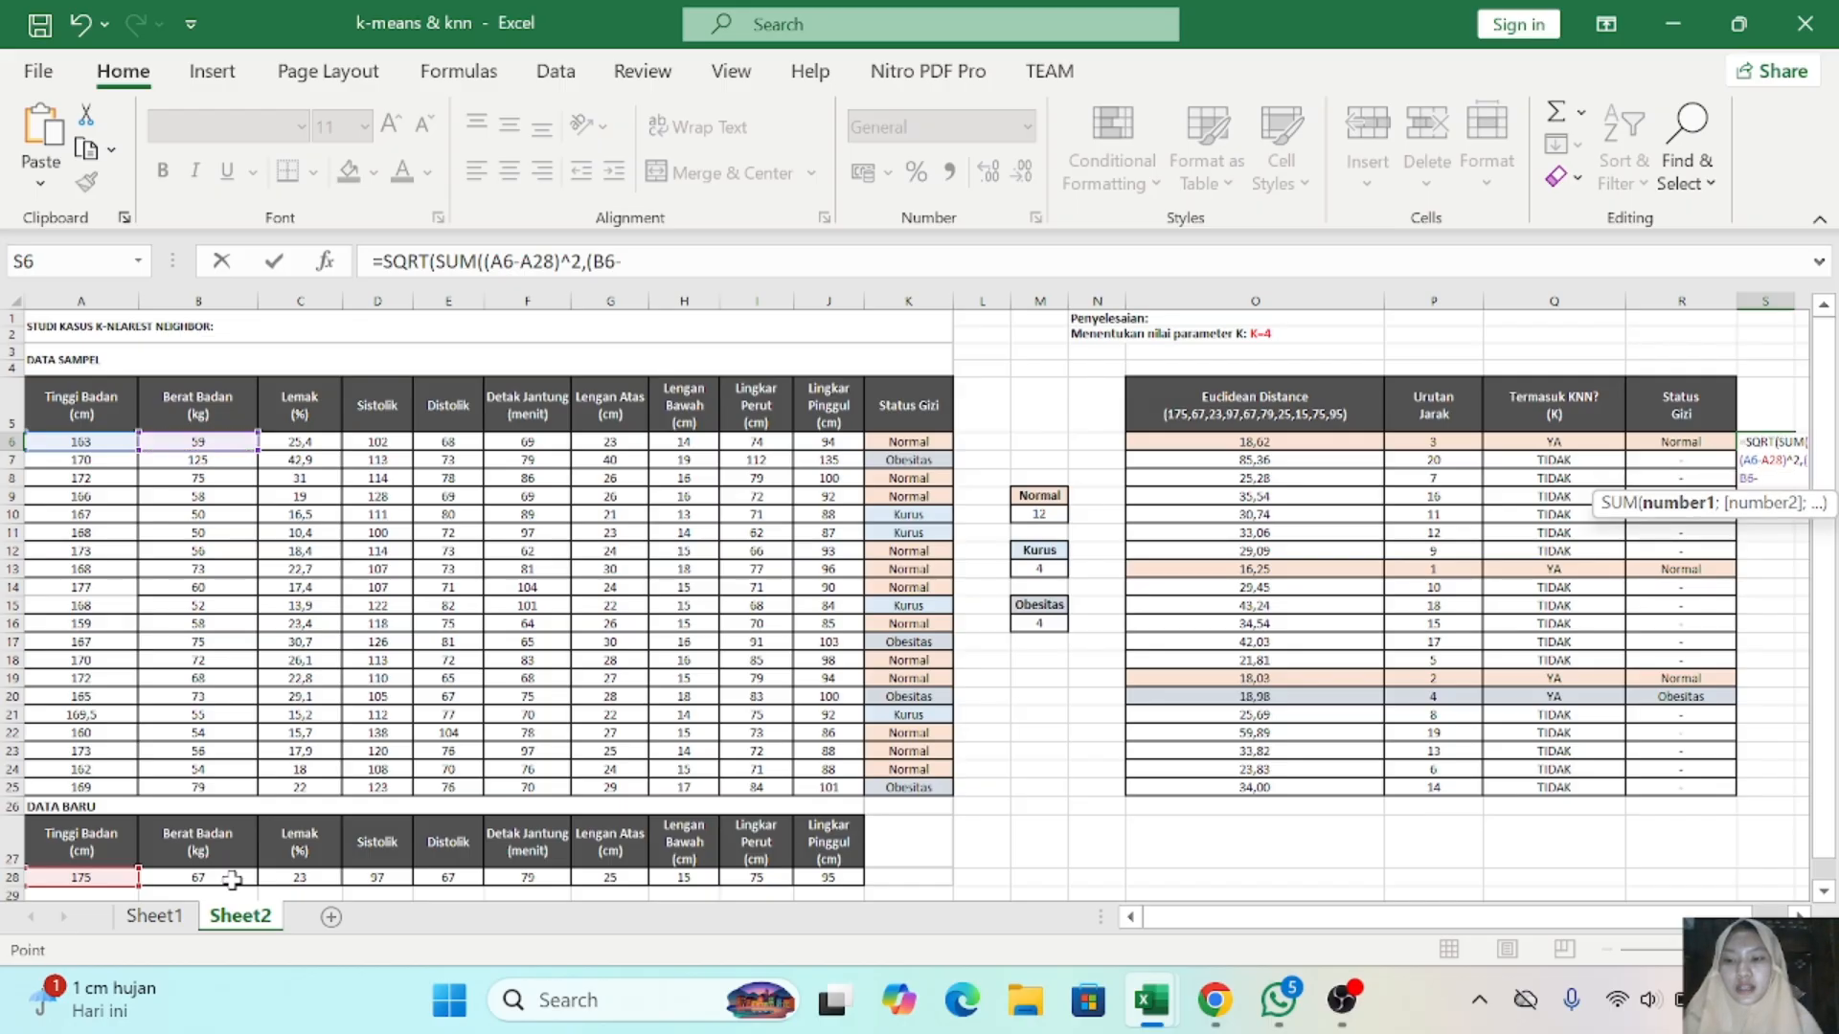
click(233, 880)
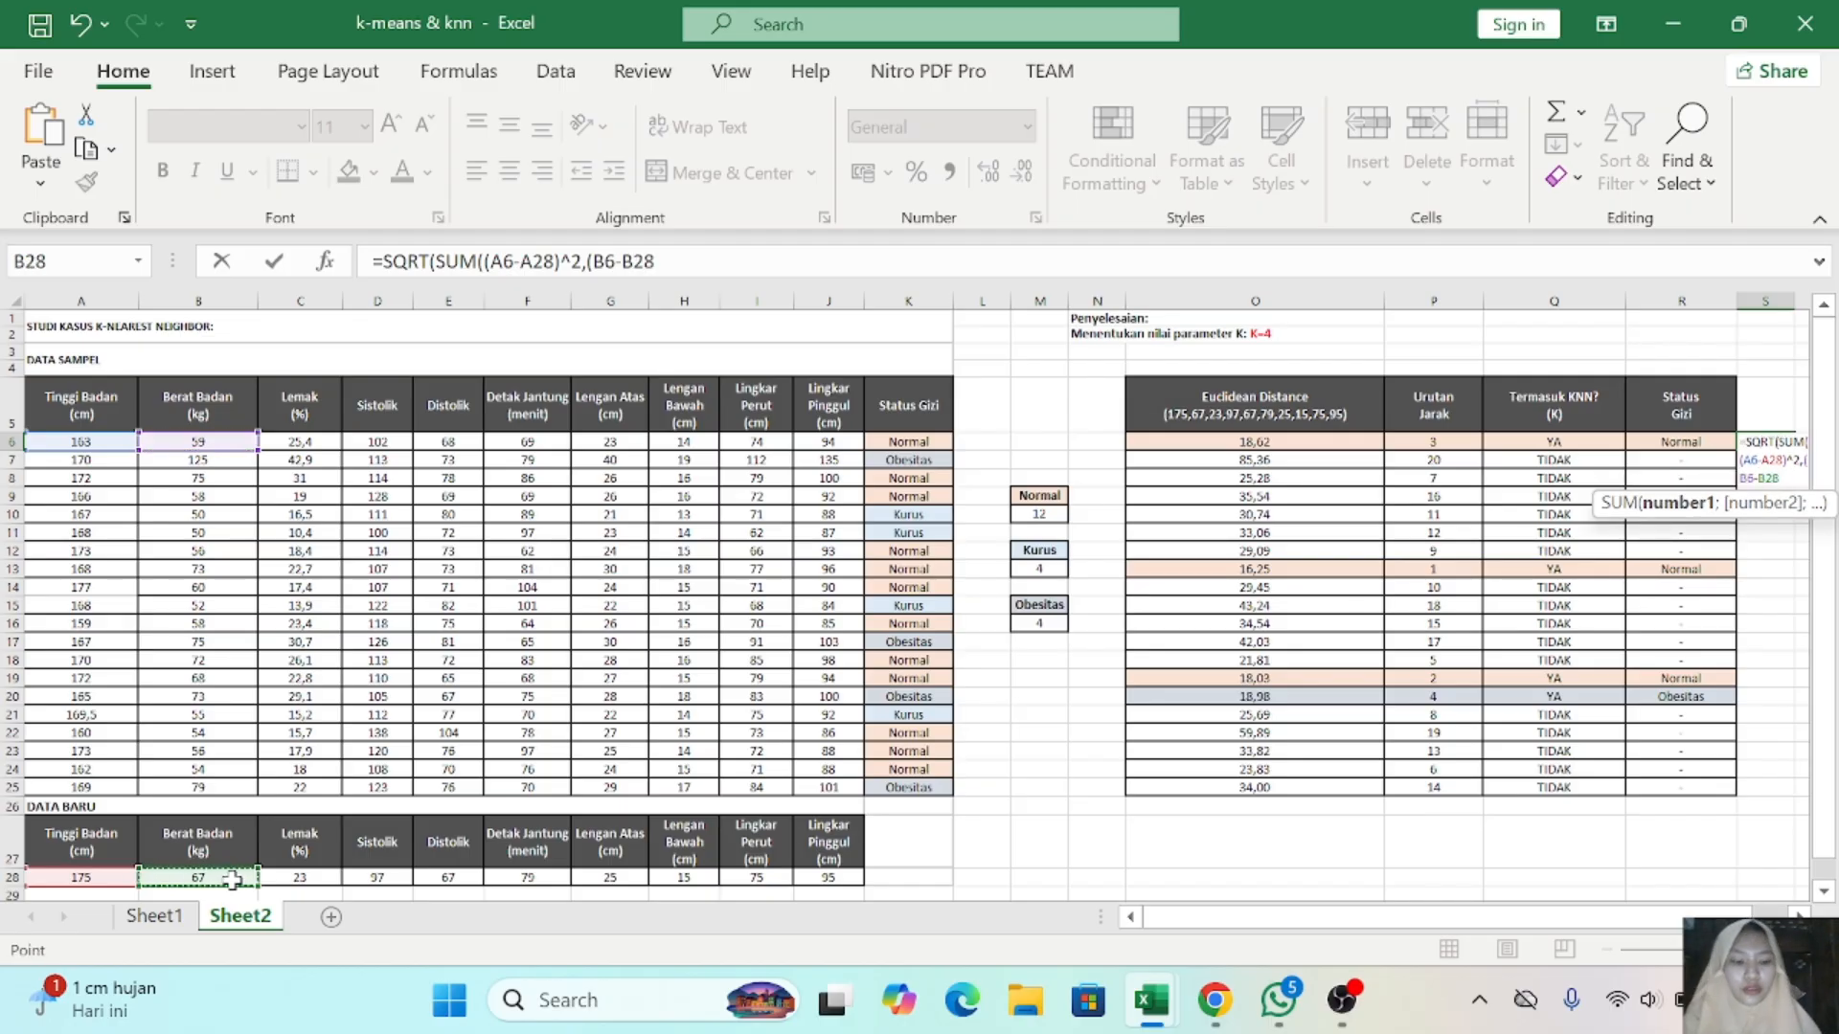
text()^2,)
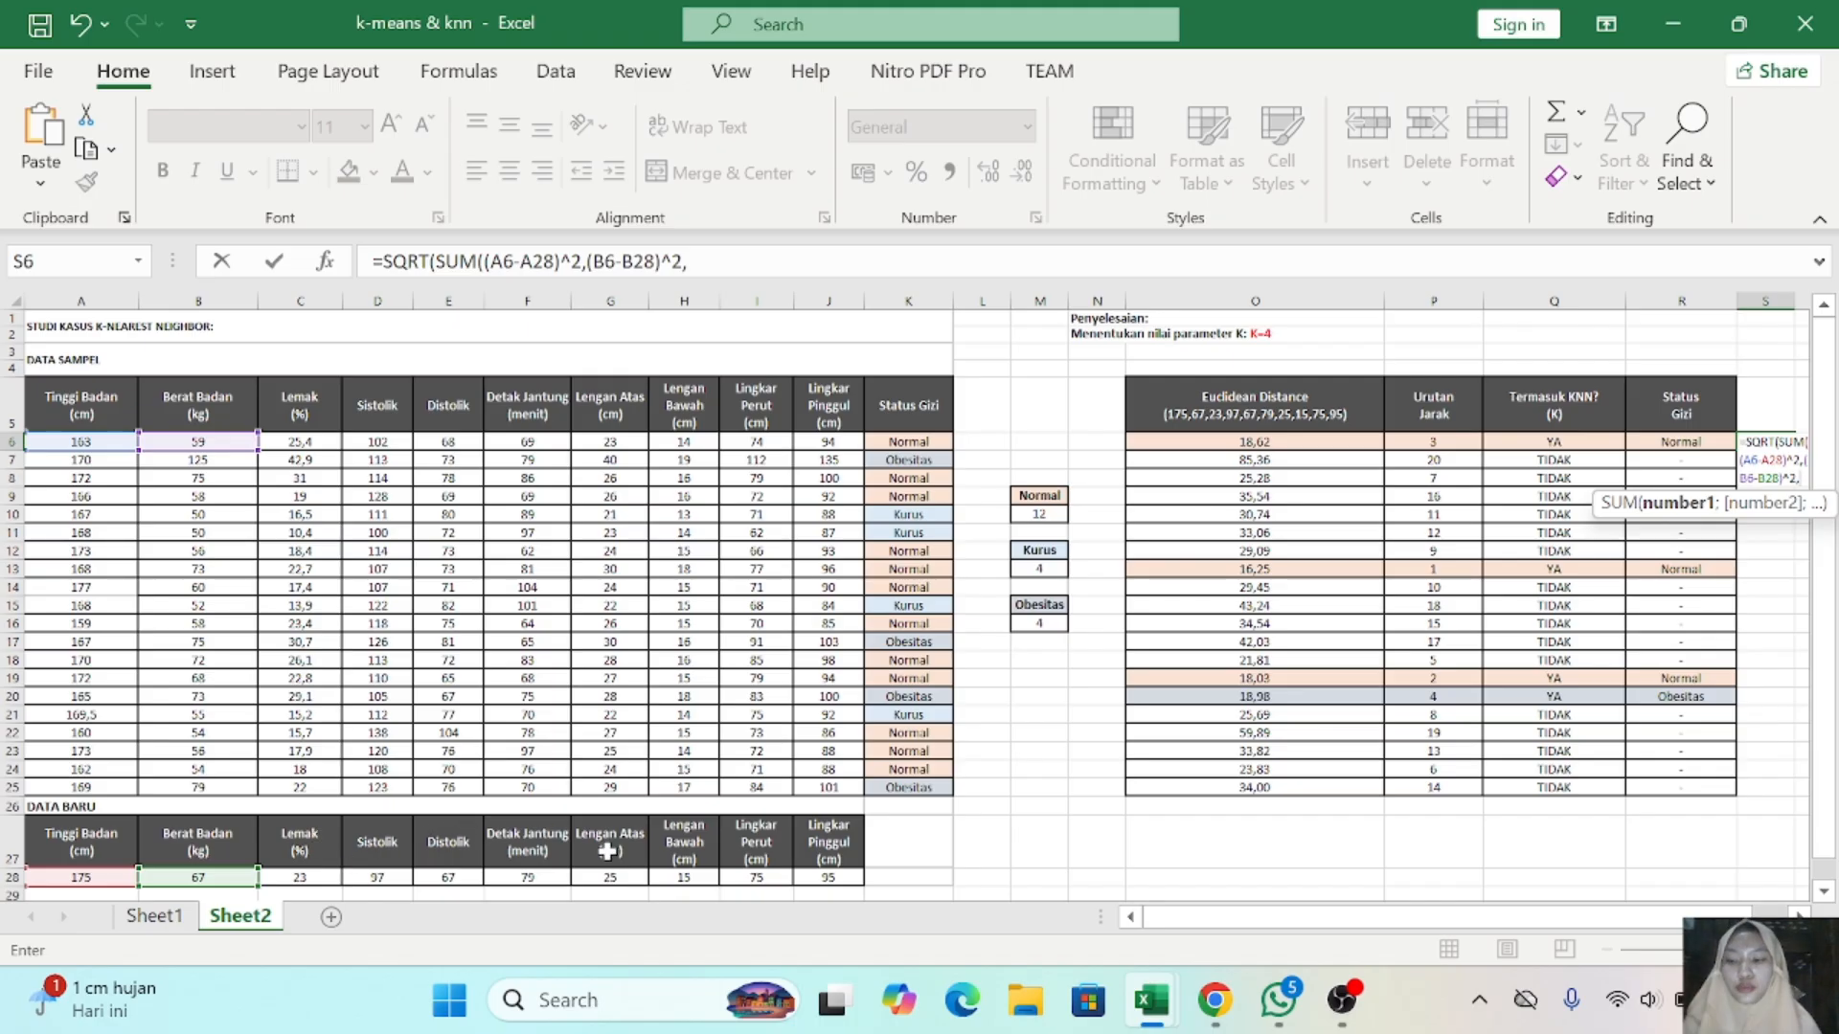
- Add the squared differences C6-C28 and D6-D28 to the sum in the S6 formula
scroll(607, 852, right, 1)
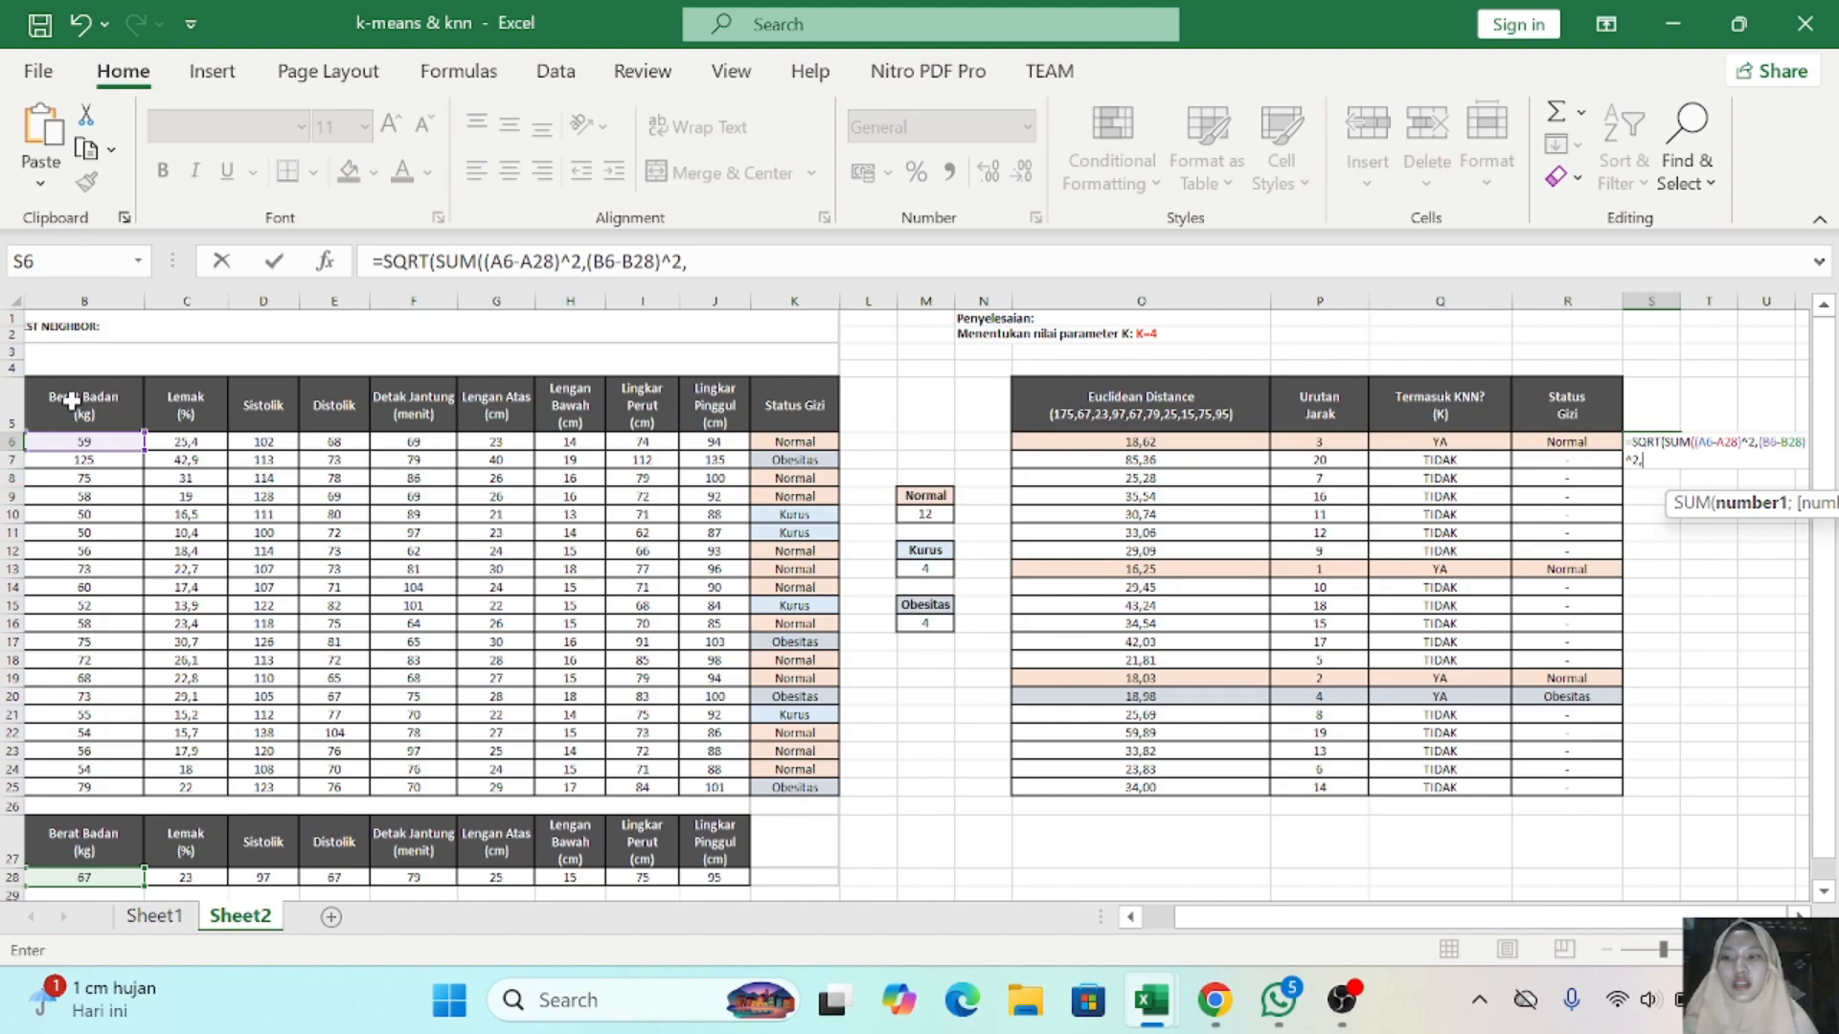
scroll(111, 421, left, 1)
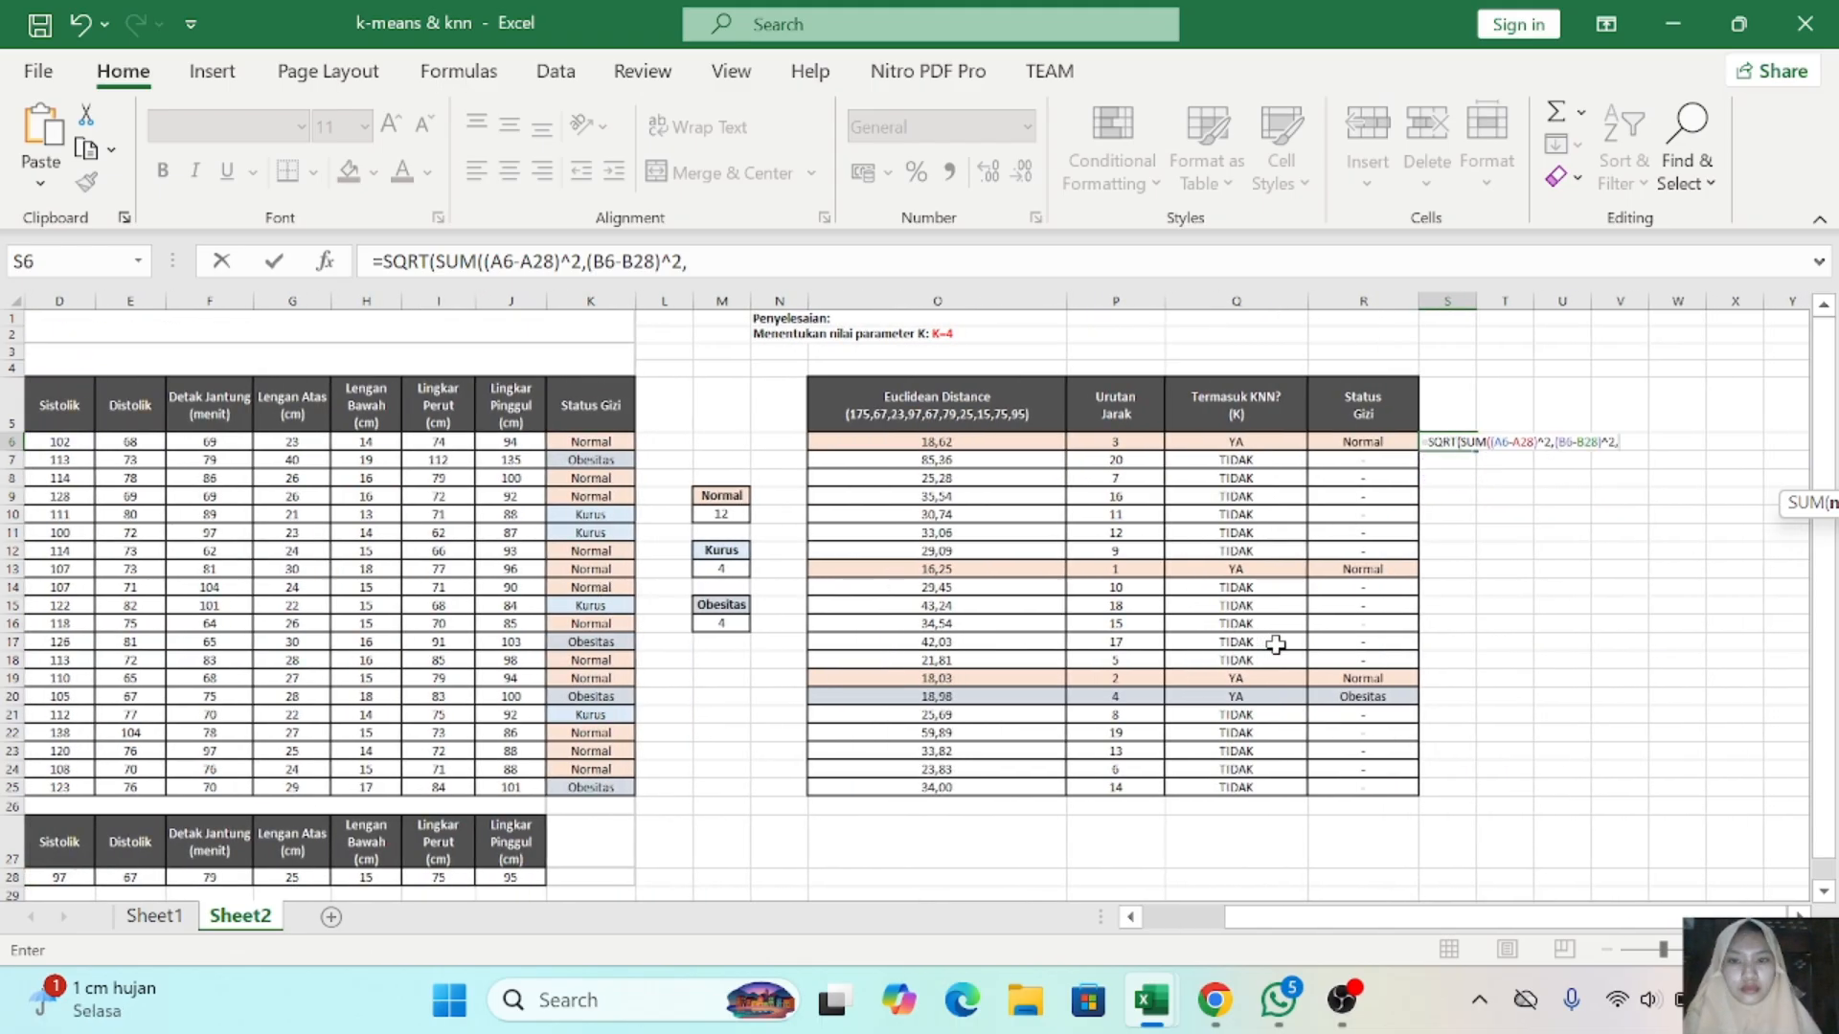
text(()
click(299, 442)
text(-)
click(300, 877)
text()^2,()
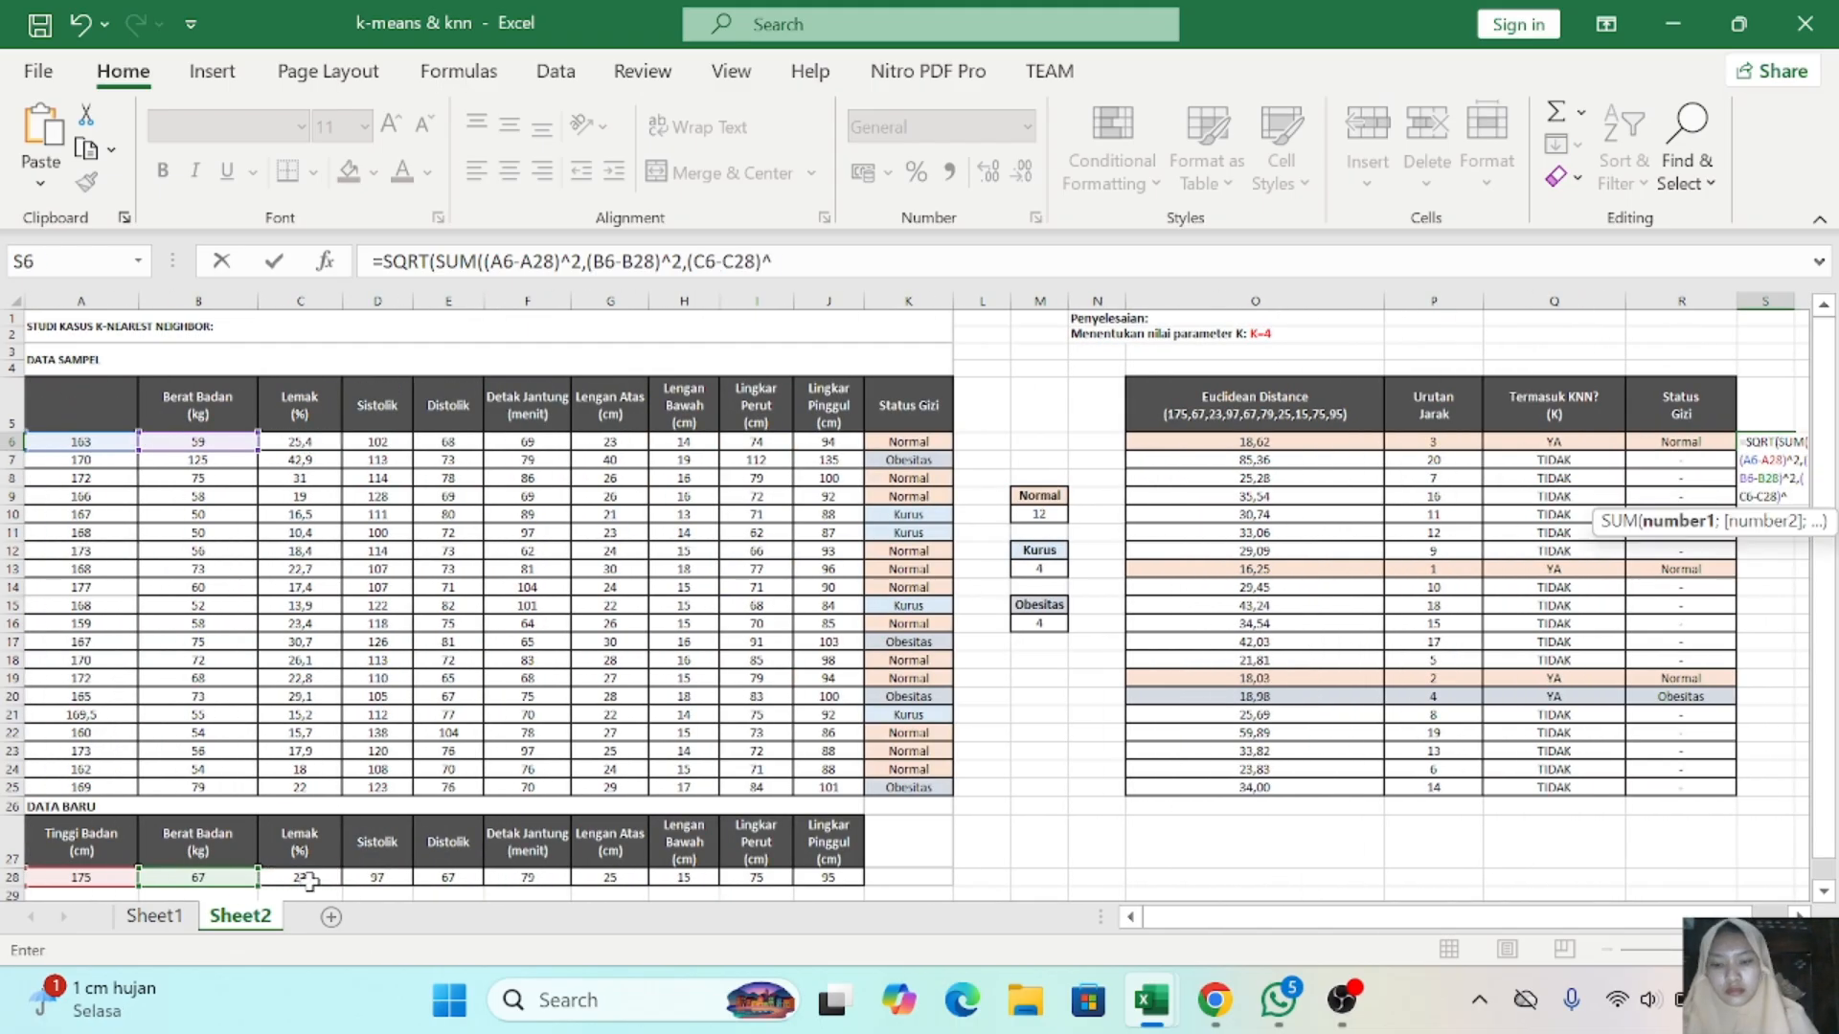
click(377, 441)
text(-)
click(377, 878)
scroll(388, 877, right, 2)
text()^2,()
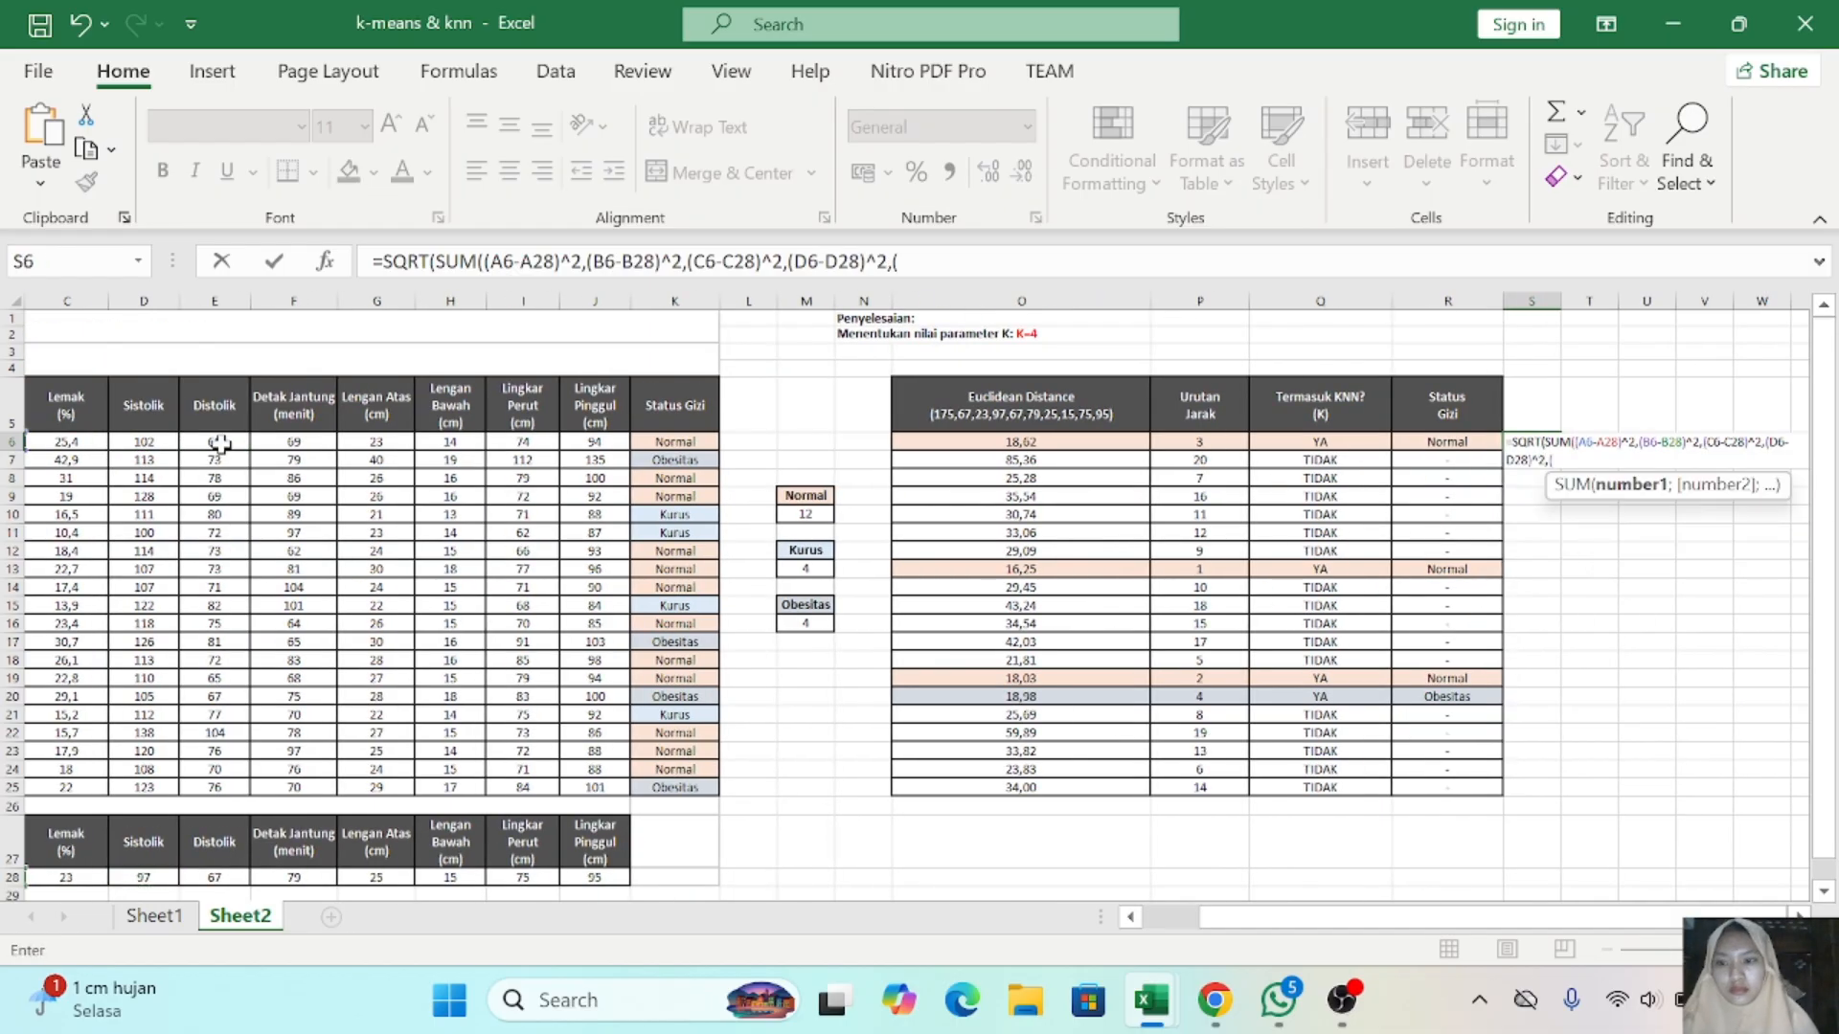
- Extend the S6 formula with the squared differences E6-E28 and F6-F28
click(215, 442)
text(-)
click(215, 877)
text()^2,()
click(293, 442)
text(-)
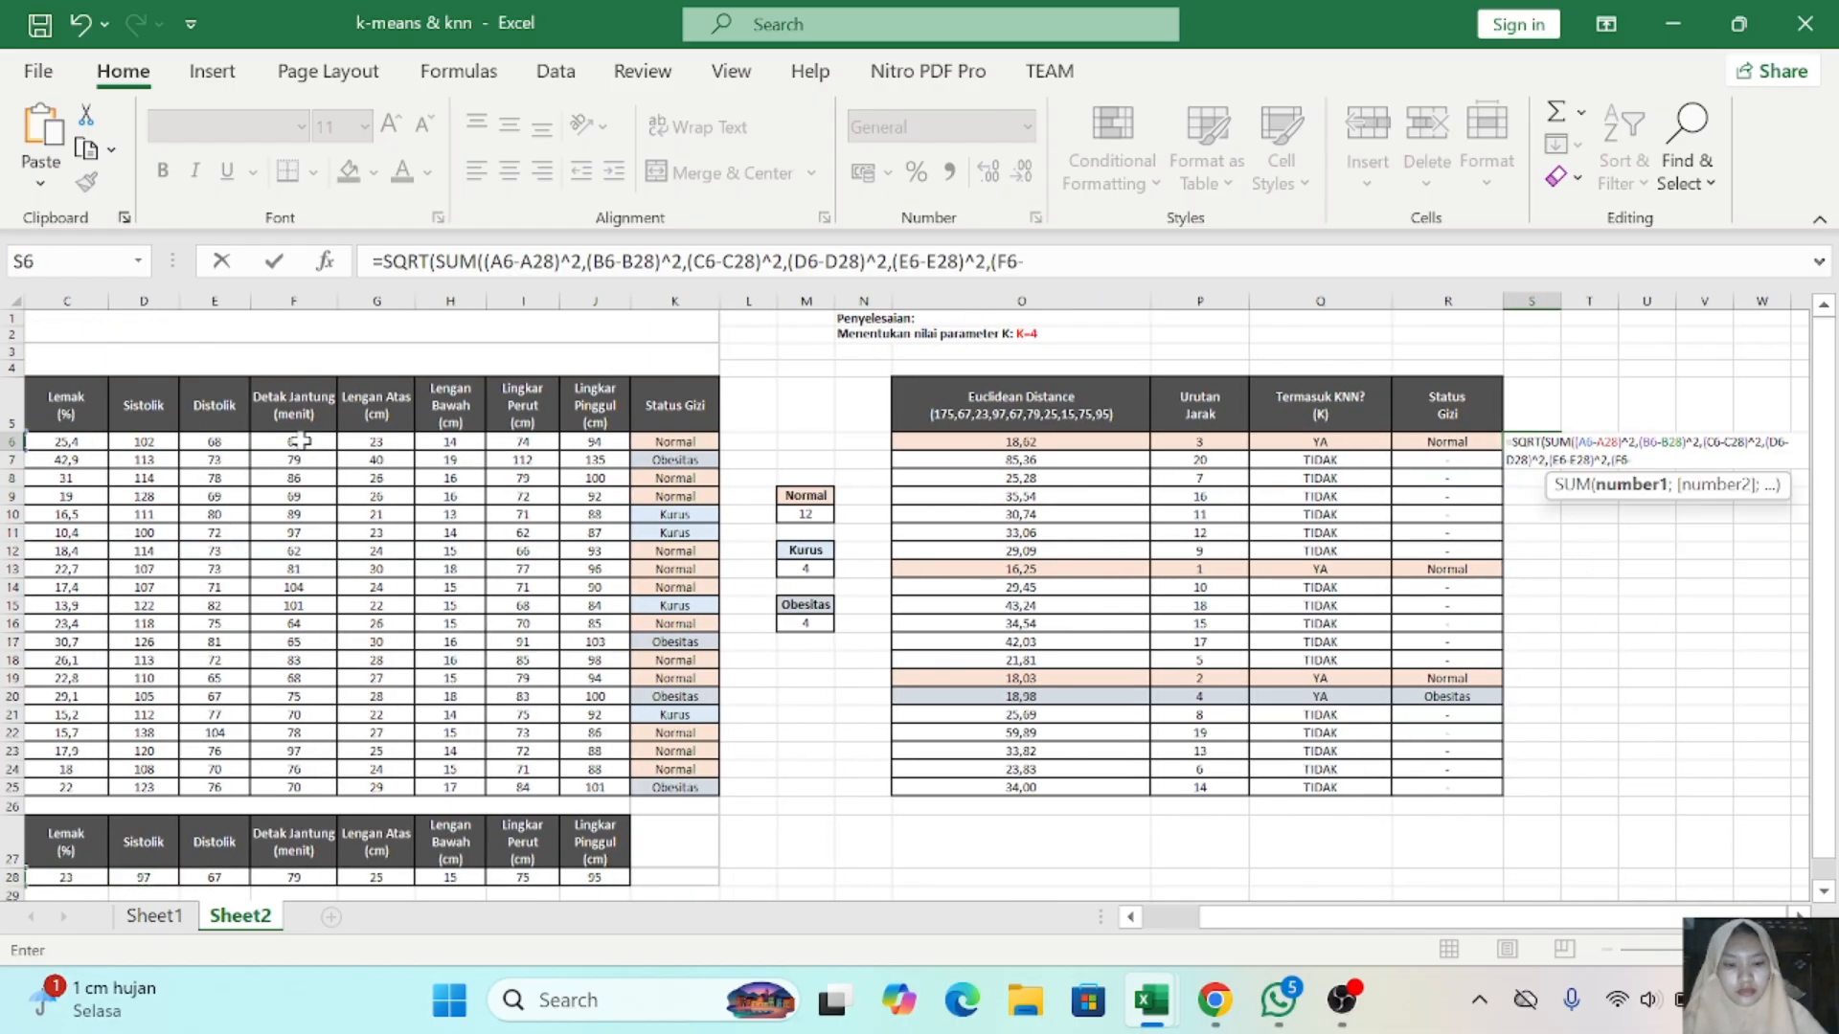
click(293, 878)
text()^2,()
- Extend the S6 formula with the squared differences G6-G28 and H6-H28
click(377, 441)
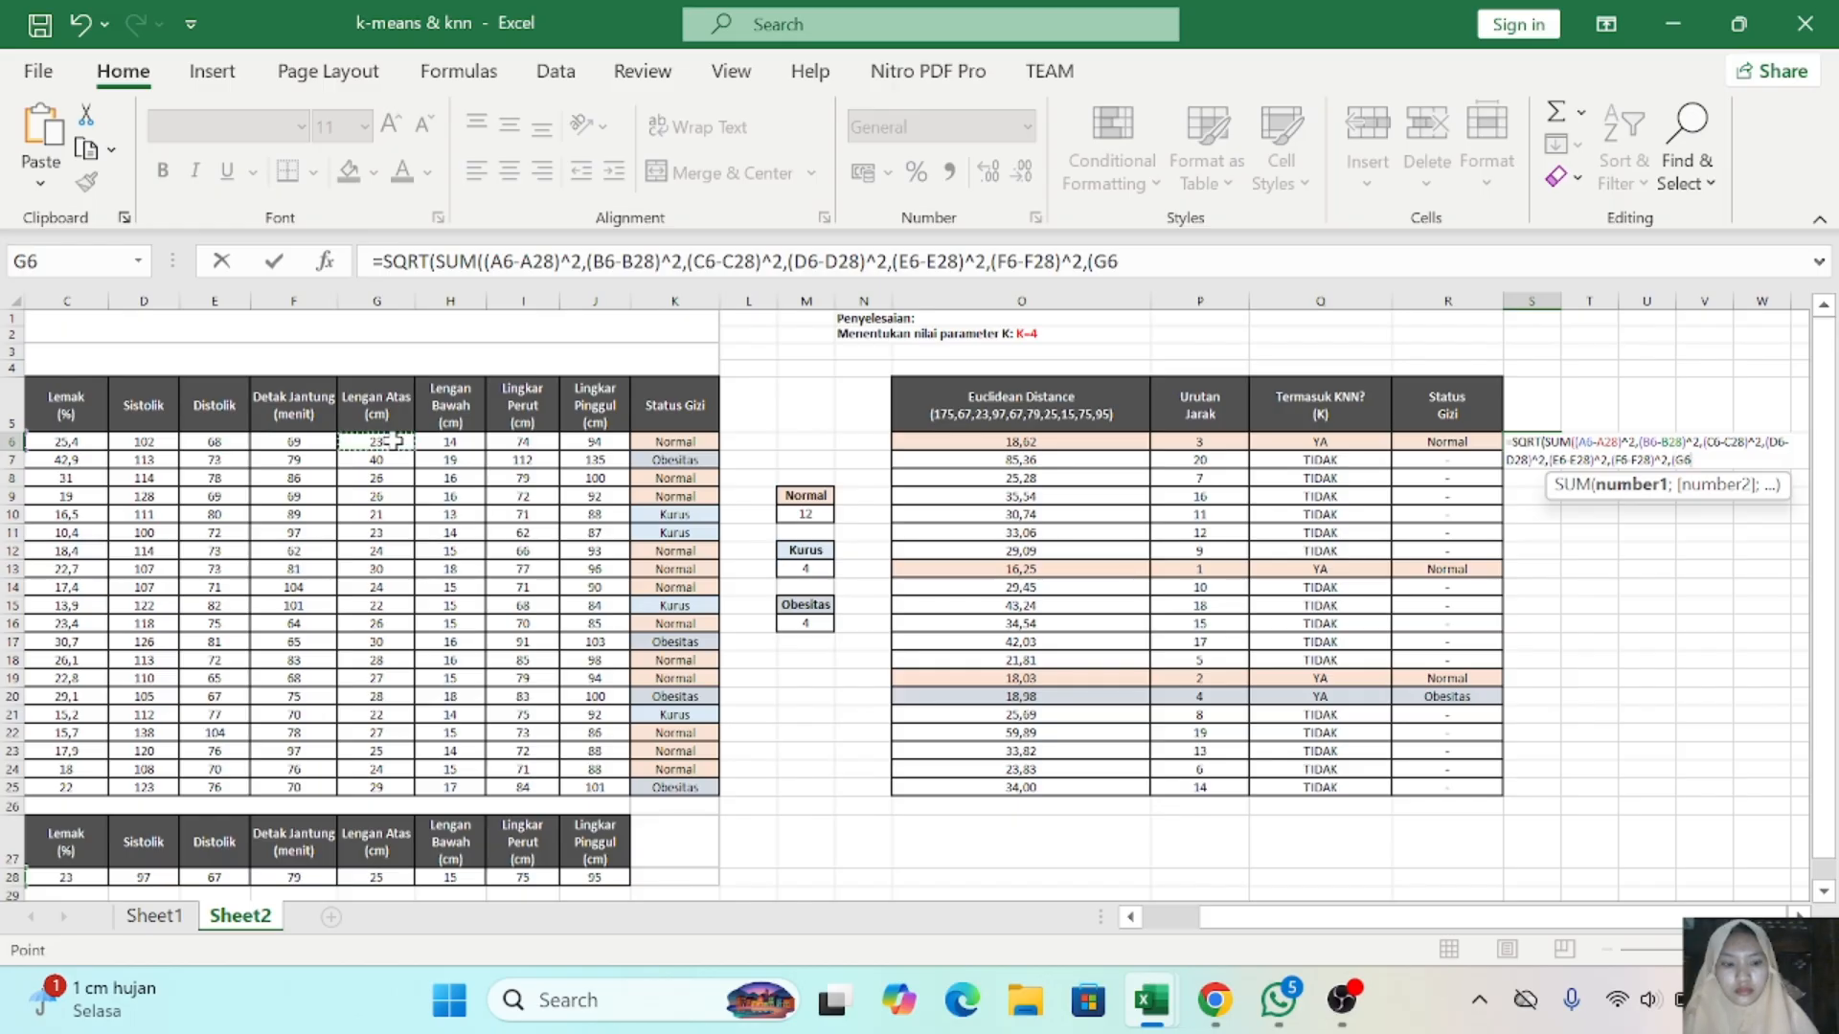
text(-)
click(383, 879)
text()^2,()
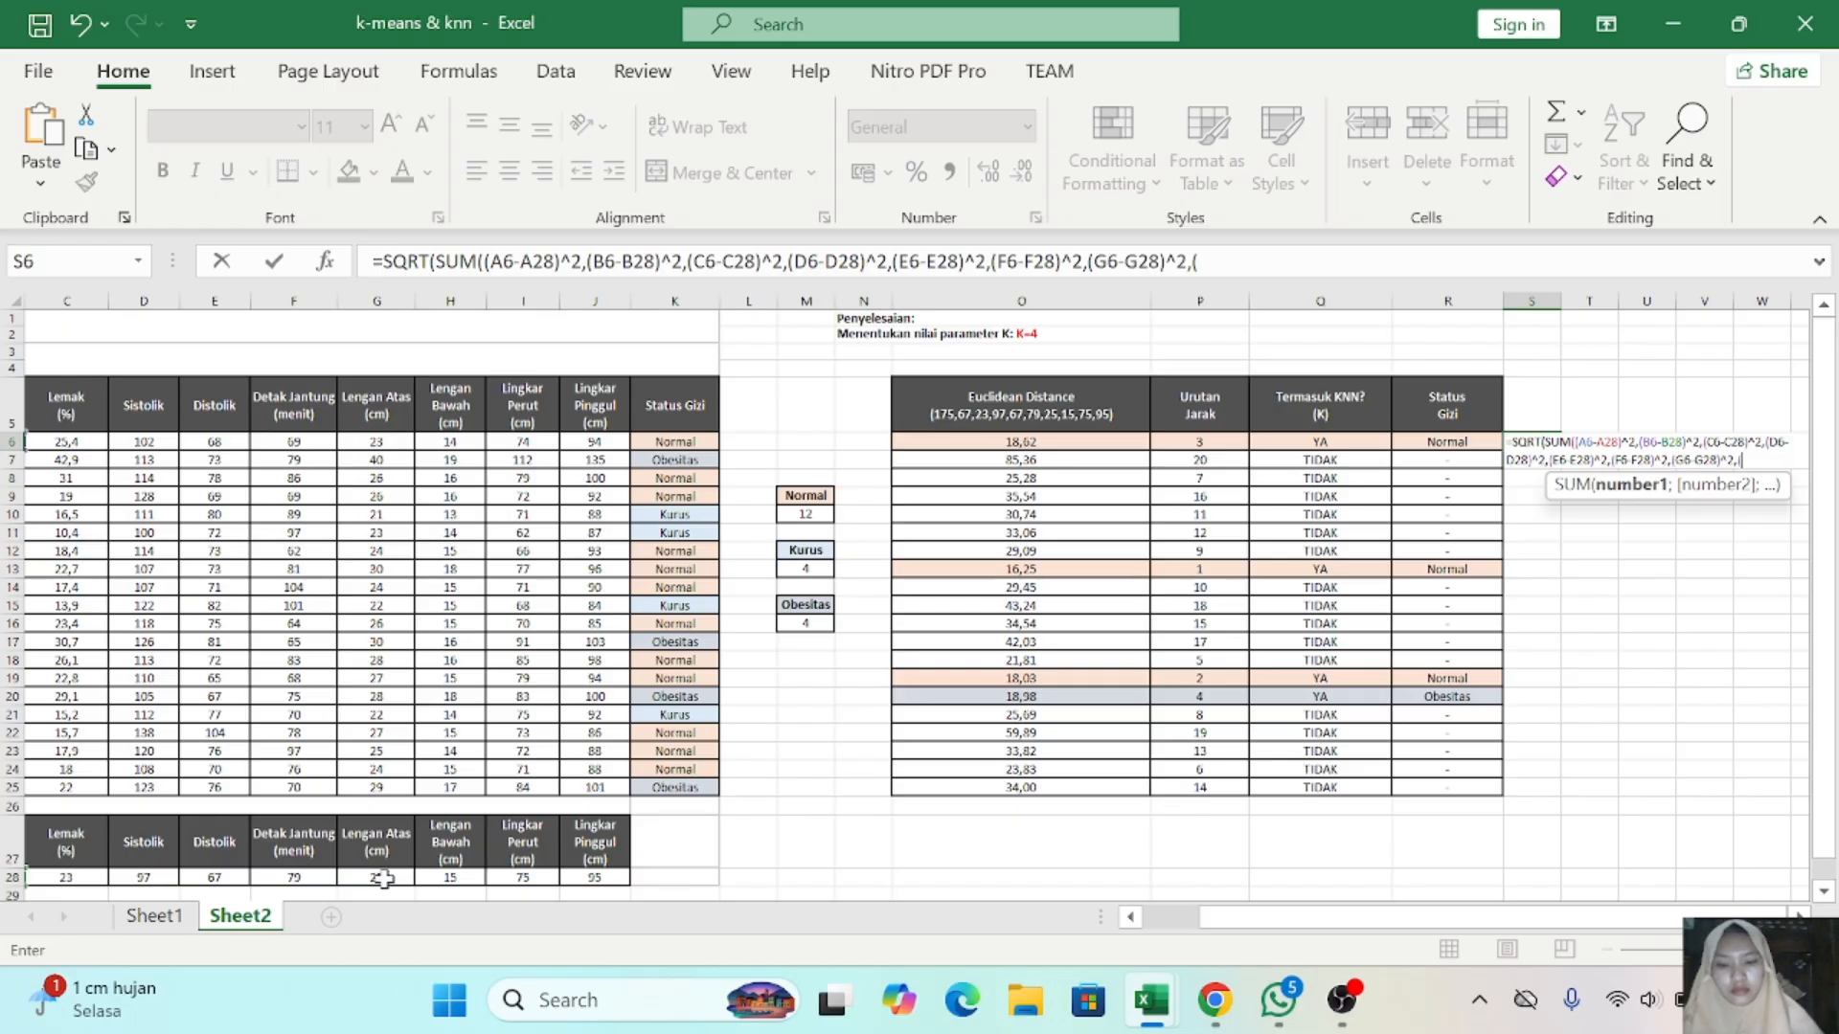
click(450, 441)
text(-)
click(463, 877)
text()^2,()
- Add the squared differences I6-I28 and J6-J28, and close the SUM and SQRT parentheses in S6
click(523, 442)
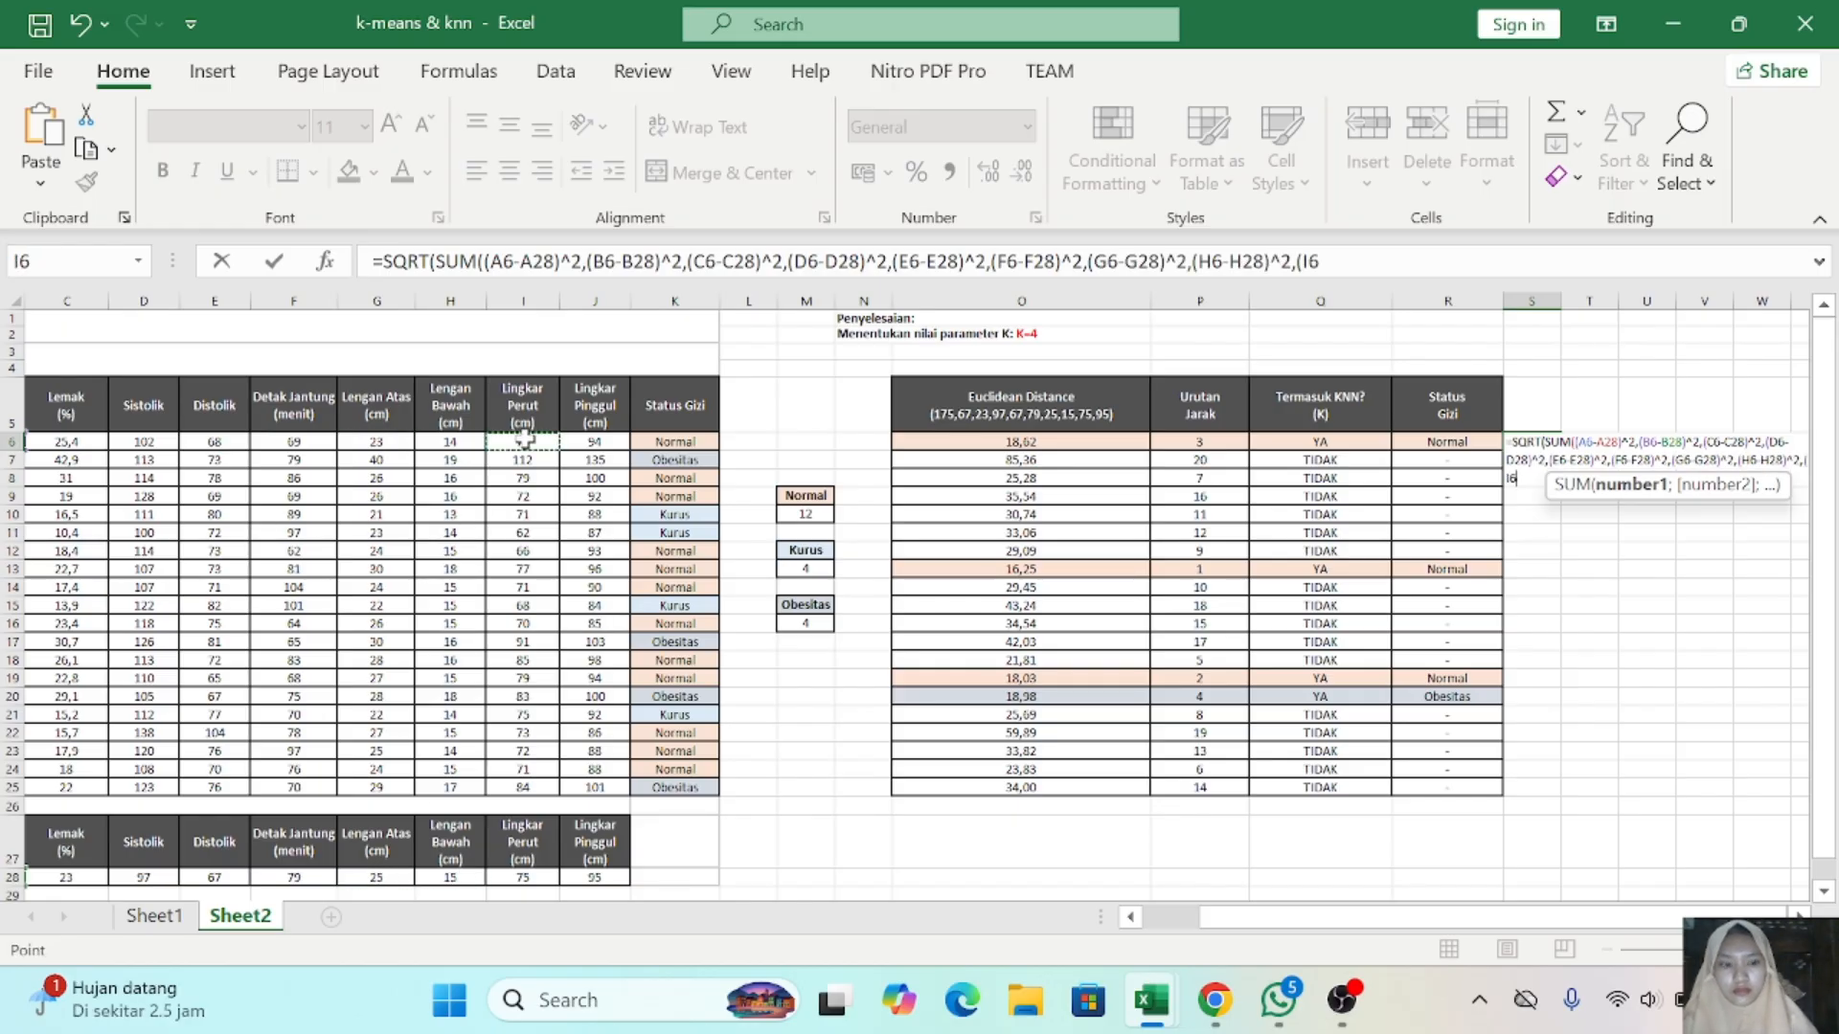
text(-)
click(523, 878)
text()^2,()
click(595, 441)
text(-)
click(601, 877)
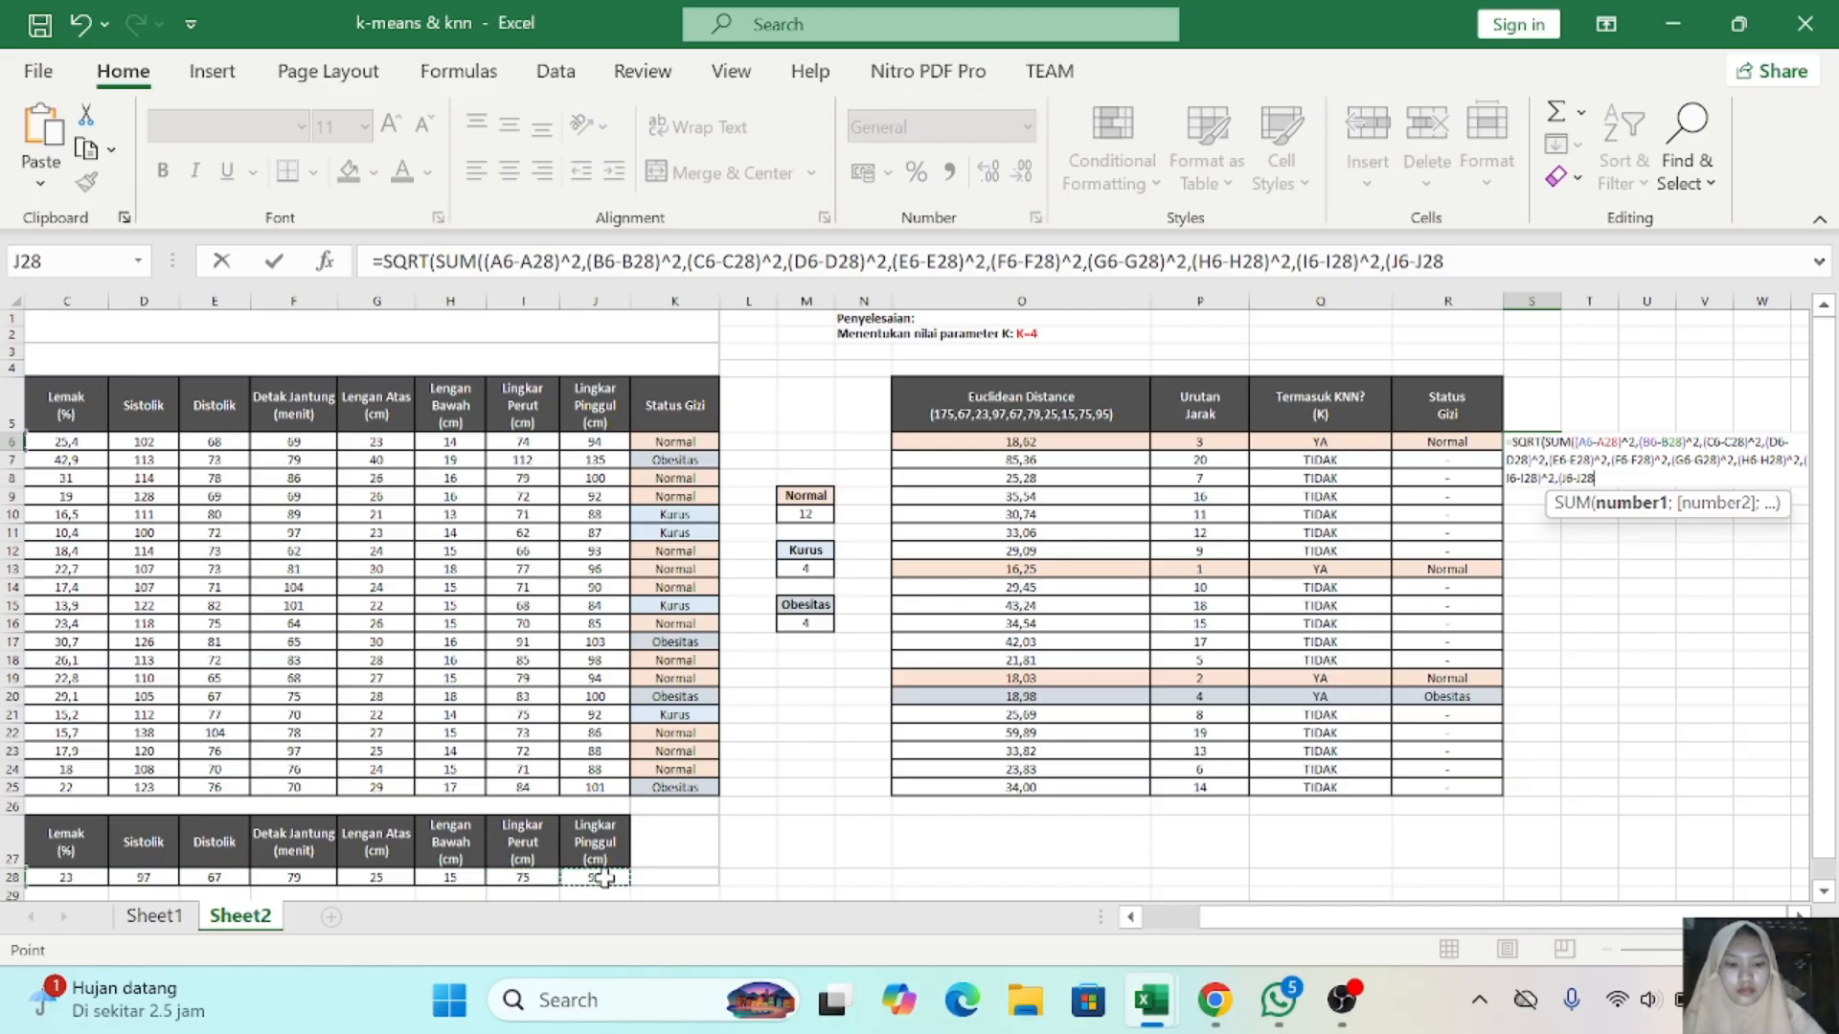
text()^2)
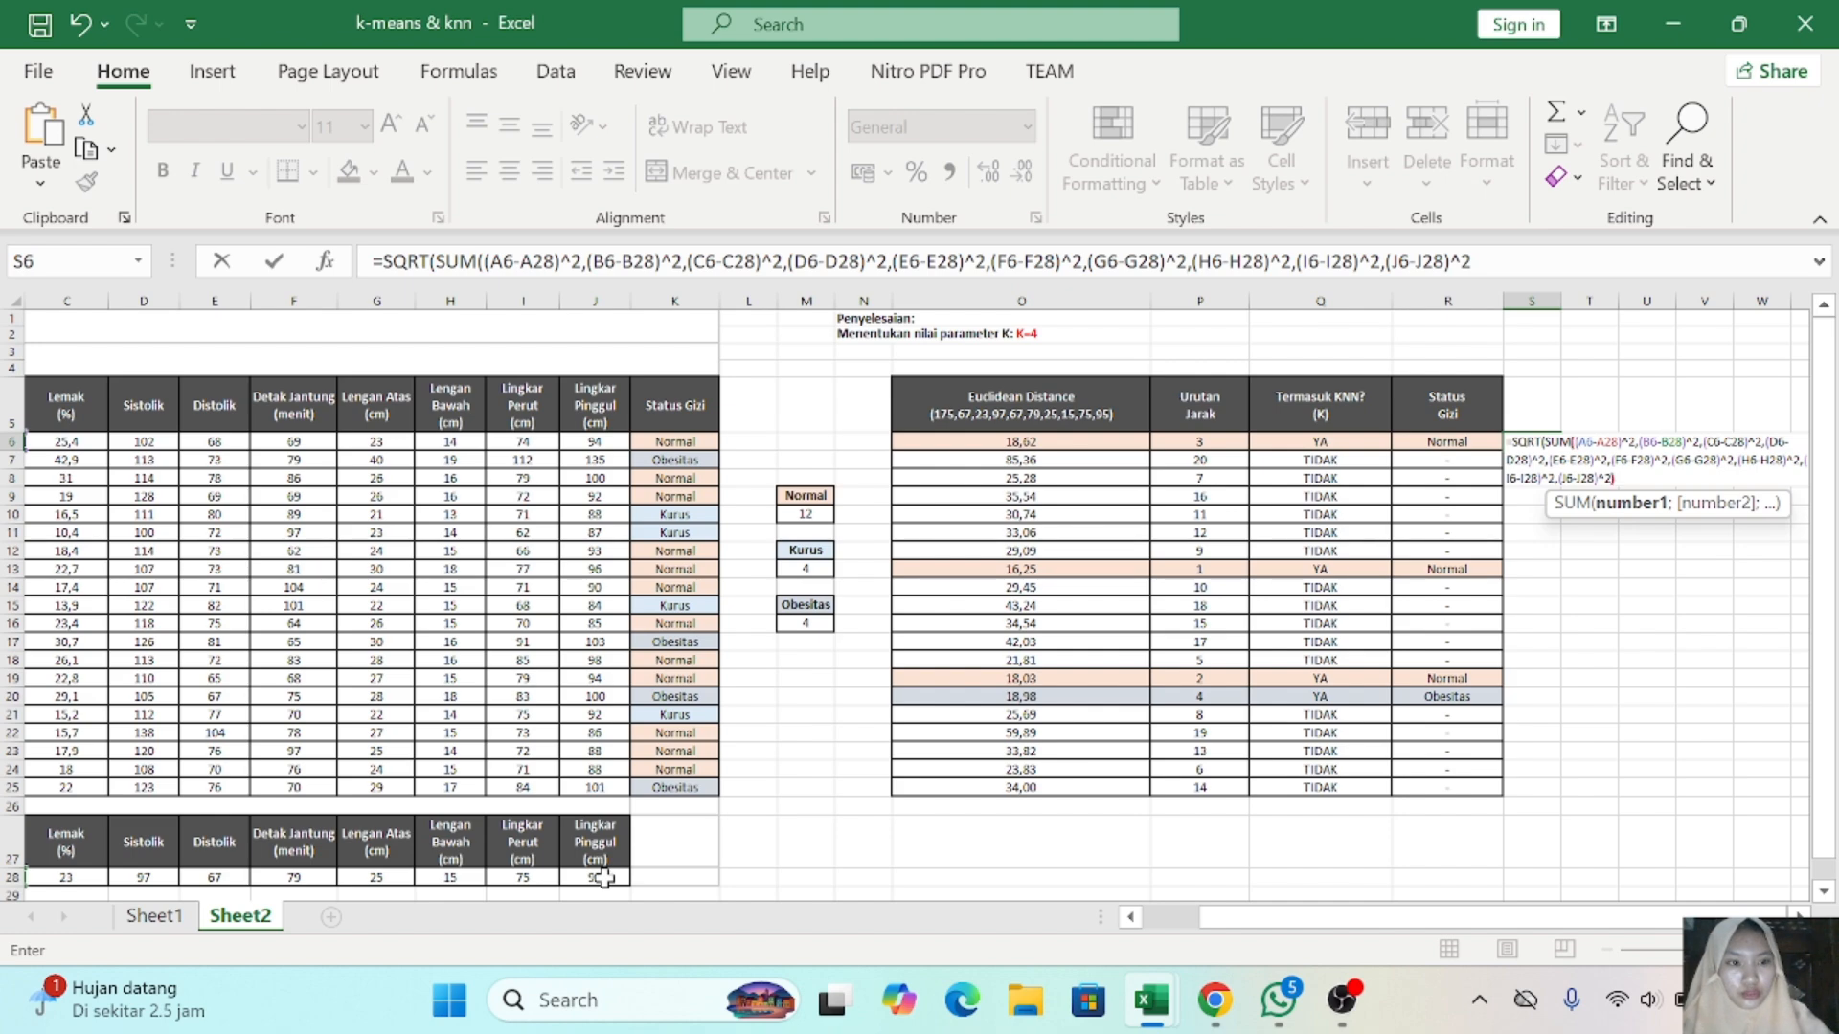
text()))
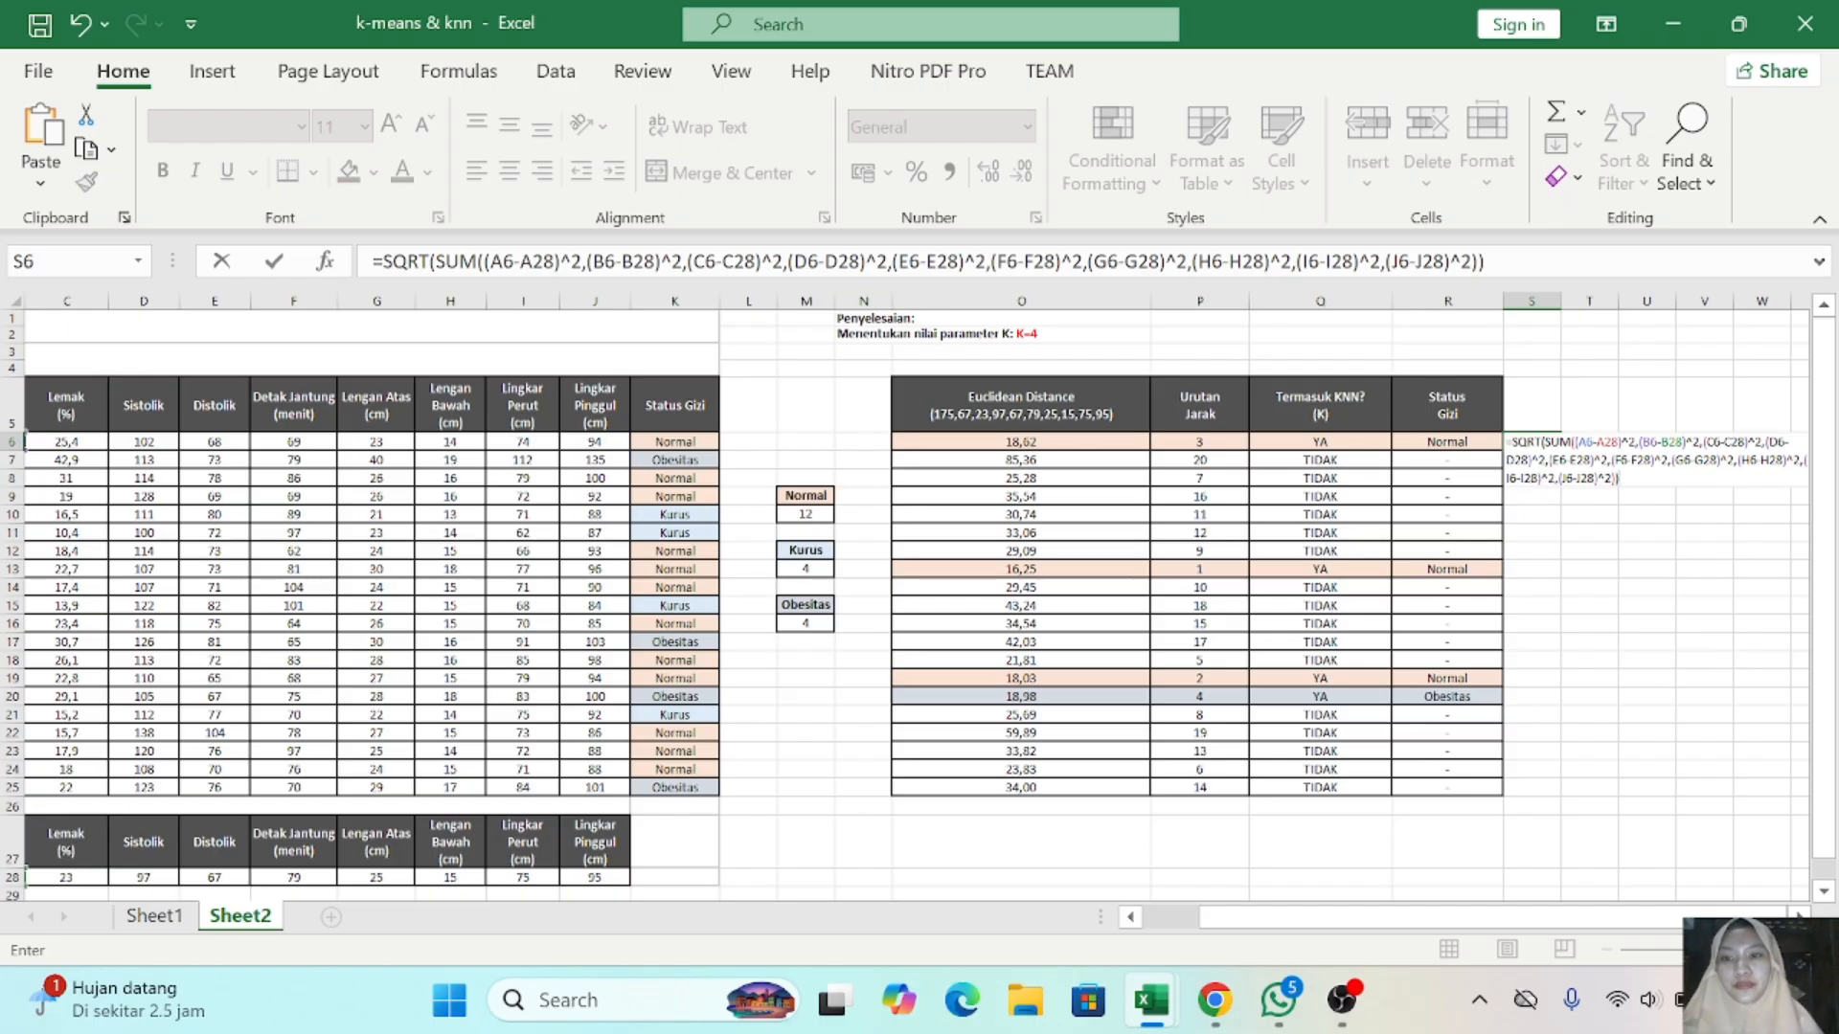
- Make the row 28 references in the S6 formula absolute with semicolon separators, and fill the formula down to S25
scroll(673, 290, right, 1)
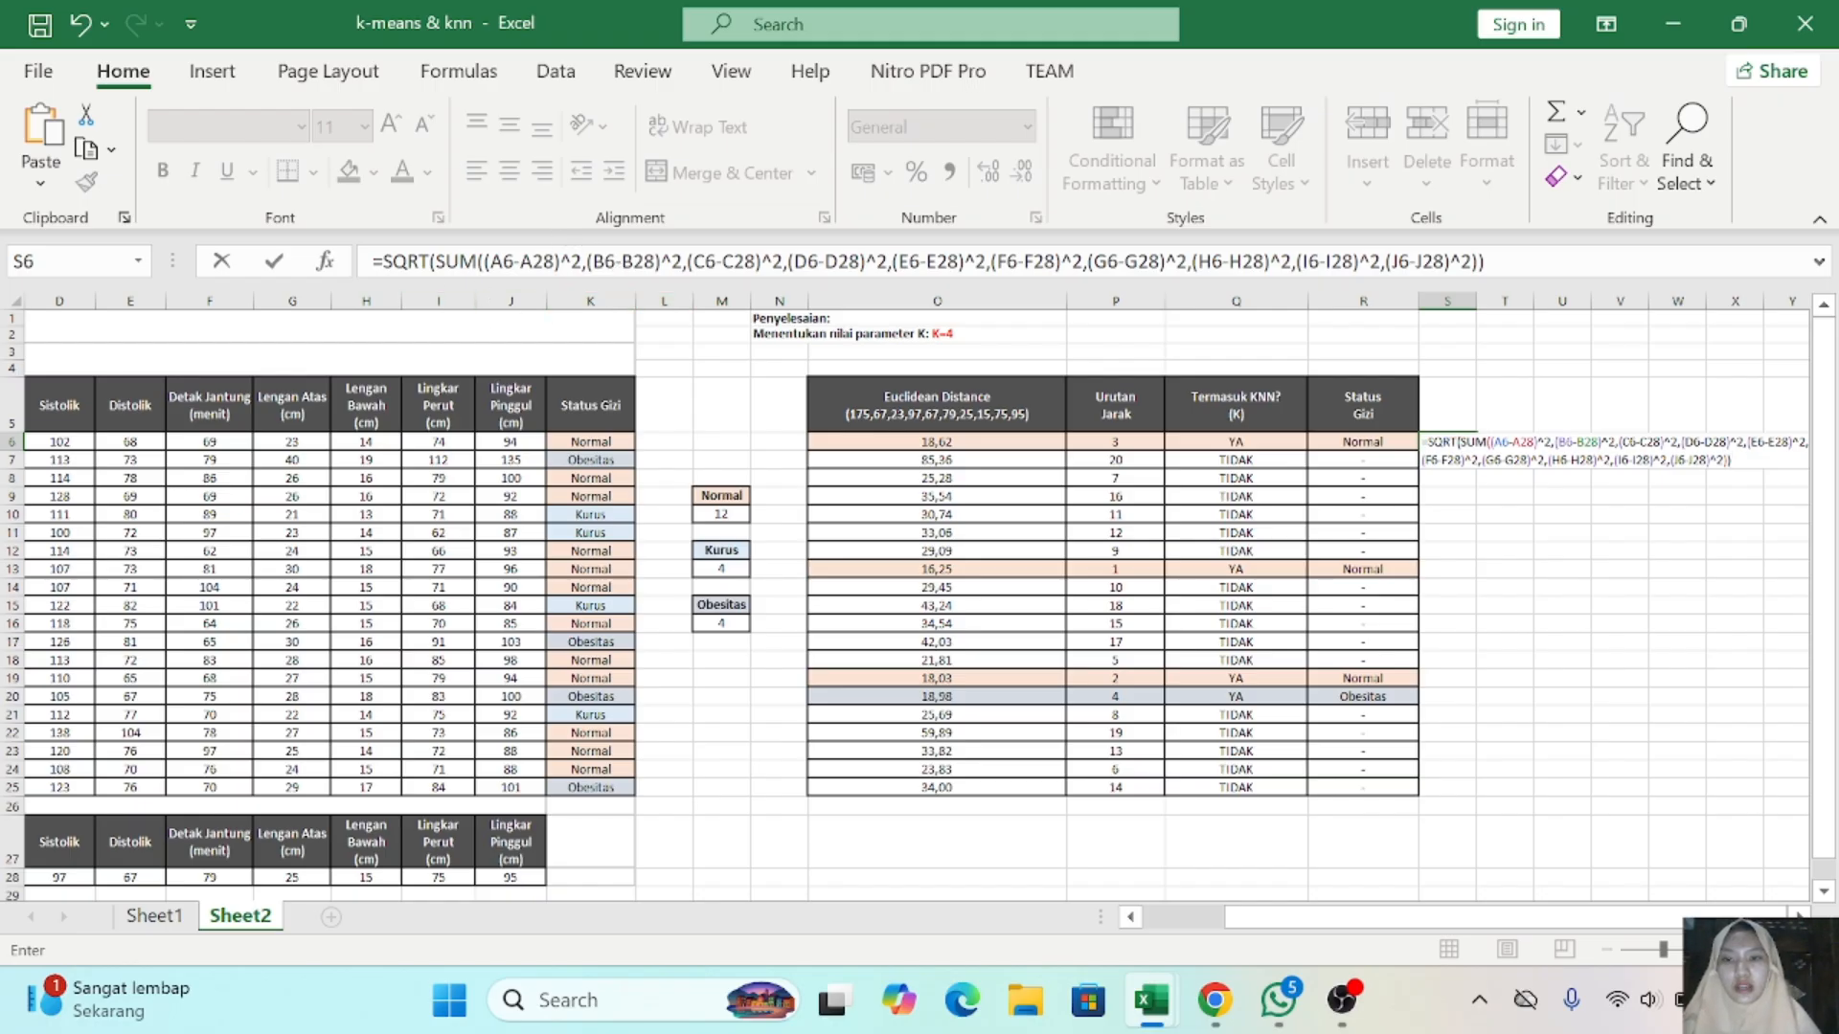
click(533, 261)
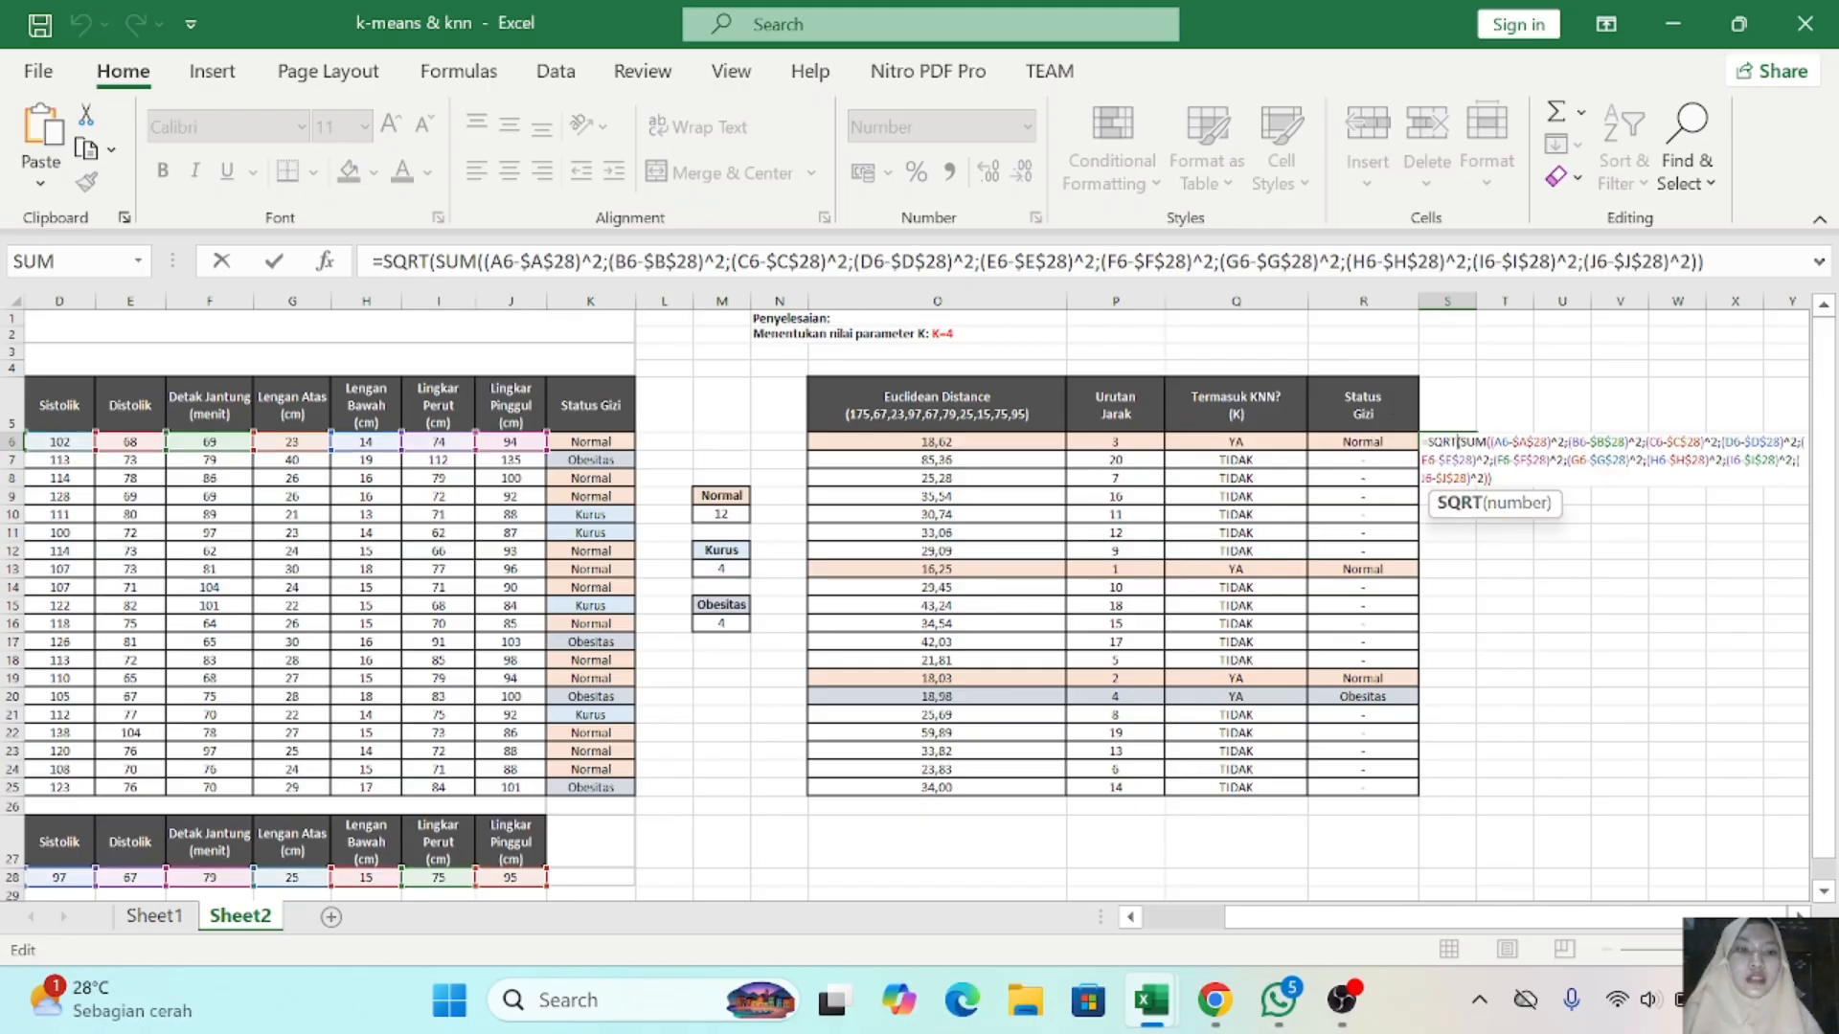
key(Return)
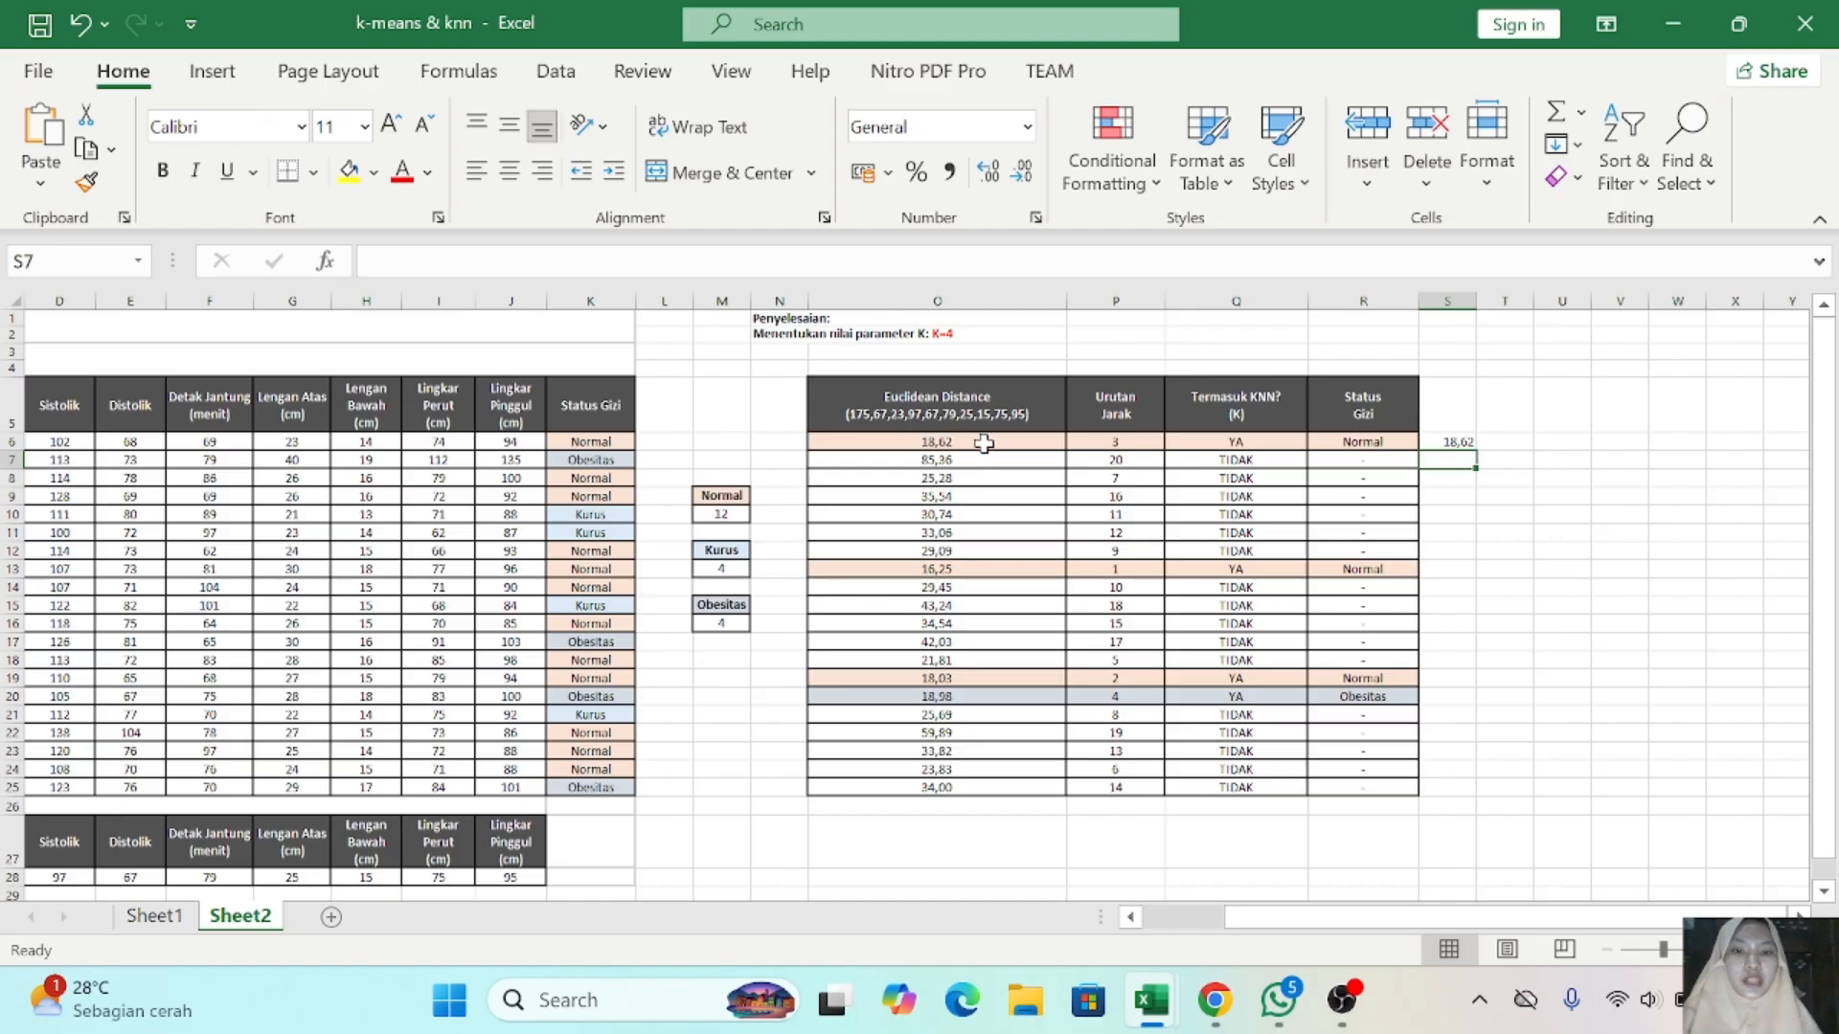
click(1456, 442)
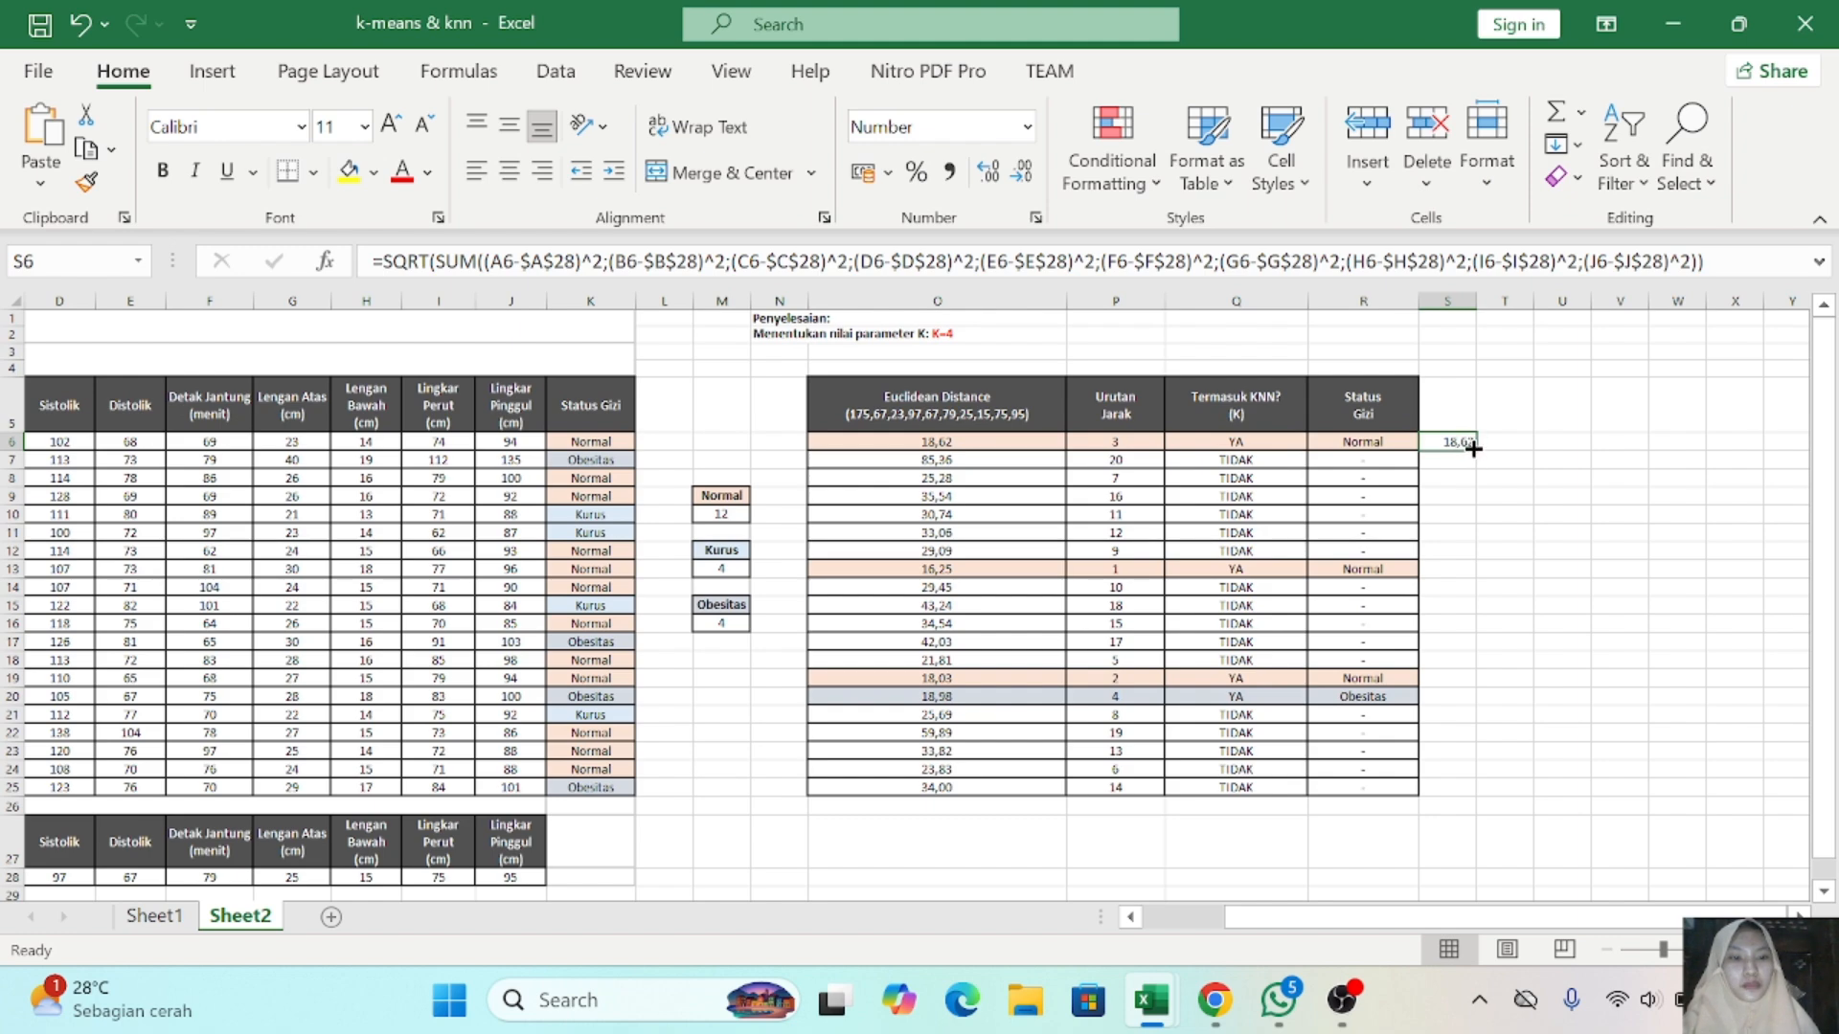
drag(1473, 448, 1471, 795)
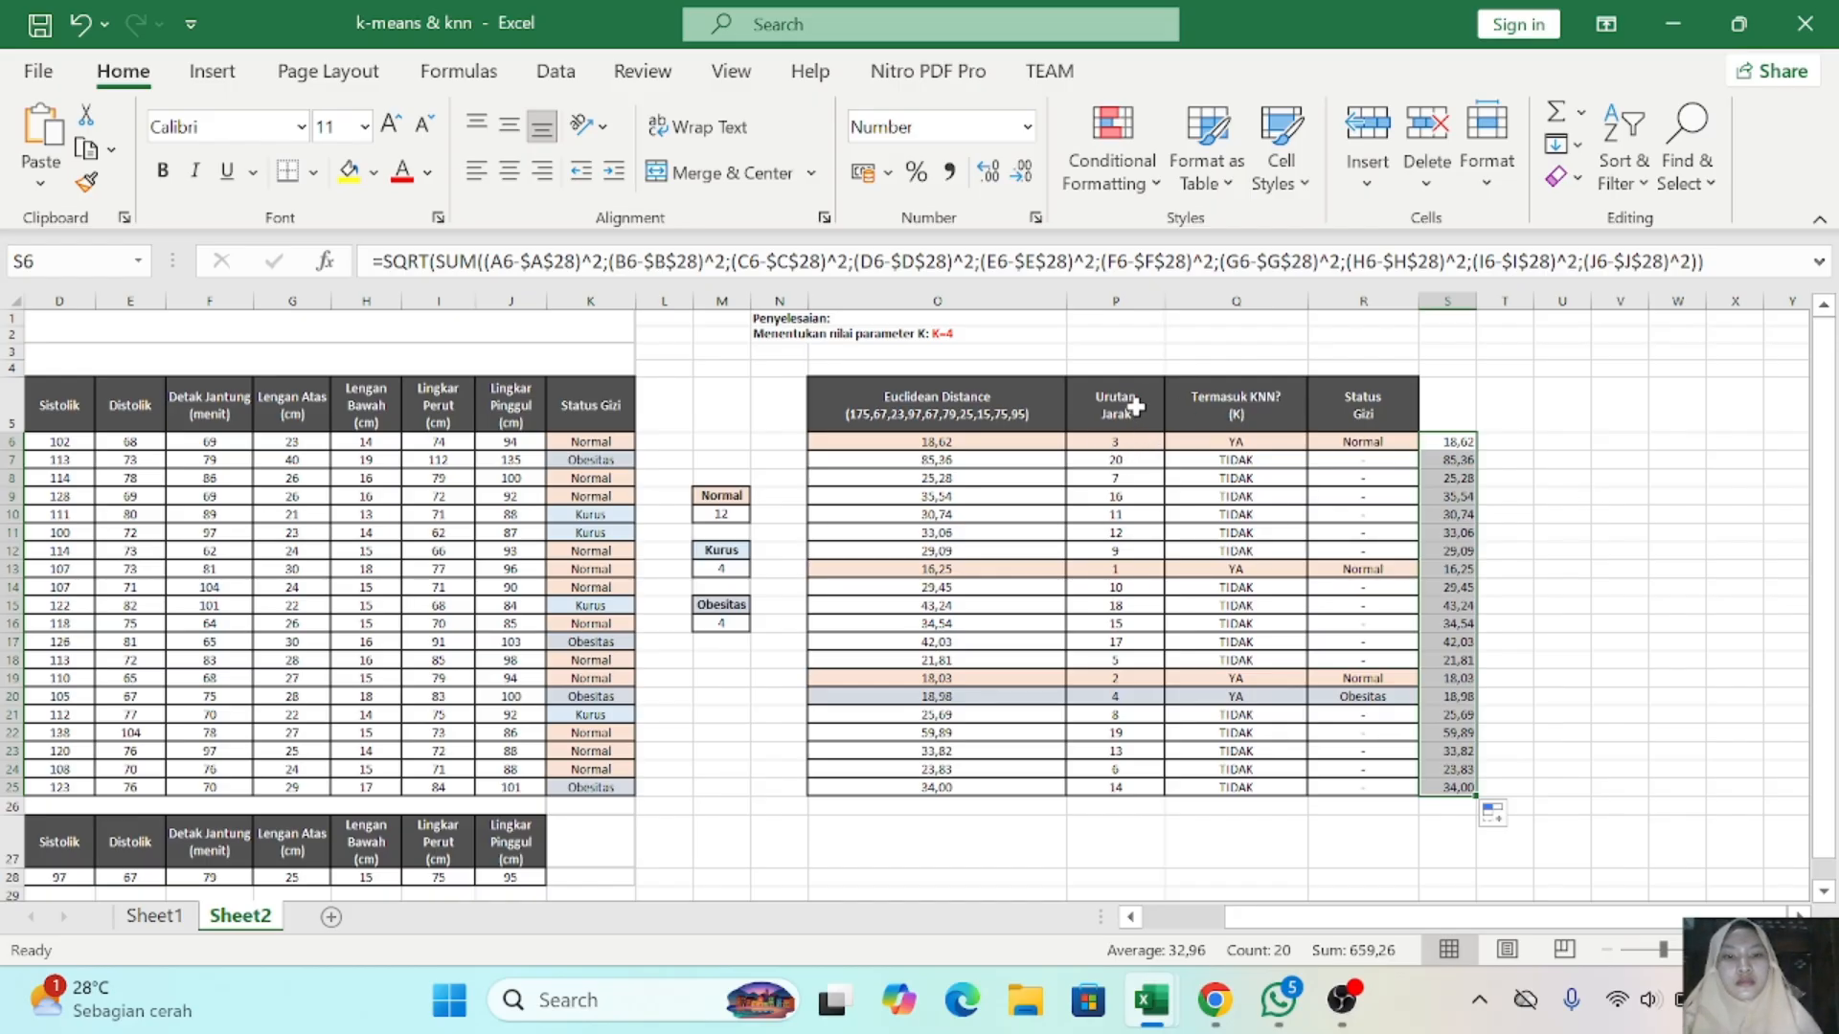
- Enter a RANK formula in T6 over the Euclidean distances O6:O25 with 1 as the order, using P6 as the reference
click(1520, 441)
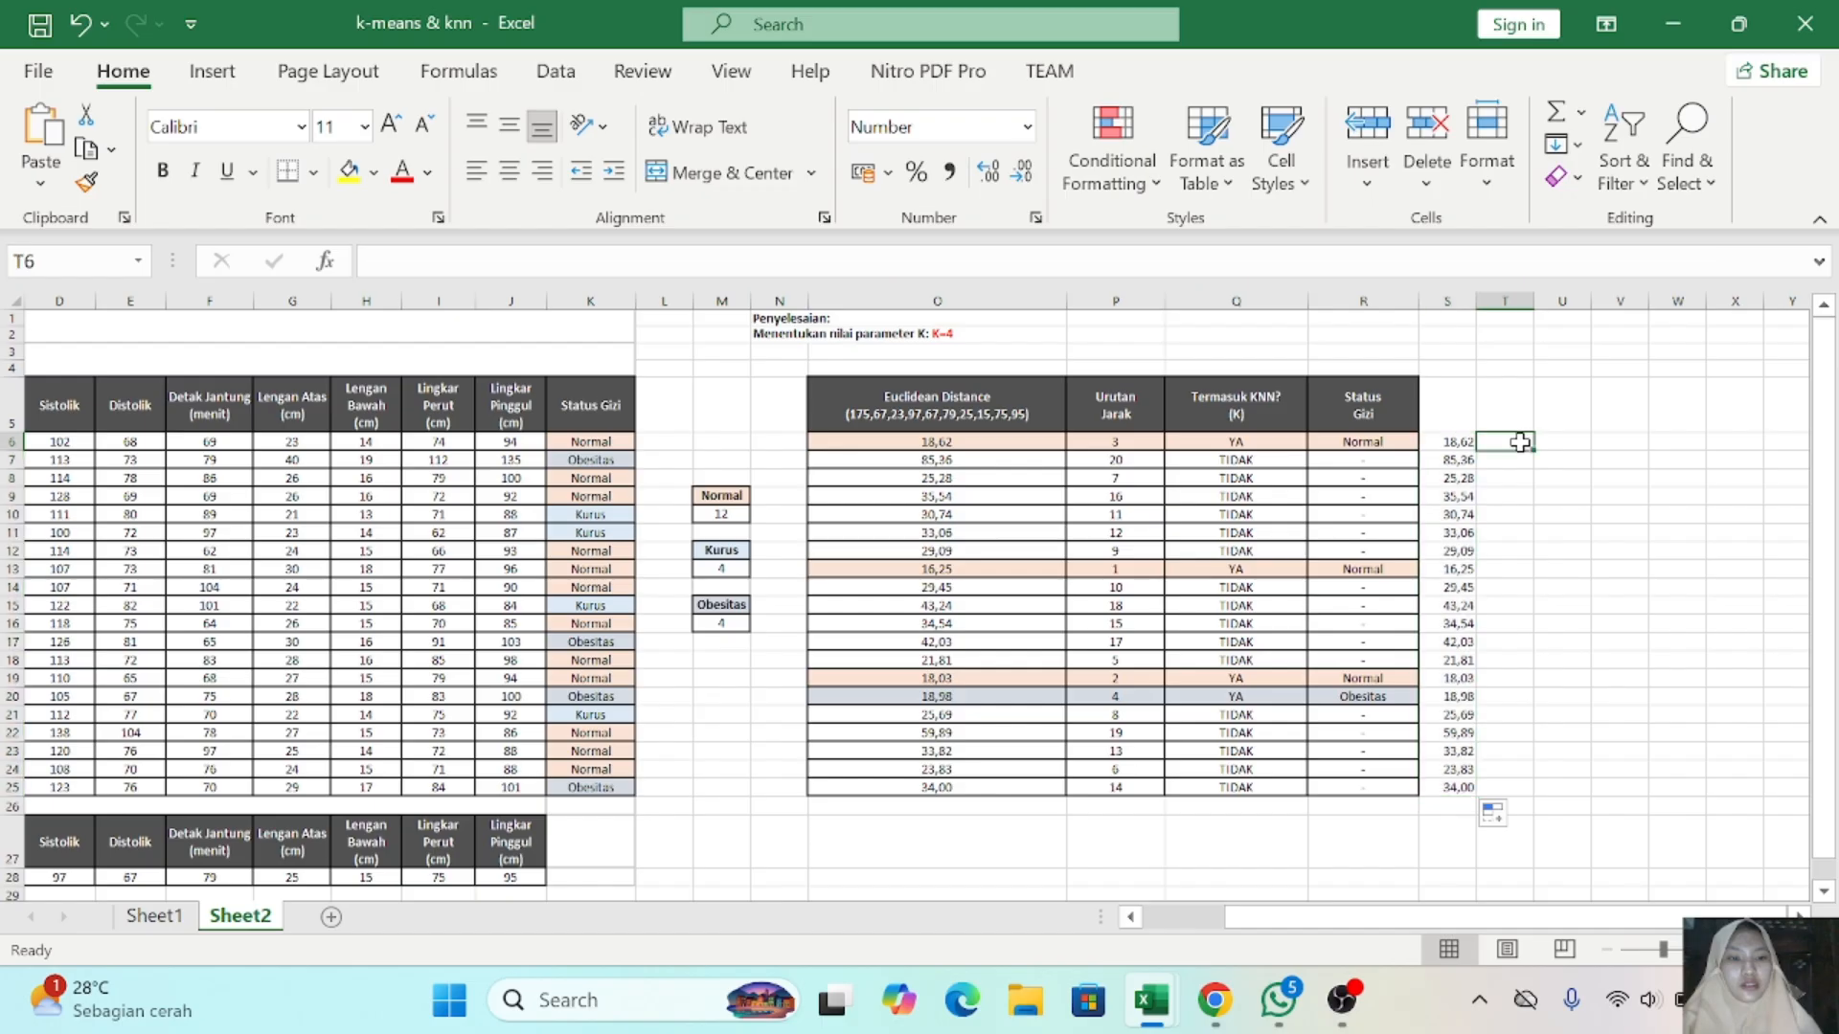
click(1127, 439)
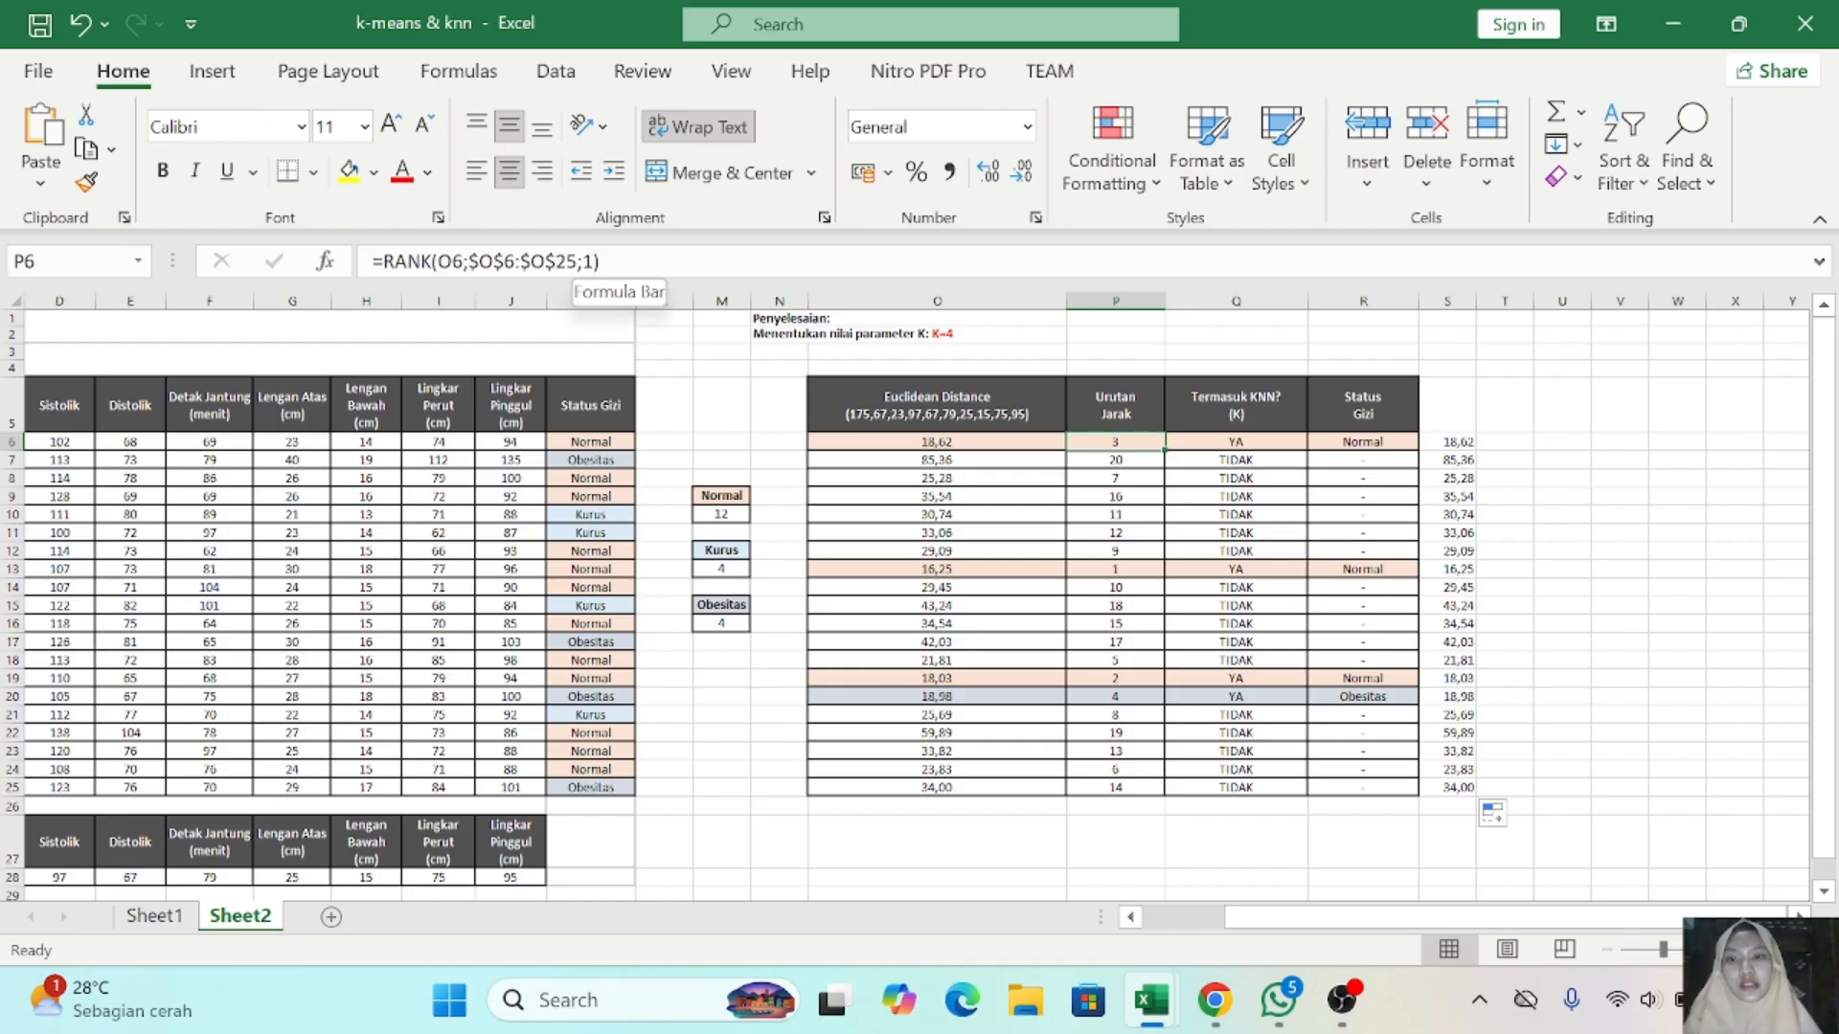
click(1508, 444)
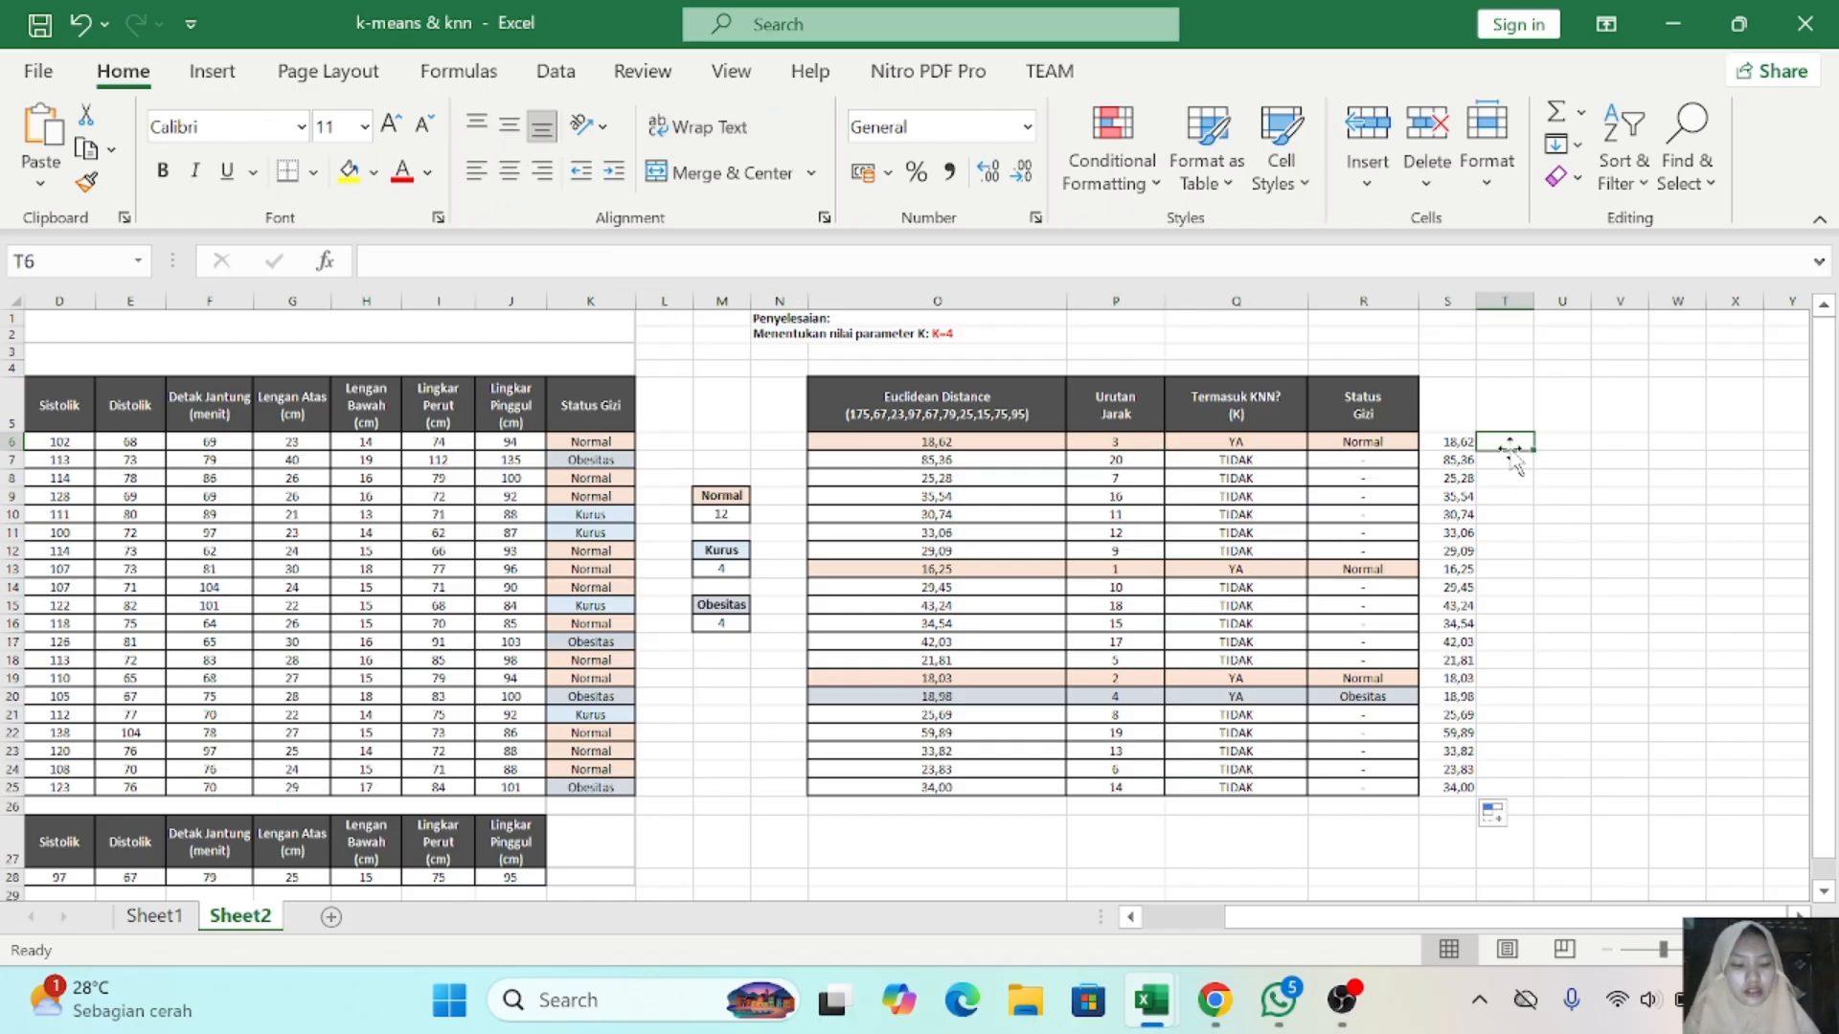
text(=RANK()
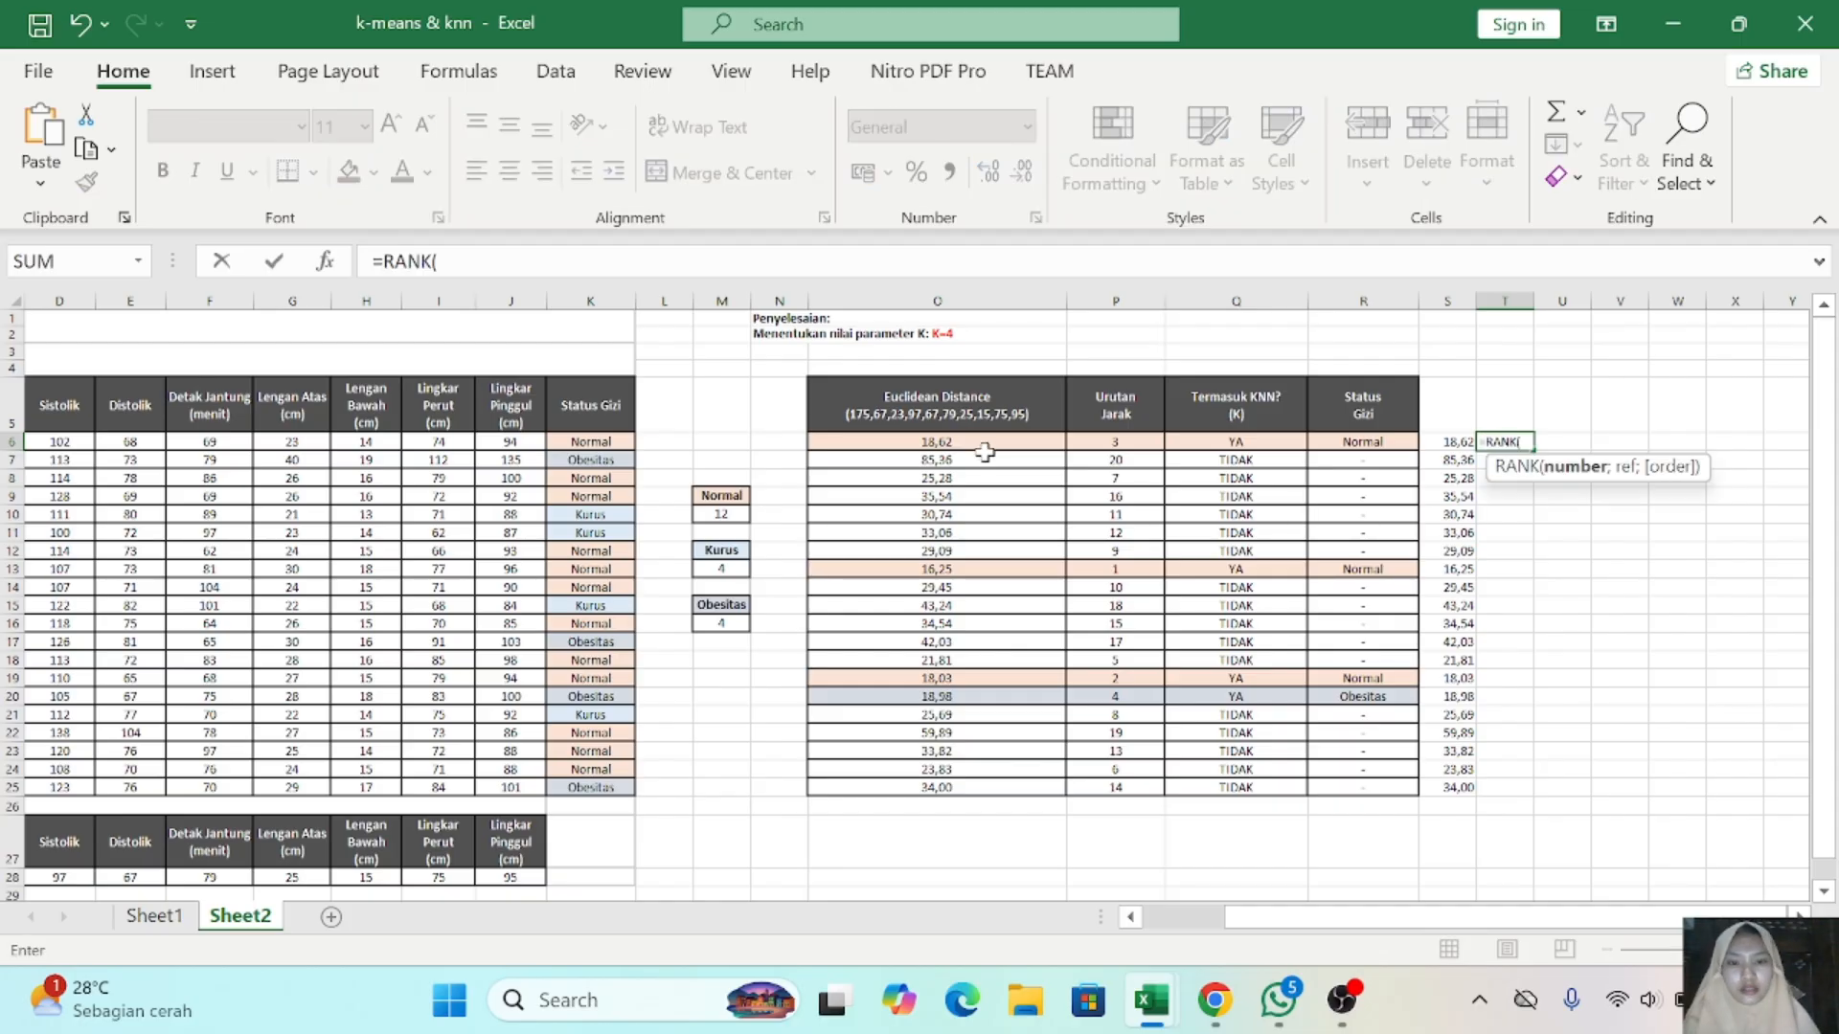
click(977, 444)
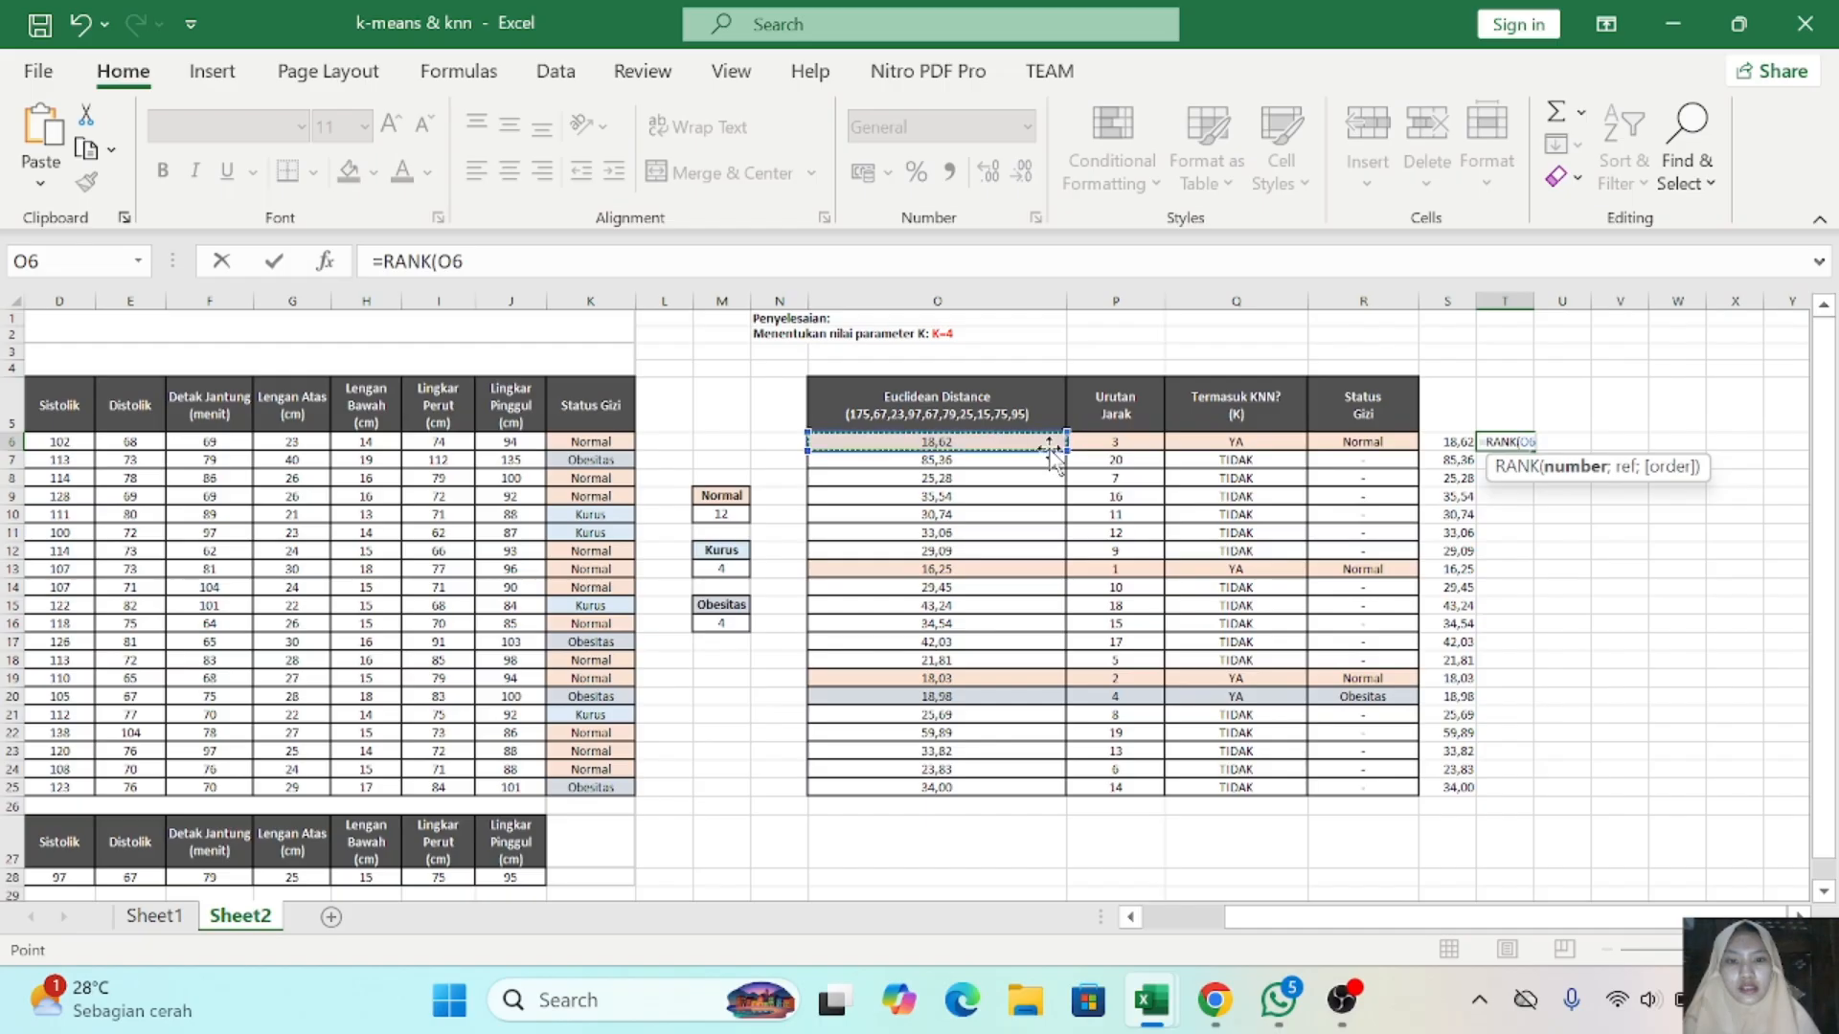
drag(1065, 451, 1045, 792)
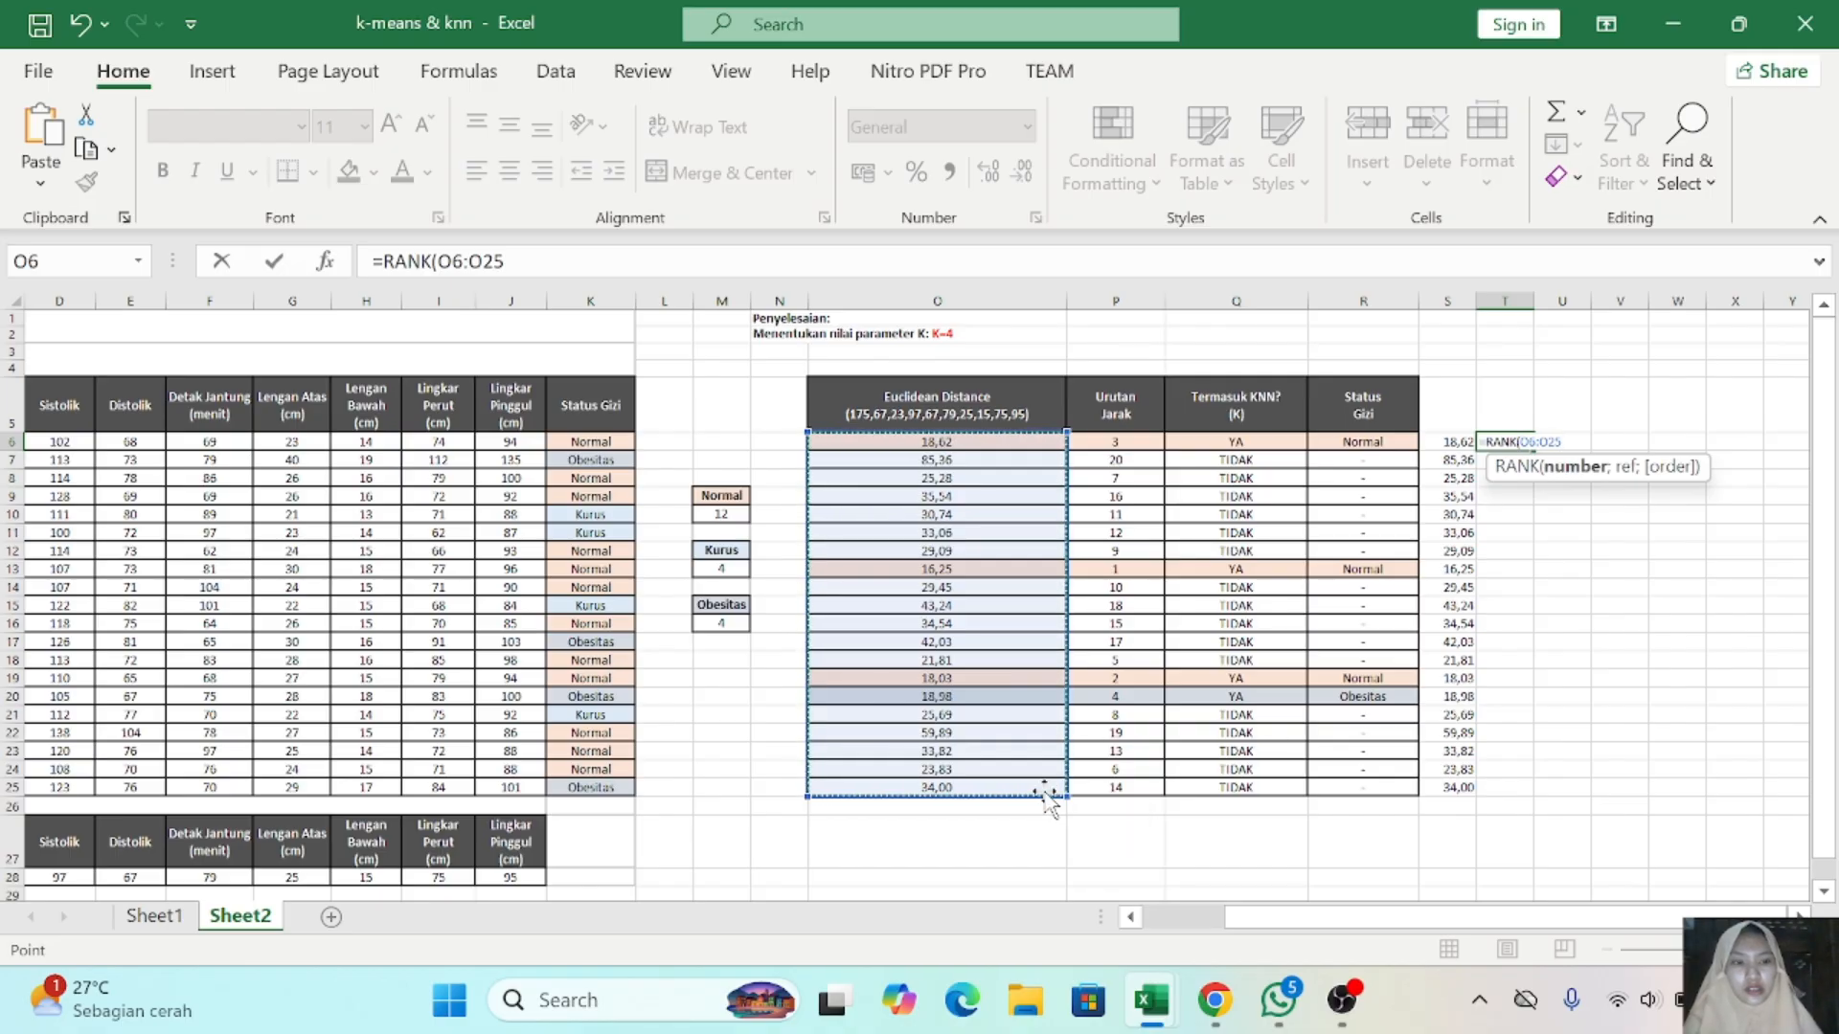
text(,)
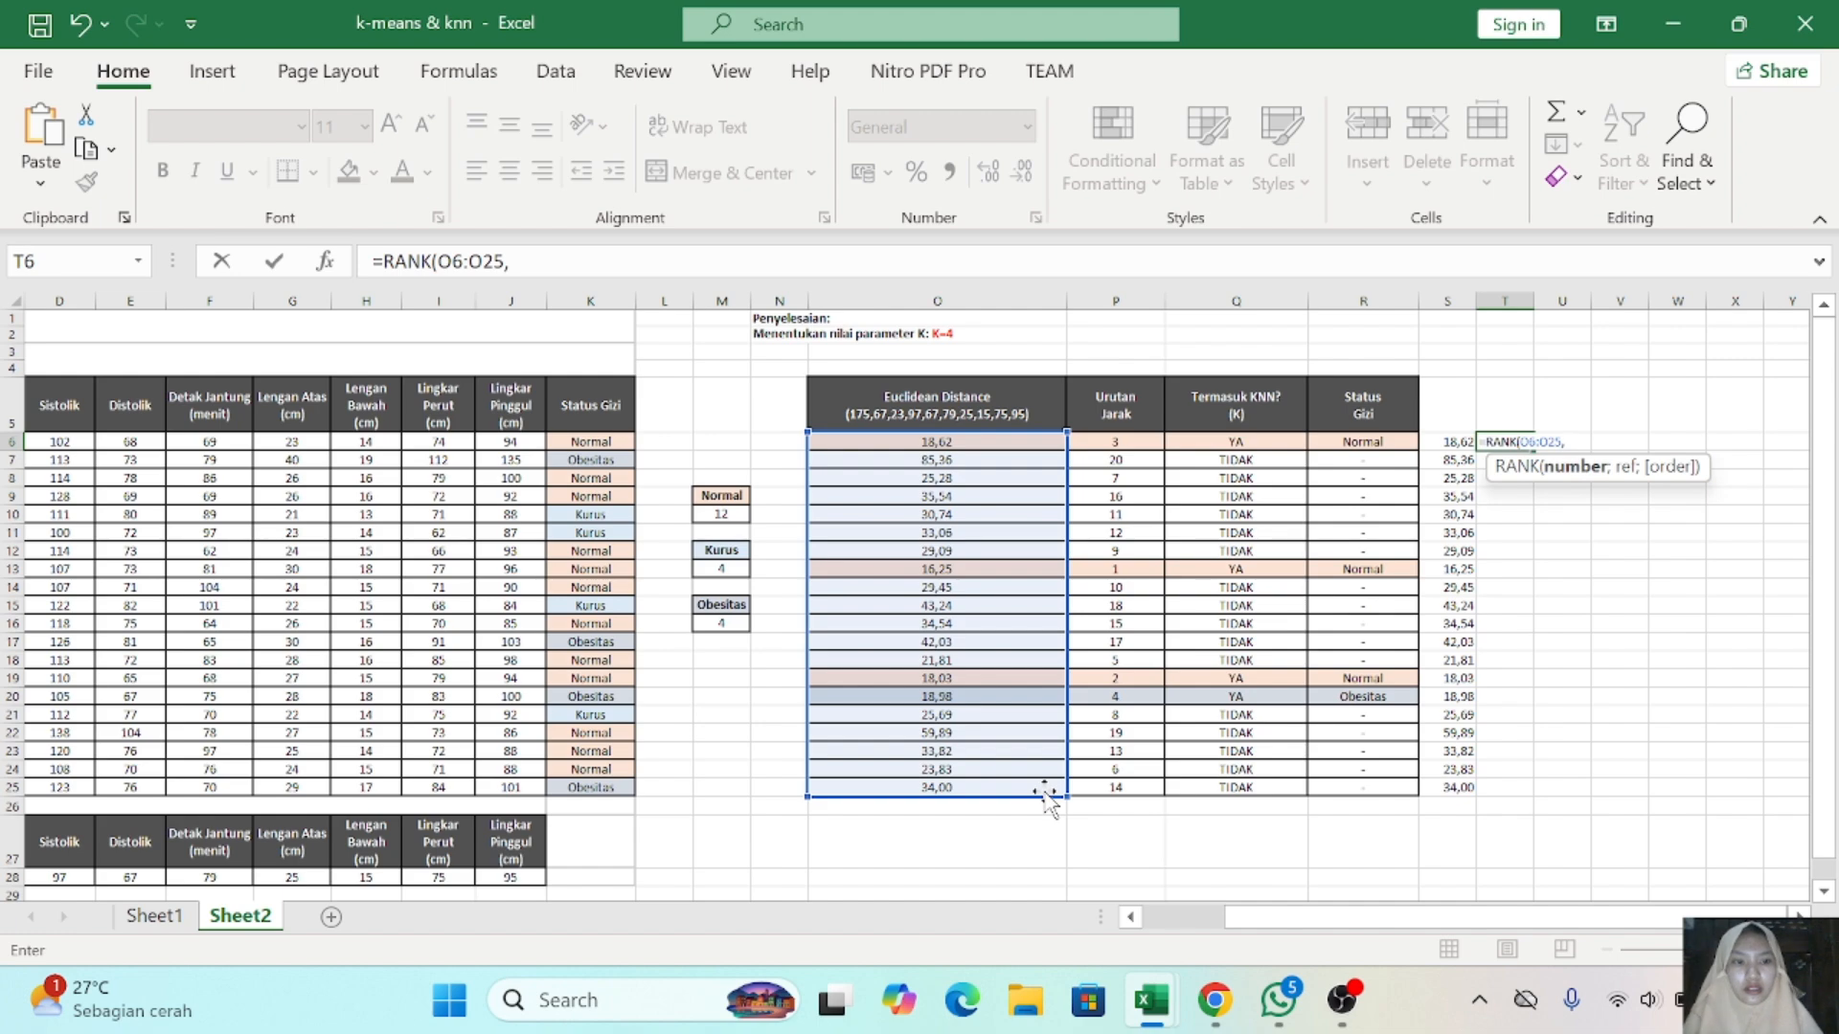
text(1)
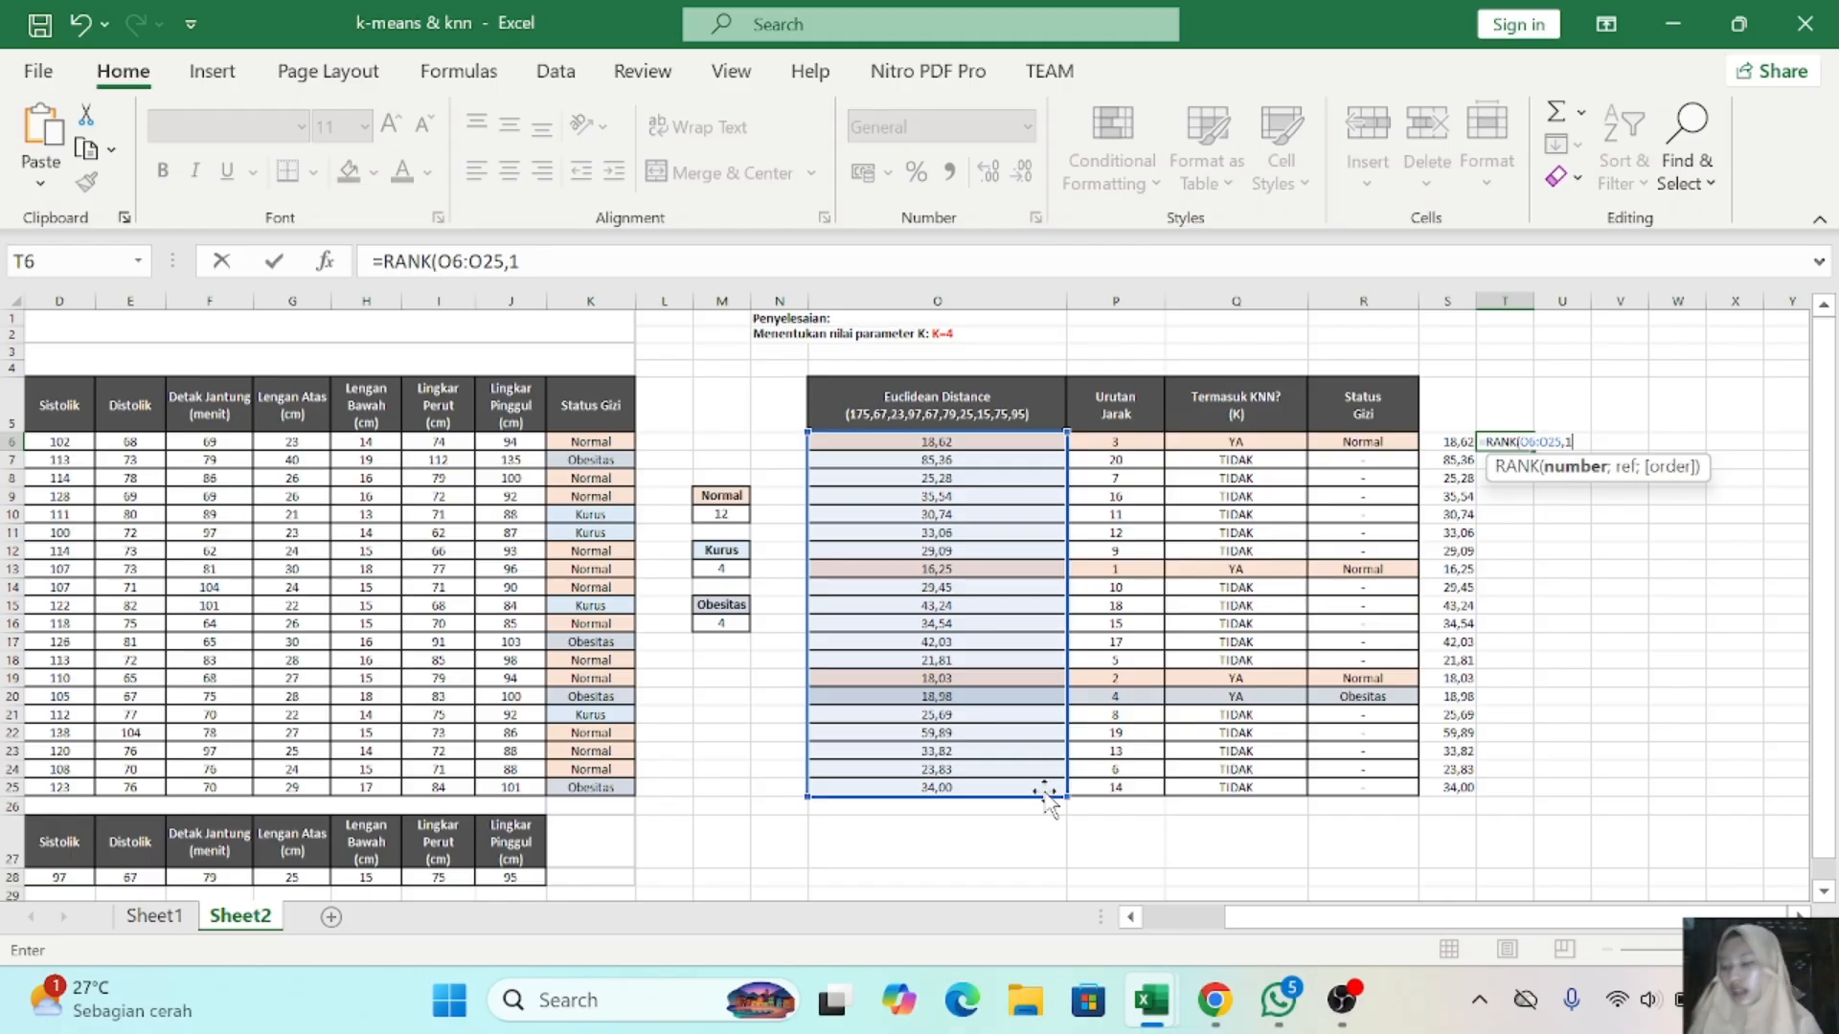
text())
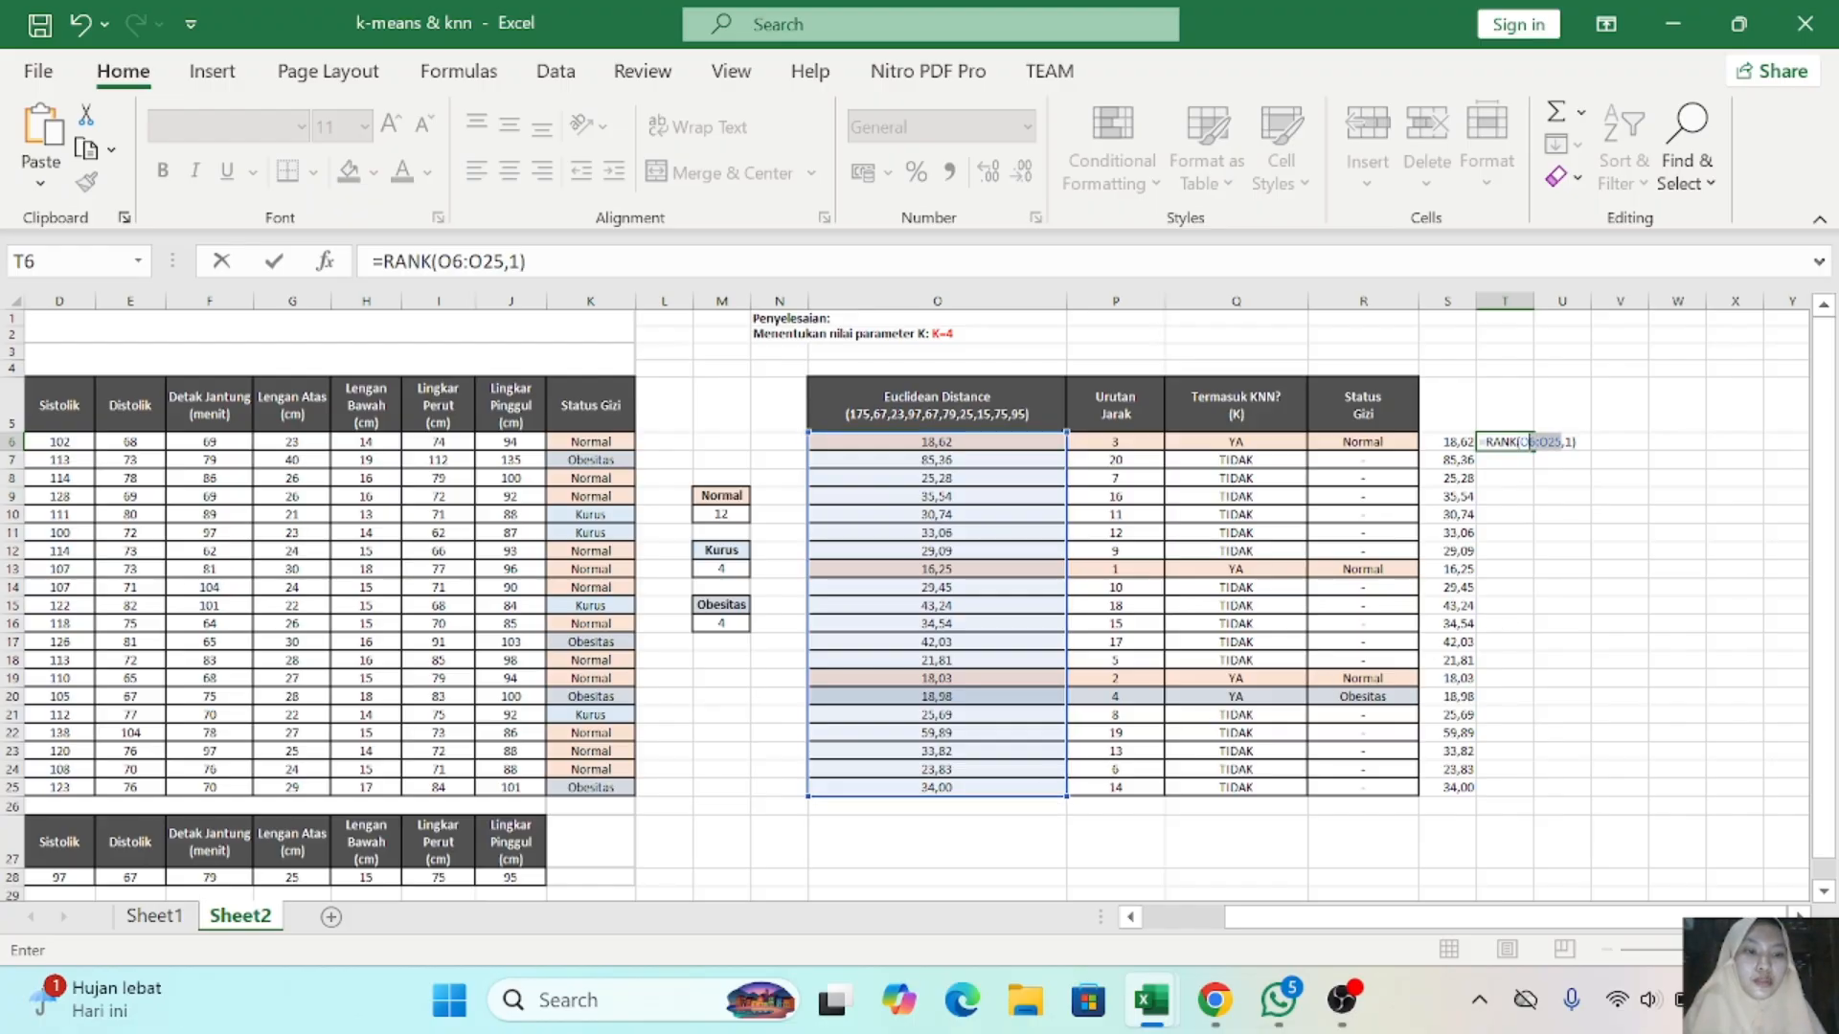
- Correct the T6 formula to =RANK(O6;$O$6:$O$25;1) and fill it down to T25
click(1520, 441)
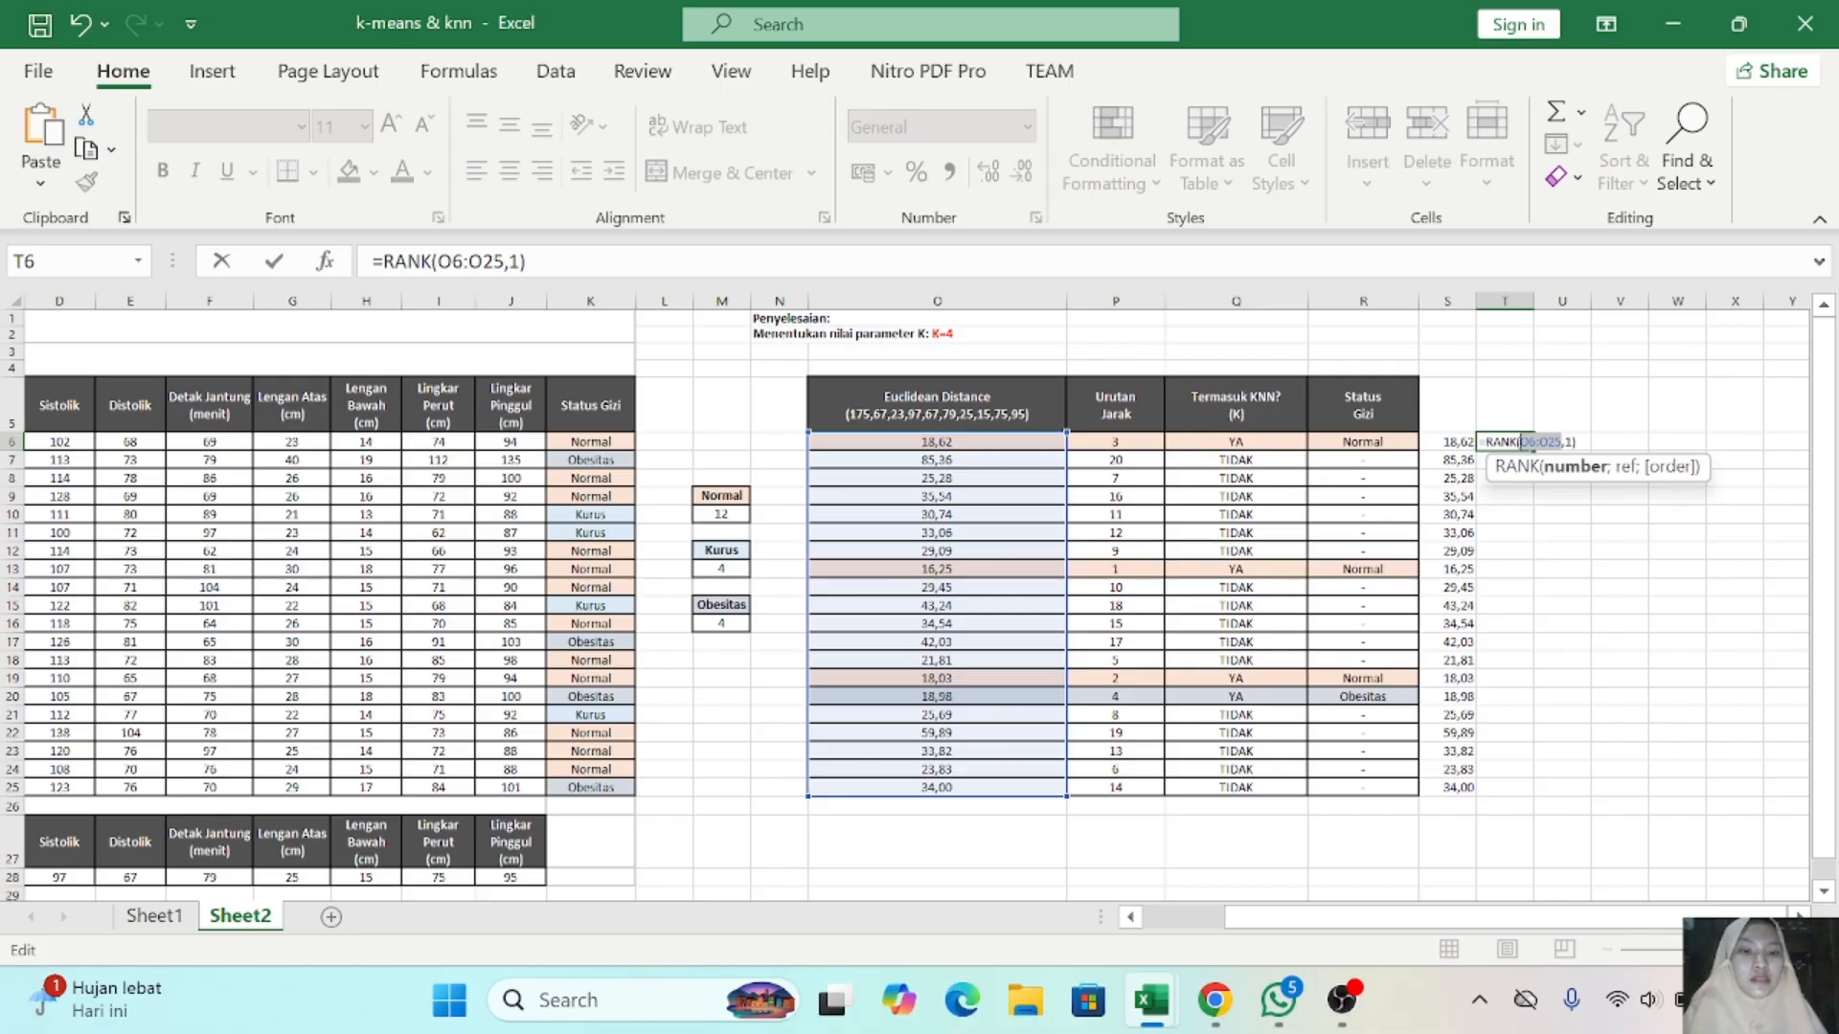
click(1573, 442)
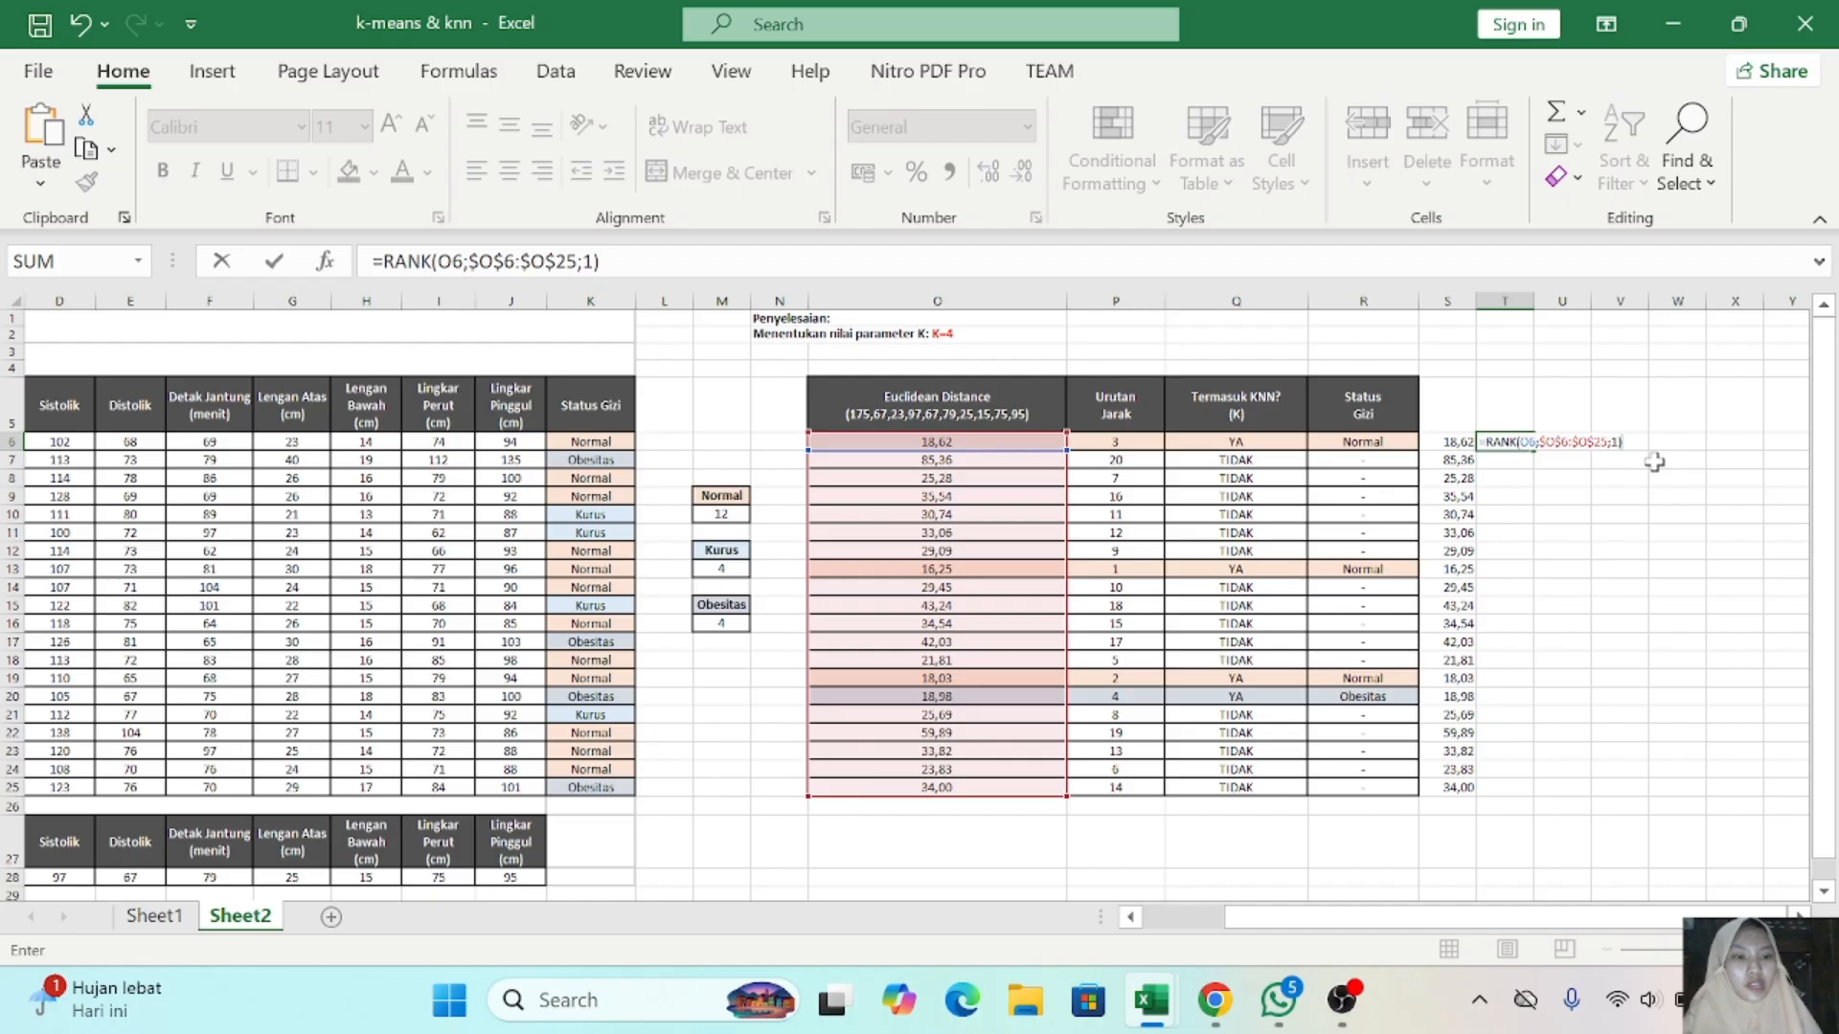
key(Return)
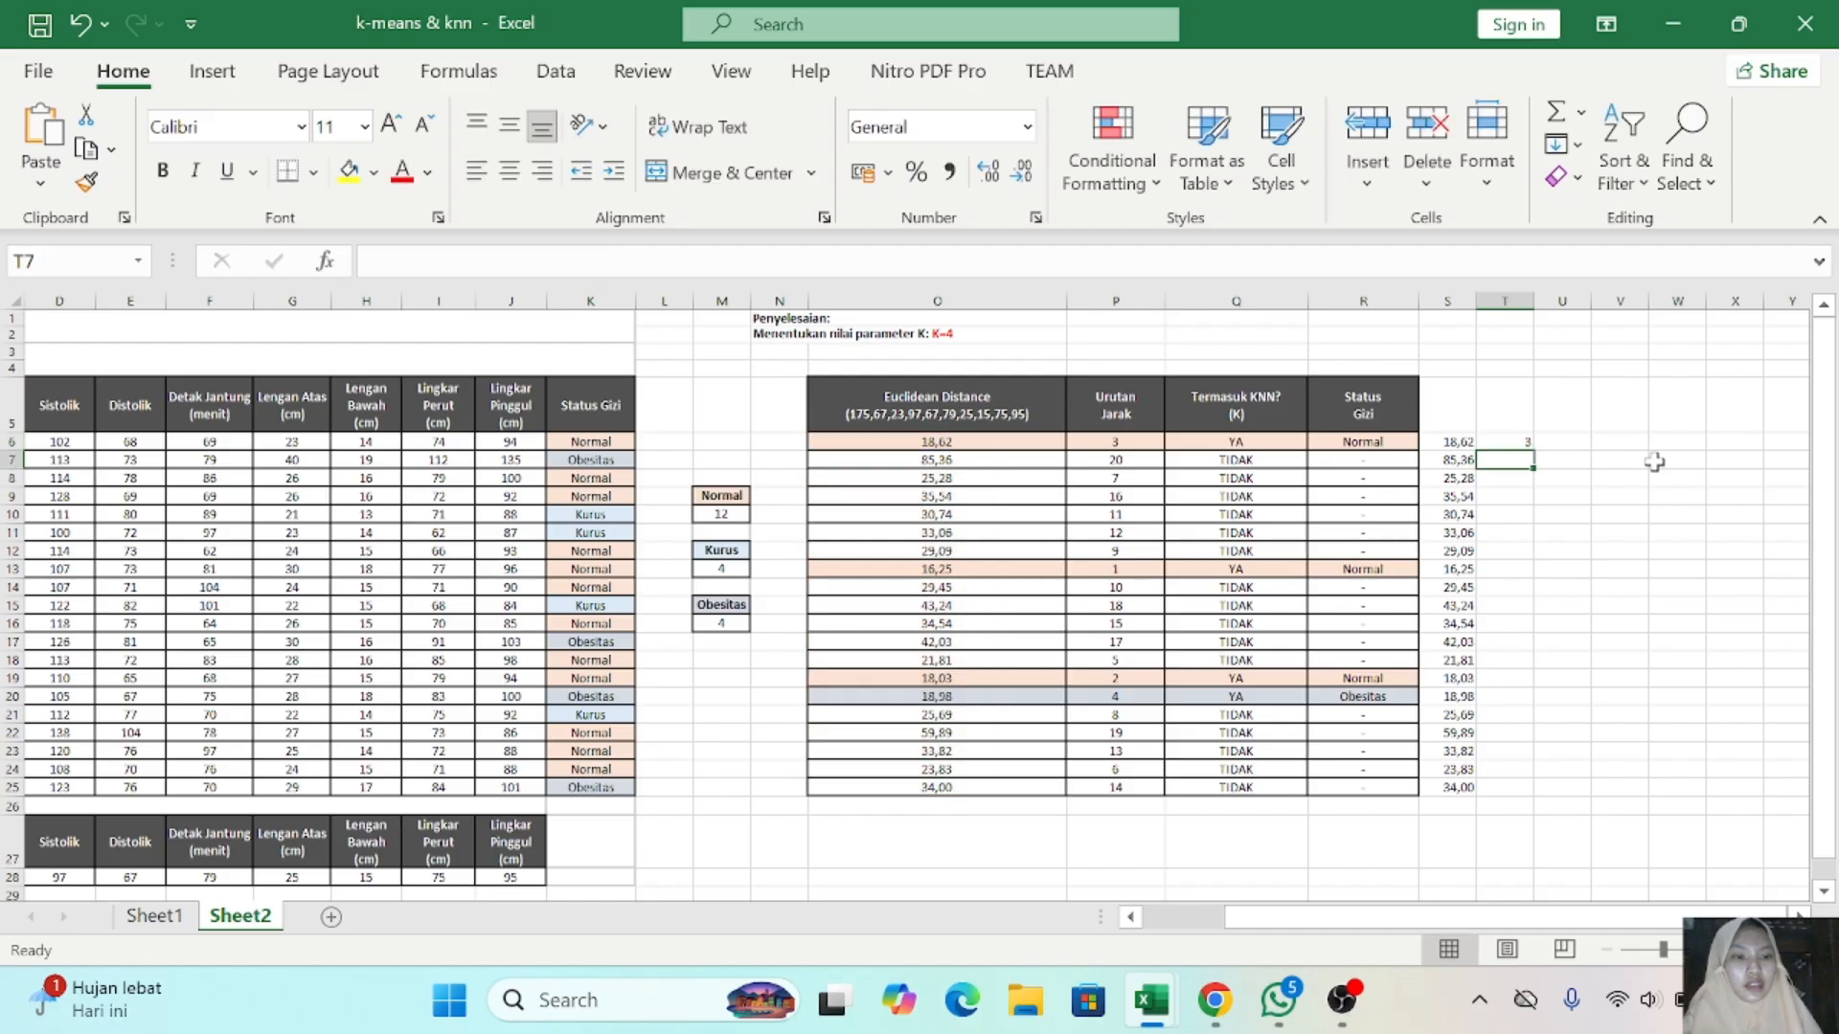
click(1525, 443)
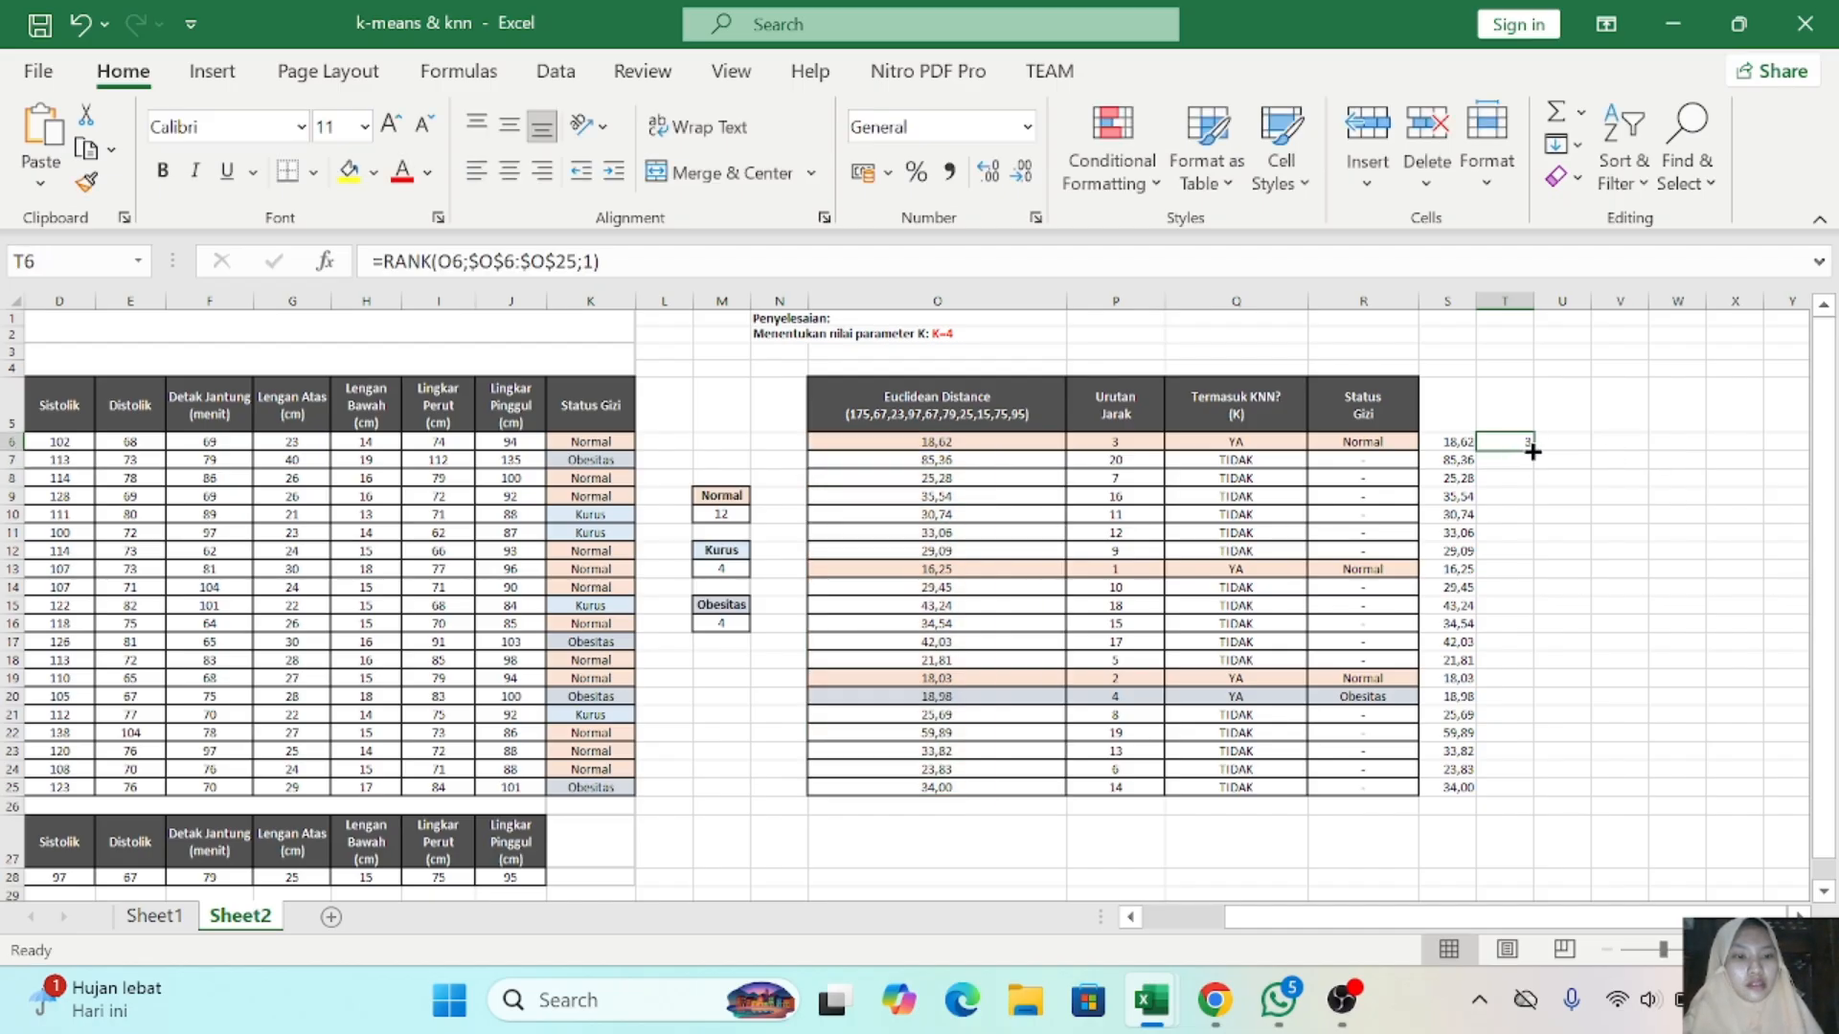
drag(1533, 448, 1535, 796)
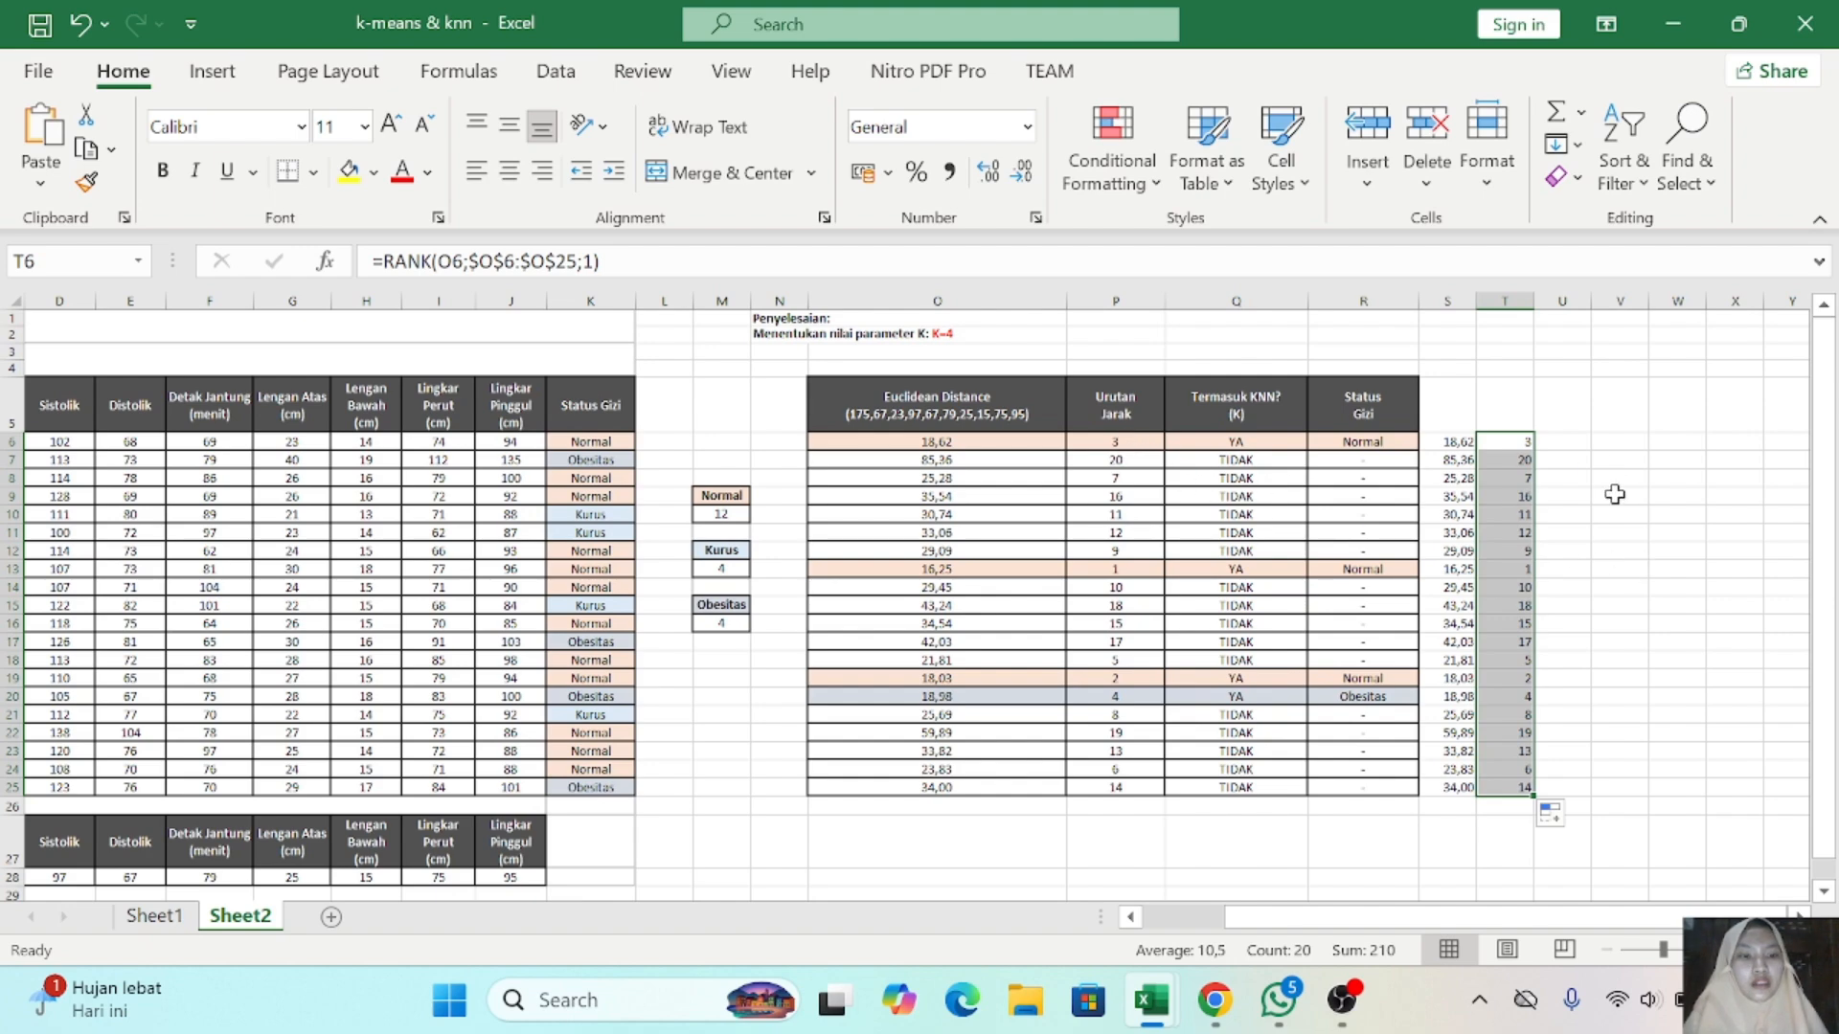
click(1615, 494)
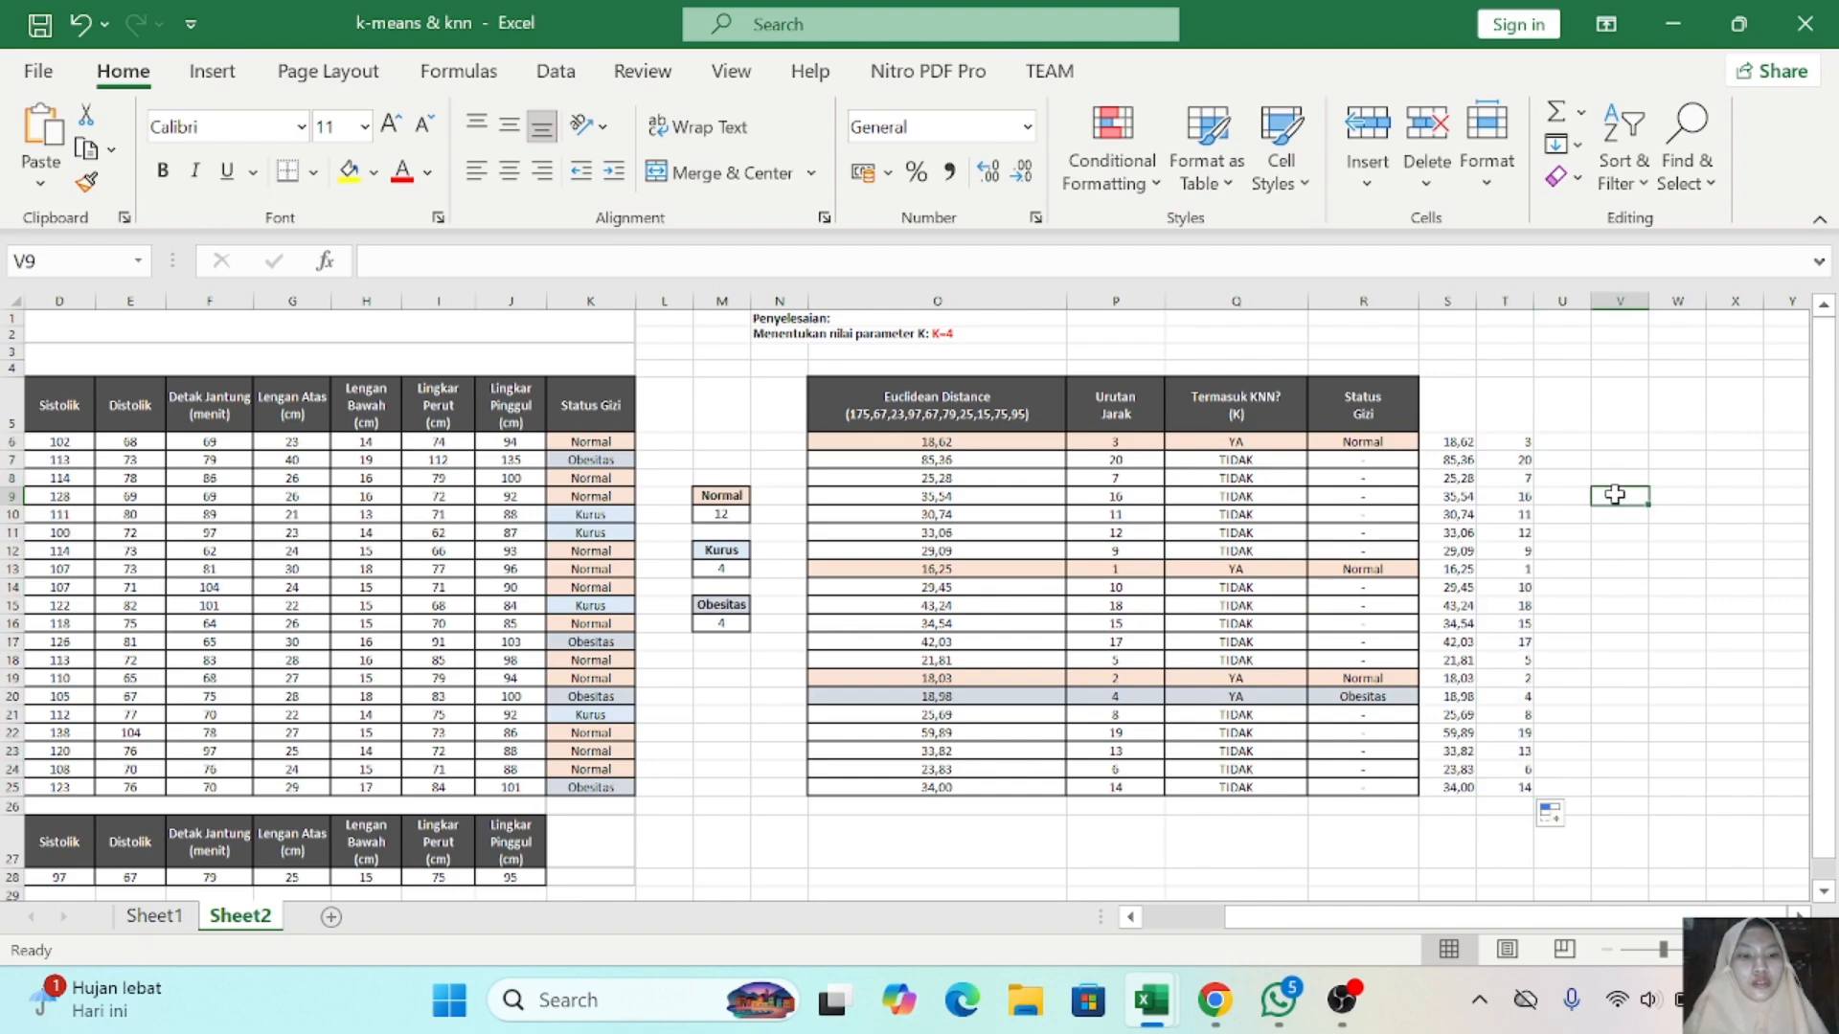
- Review the row 6 formulas for KNN membership, Status Gizi and Euclidean Distance against the sample data
click(1235, 442)
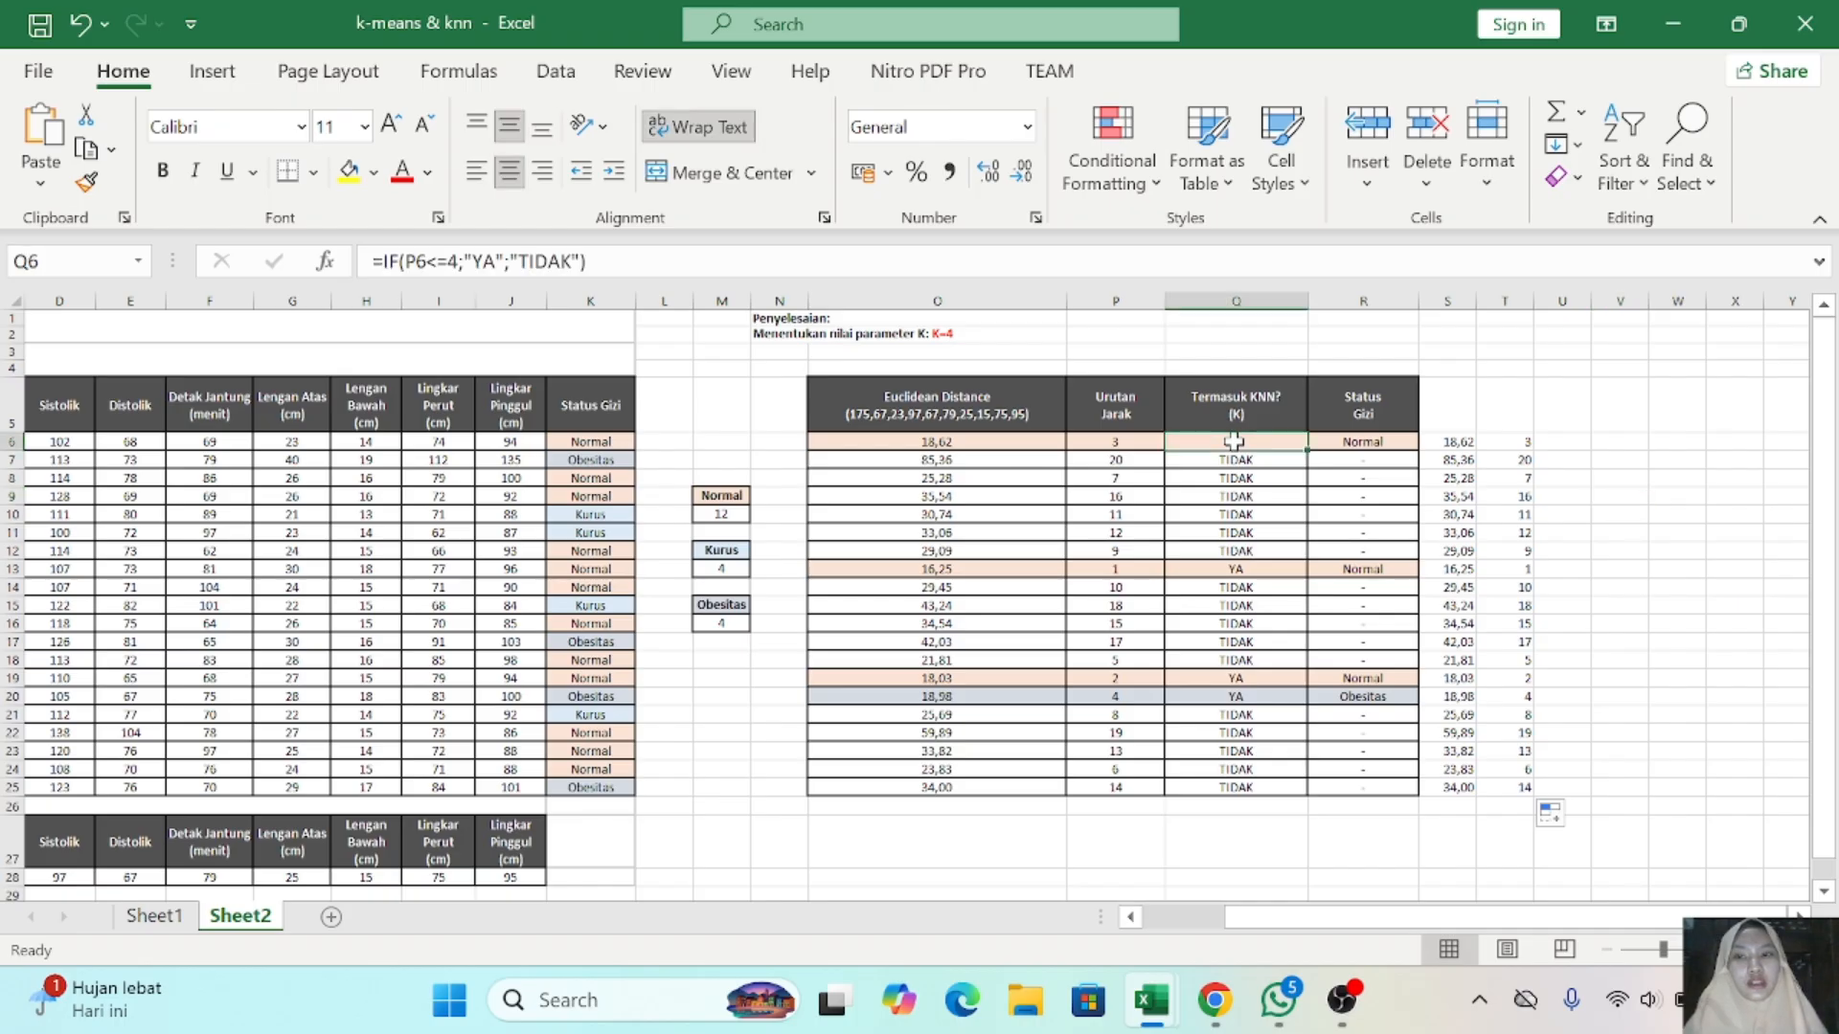
key(Right)
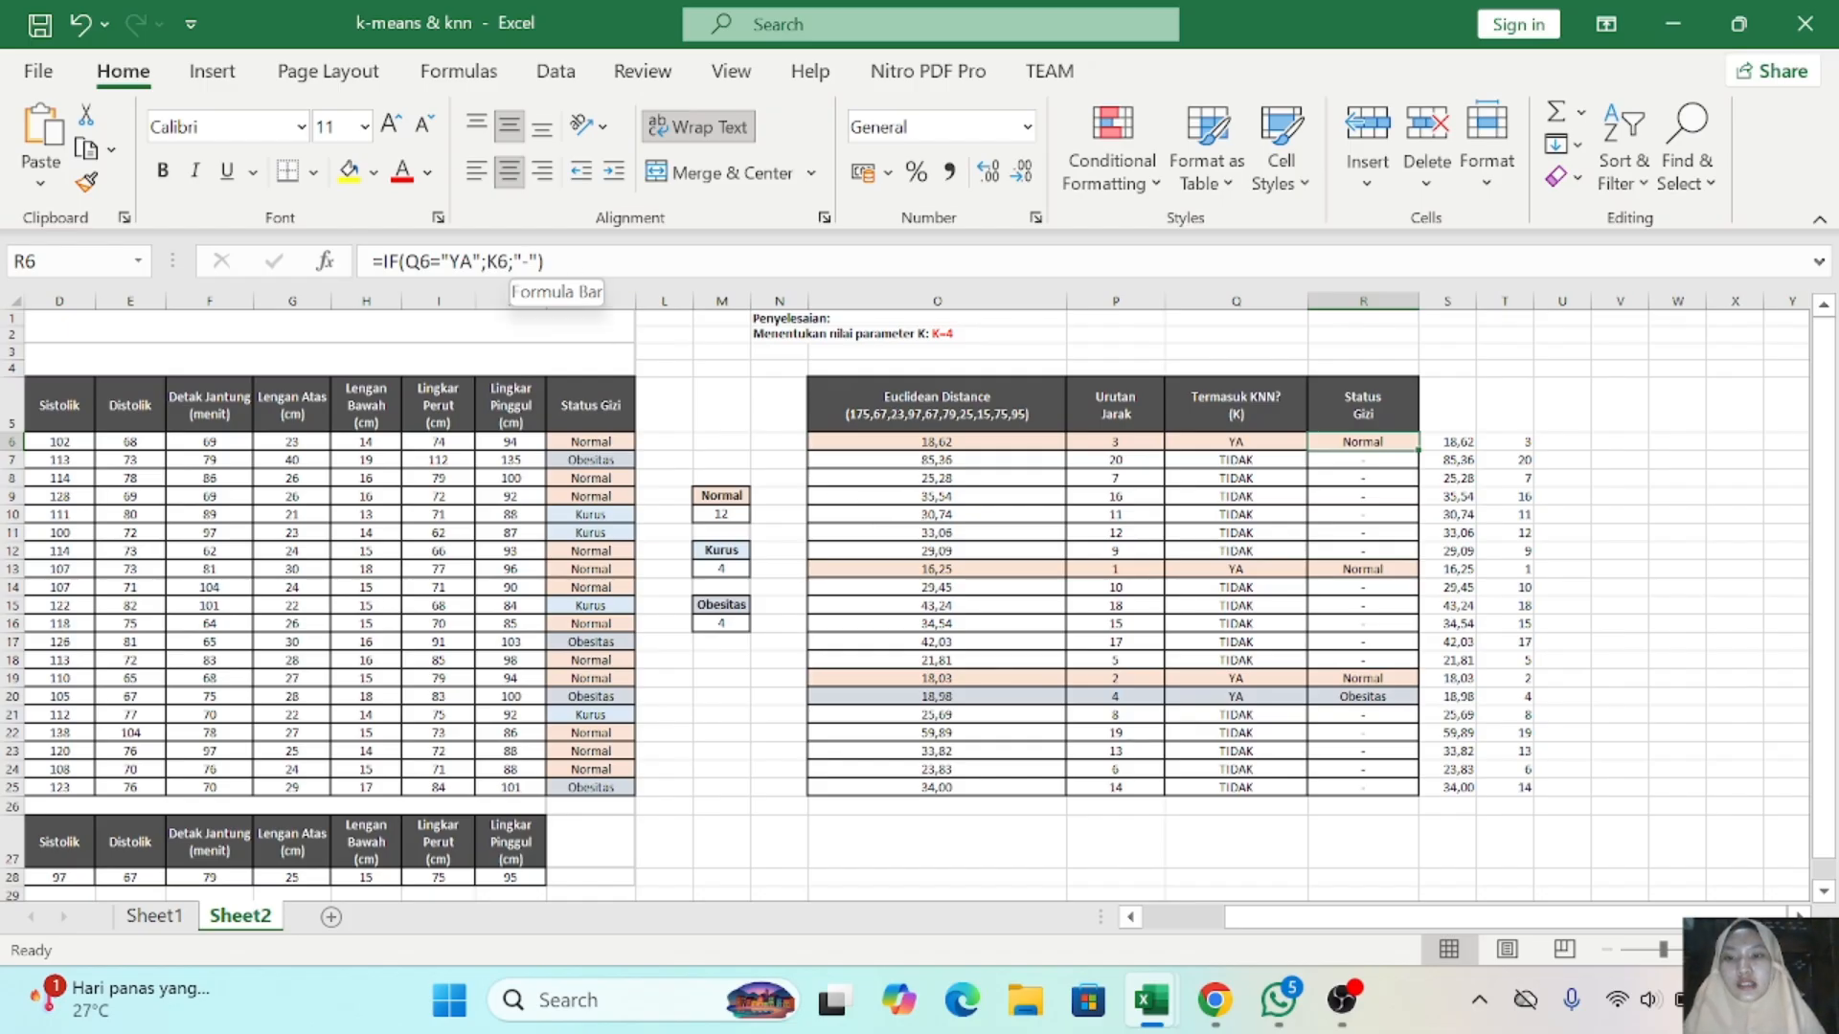
key(F2)
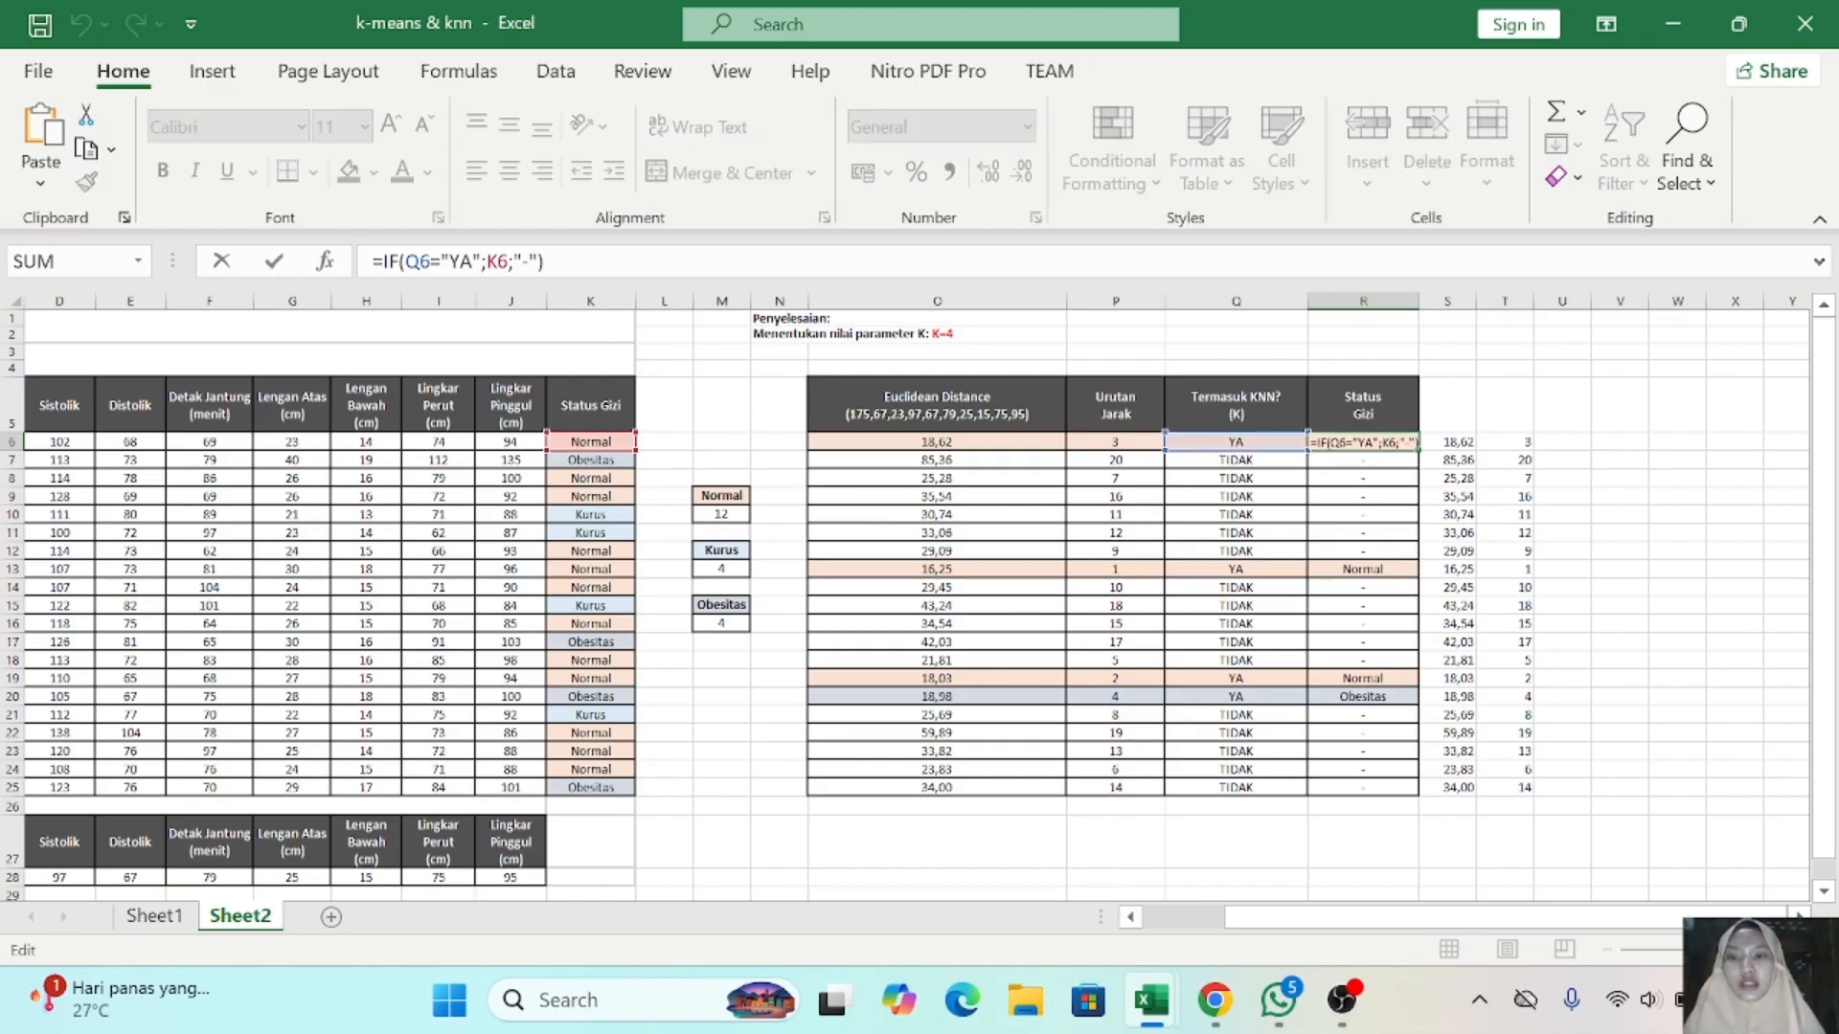
key(Return)
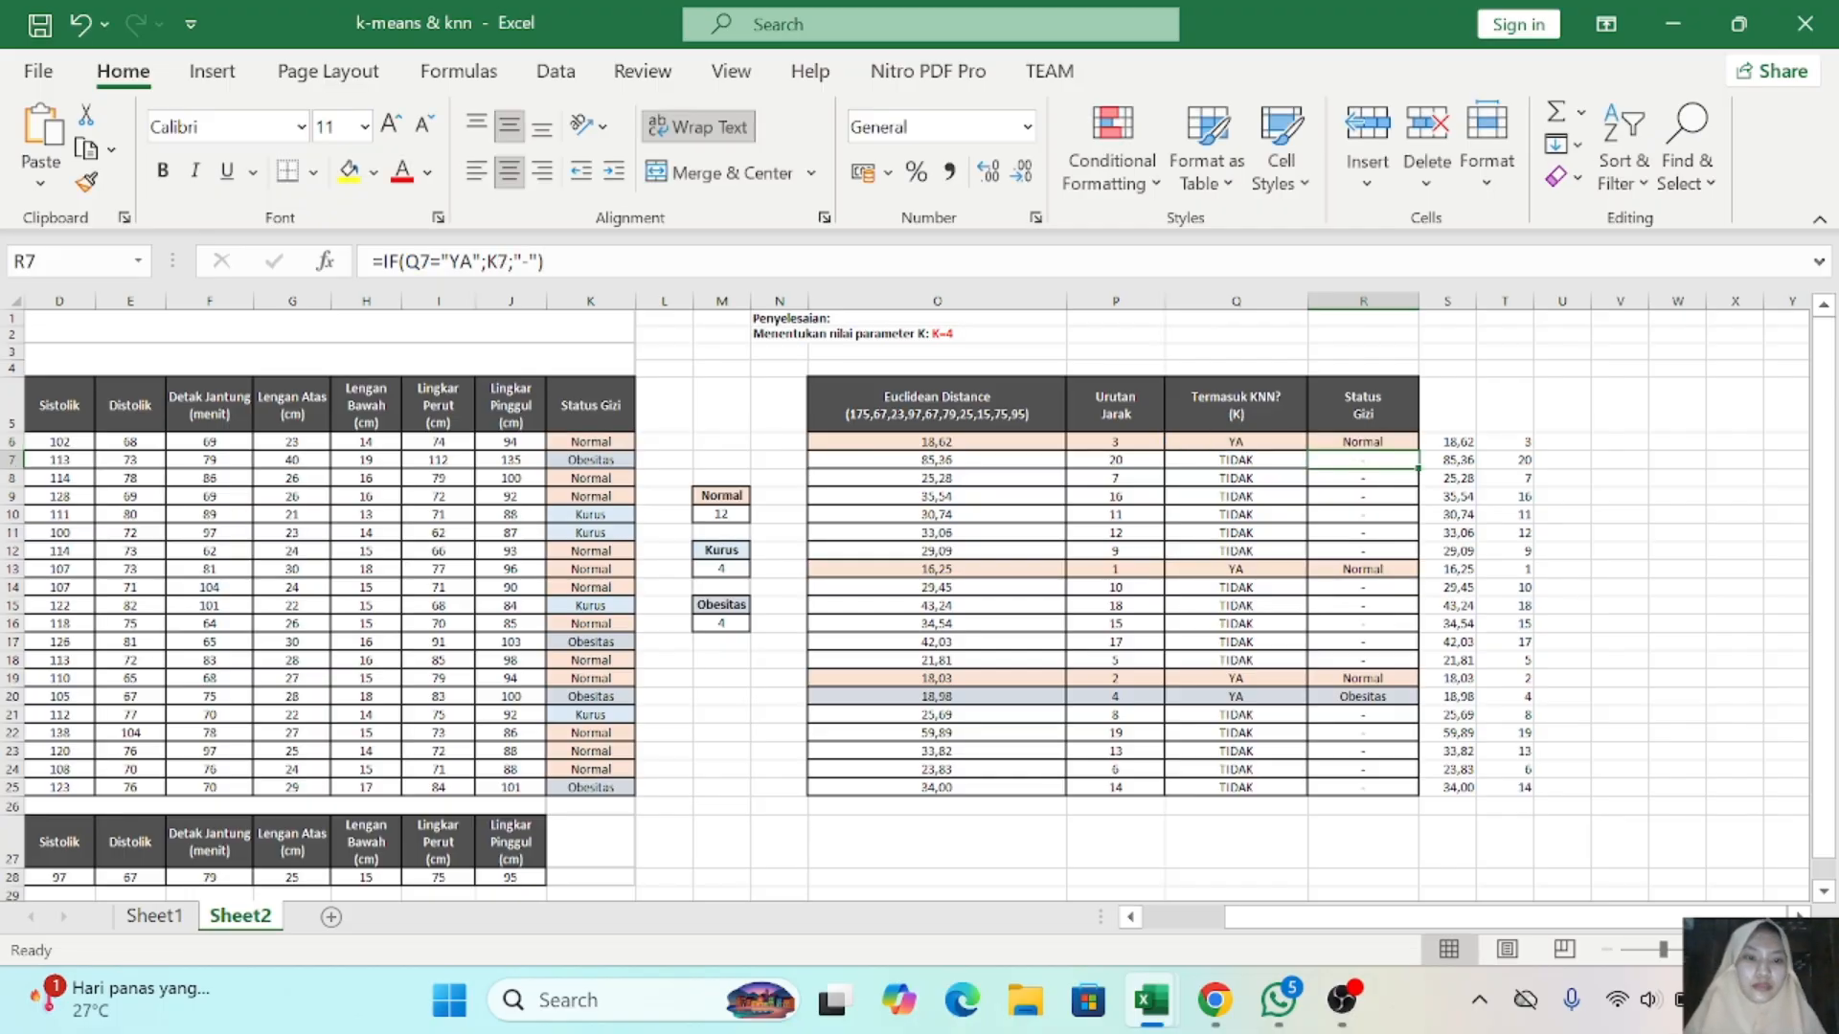
click(1369, 441)
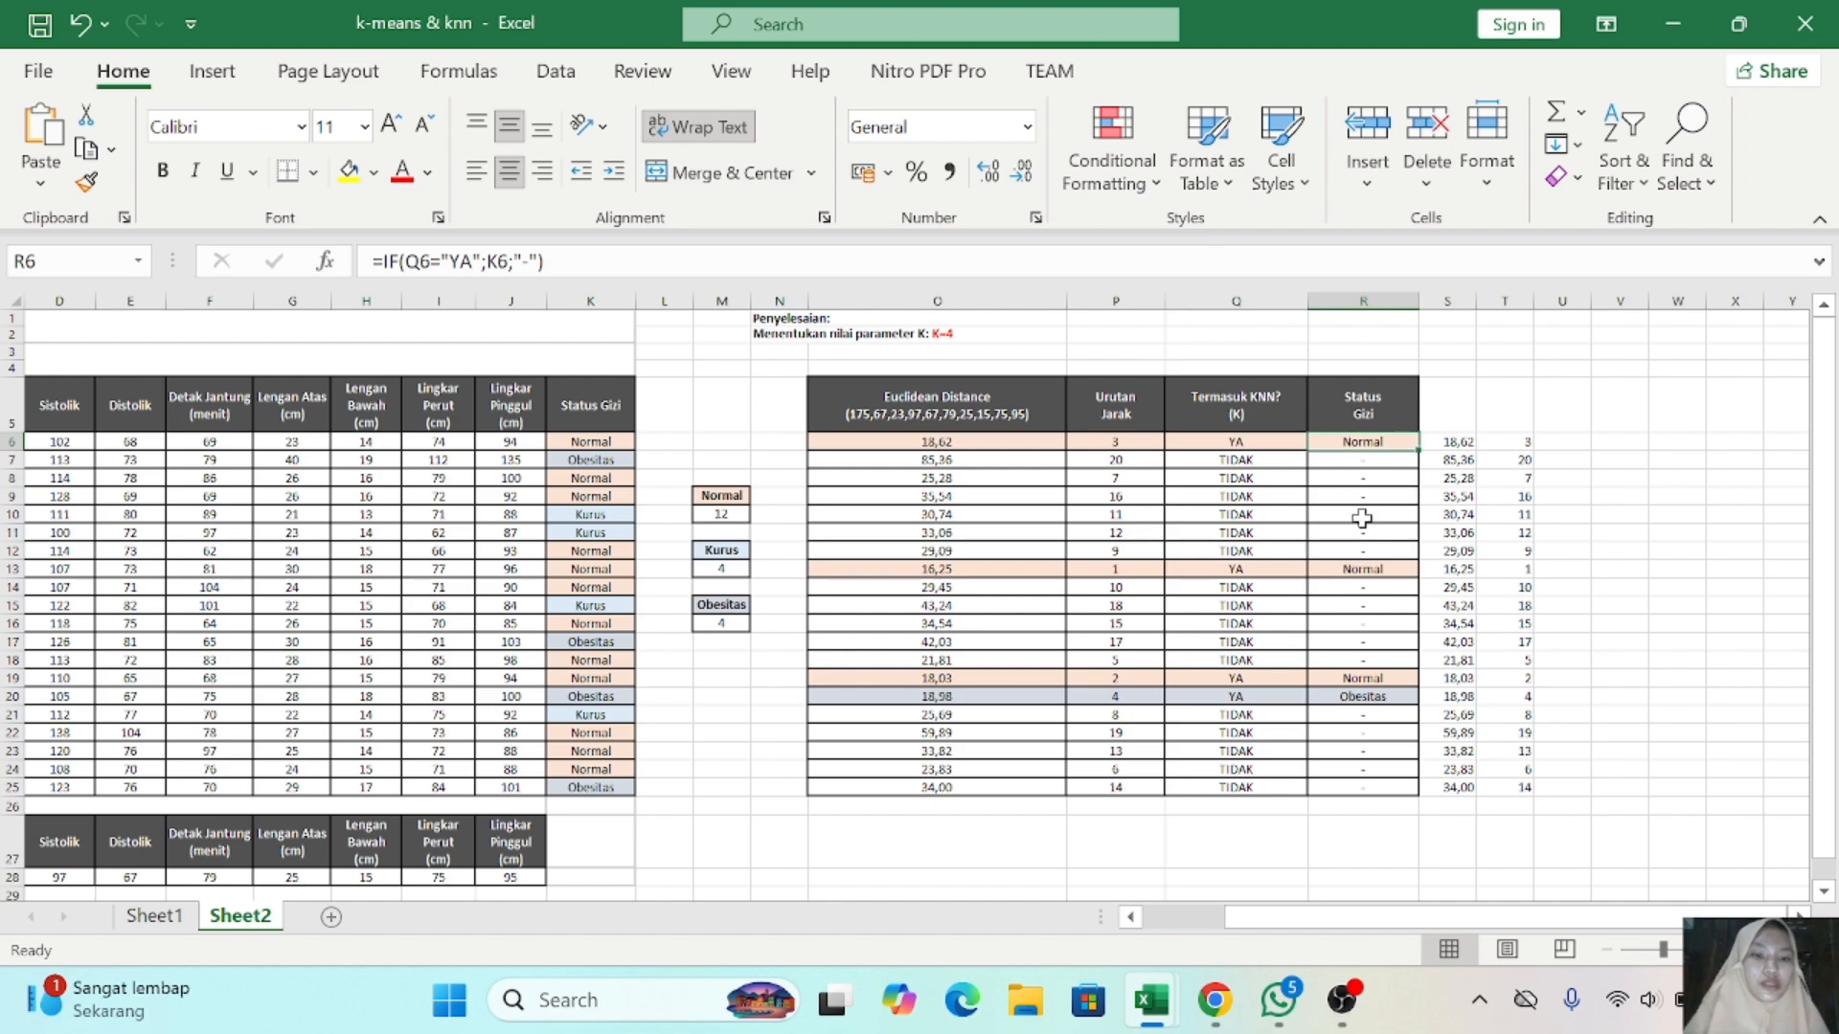
scroll(1111, 439, left, 3)
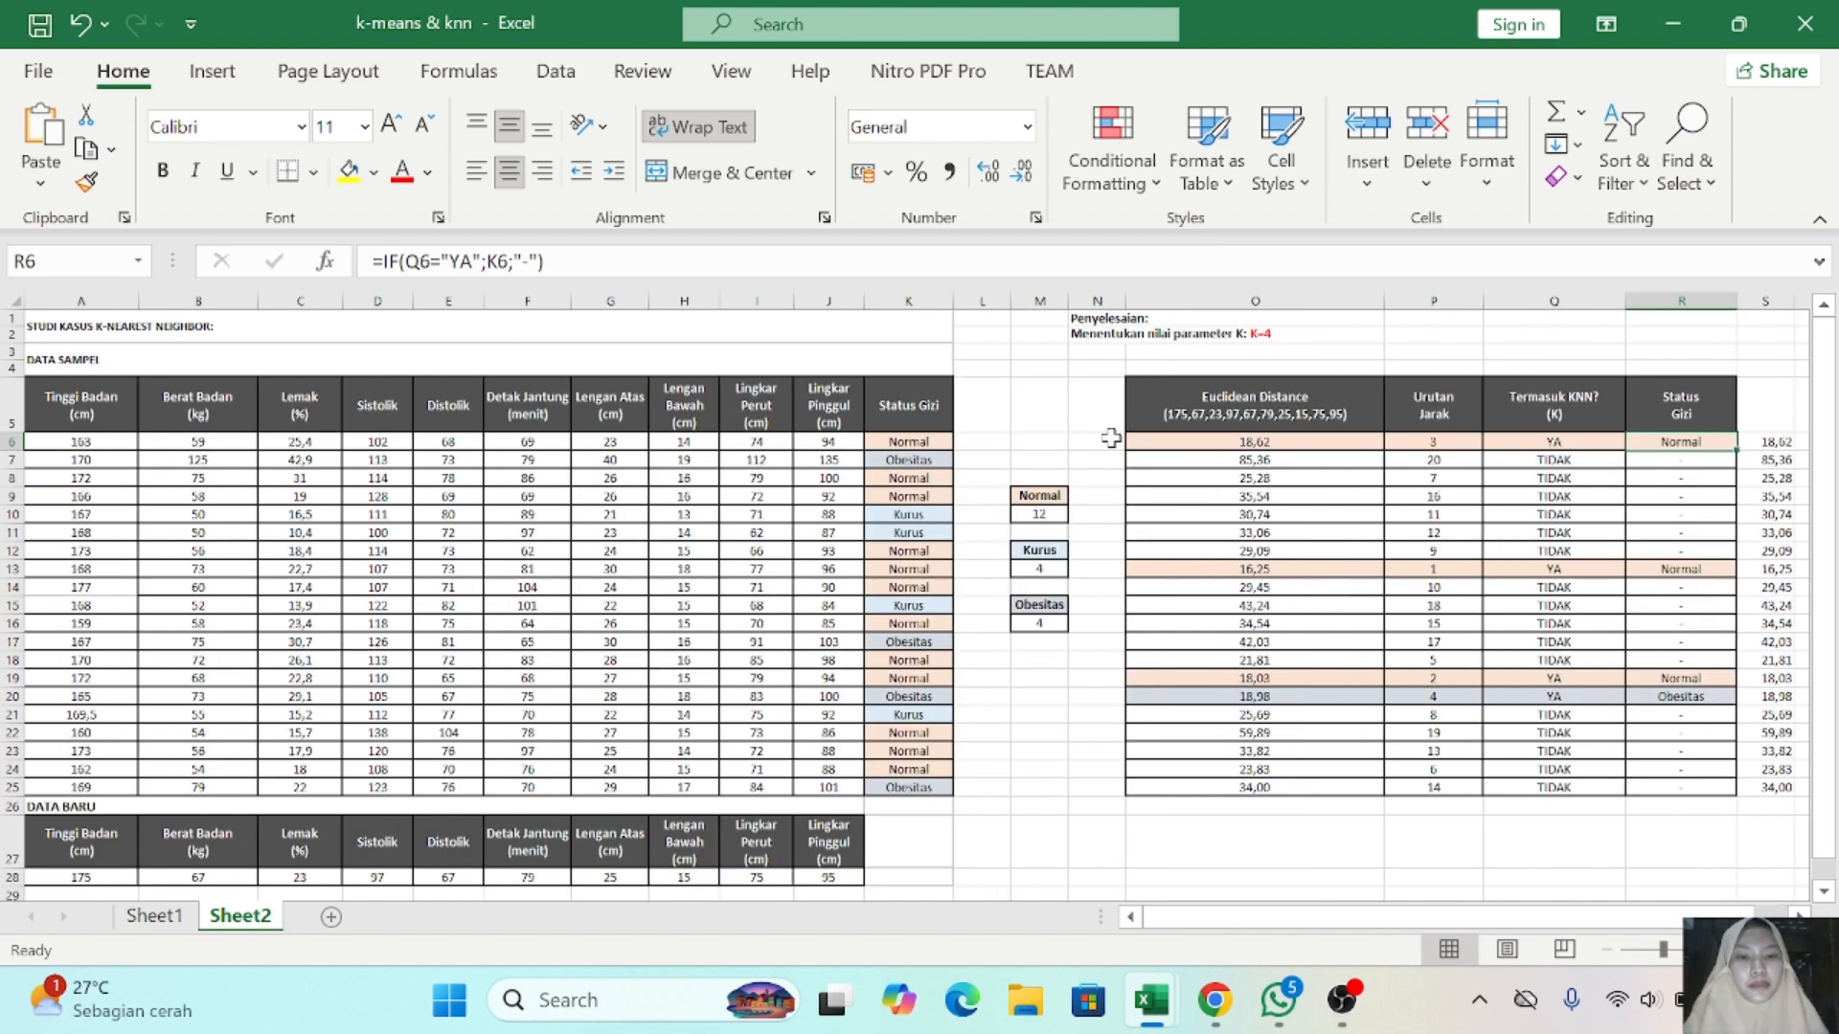
click(1132, 441)
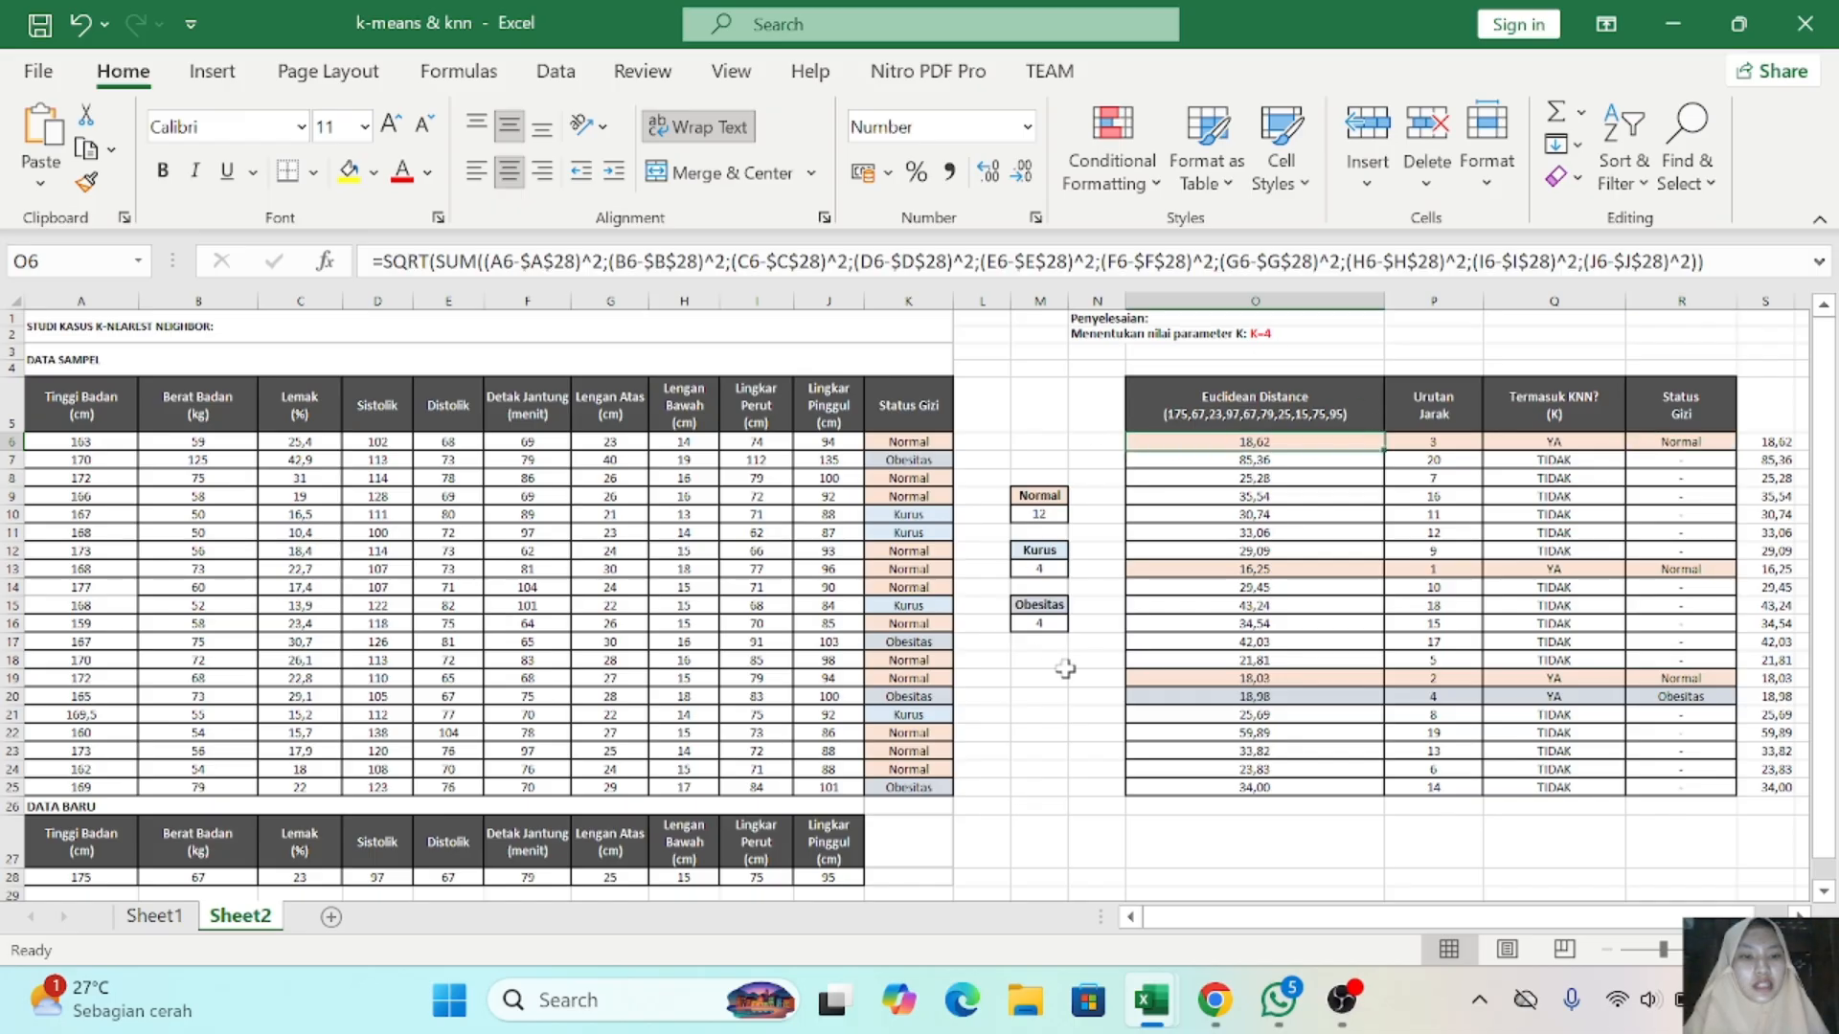
- Leave the spreadsheet for the desktop and launch Altair AI Studio
click(1742, 421)
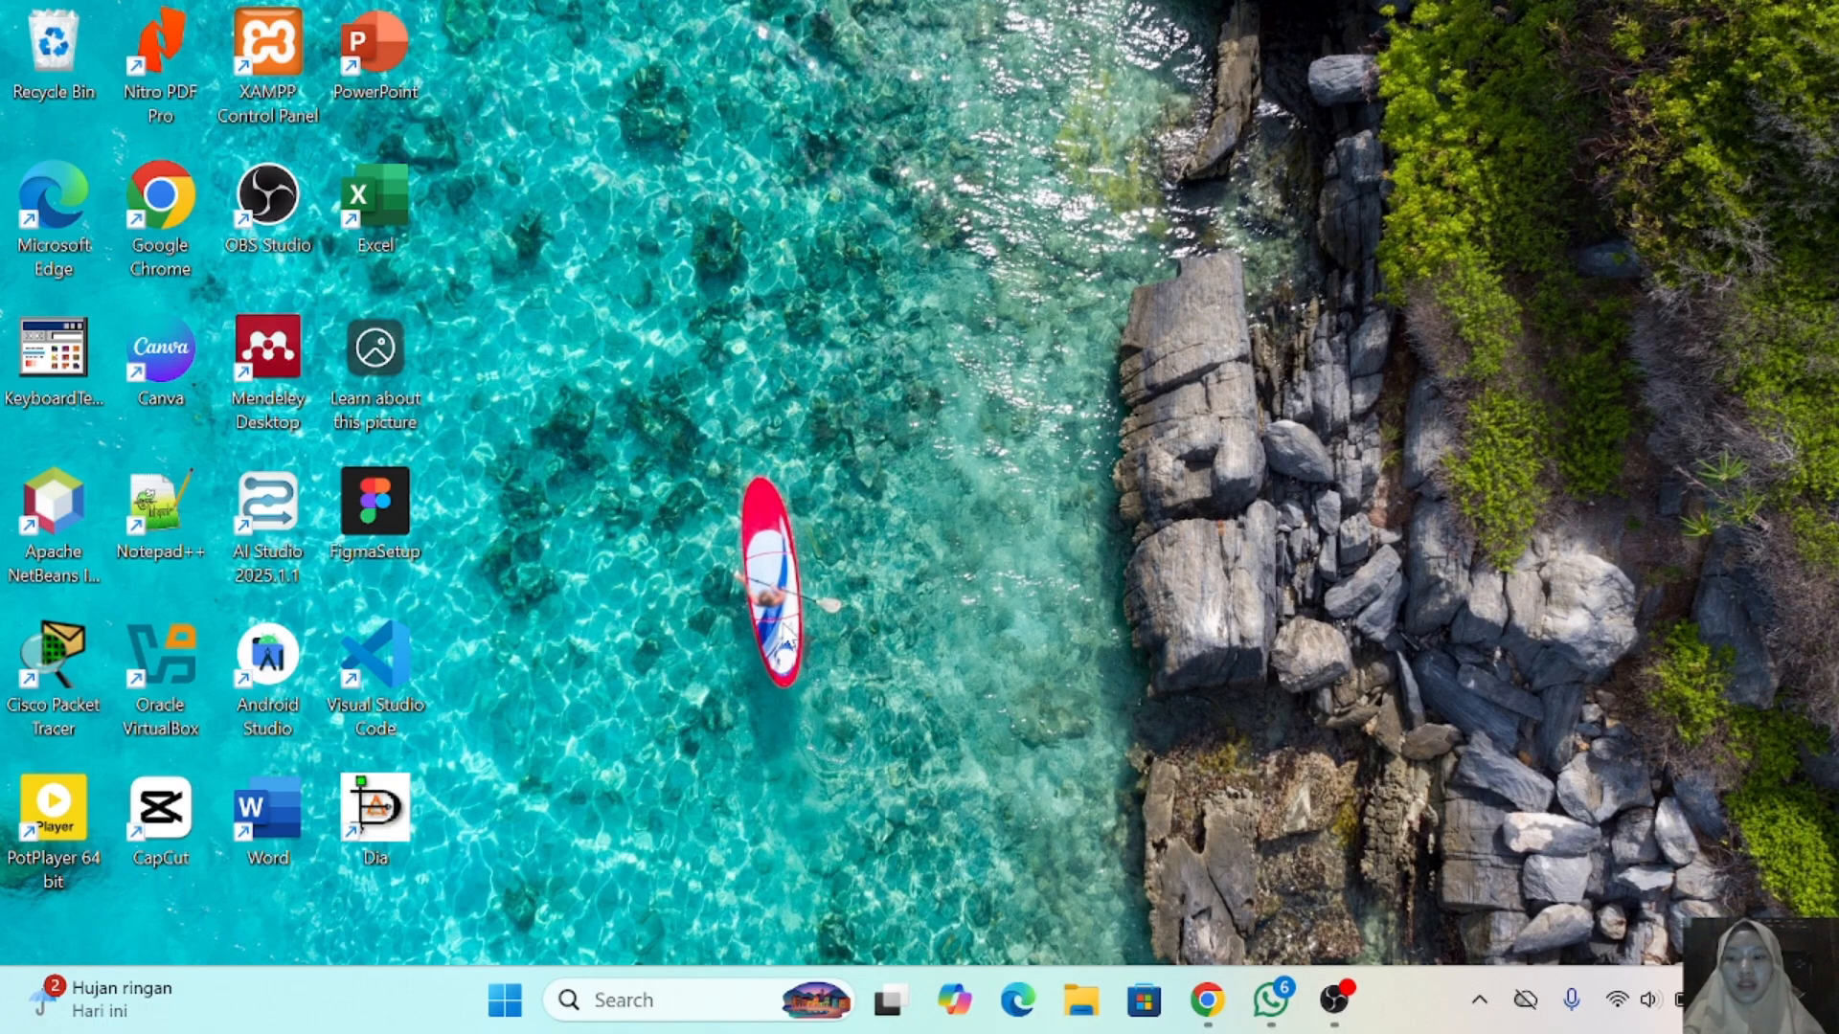
double_click(271, 507)
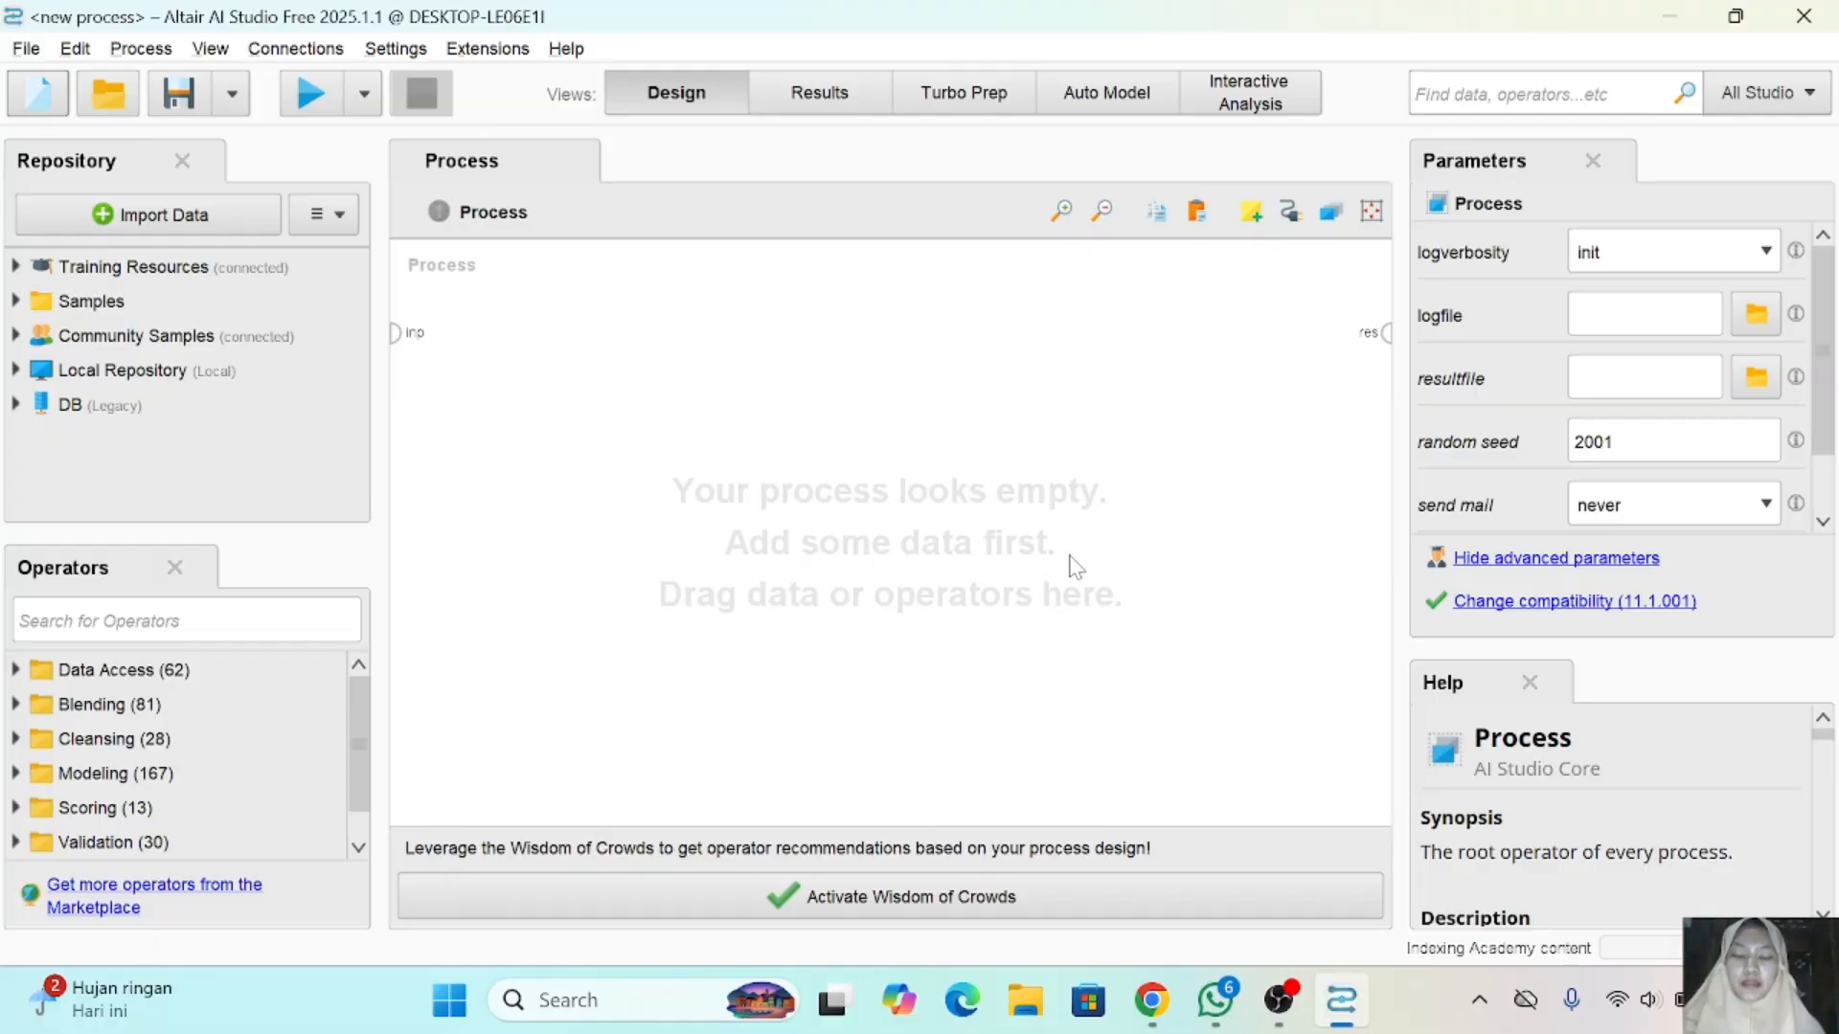
- Open the knn workbook from the Documents folder in Excel and examine its measurement columns and Status Gizi labels
click(1038, 1021)
double_click(373, 442)
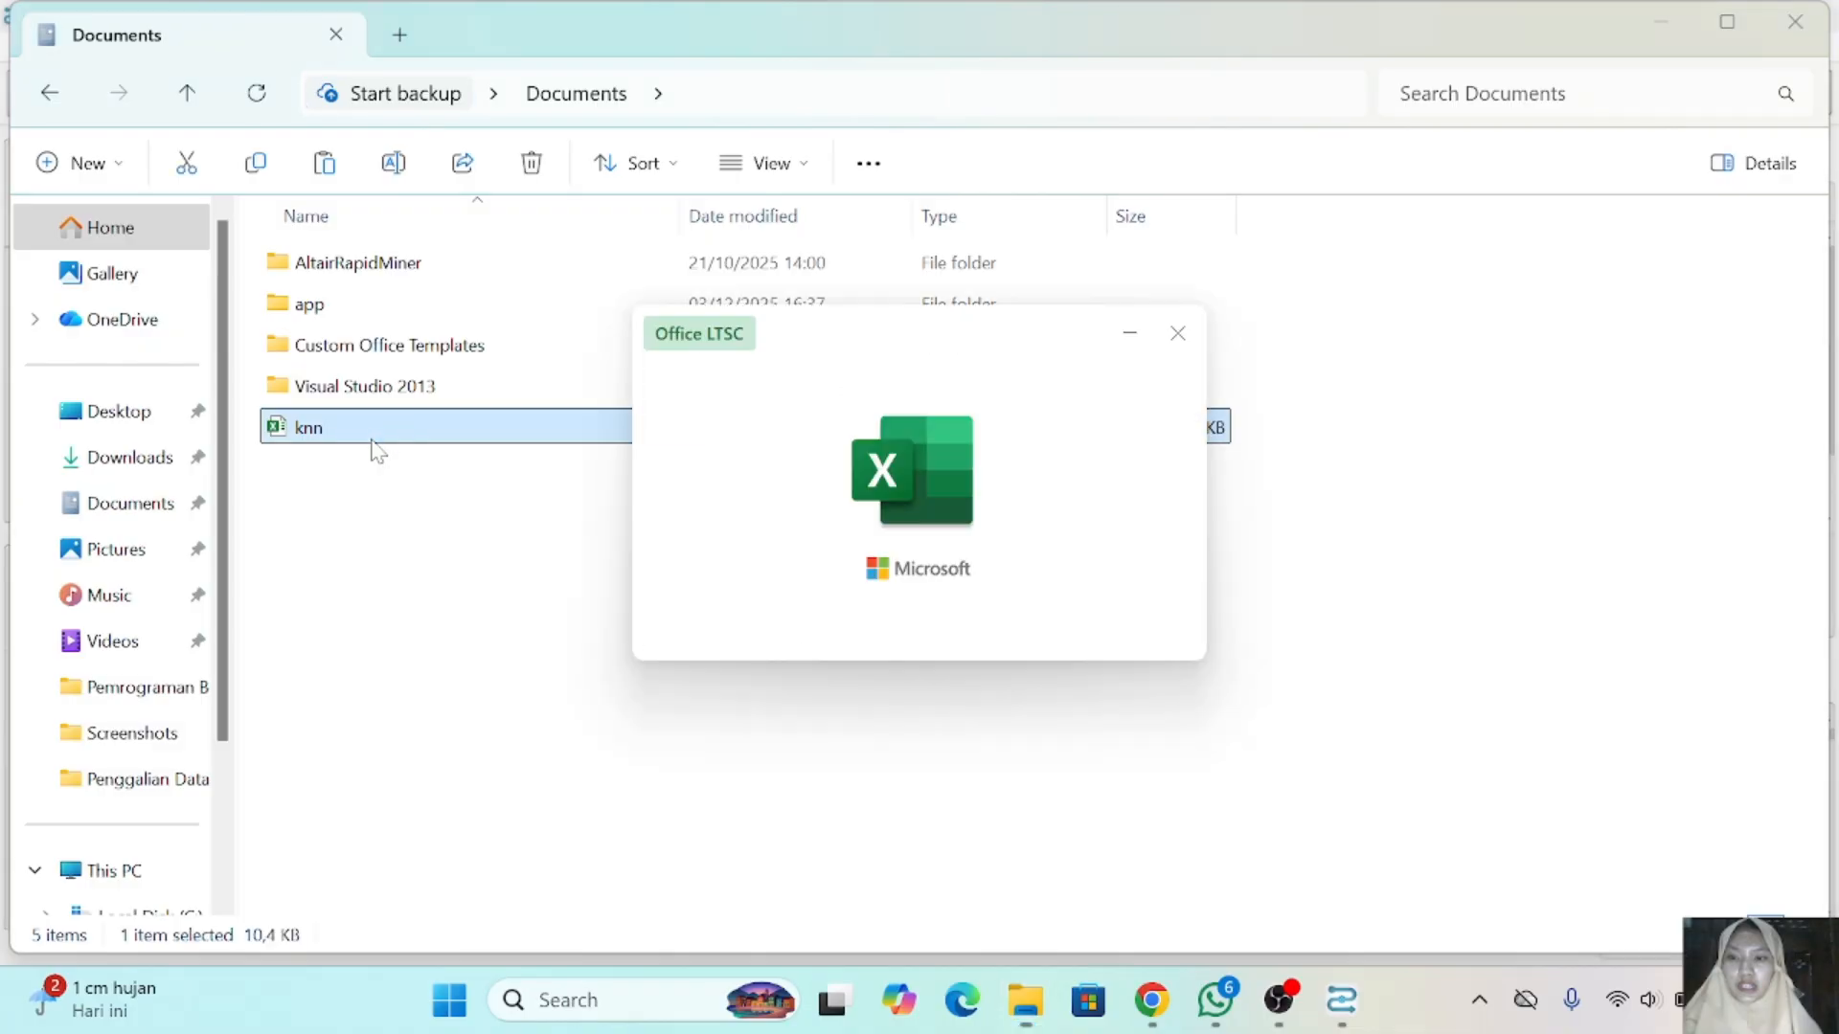
scroll(658, 493, down, 2)
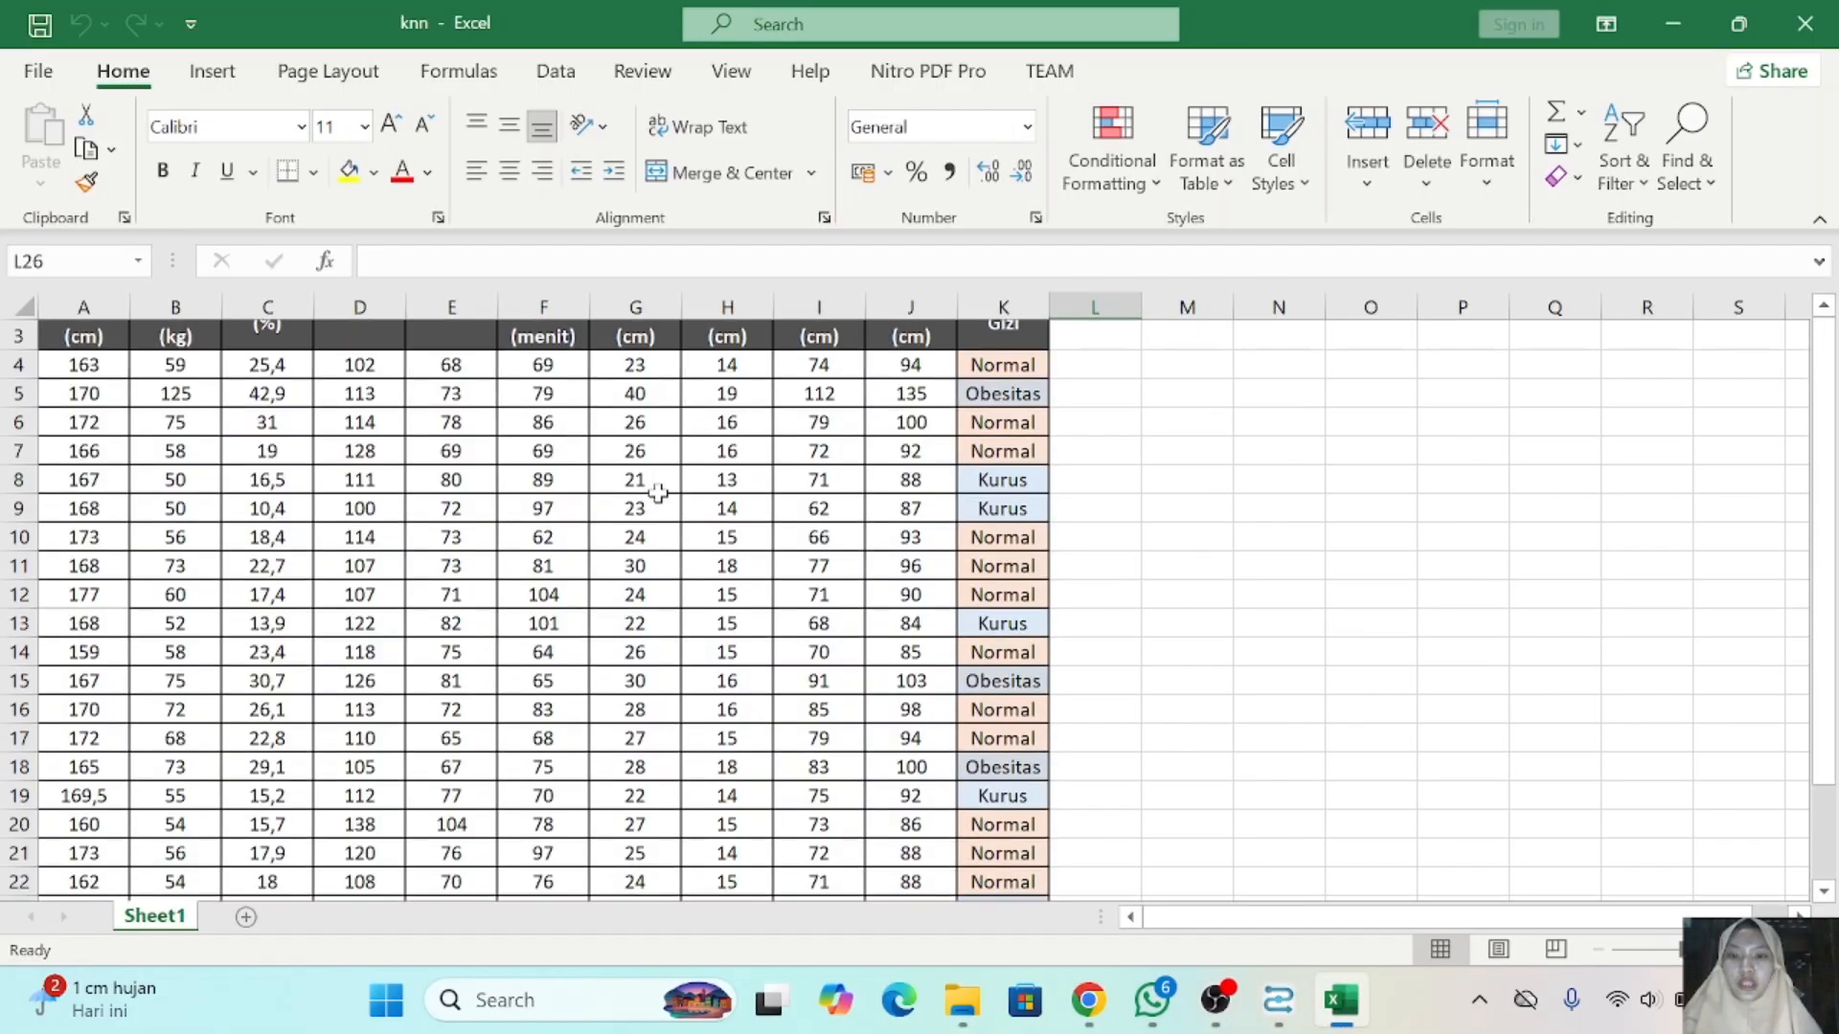
scroll(658, 494, up, 2)
scroll(658, 493, down, 3)
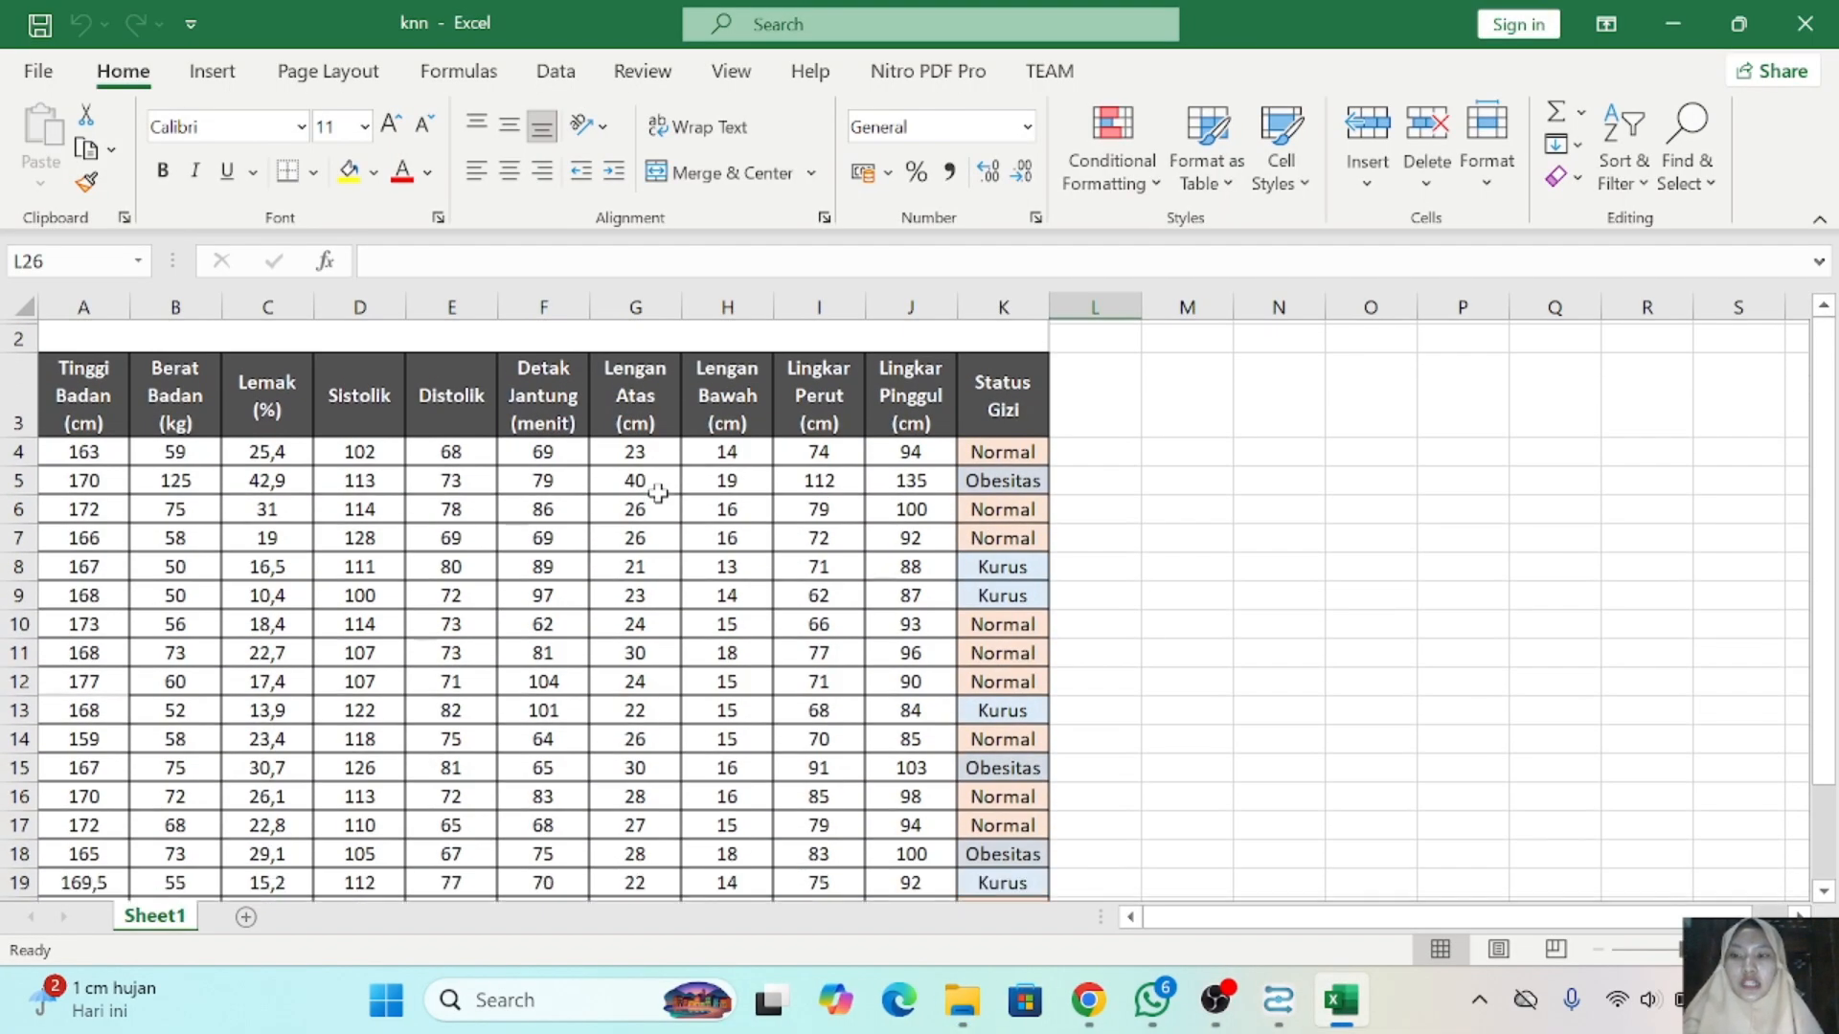
scroll(658, 493, up, 3)
scroll(658, 493, down, 1)
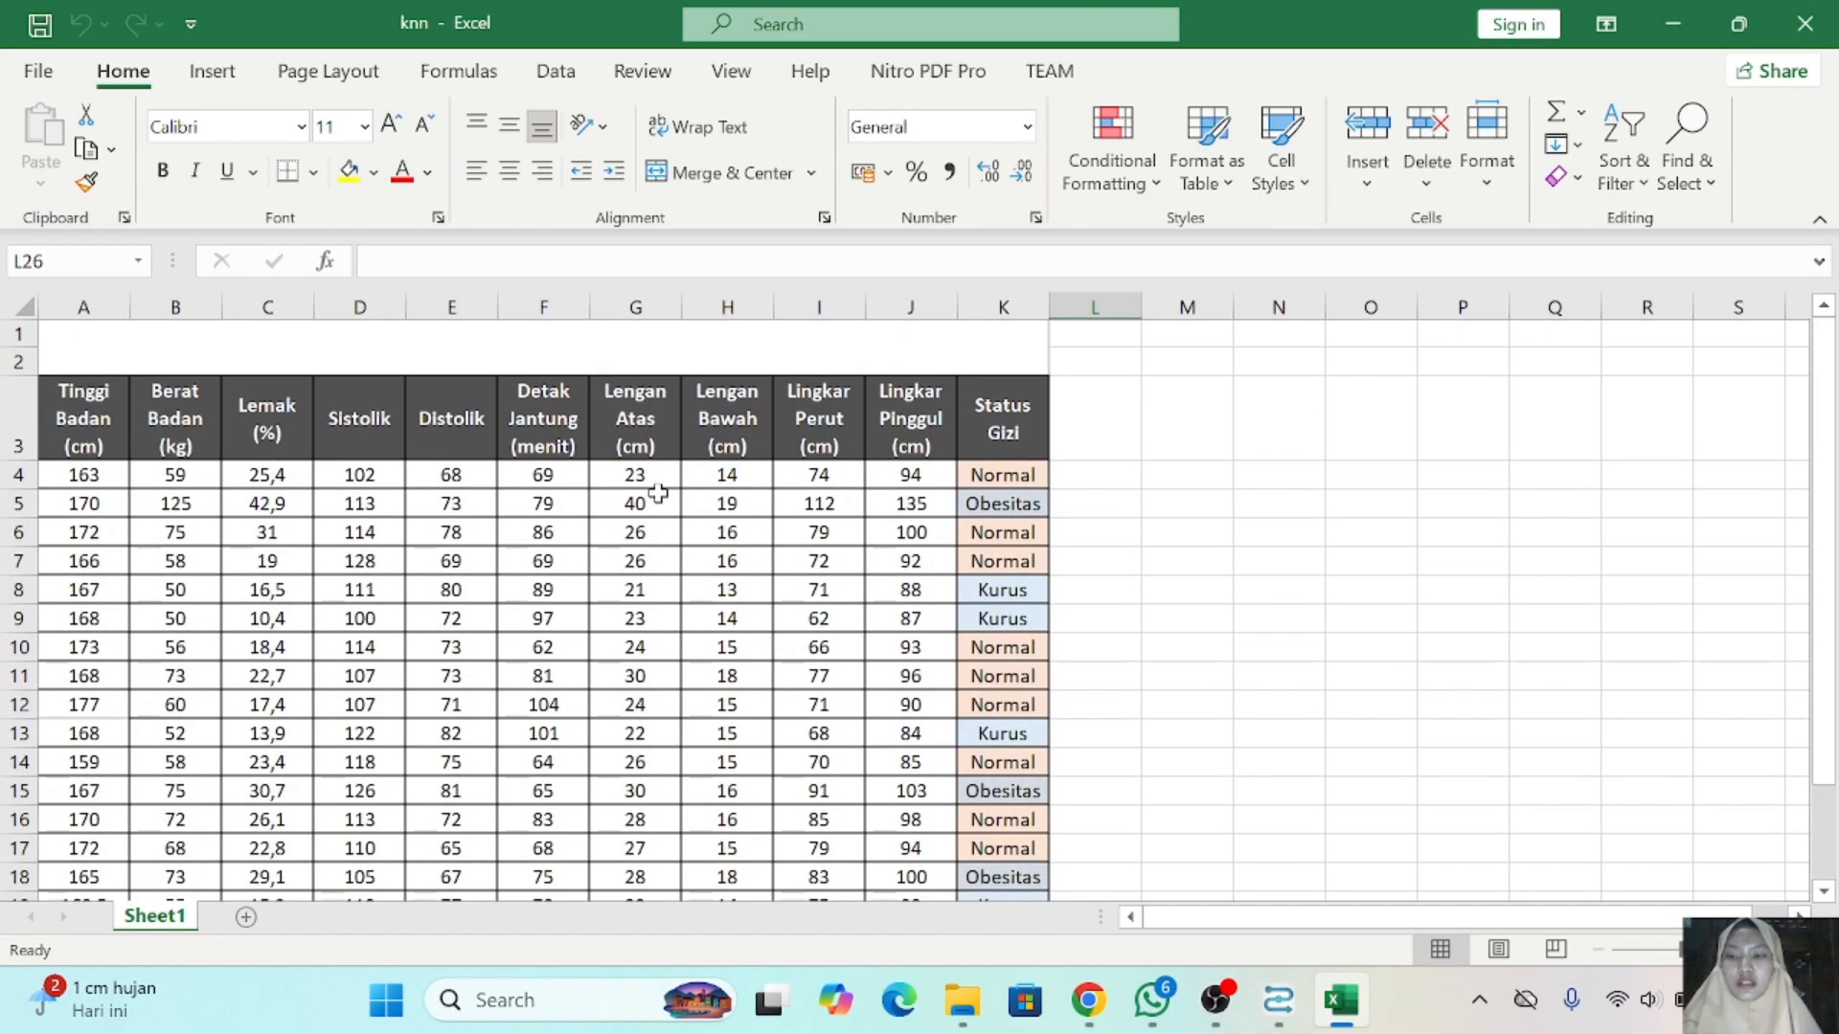
scroll(766, 468, down, 2)
scroll(766, 467, down, 2)
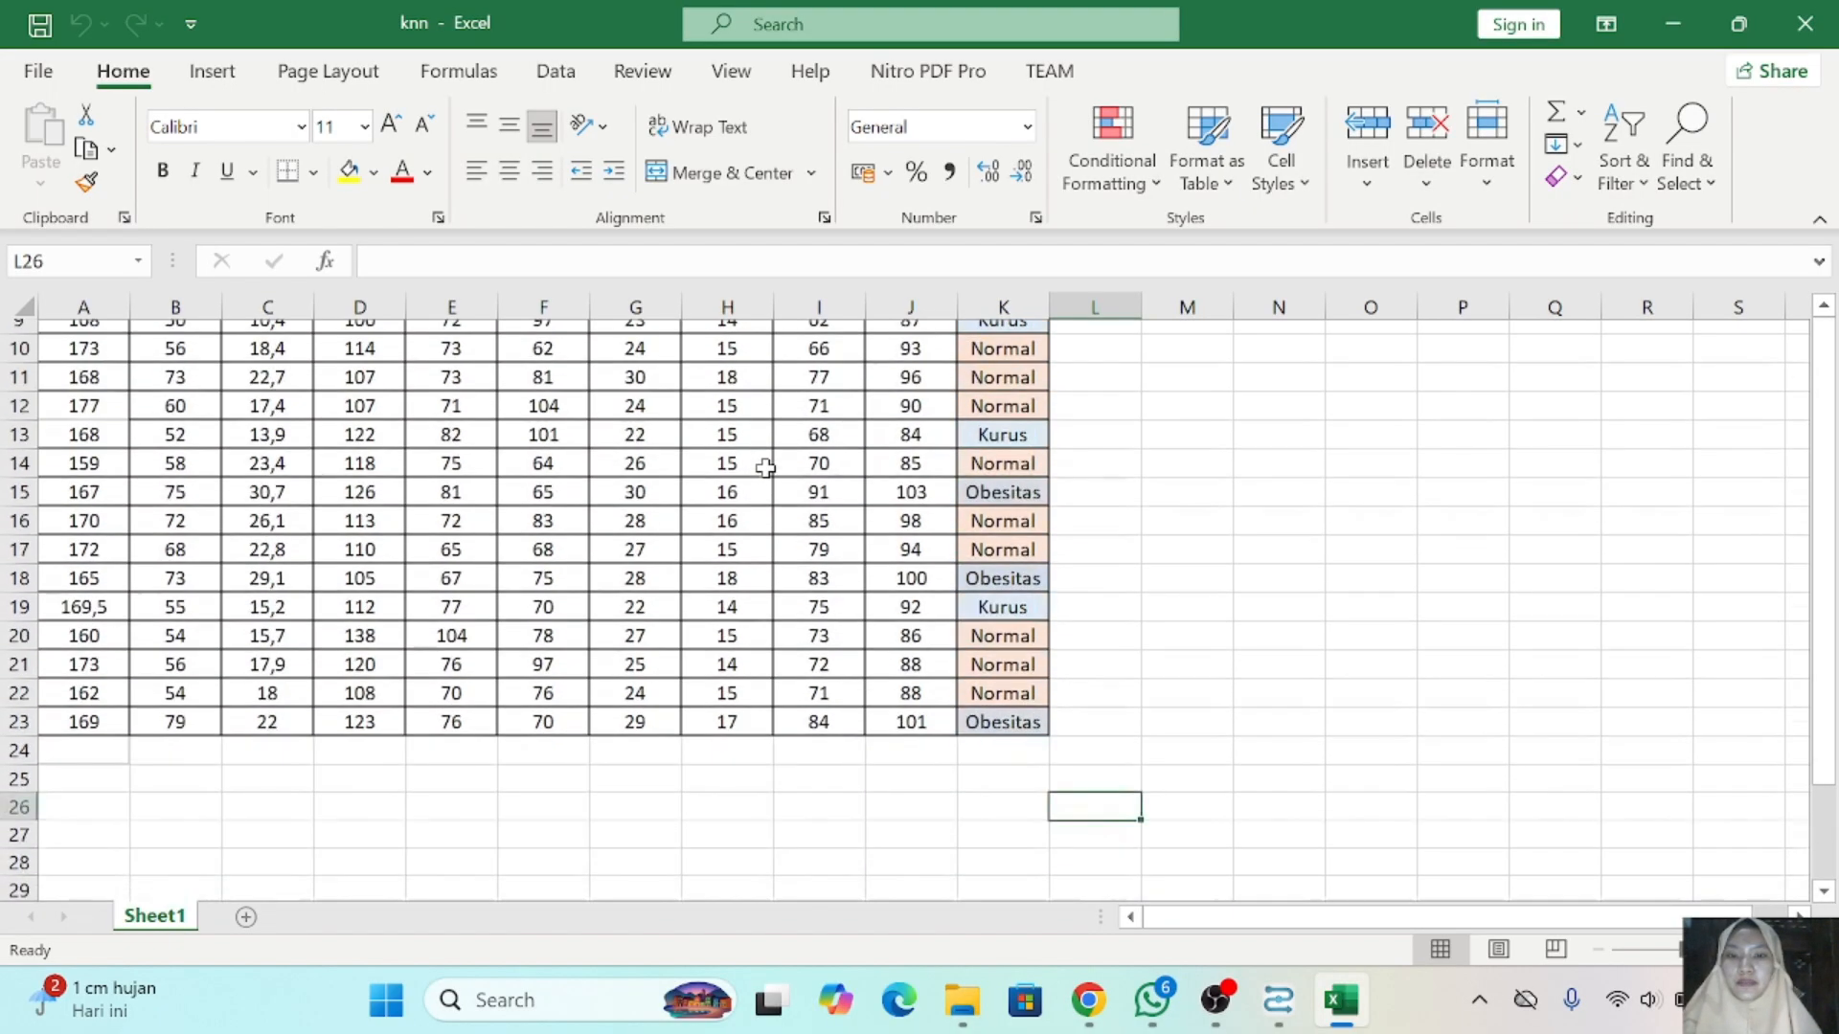
scroll(766, 467, up, 3)
scroll(766, 468, down, 2)
scroll(766, 467, up, 2)
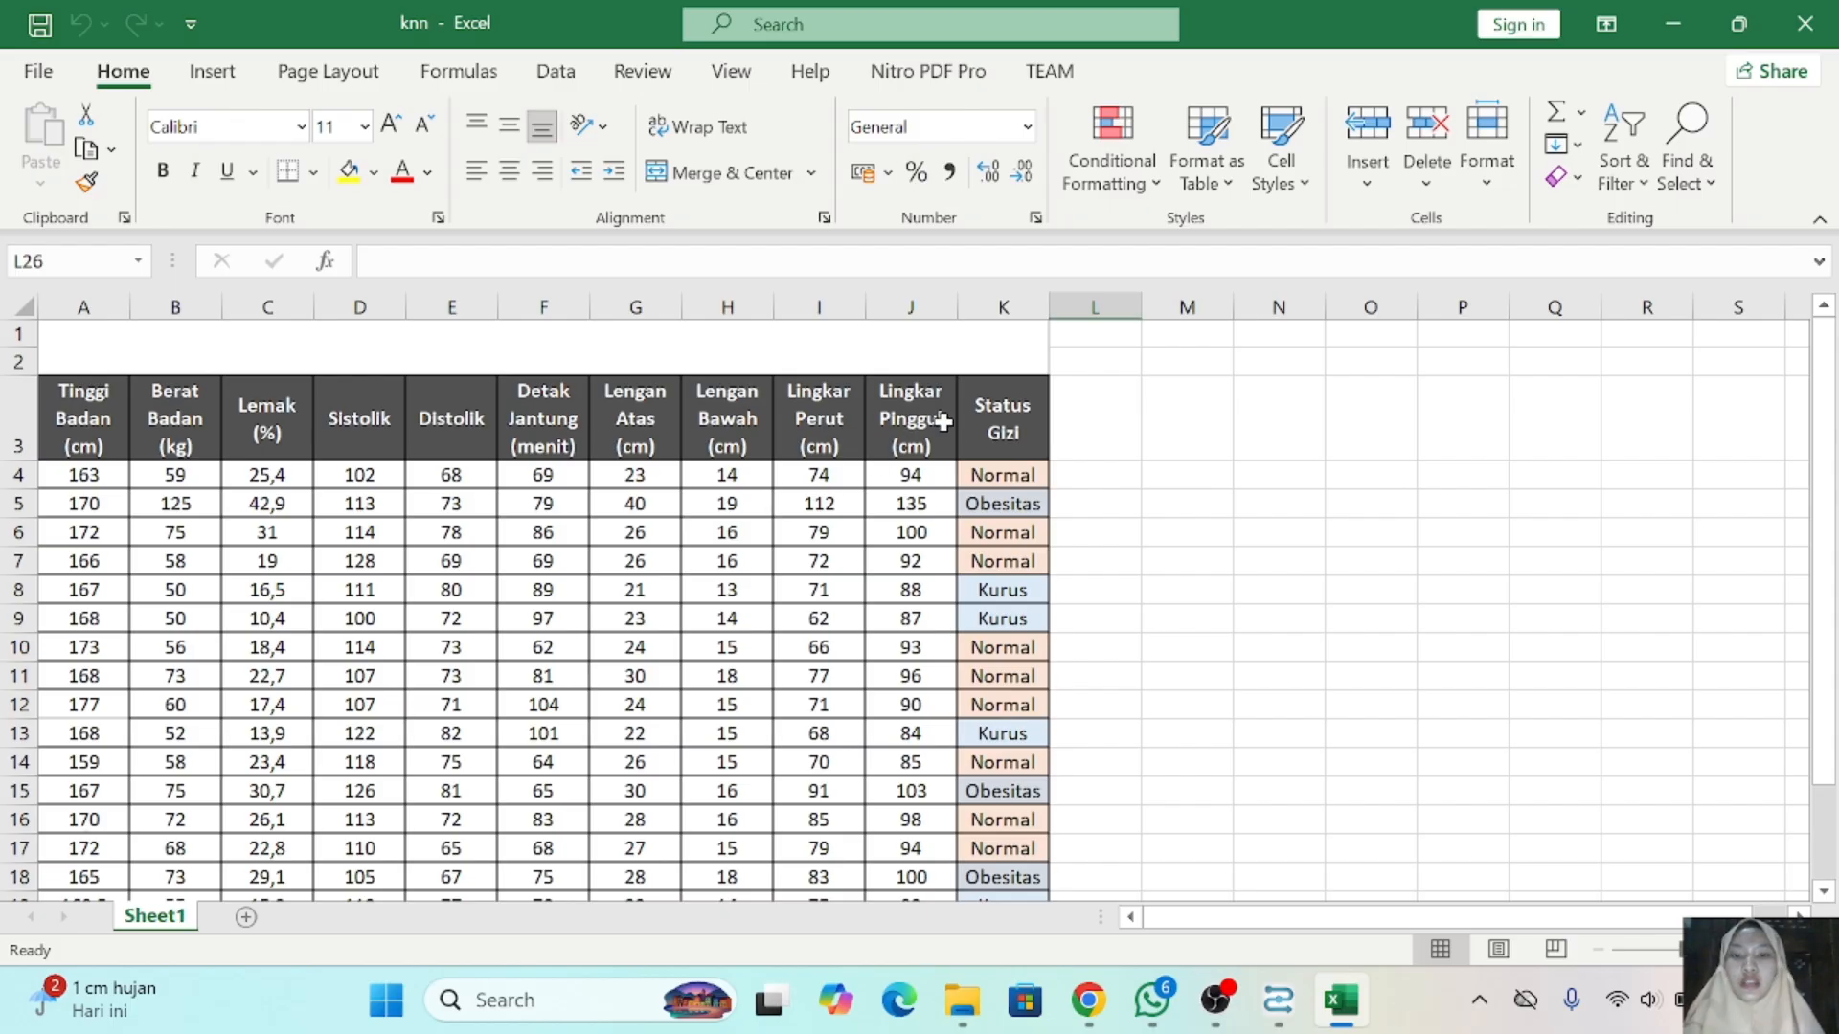
scroll(977, 426, down, 2)
scroll(983, 433, up, 1)
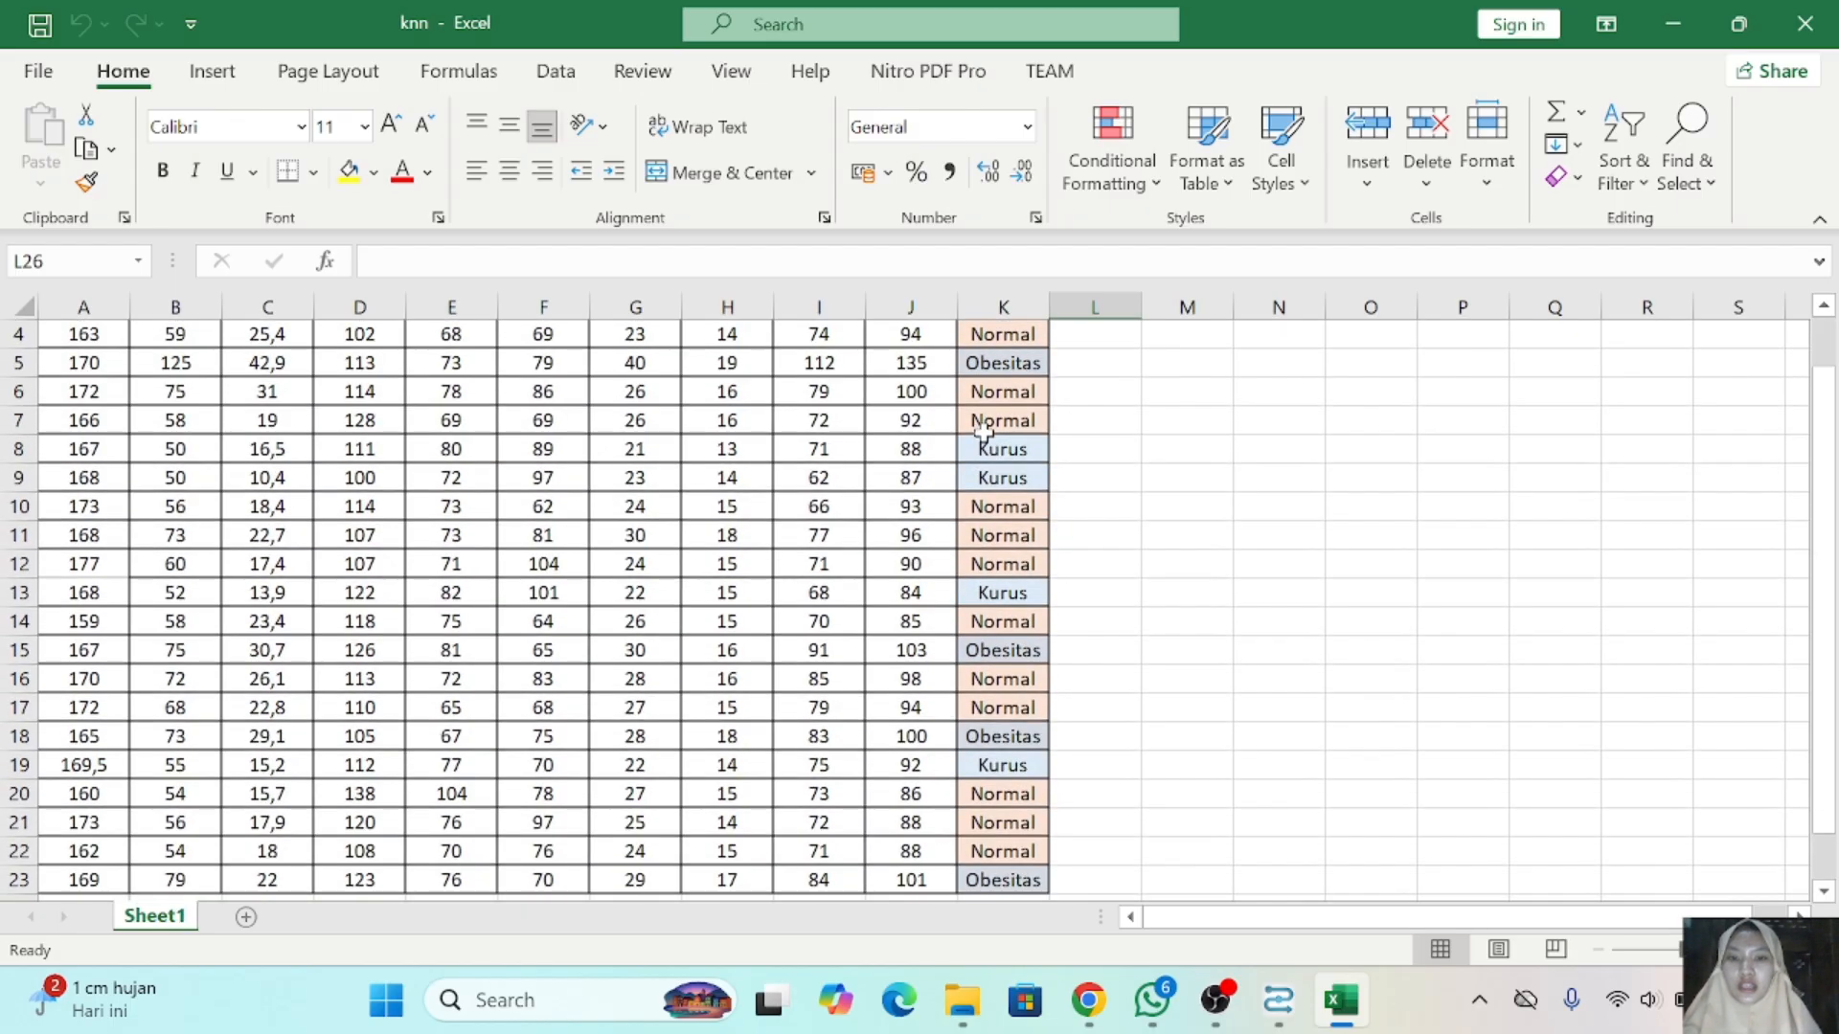
scroll(989, 411, up, 1)
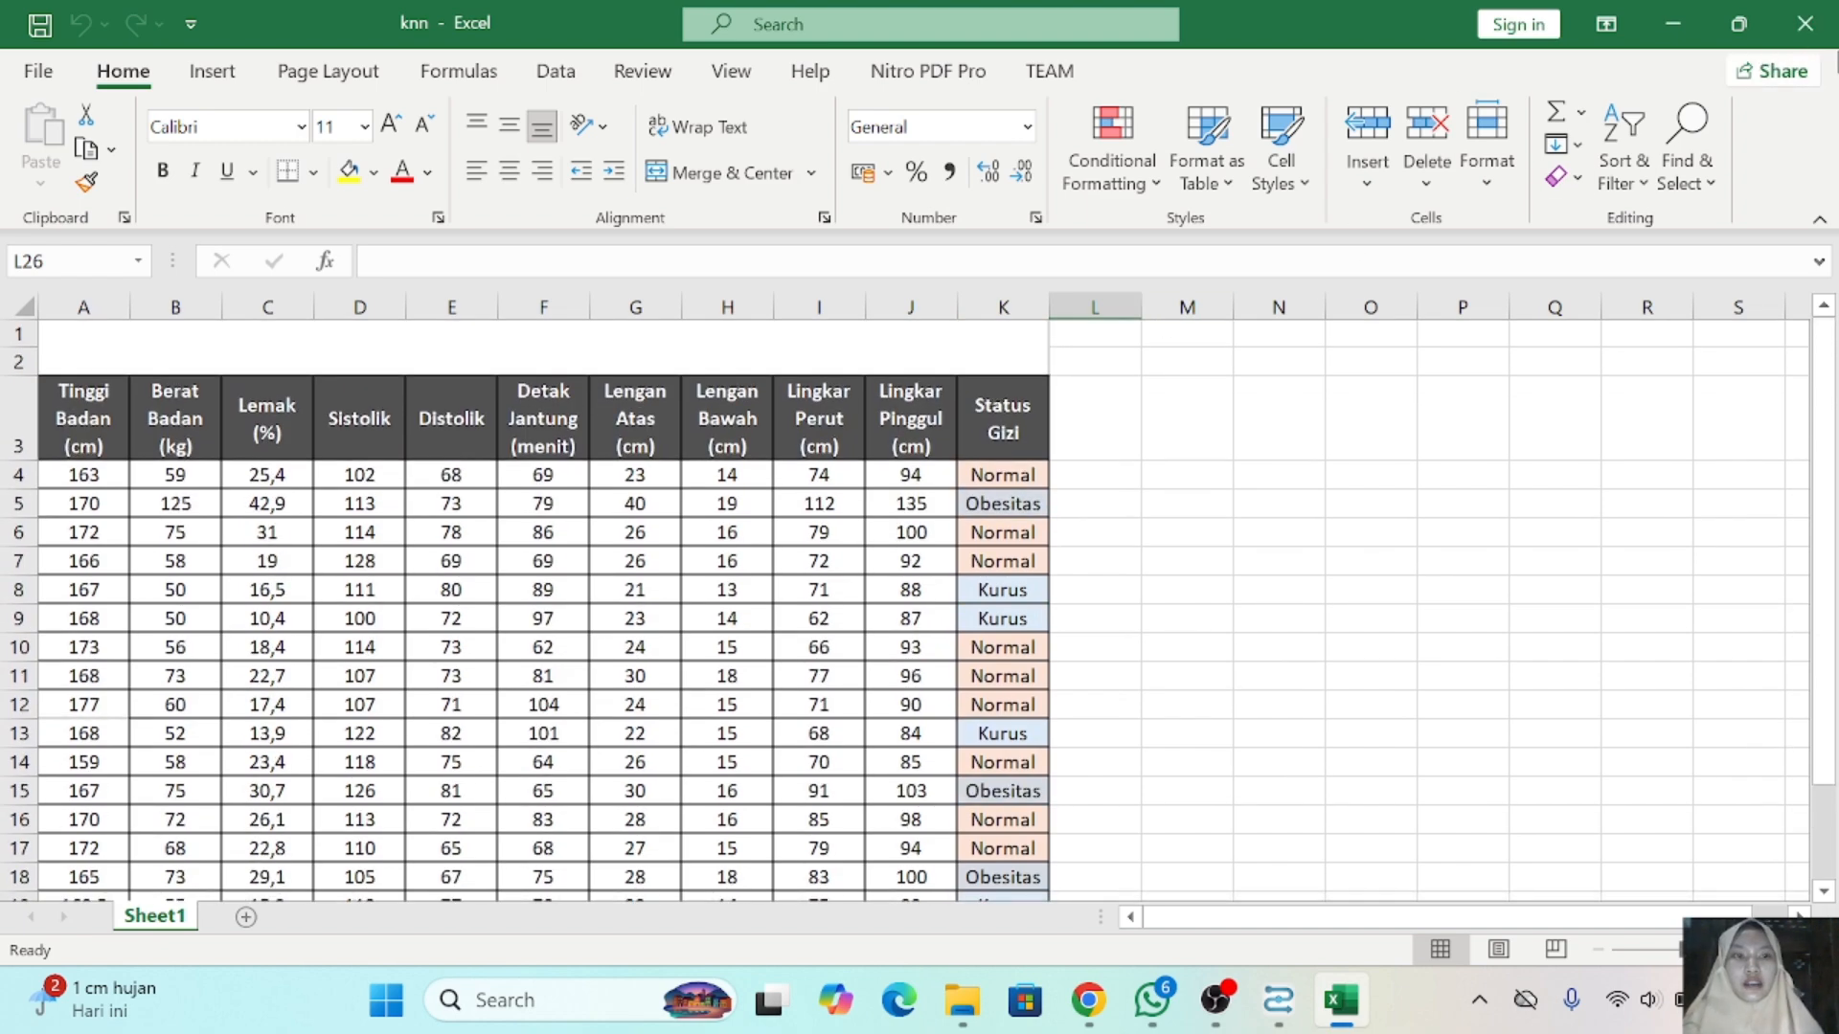
- Close the knn workbook and the Documents window, and return to the operator search in Altair AI Studio
click(1814, 14)
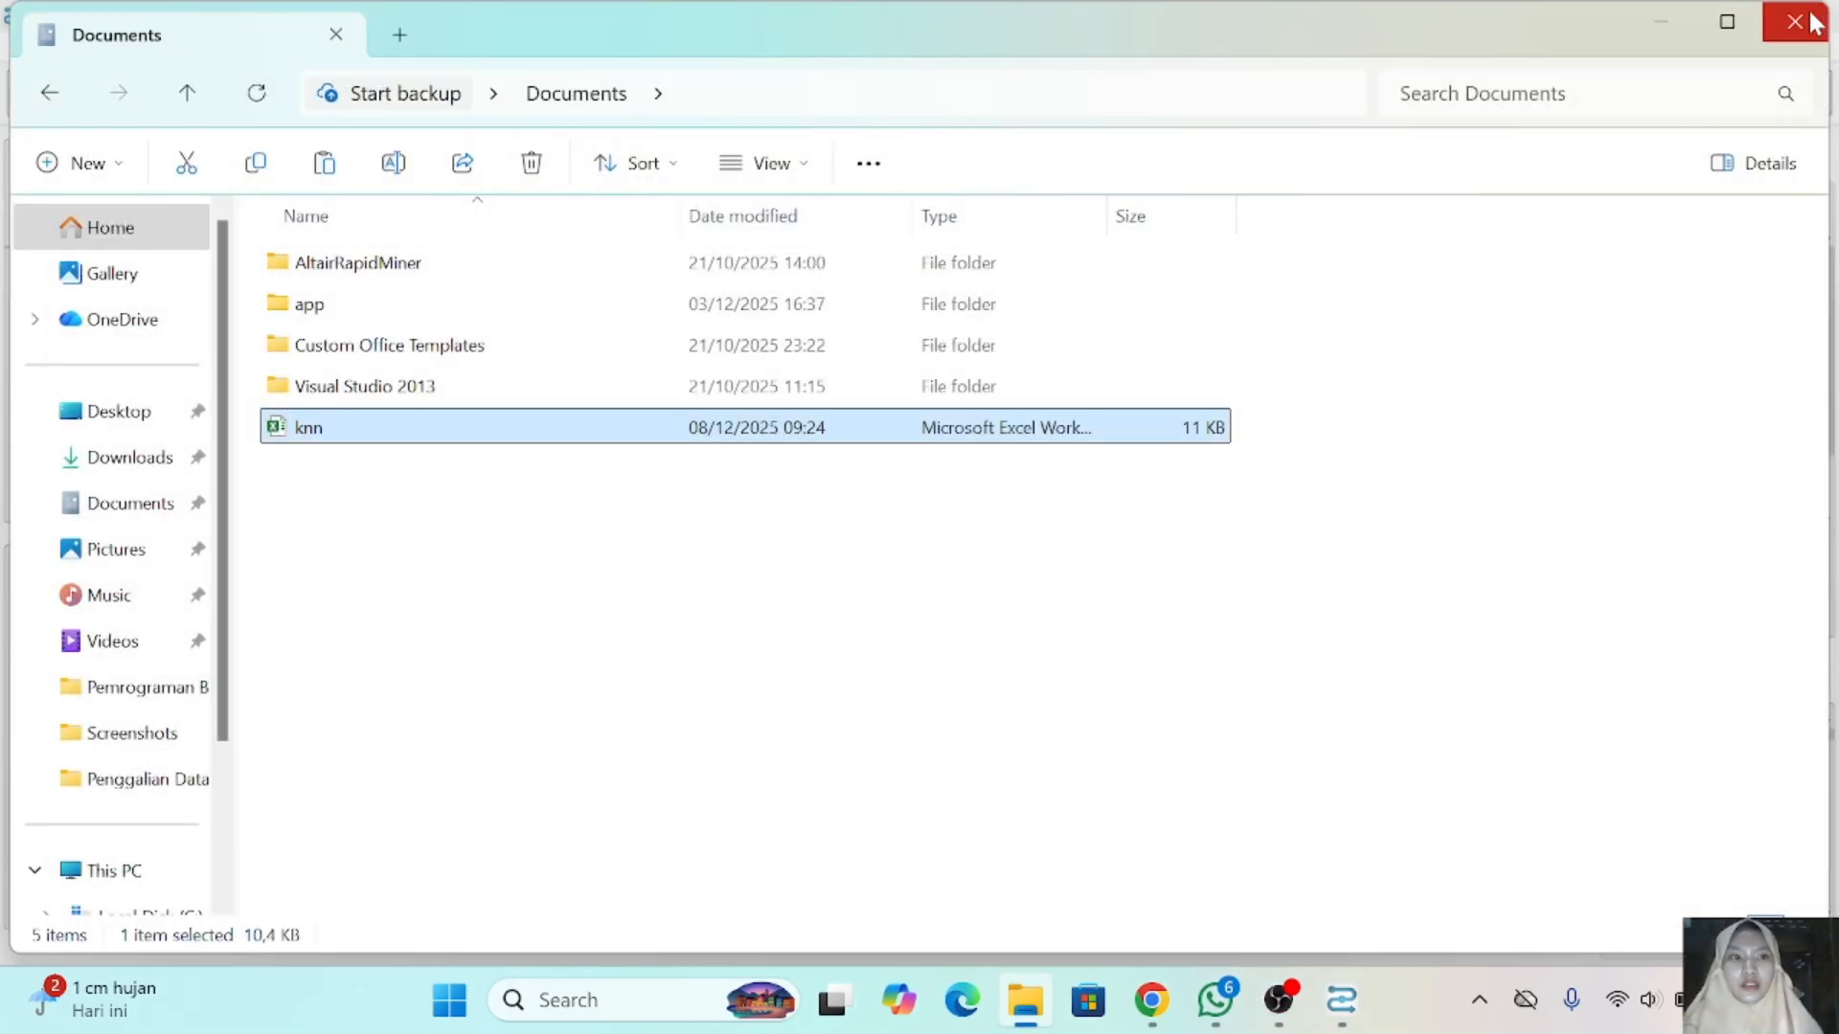
click(1813, 21)
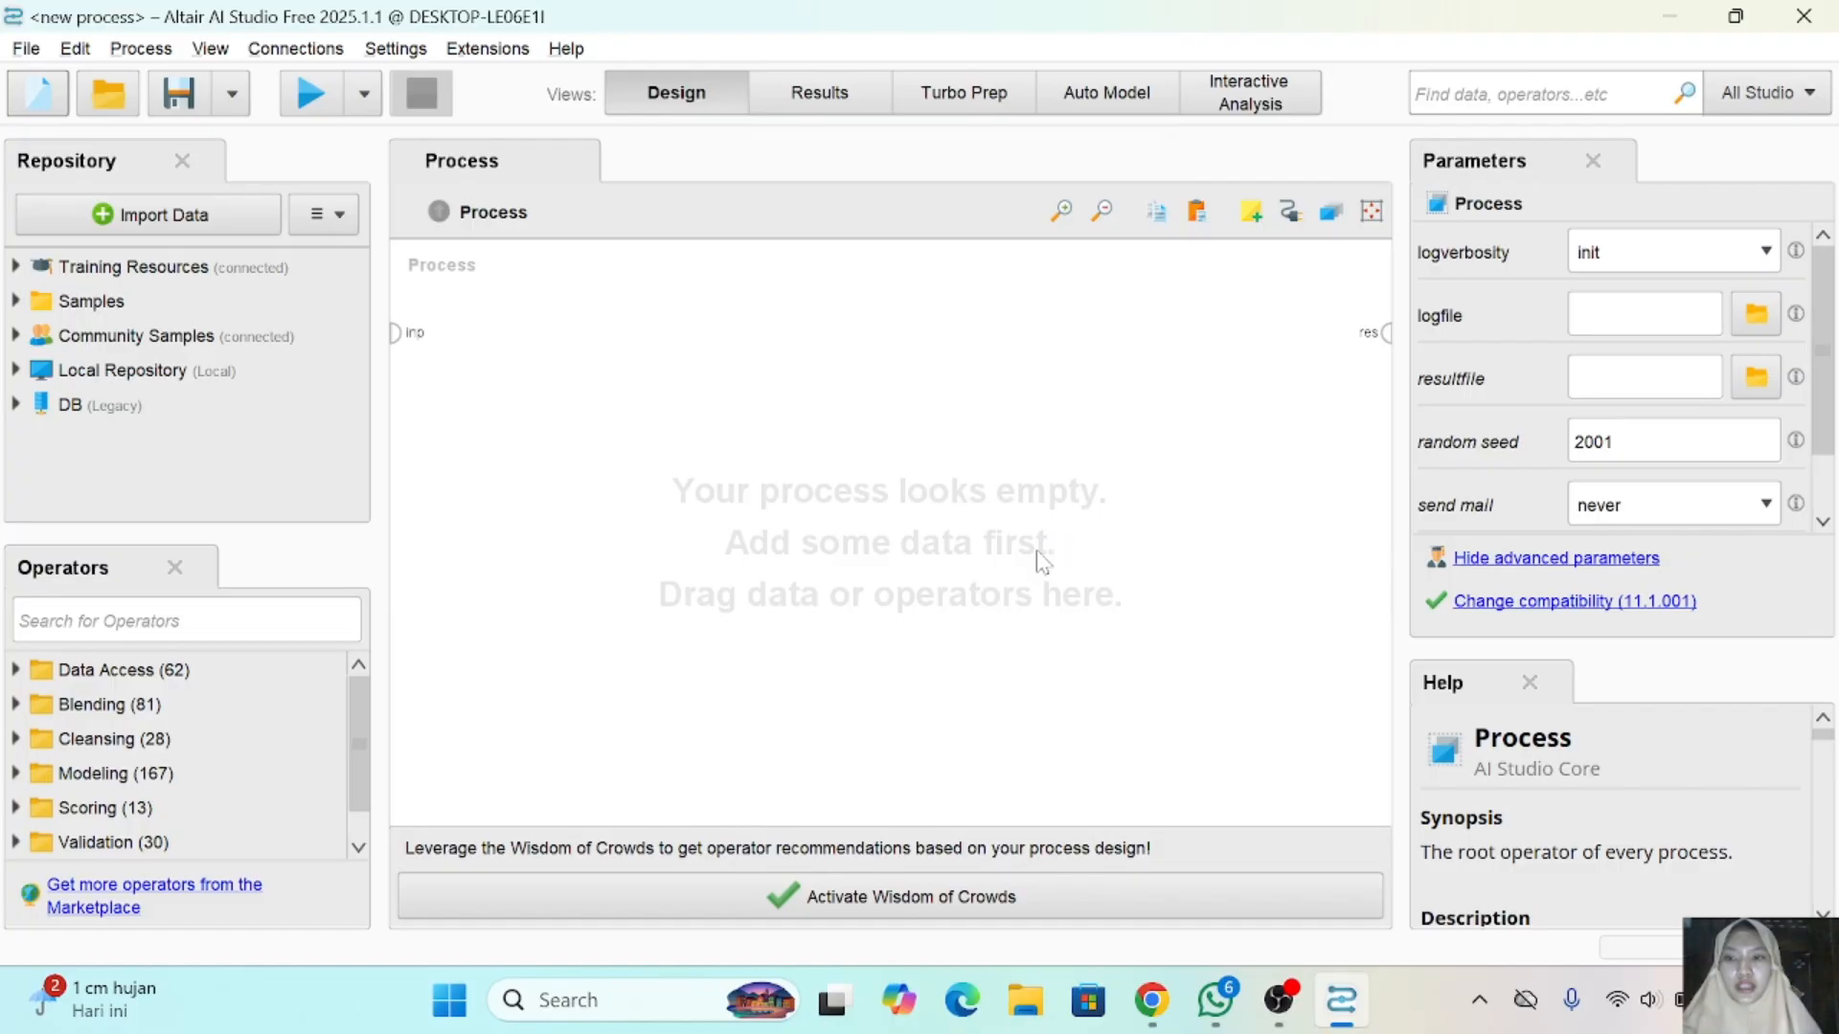
click(187, 621)
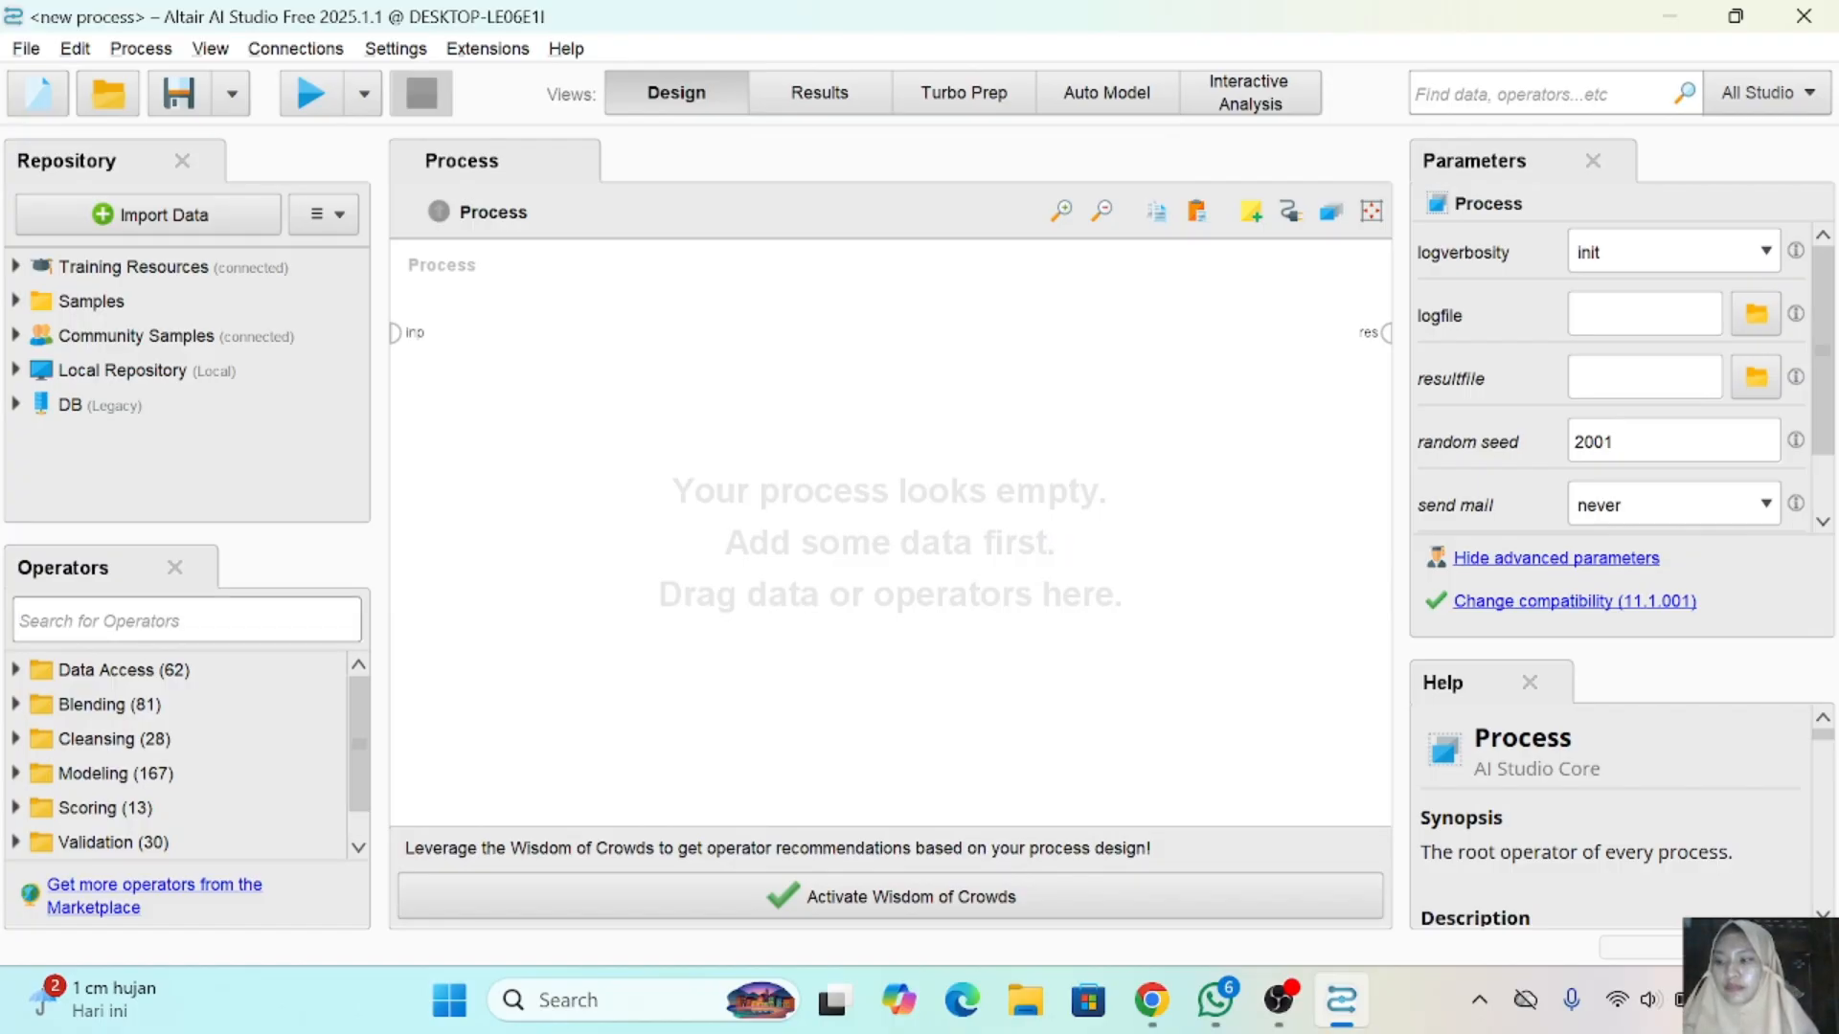
- Find the Read Excel operator and add it at the start of the empty process
text(re)
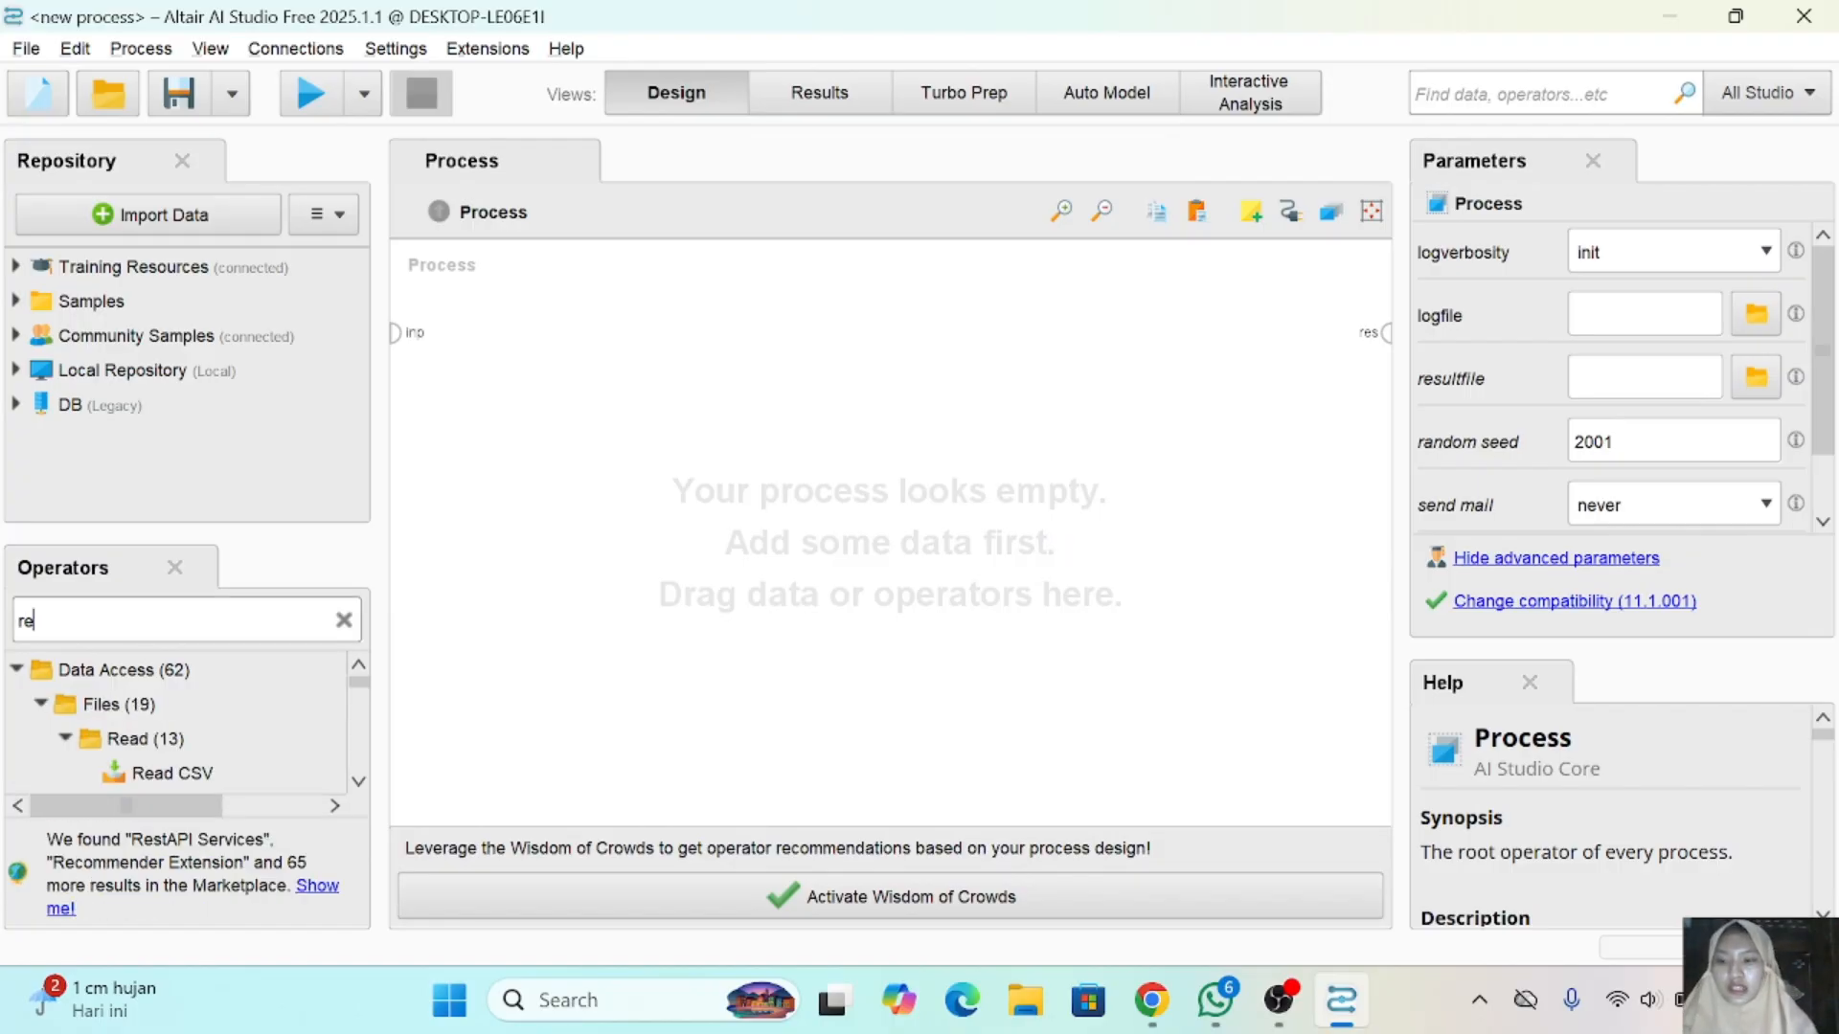
scroll(186, 795, down, 1)
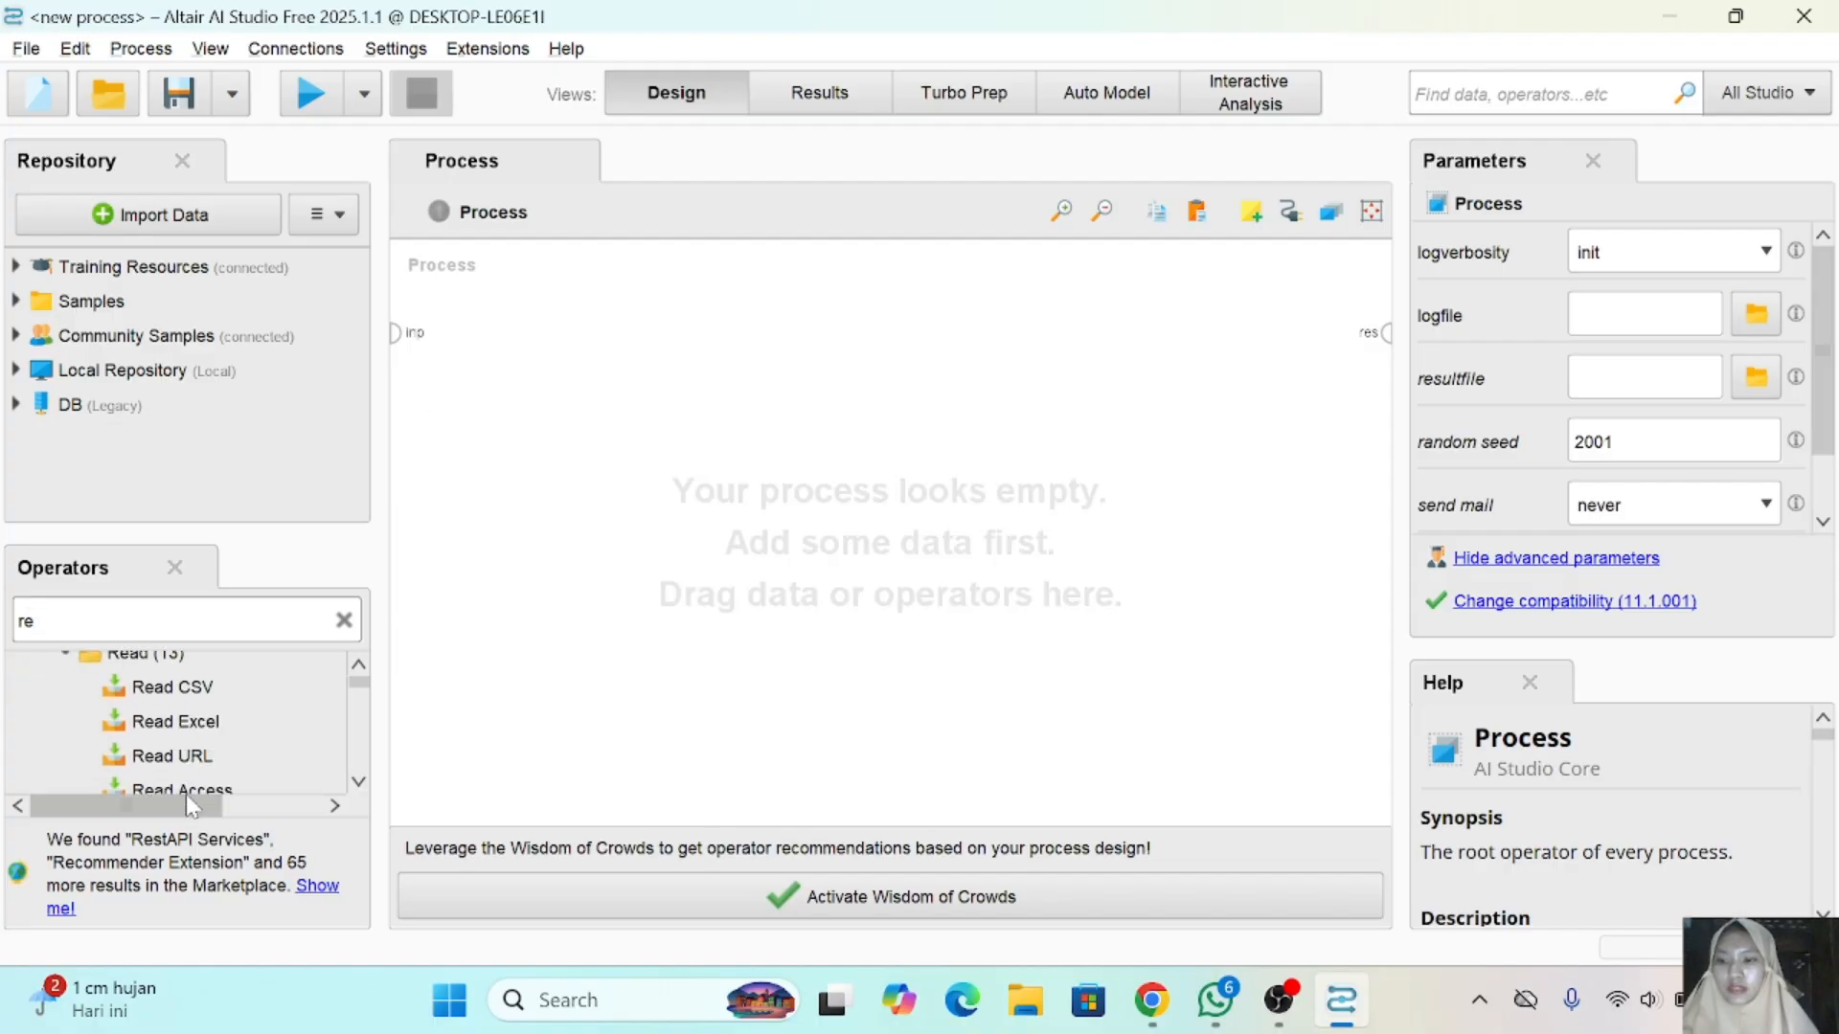
drag(192, 729, 185, 728)
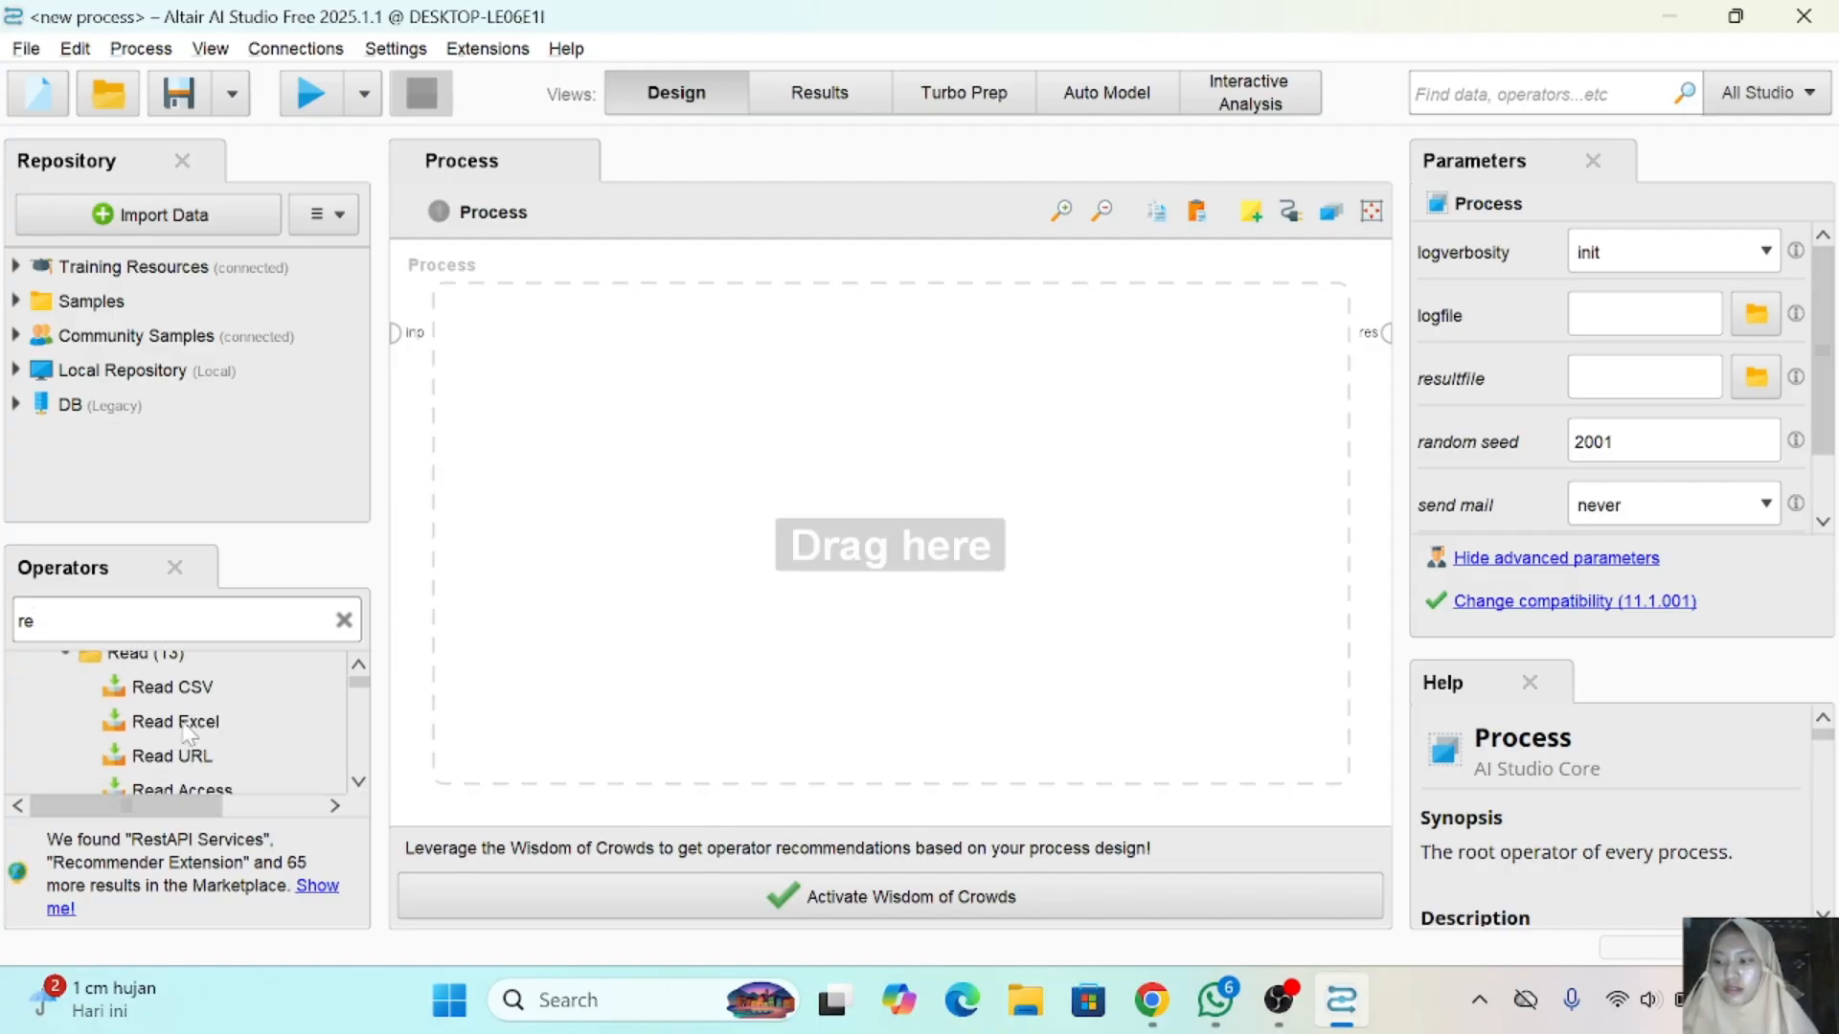
click(184, 729)
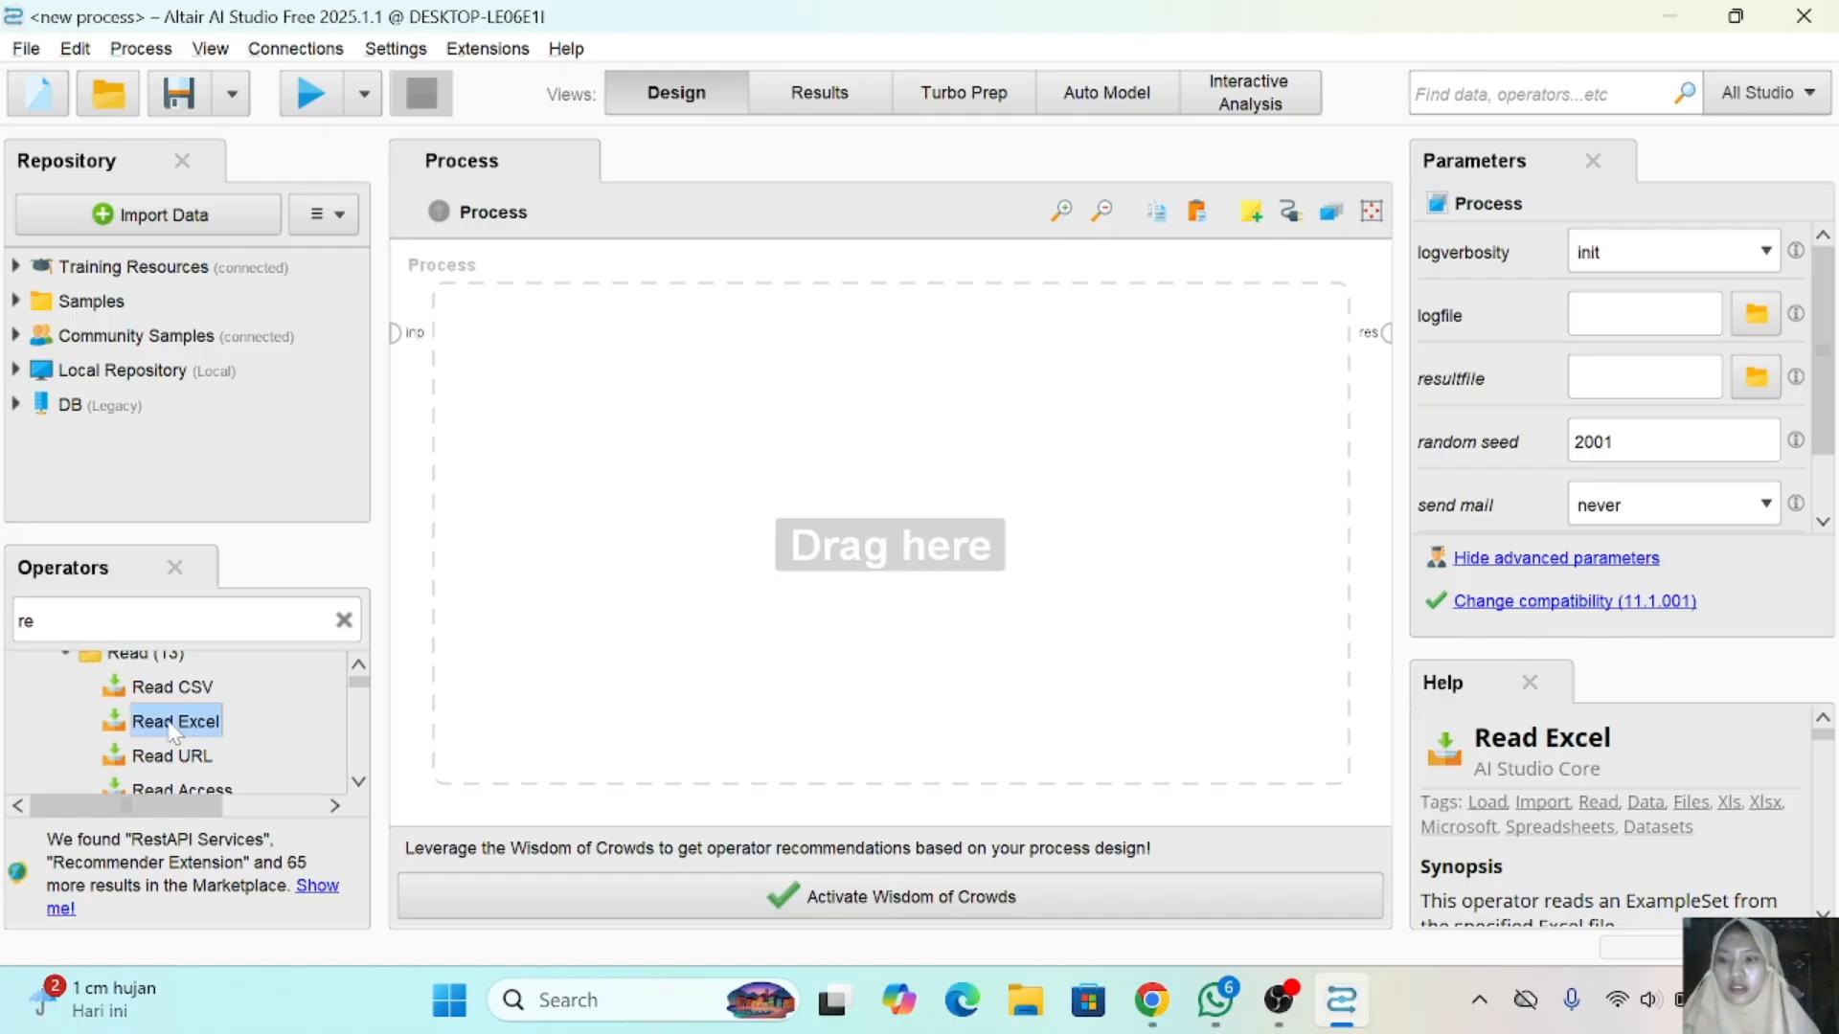
drag(174, 734, 526, 352)
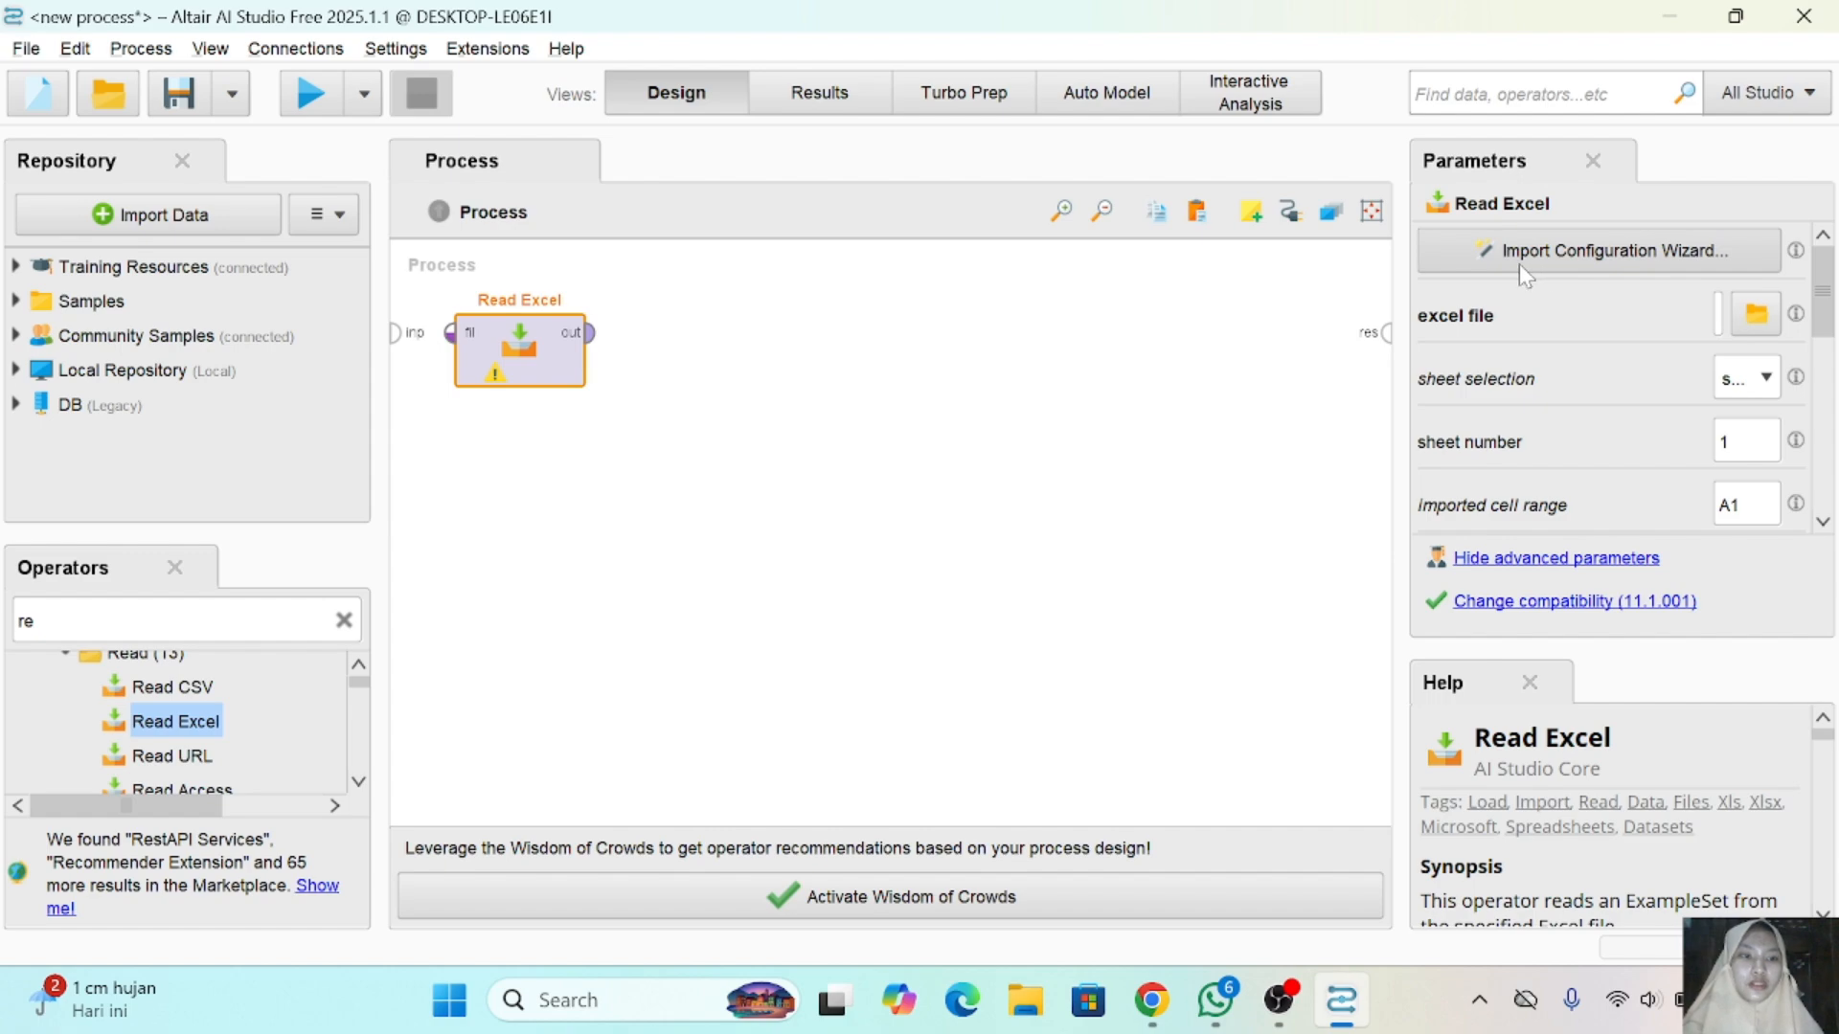
- Configure Read Excel to import knn.xlsx from Documents, using Sheet1, cell range A:K and header row 1
click(1640, 261)
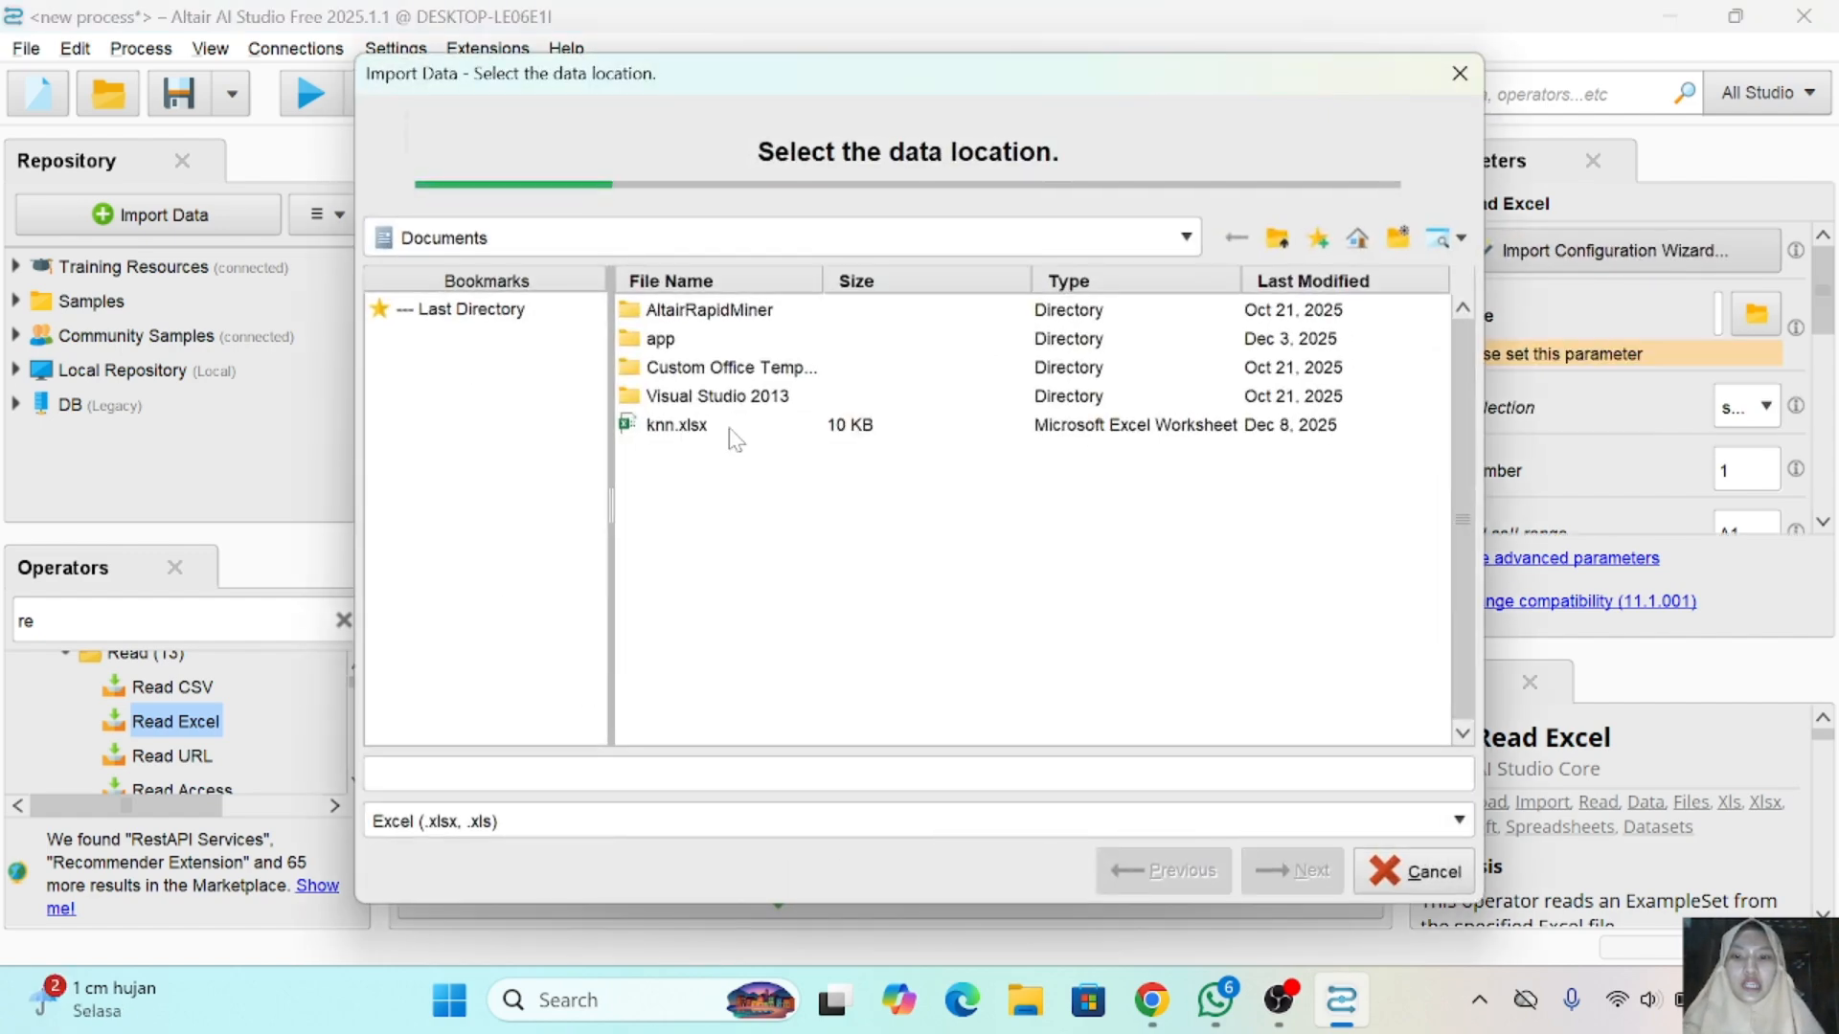
click(661, 425)
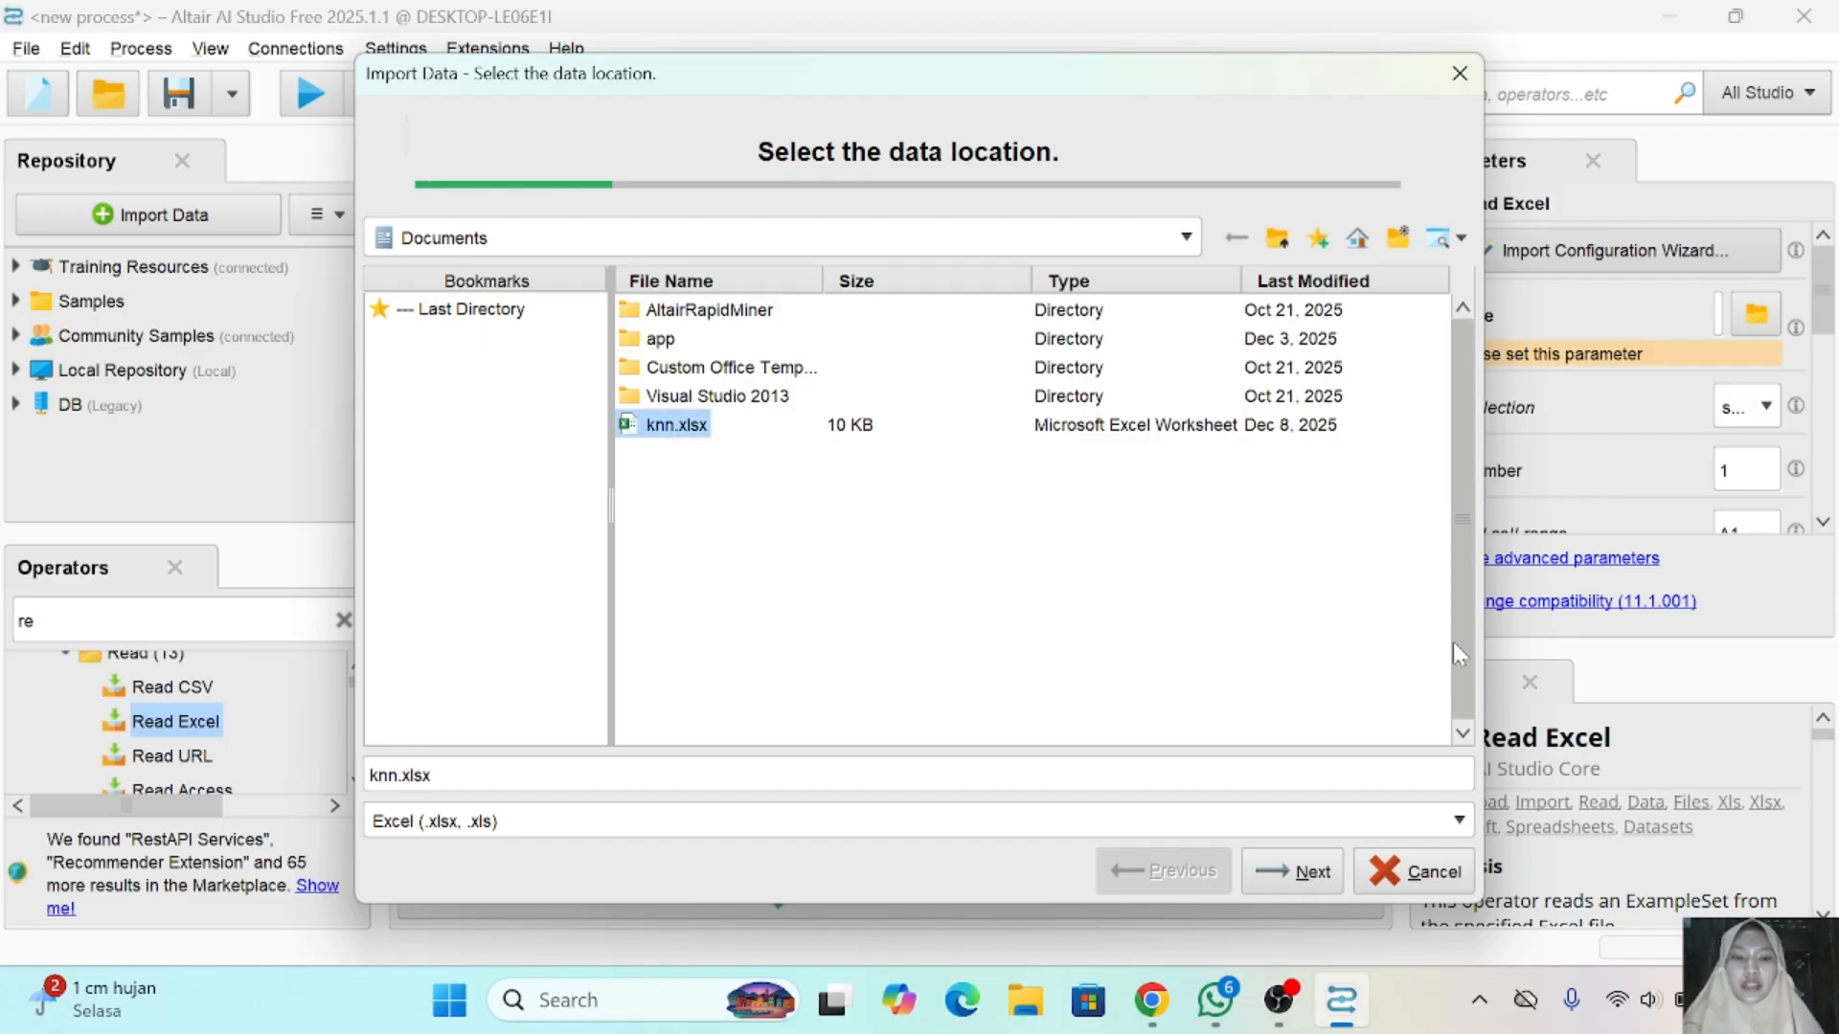
click(1314, 872)
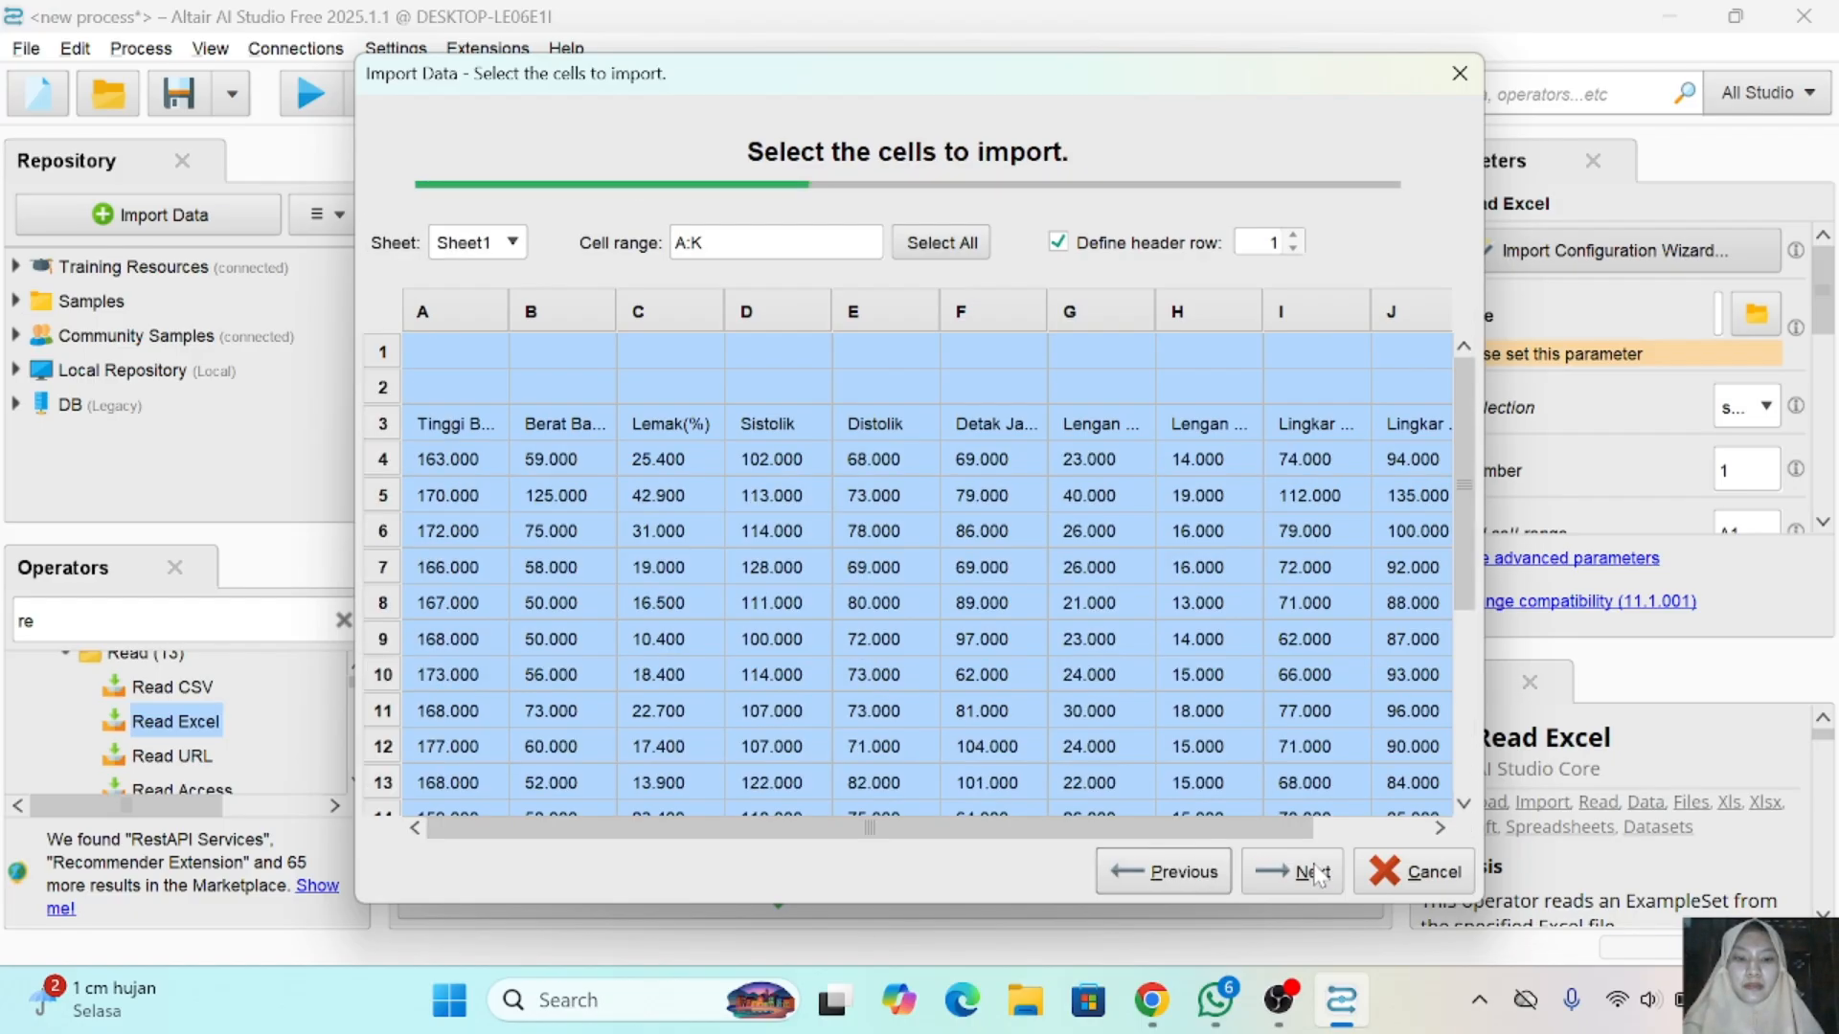
click(1316, 872)
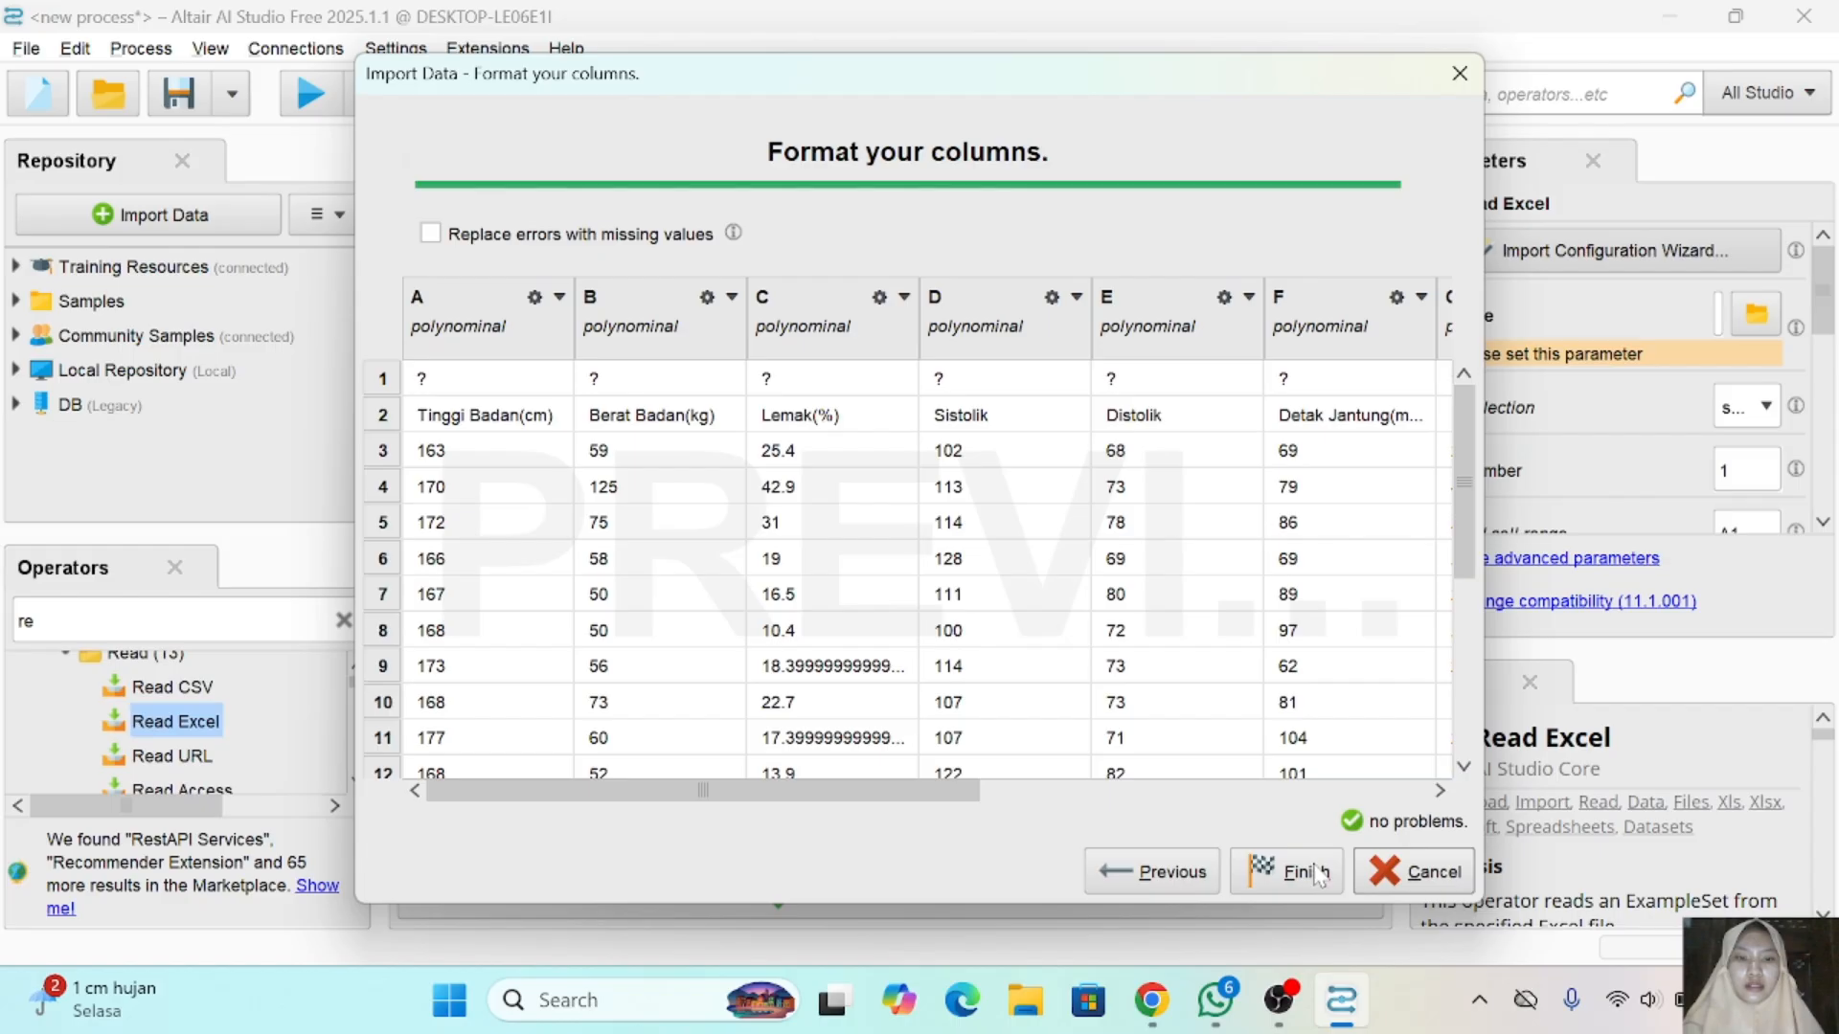
click(1318, 871)
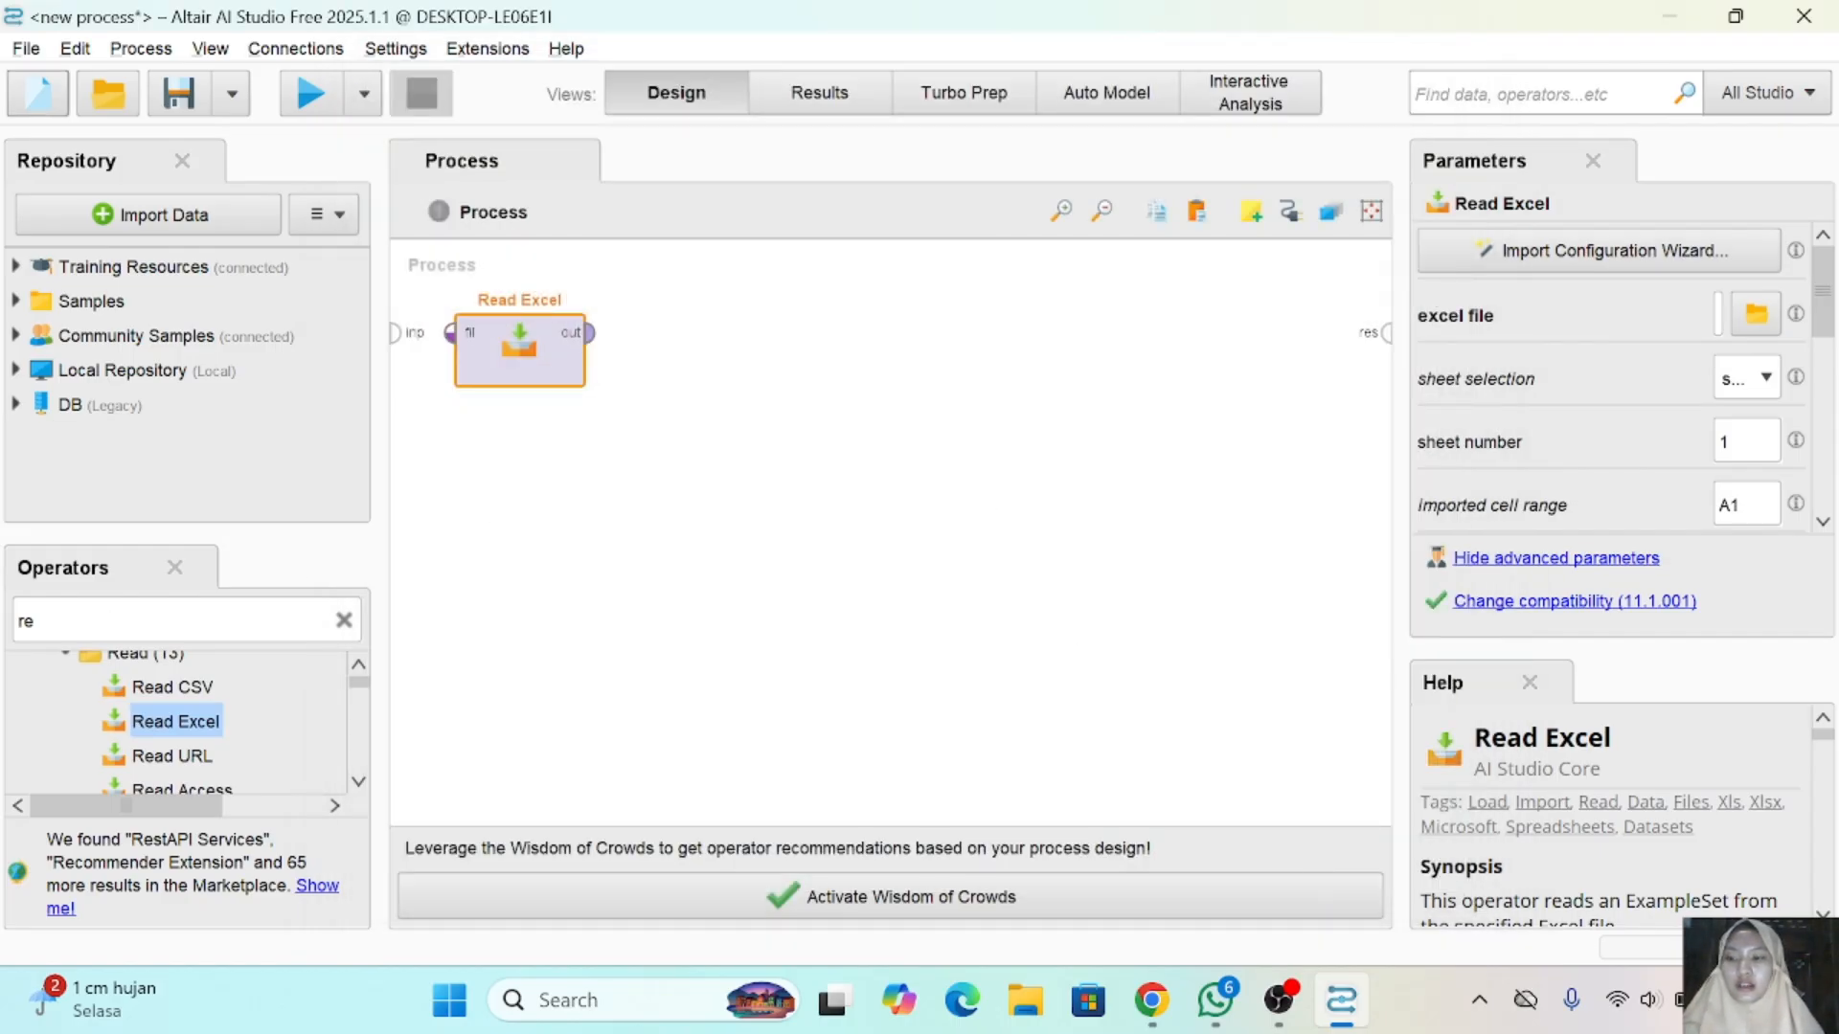
- Reopen the knn workbook in Excel to check its Status Gizi column, and return to Altair AI Studio
click(106, 621)
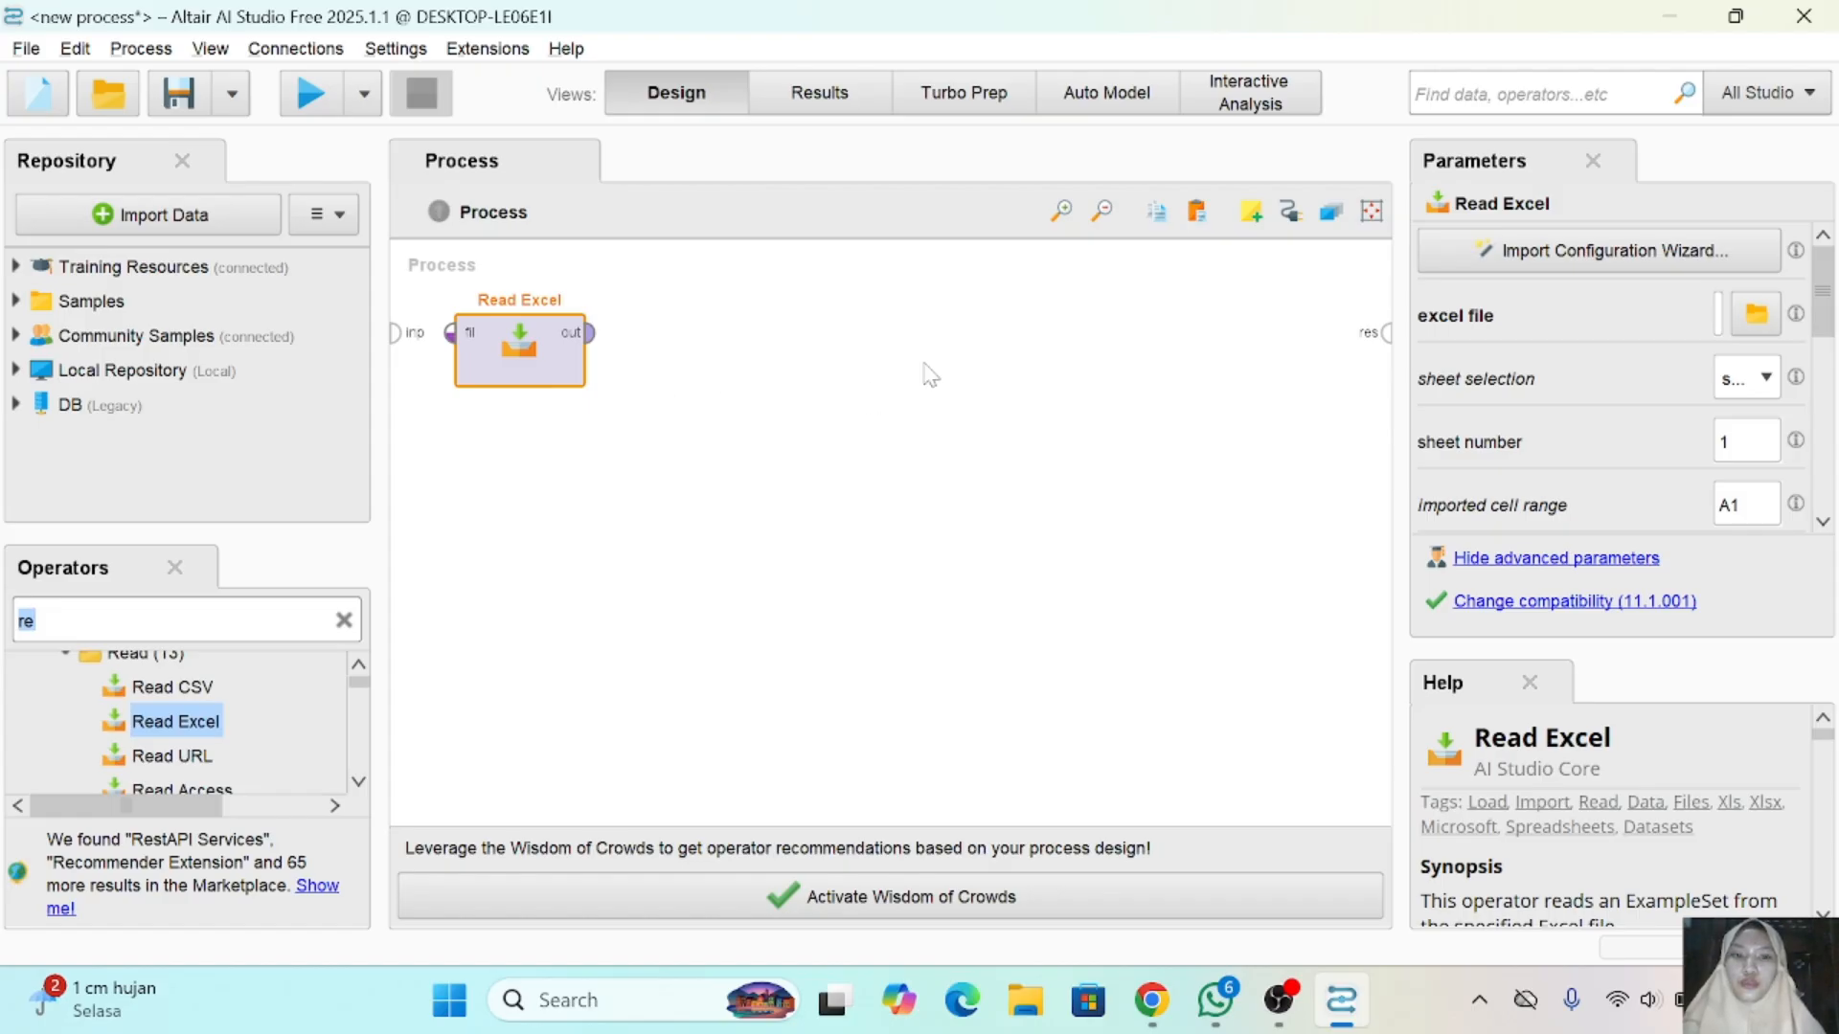
click(1026, 1000)
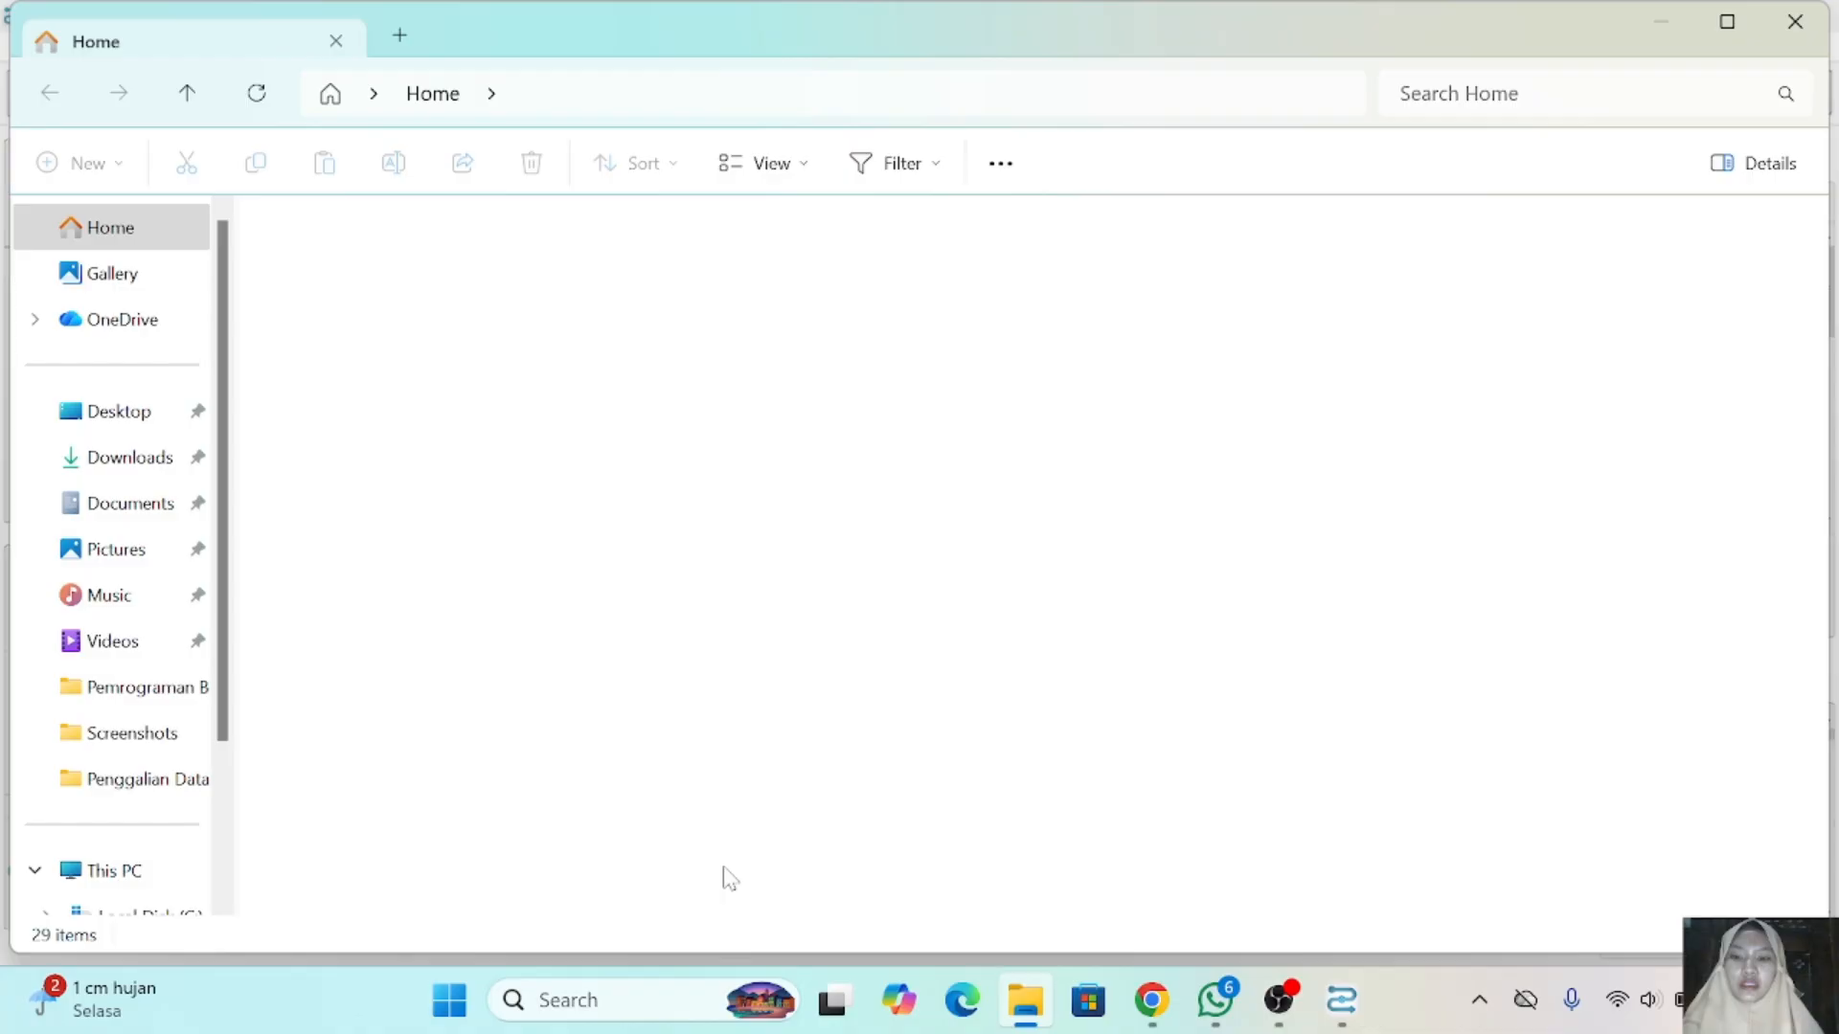
double_click(599, 699)
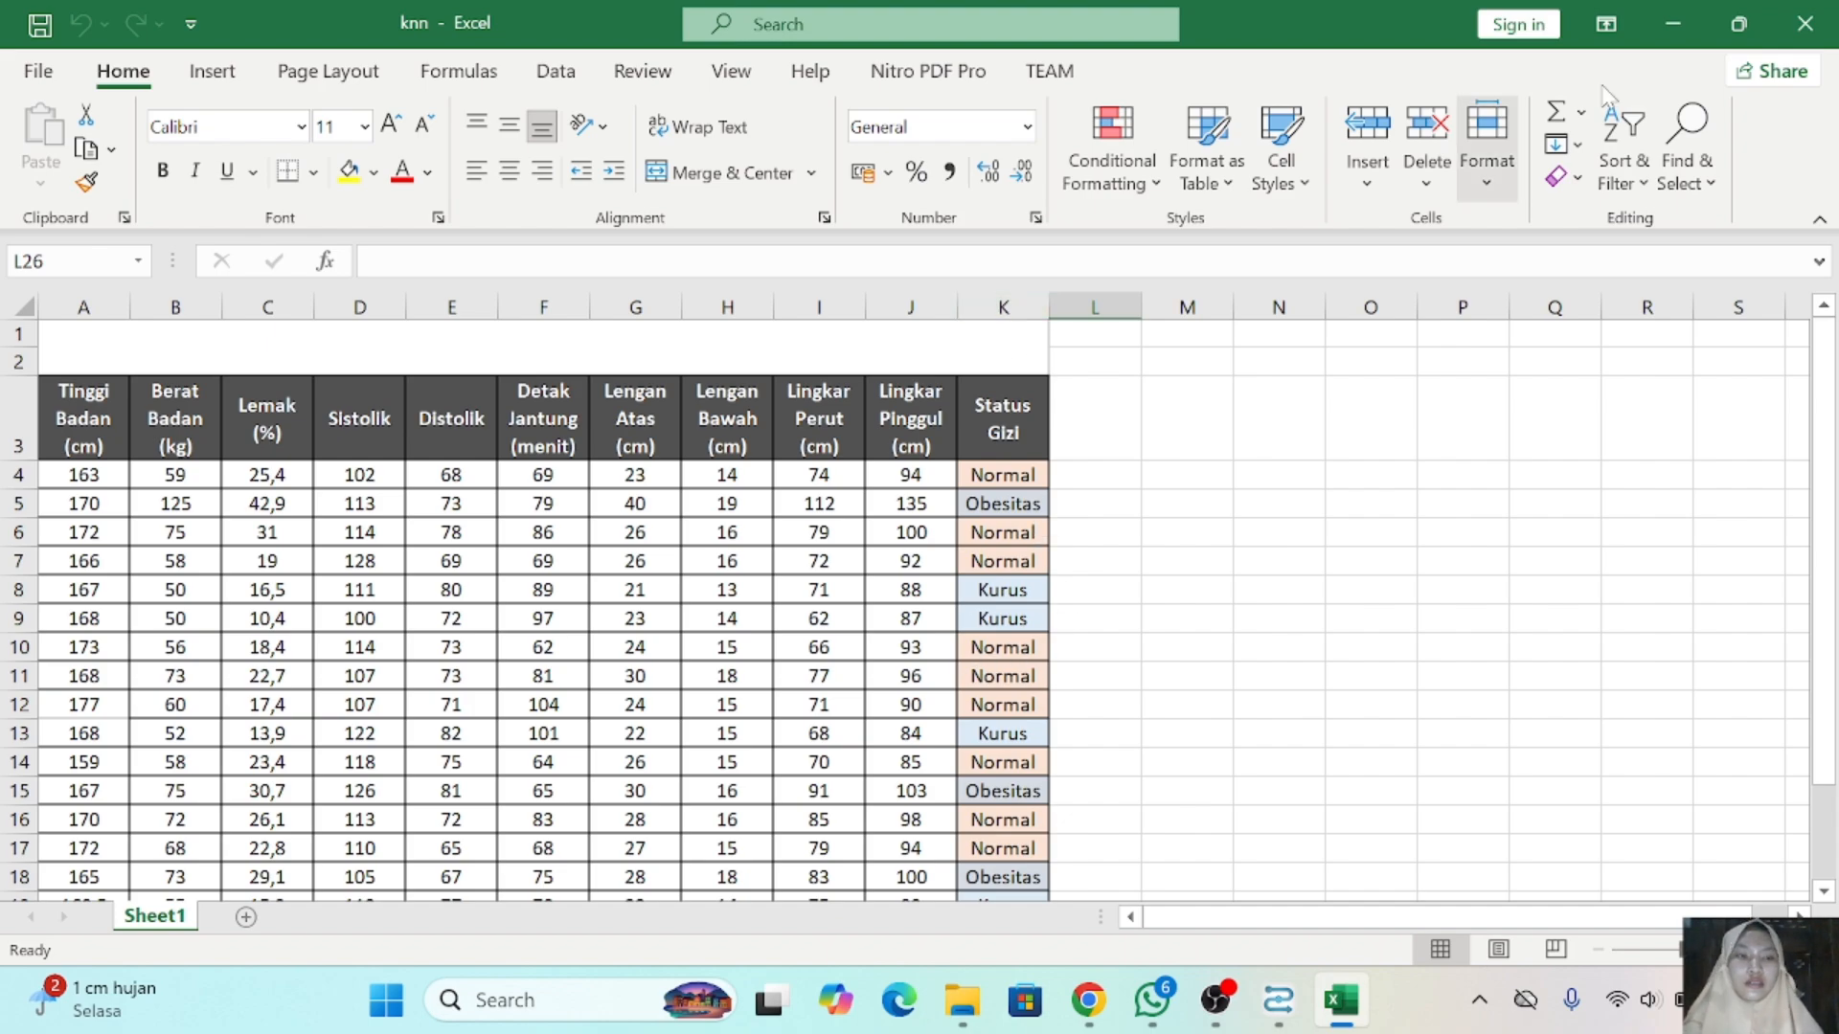
click(1804, 24)
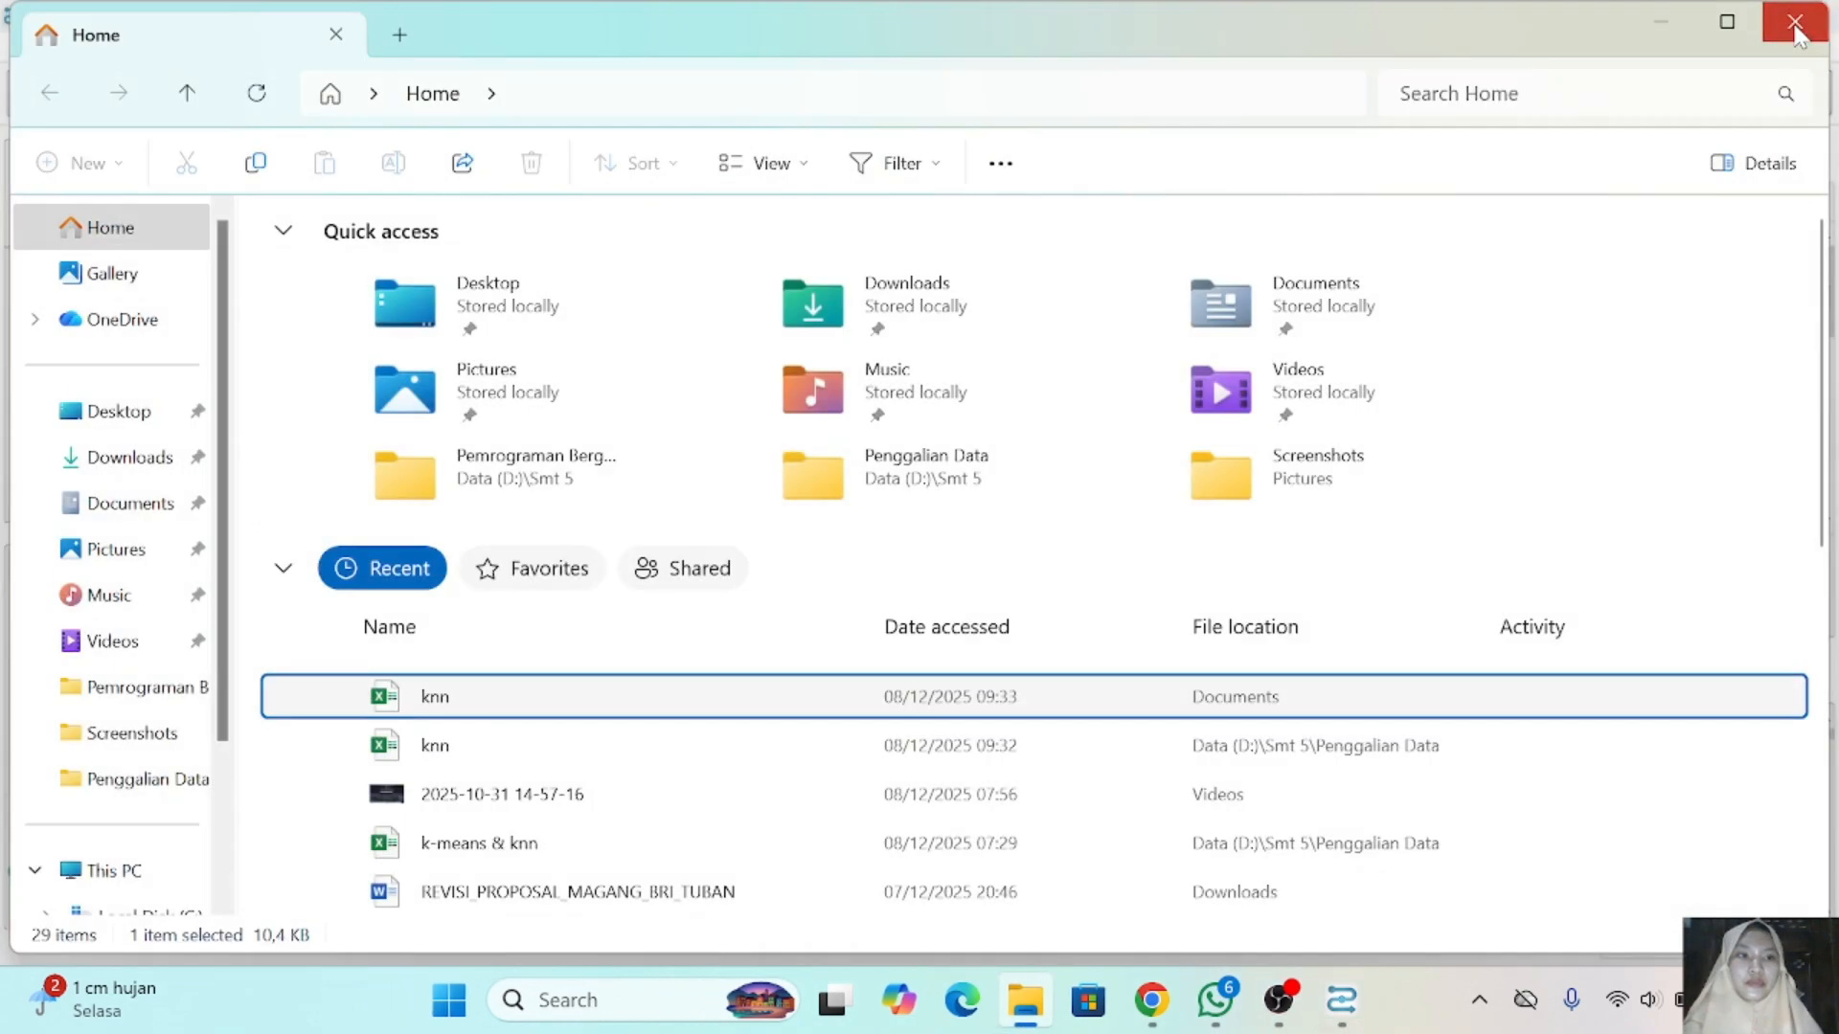
click(1802, 27)
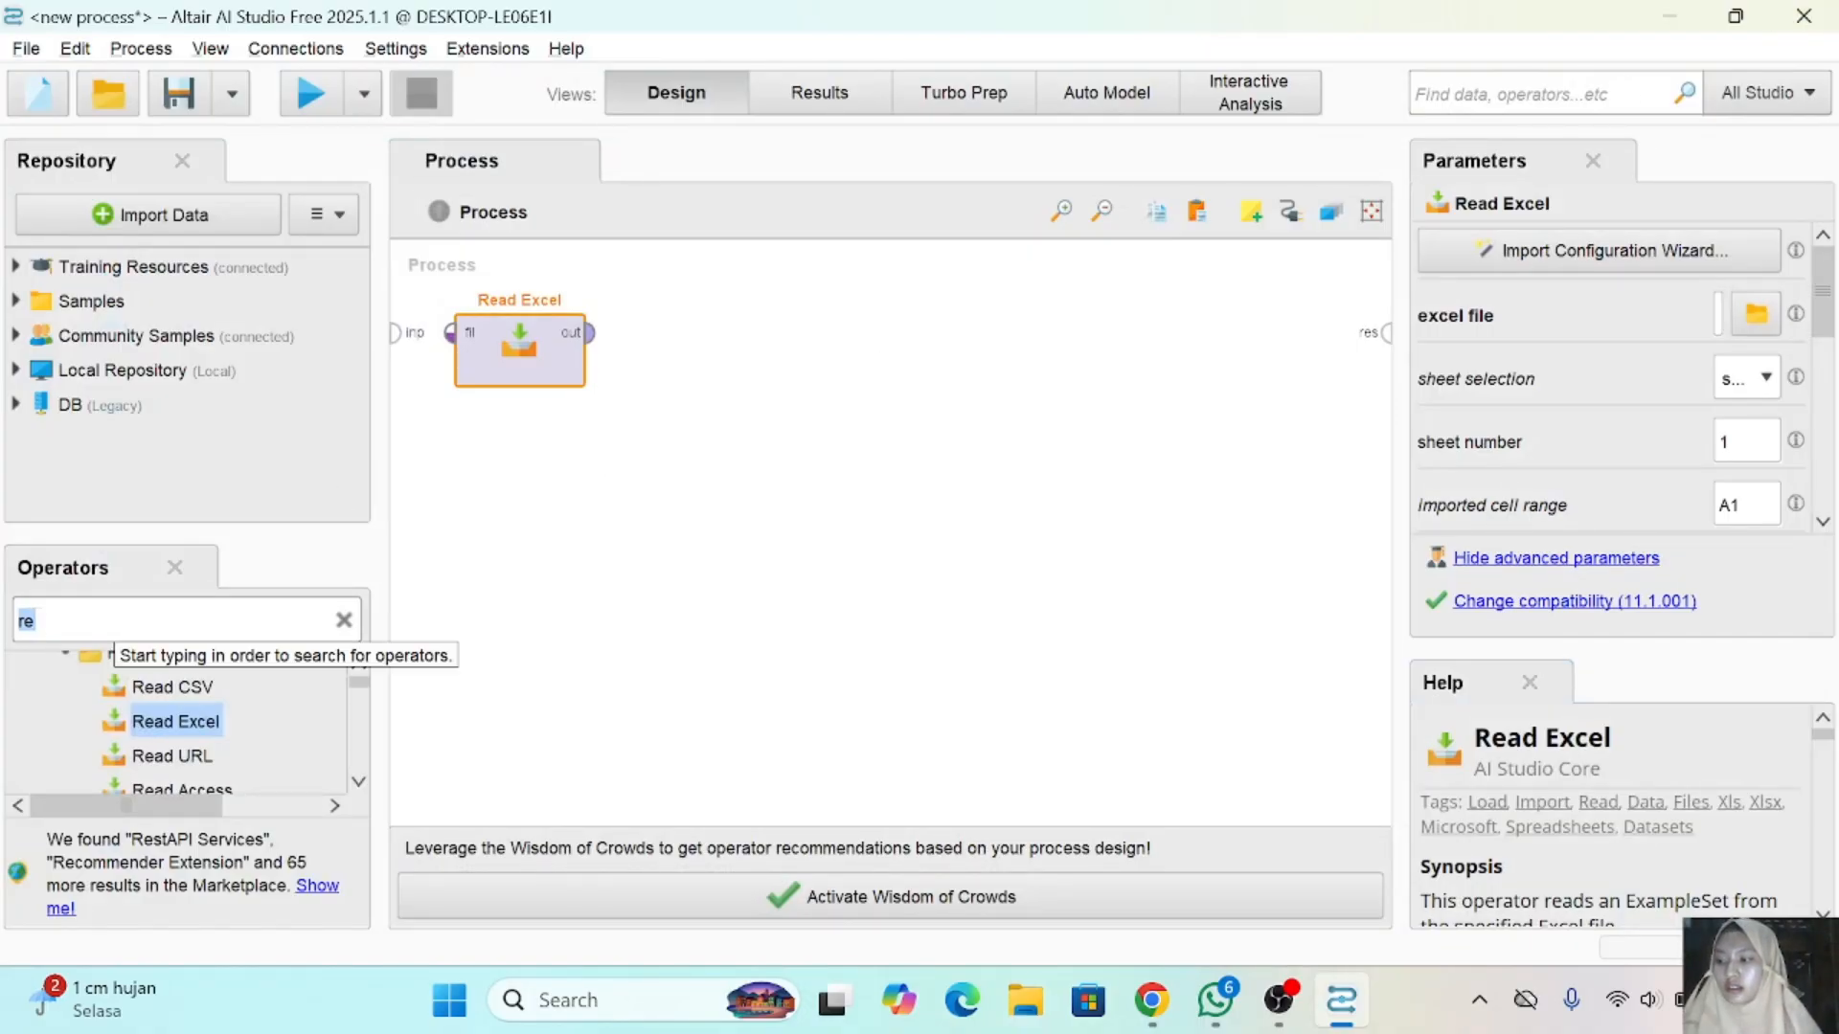
- Find the Set Role operator and add it to the process, connected to the Read Excel output
text(set)
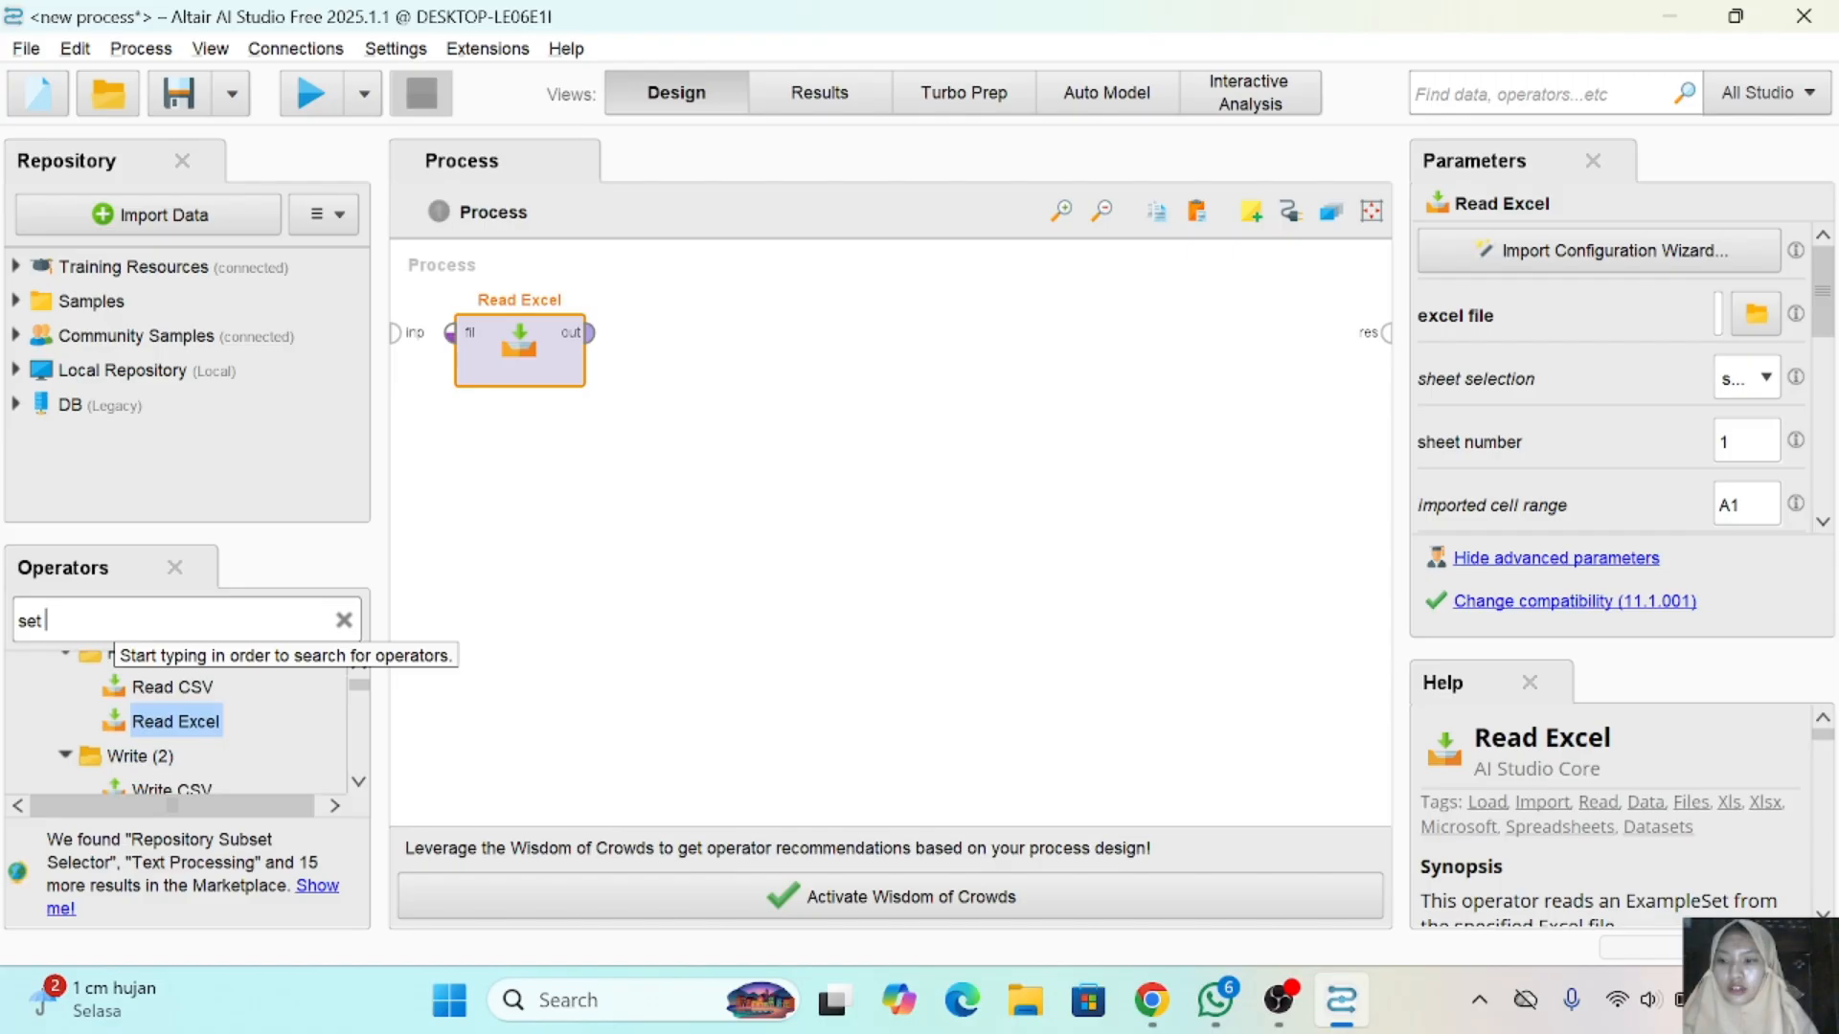
text(role)
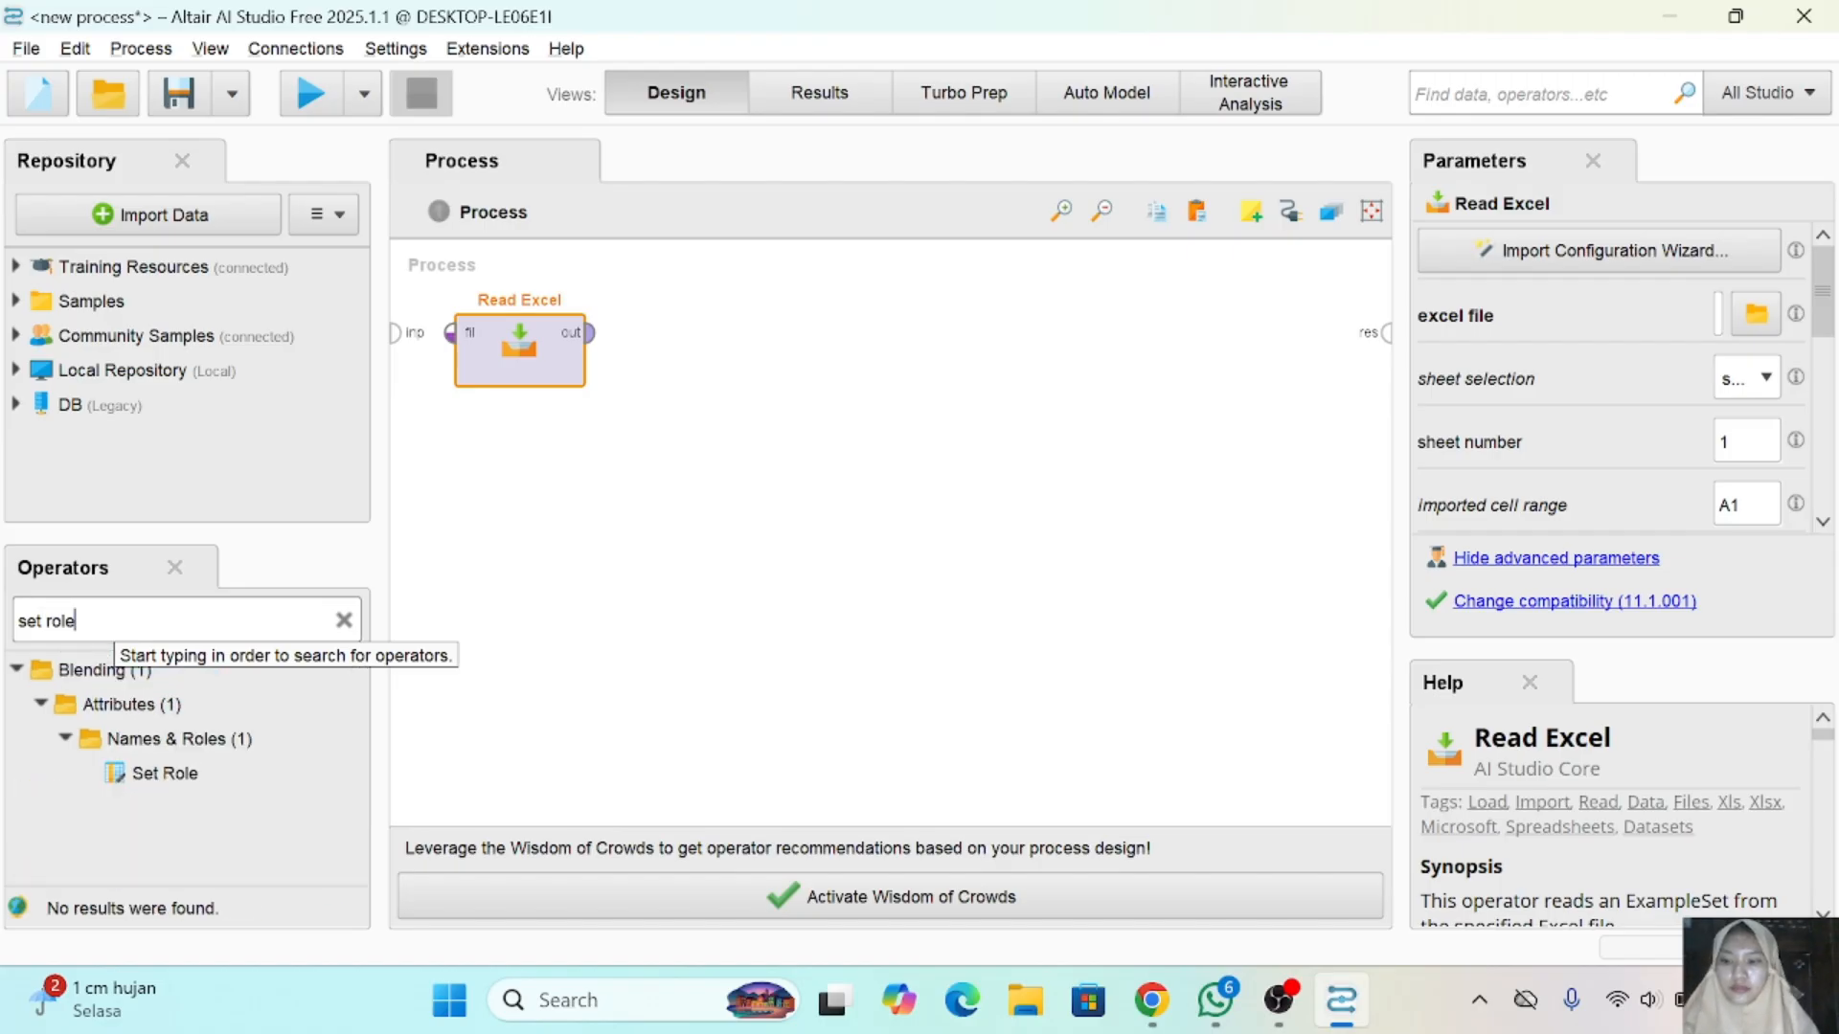
drag(163, 772, 644, 332)
click(163, 778)
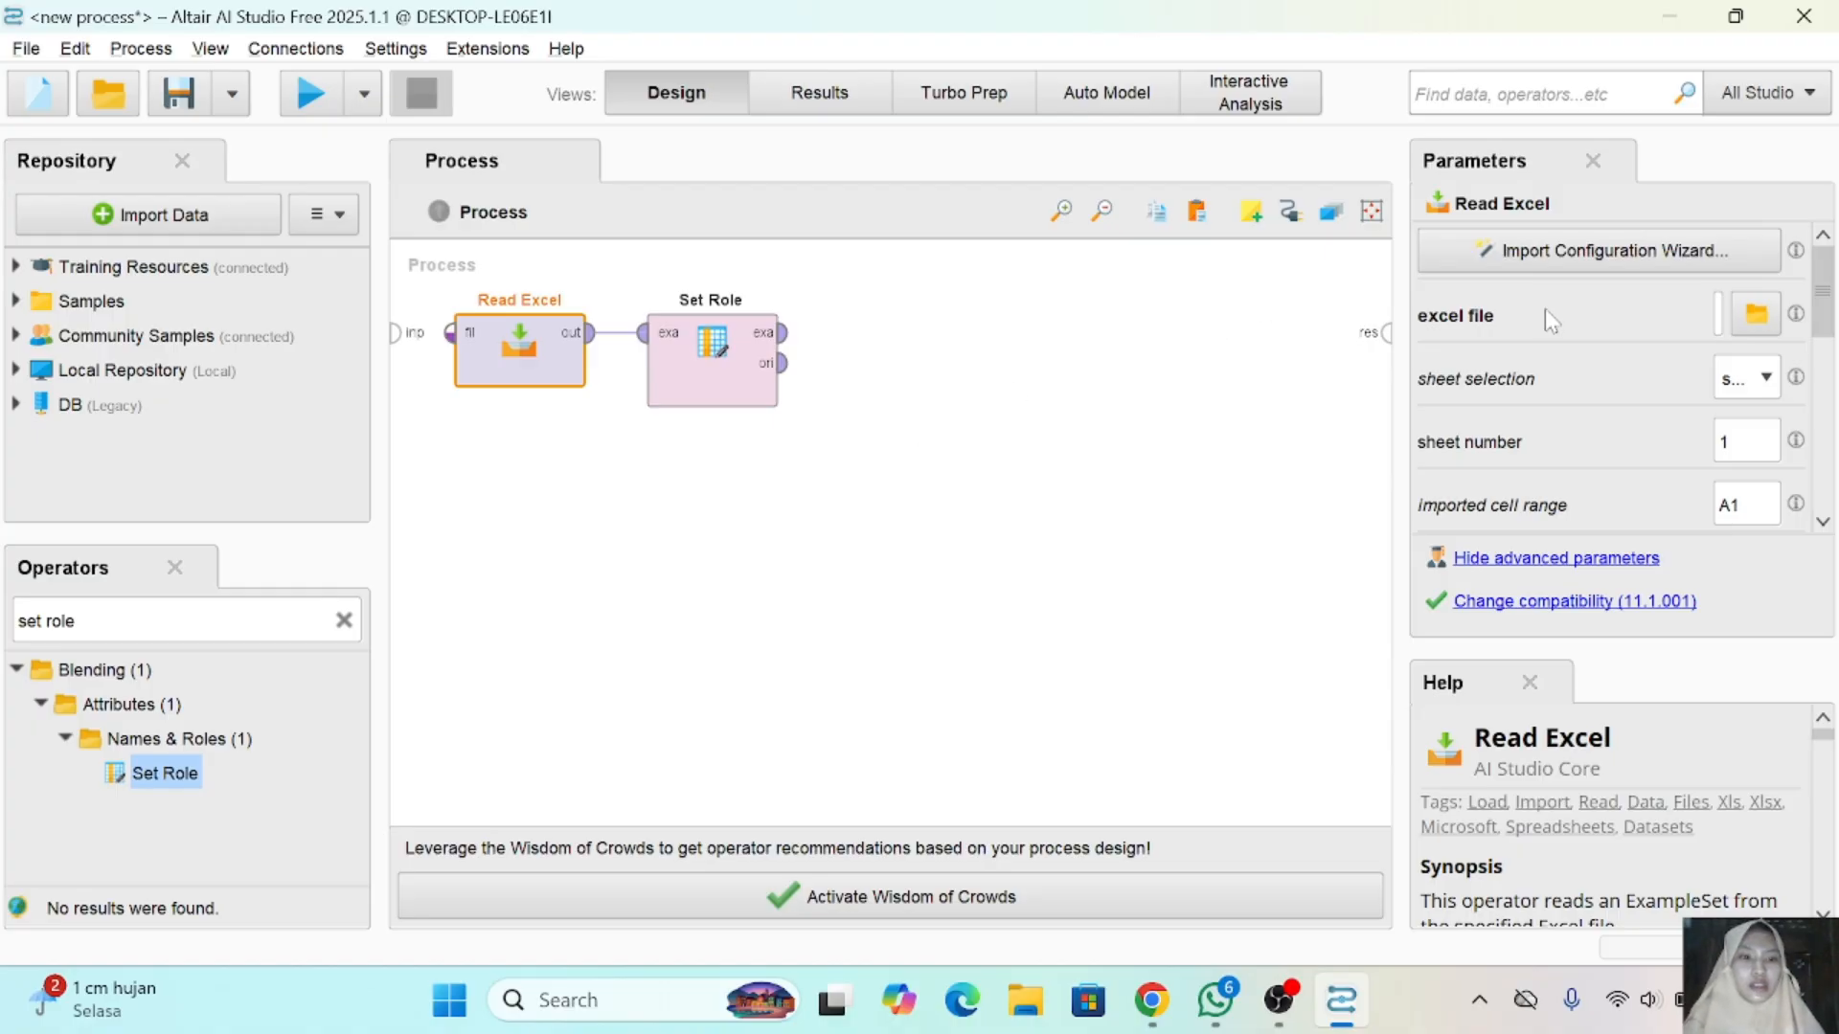
- Assign attribute K the target role label in the Set Role operator and apply the list
click(714, 364)
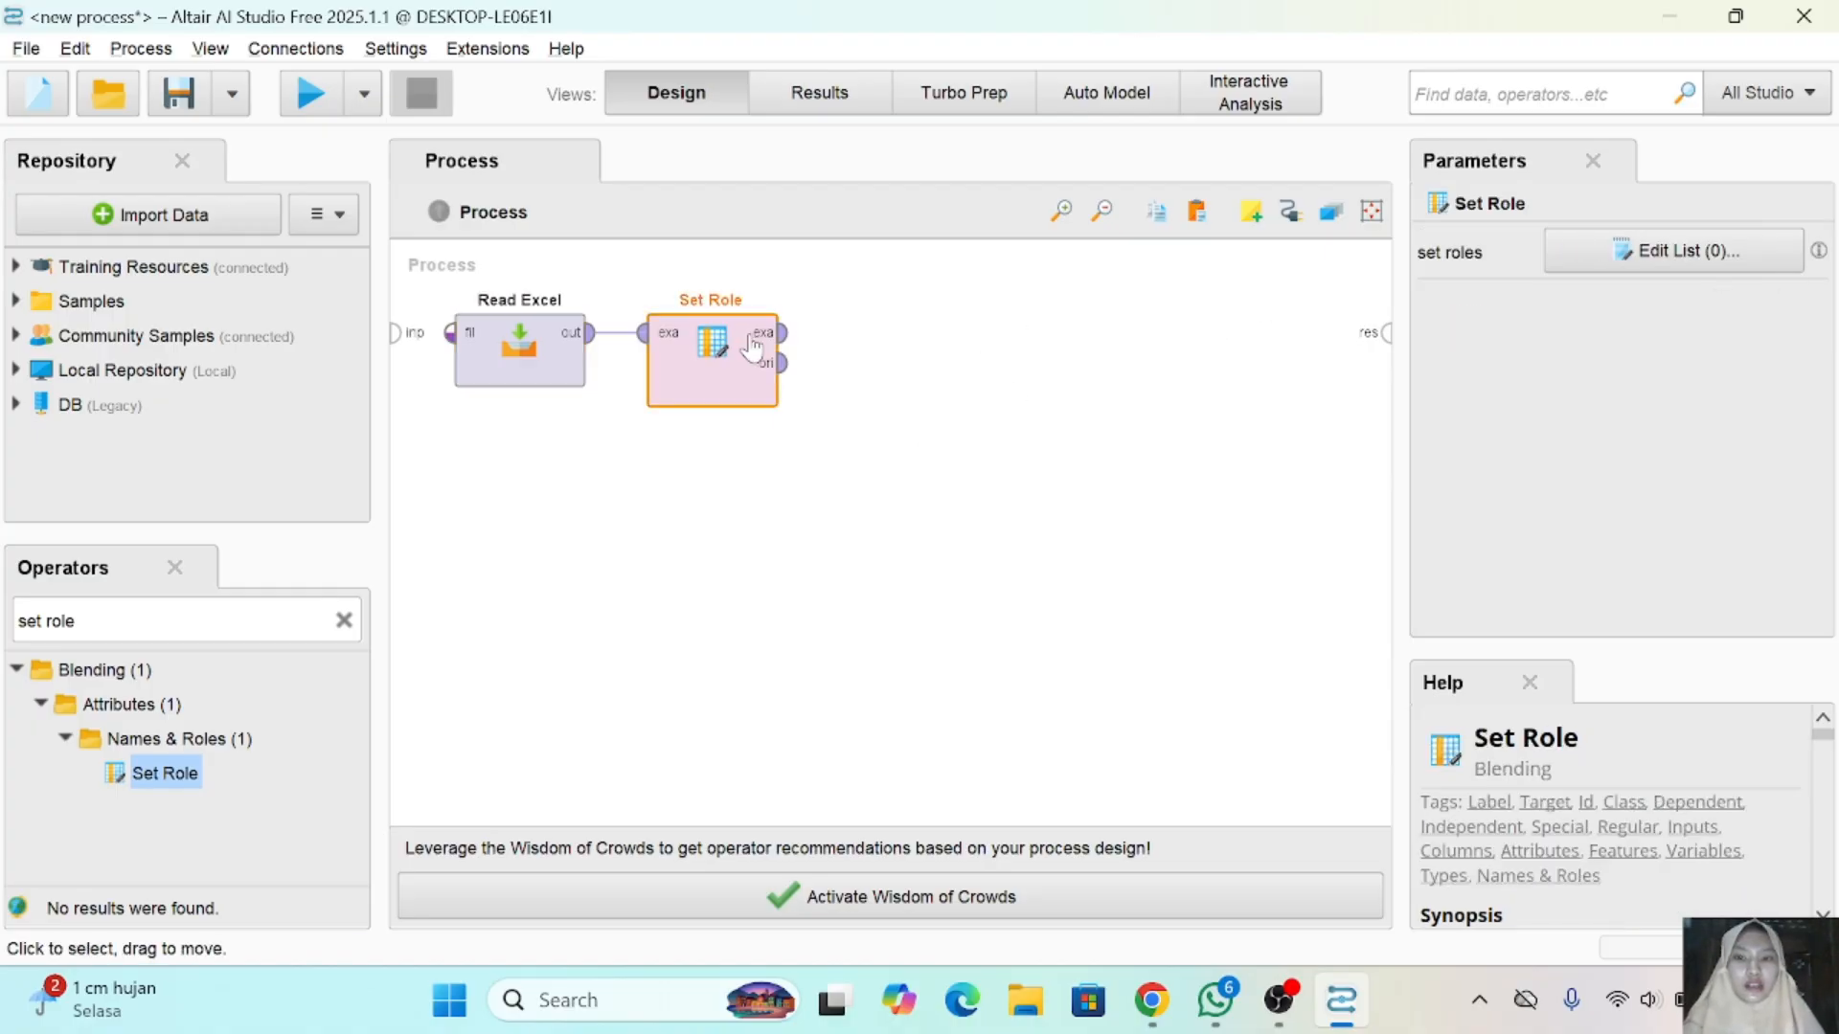
click(1732, 257)
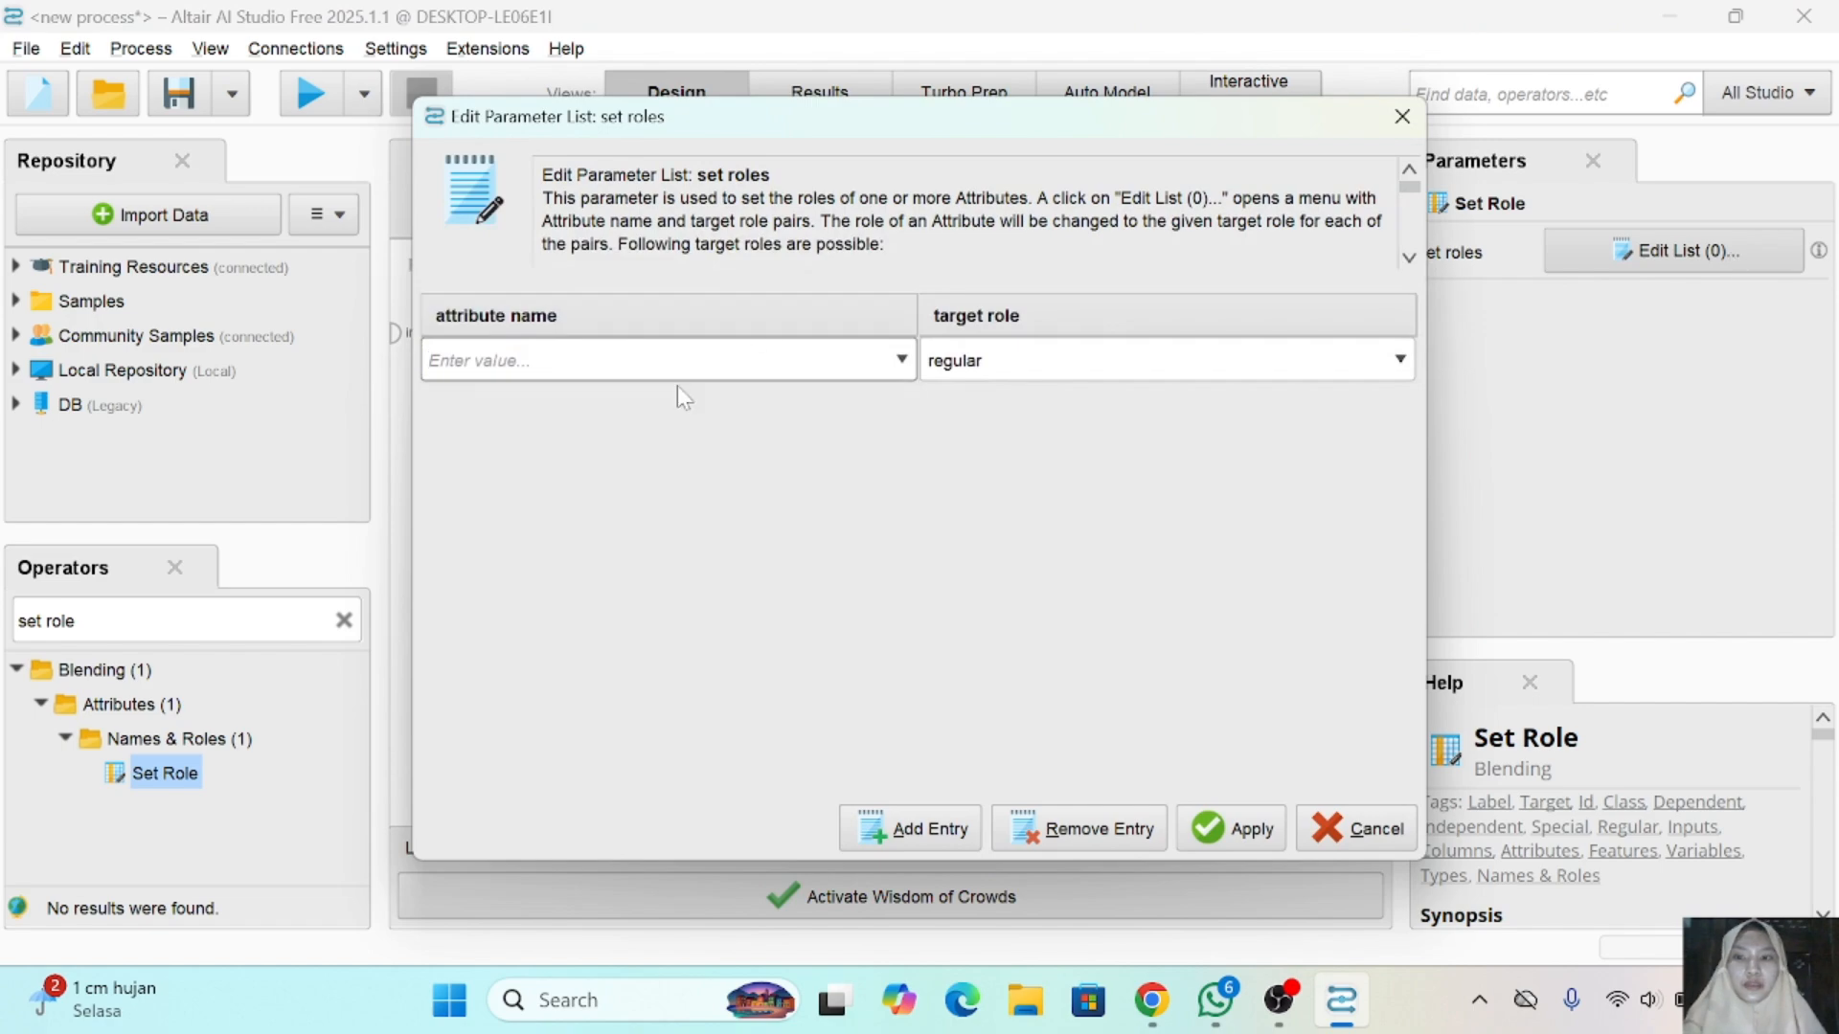
click(901, 361)
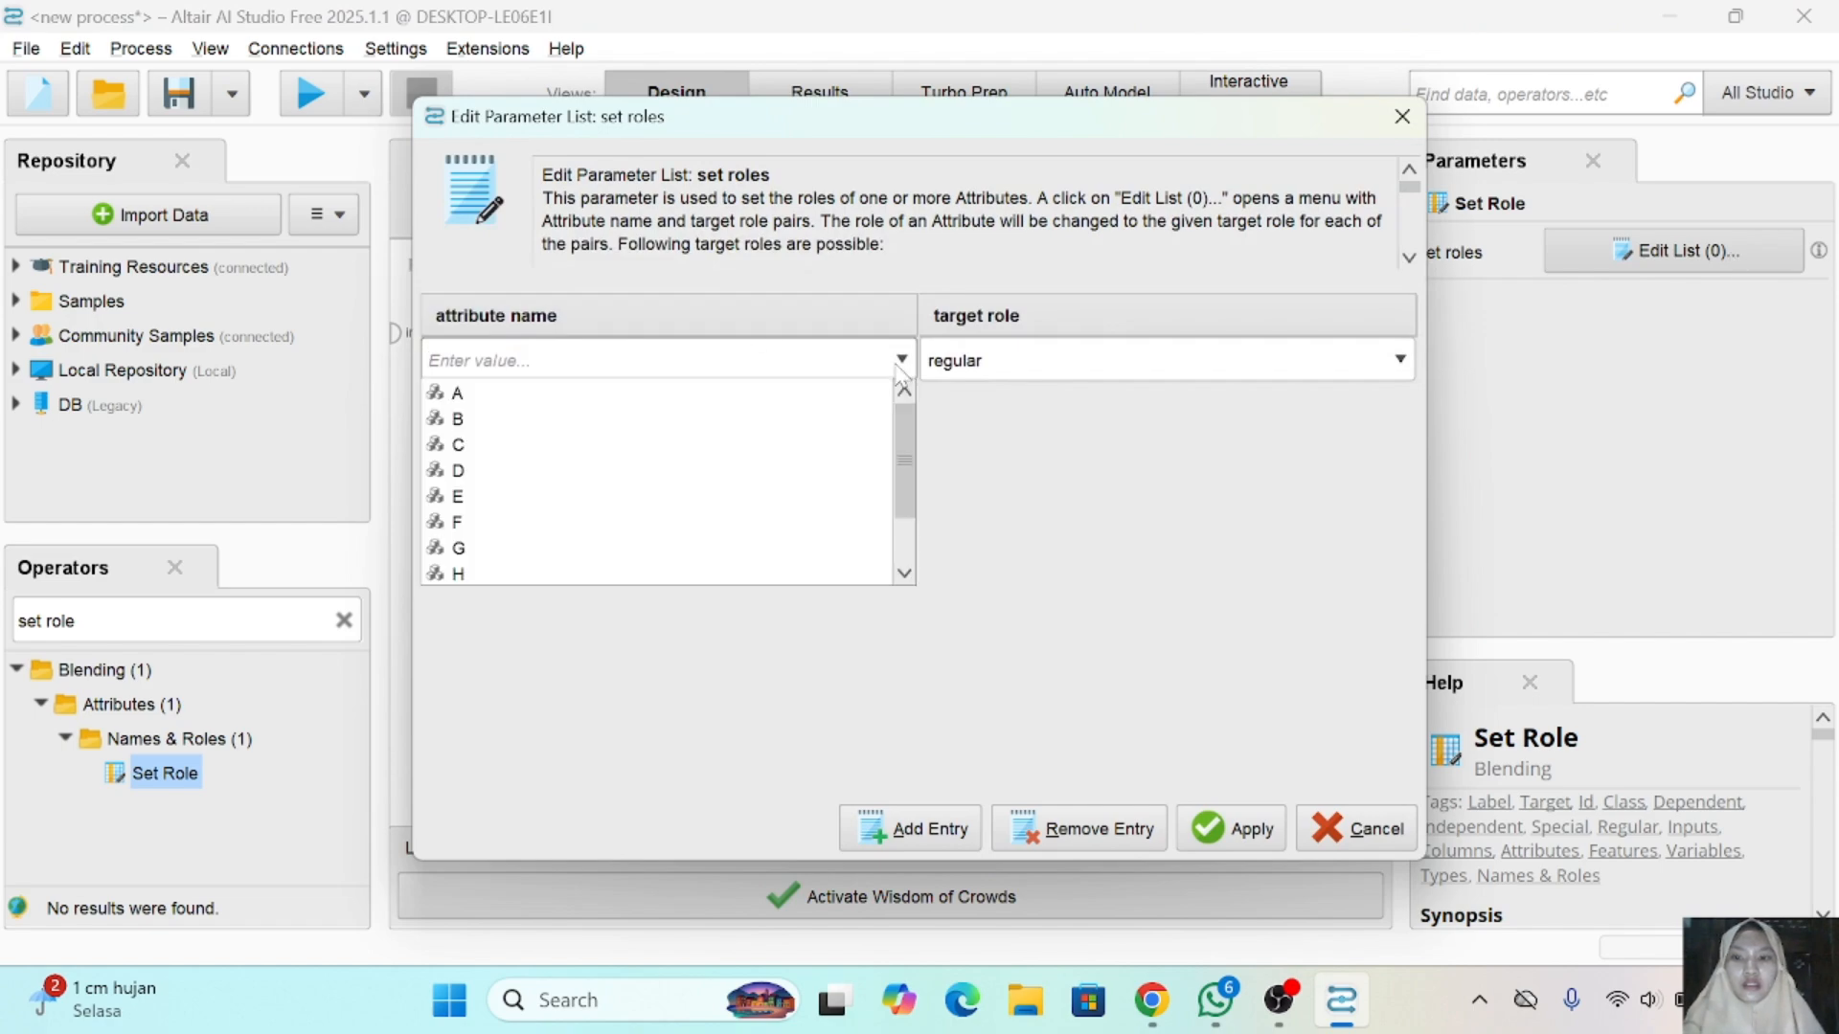
scroll(728, 500, down, 1)
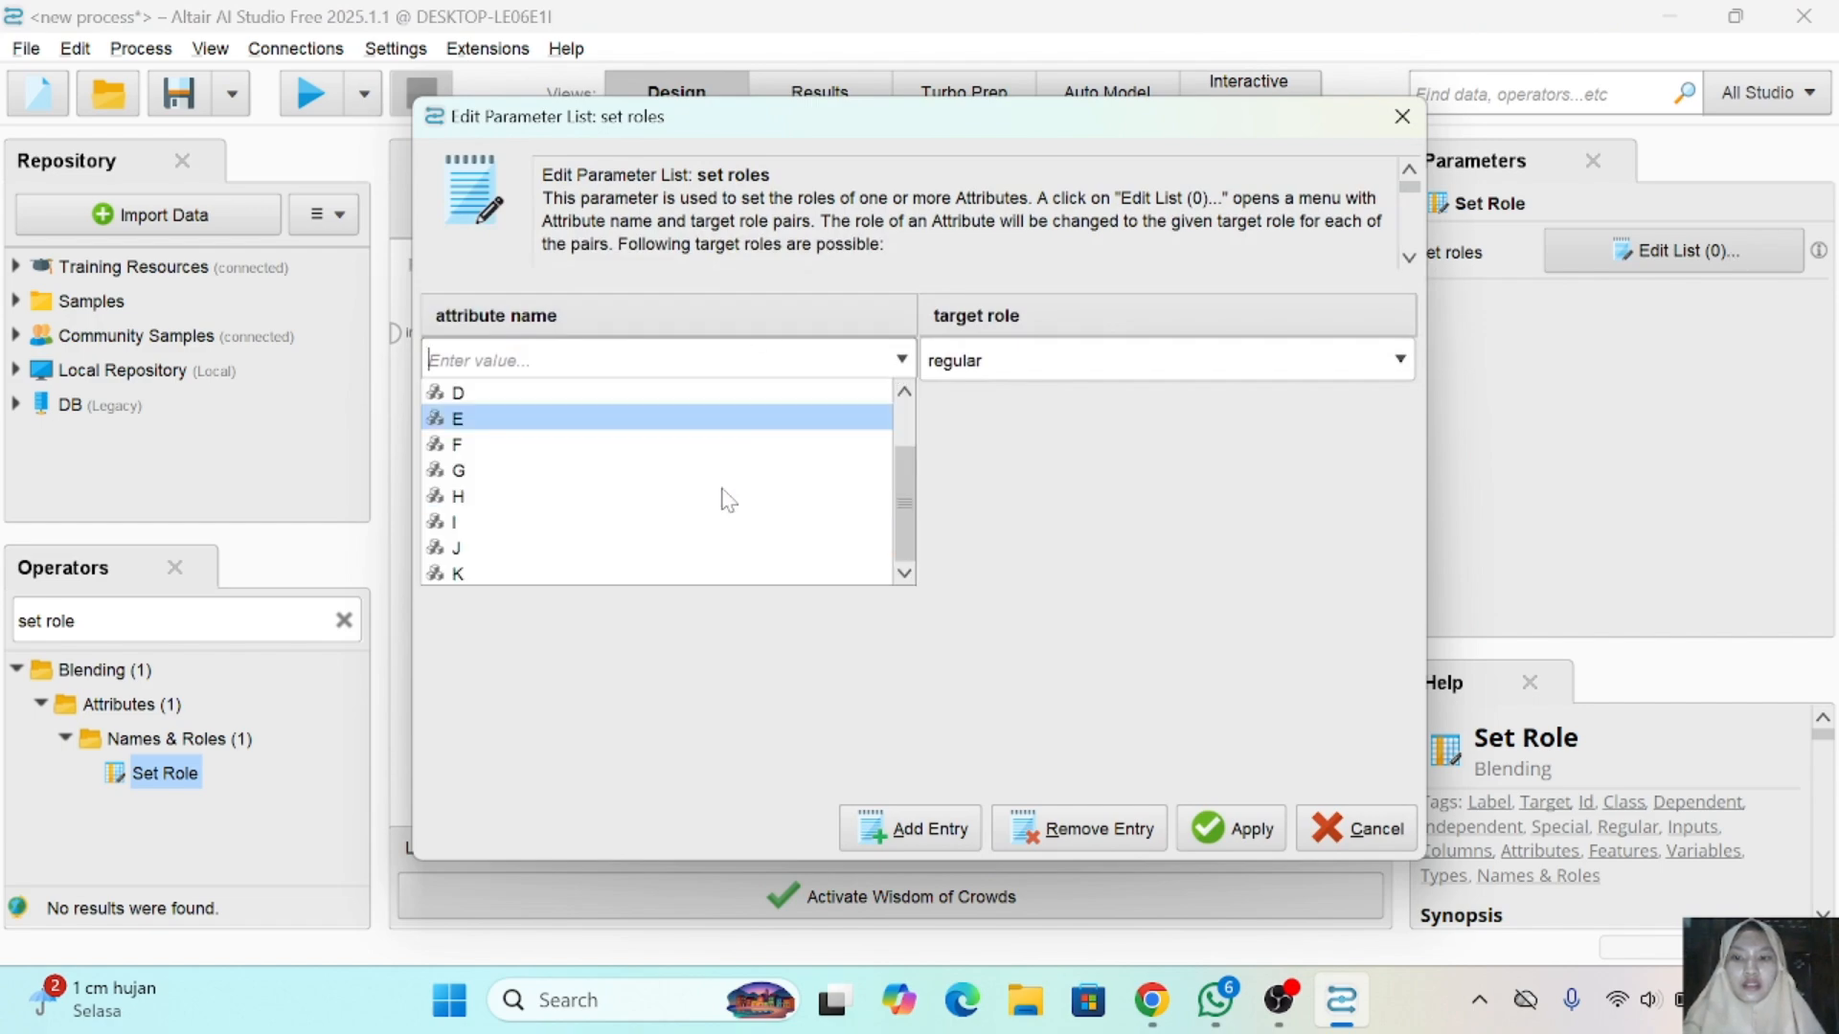
click(544, 573)
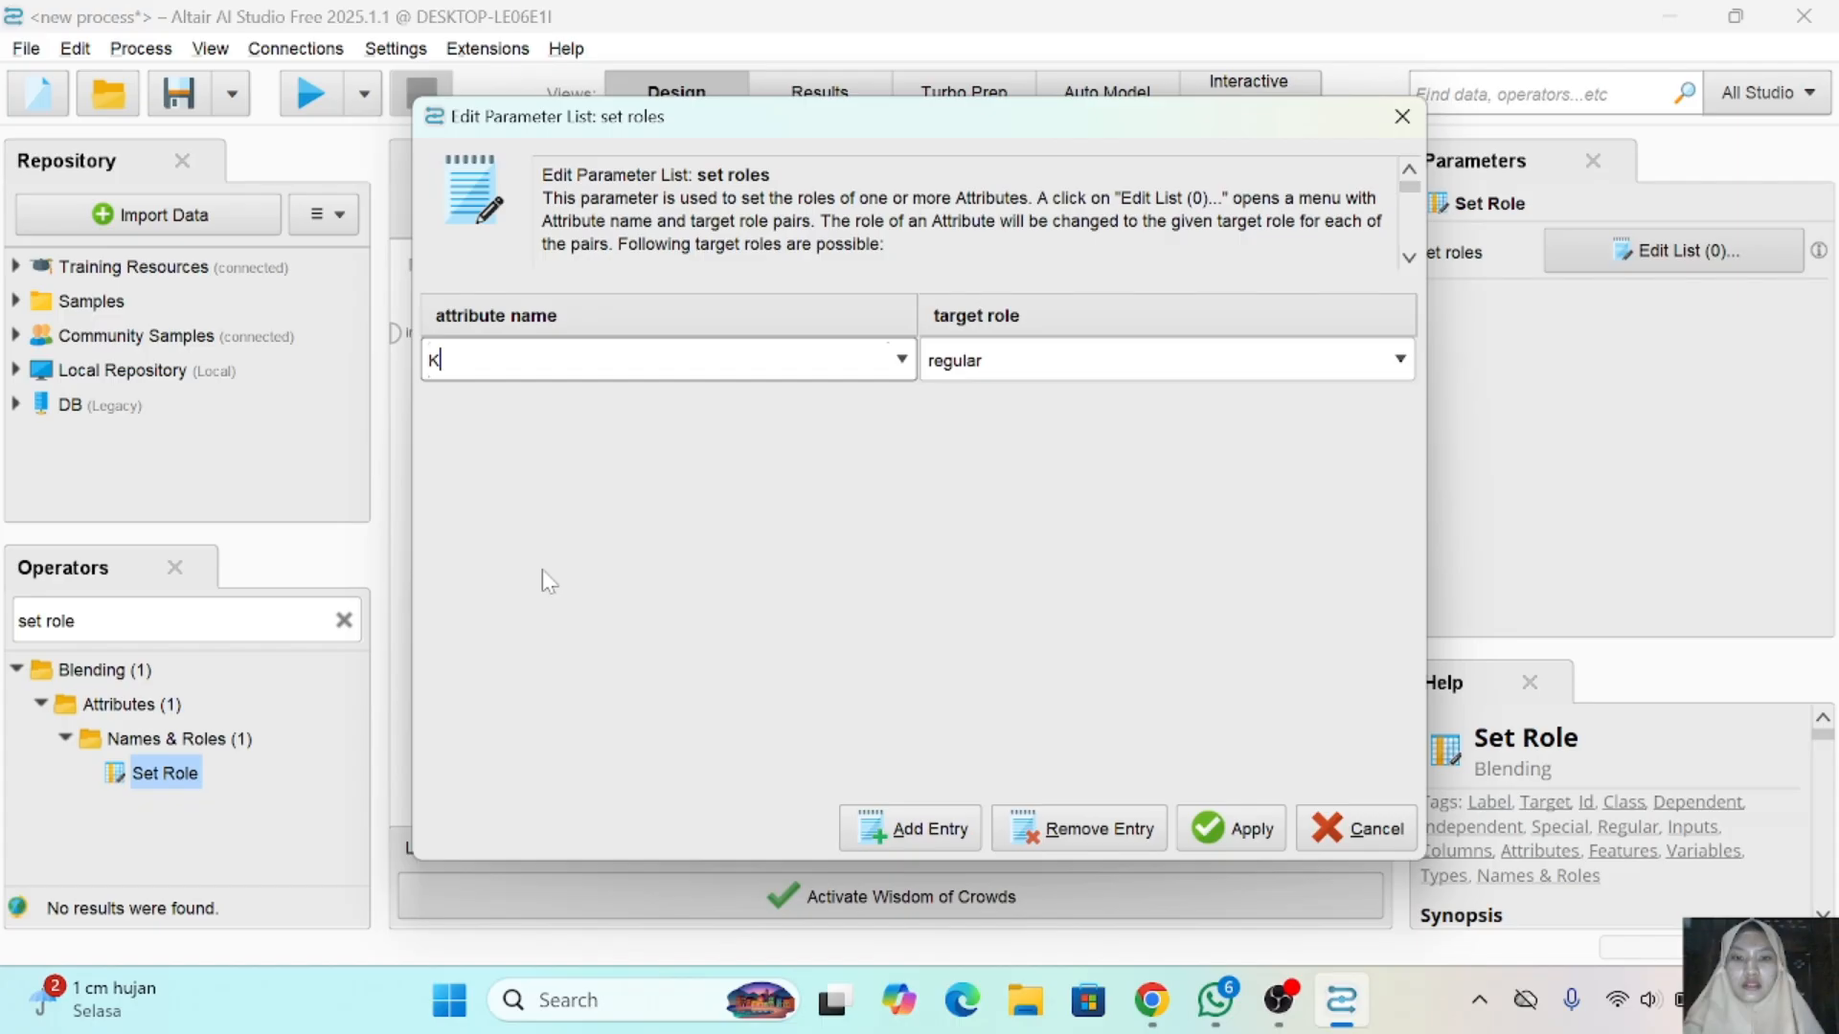
click(1400, 360)
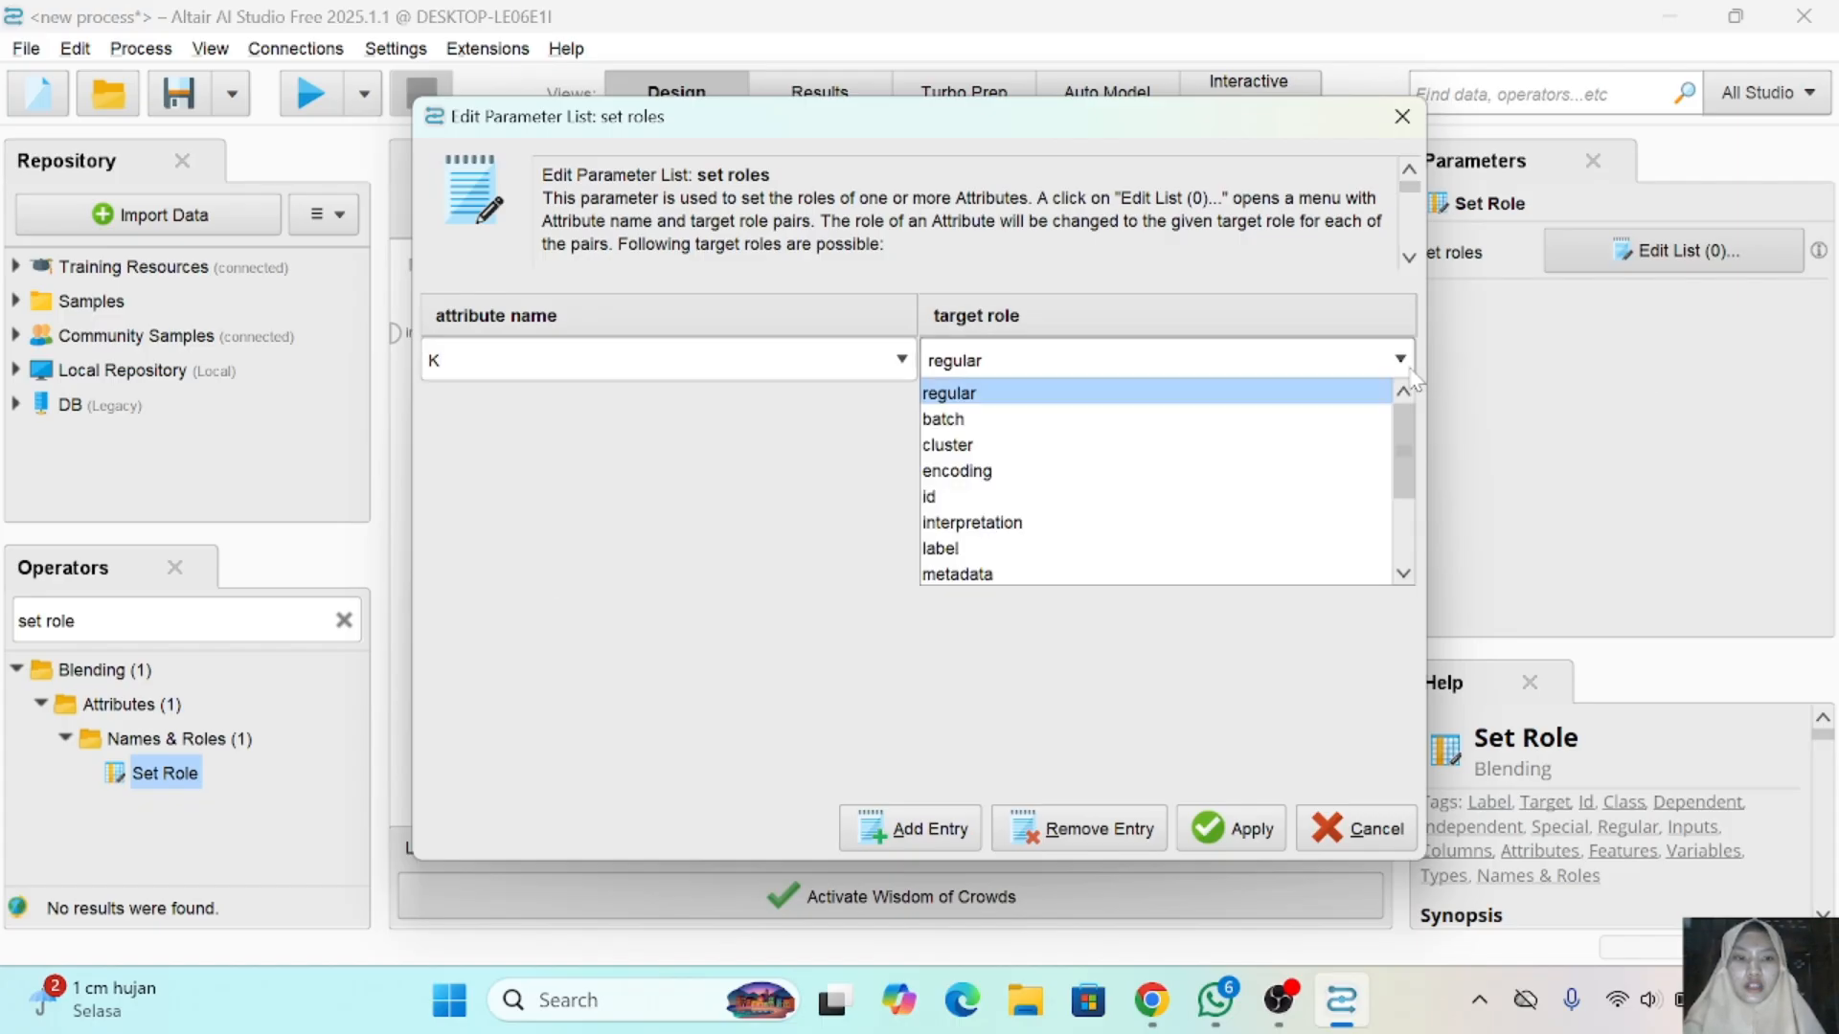
click(1021, 554)
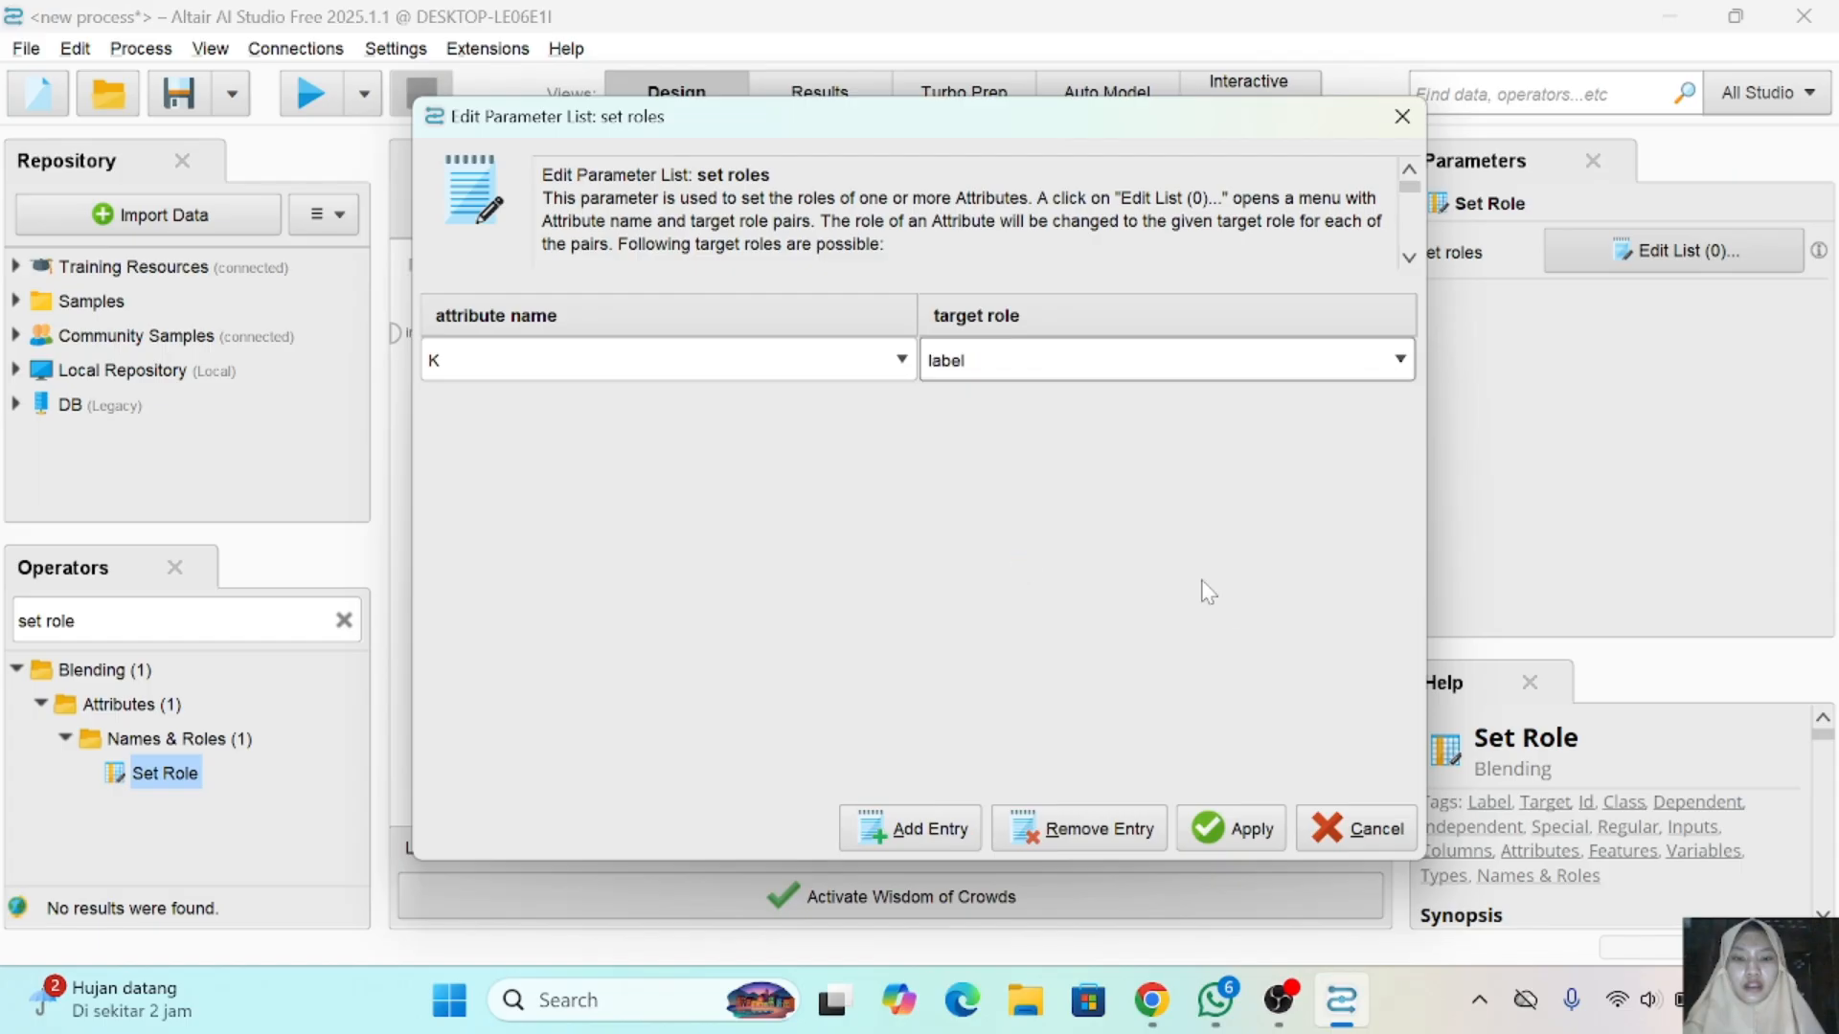
click(1226, 827)
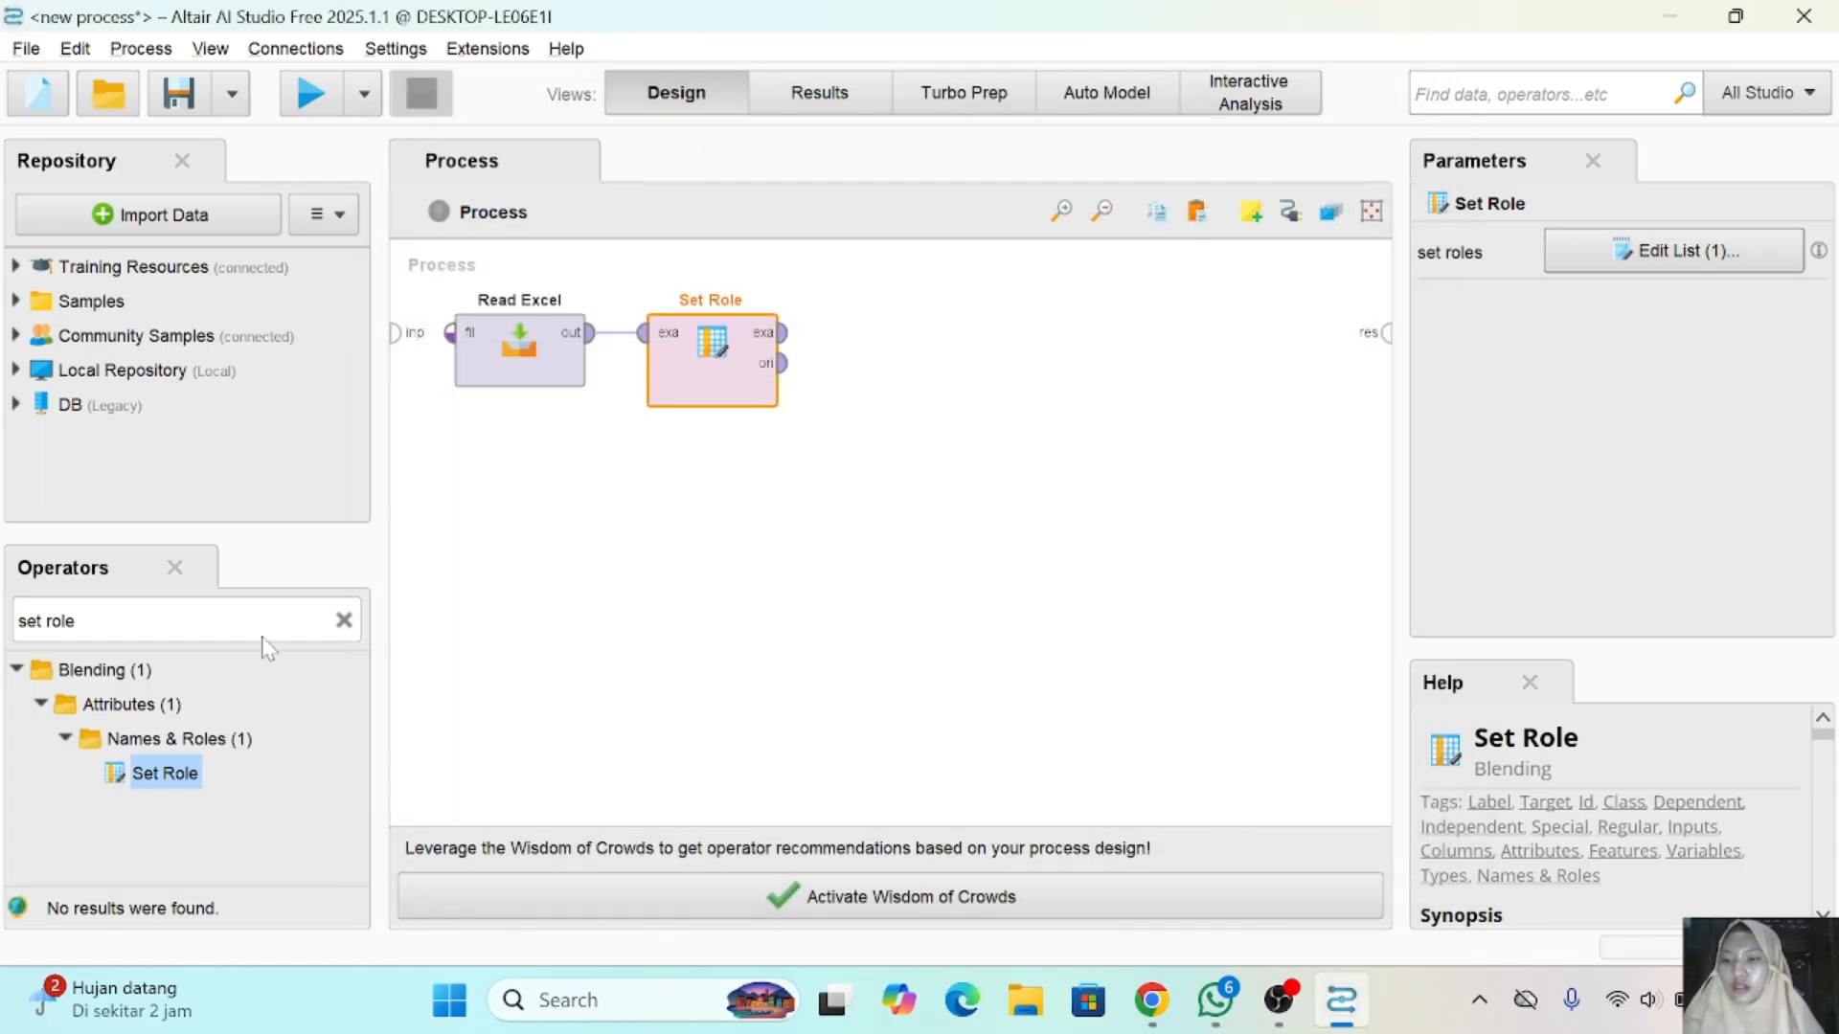
- Find the k-NN operator and add it after Set Role, connected to its example set output
key(ctrl+a)
text(knn)
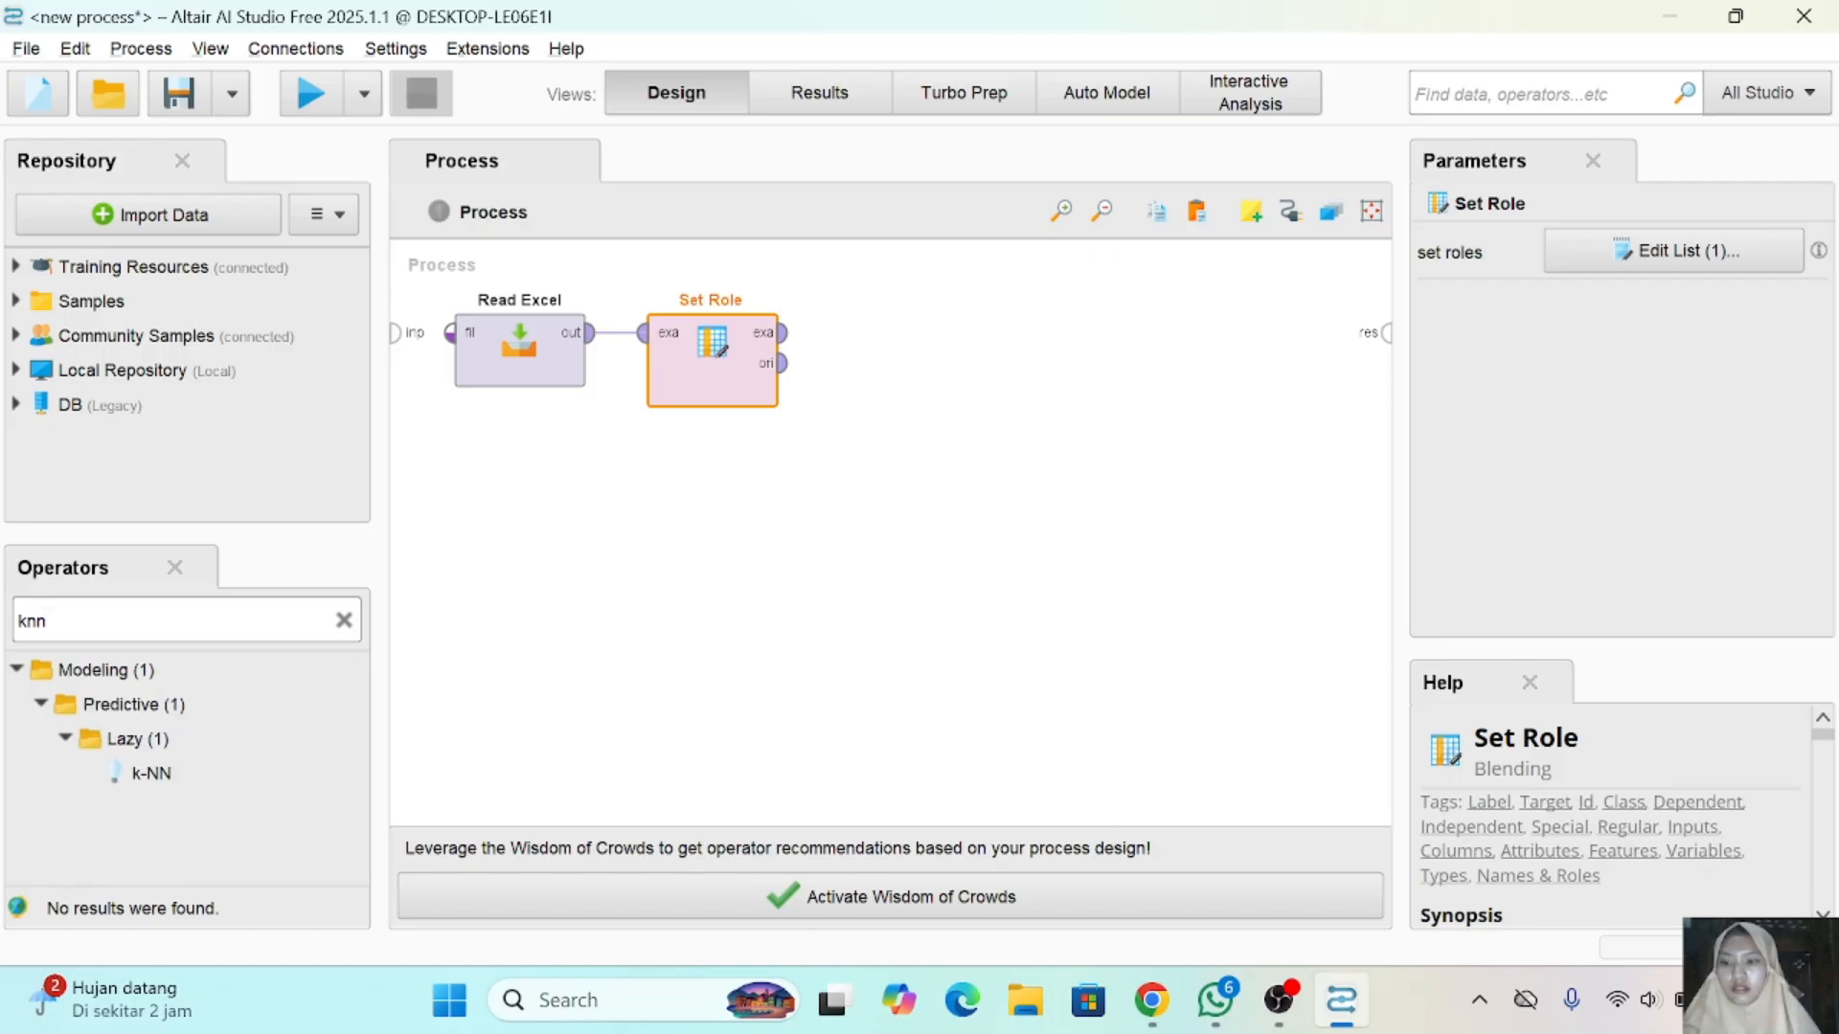
mouse_move(154, 773)
mouse_down()
mouse_move(251, 736)
mouse_move(870, 361)
mouse_move(809, 335)
mouse_move(835, 332)
mouse_up()
- Add an Apply Model operator after k-NN and connect the k-NN model output to its model input
click(46, 621)
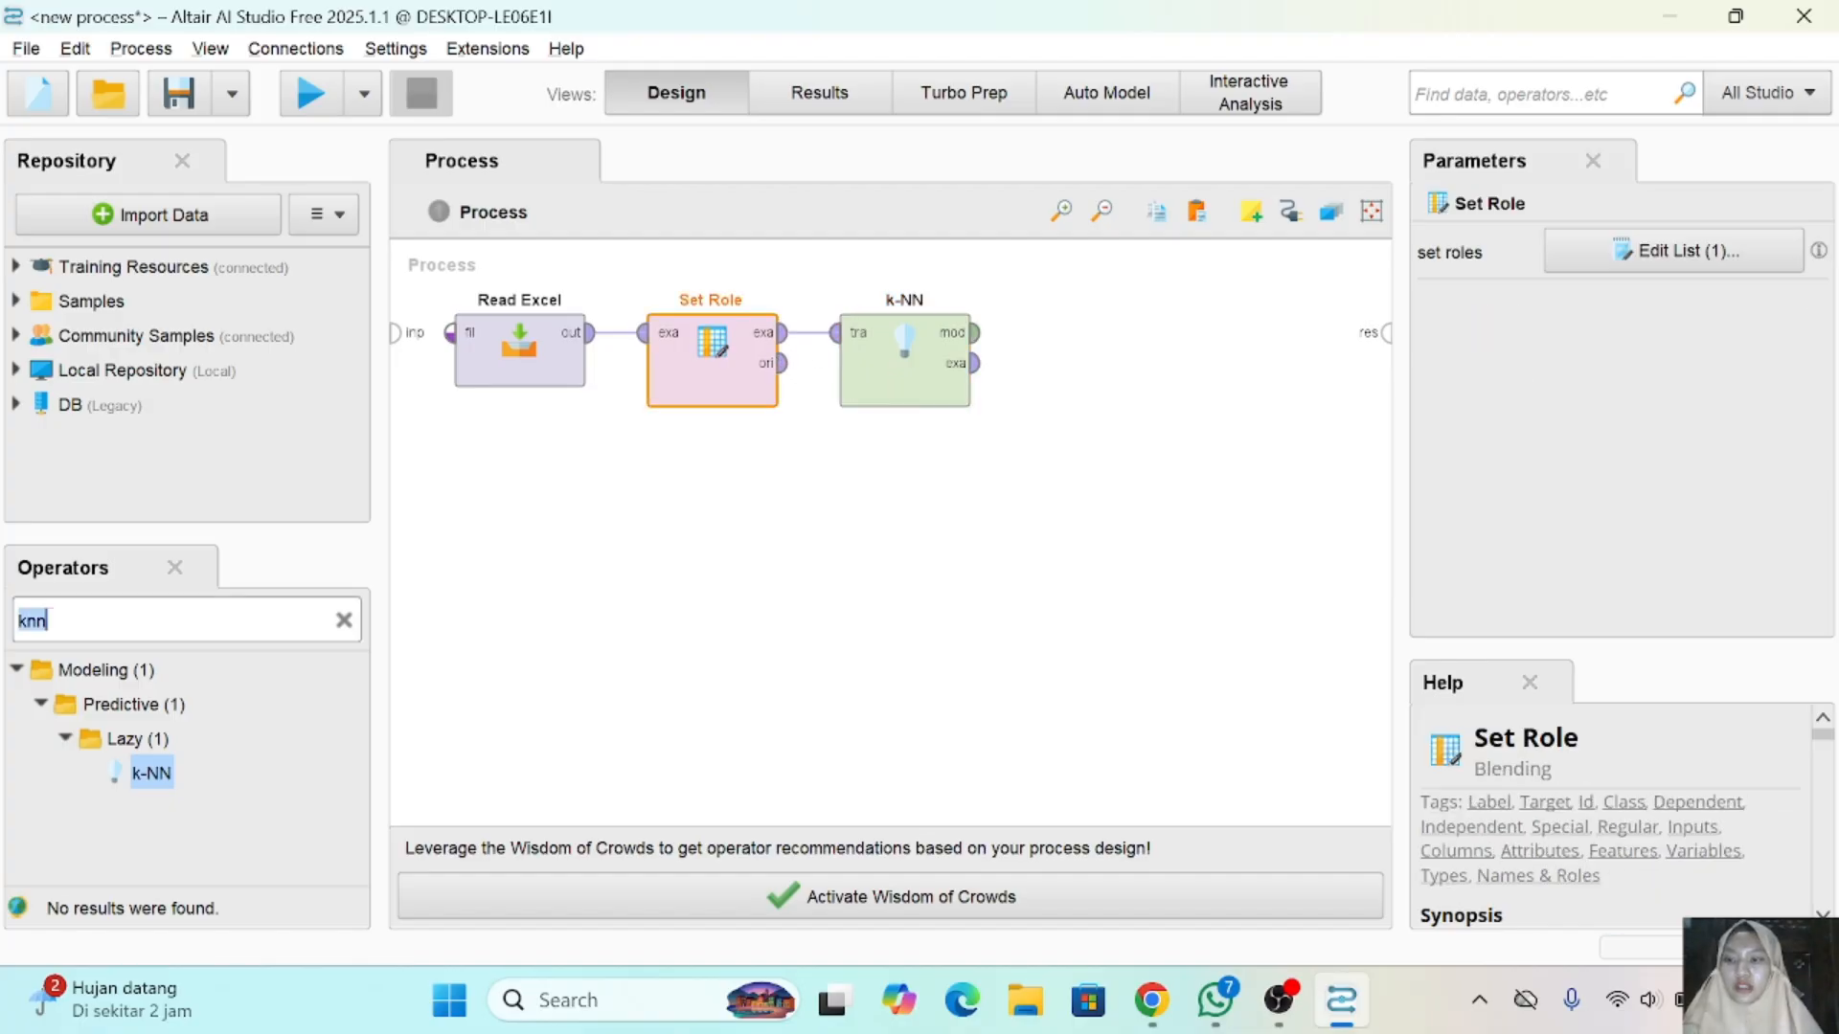
text(a)
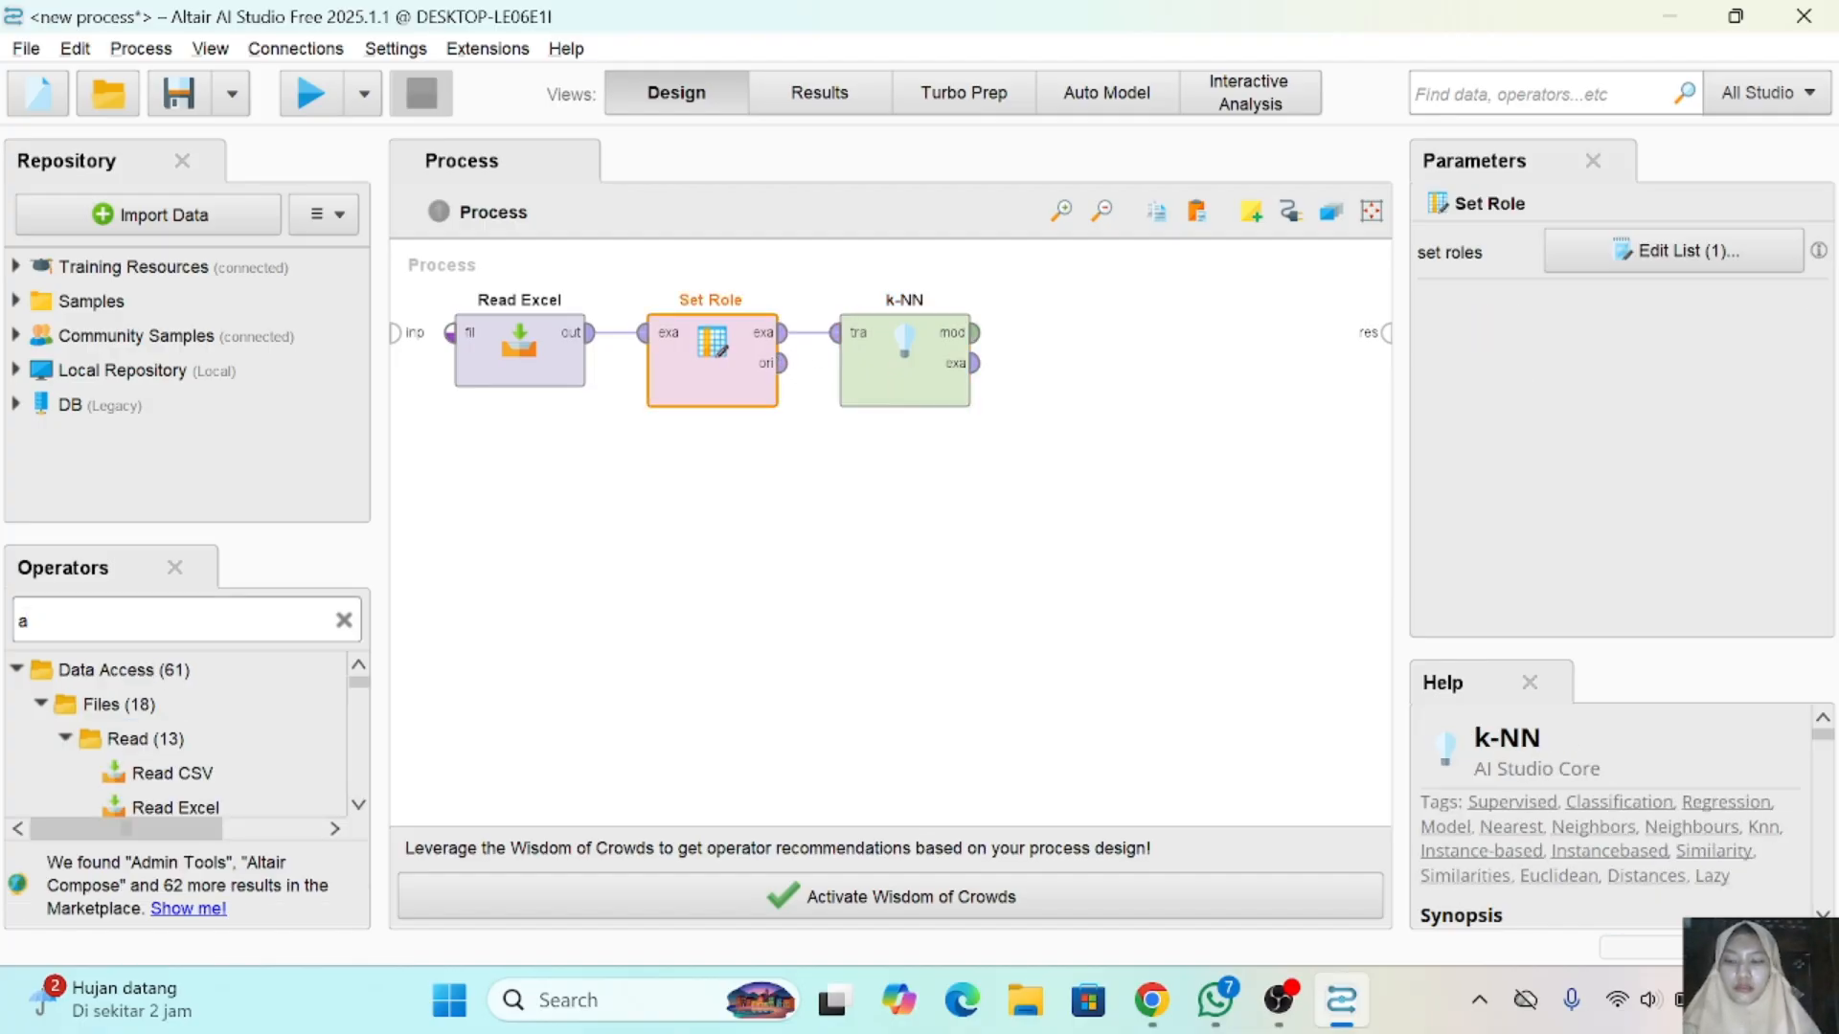
text(pl)
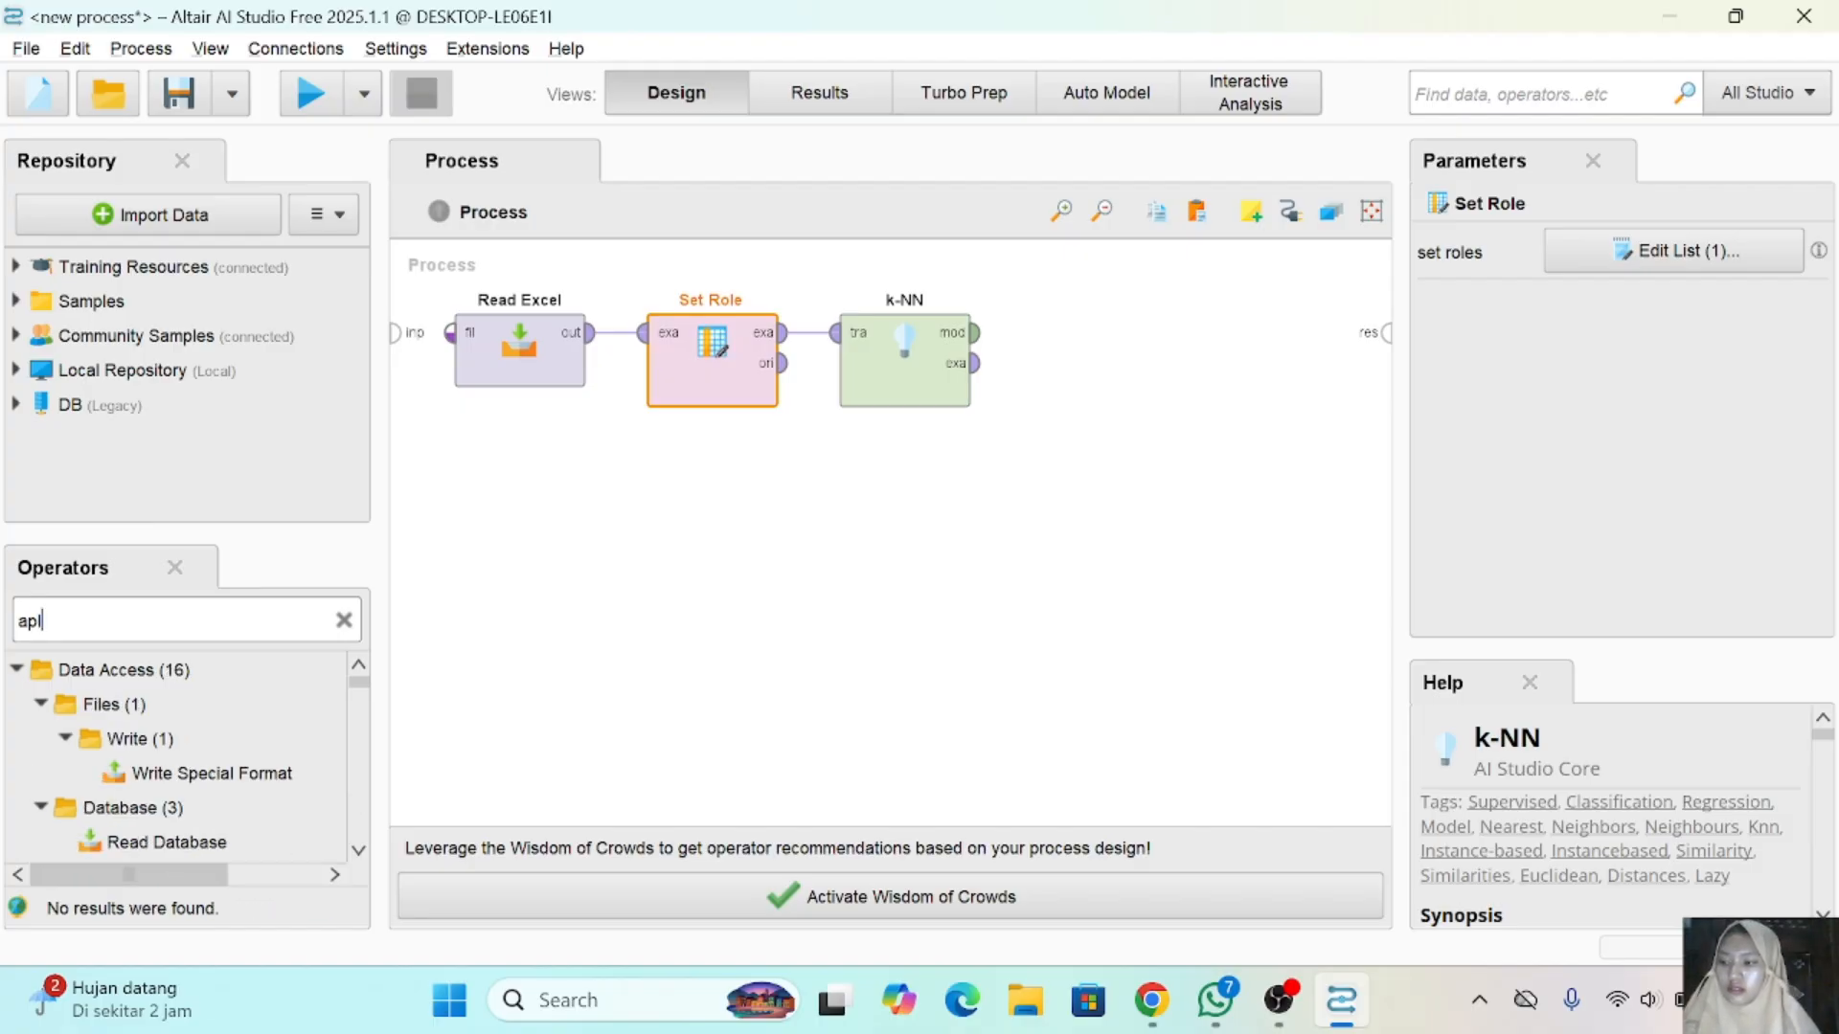
key(BackSpace)
text(pl)
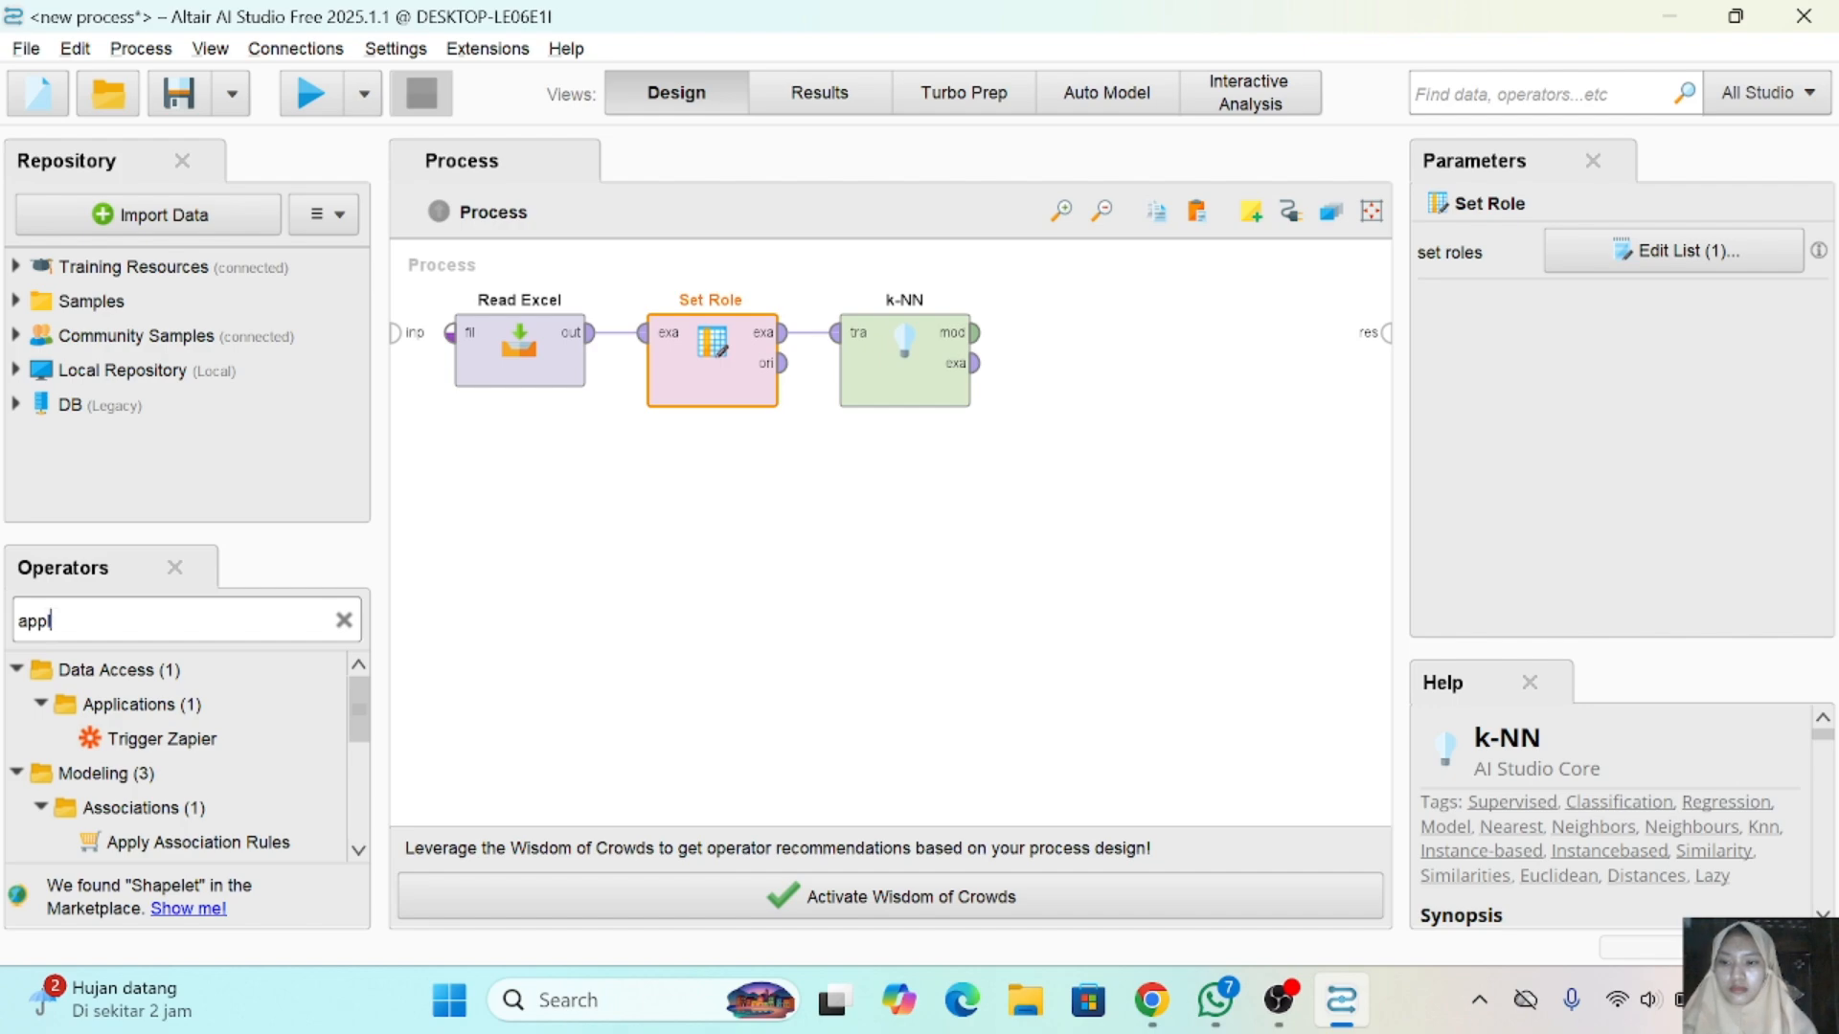
text(ay mo)
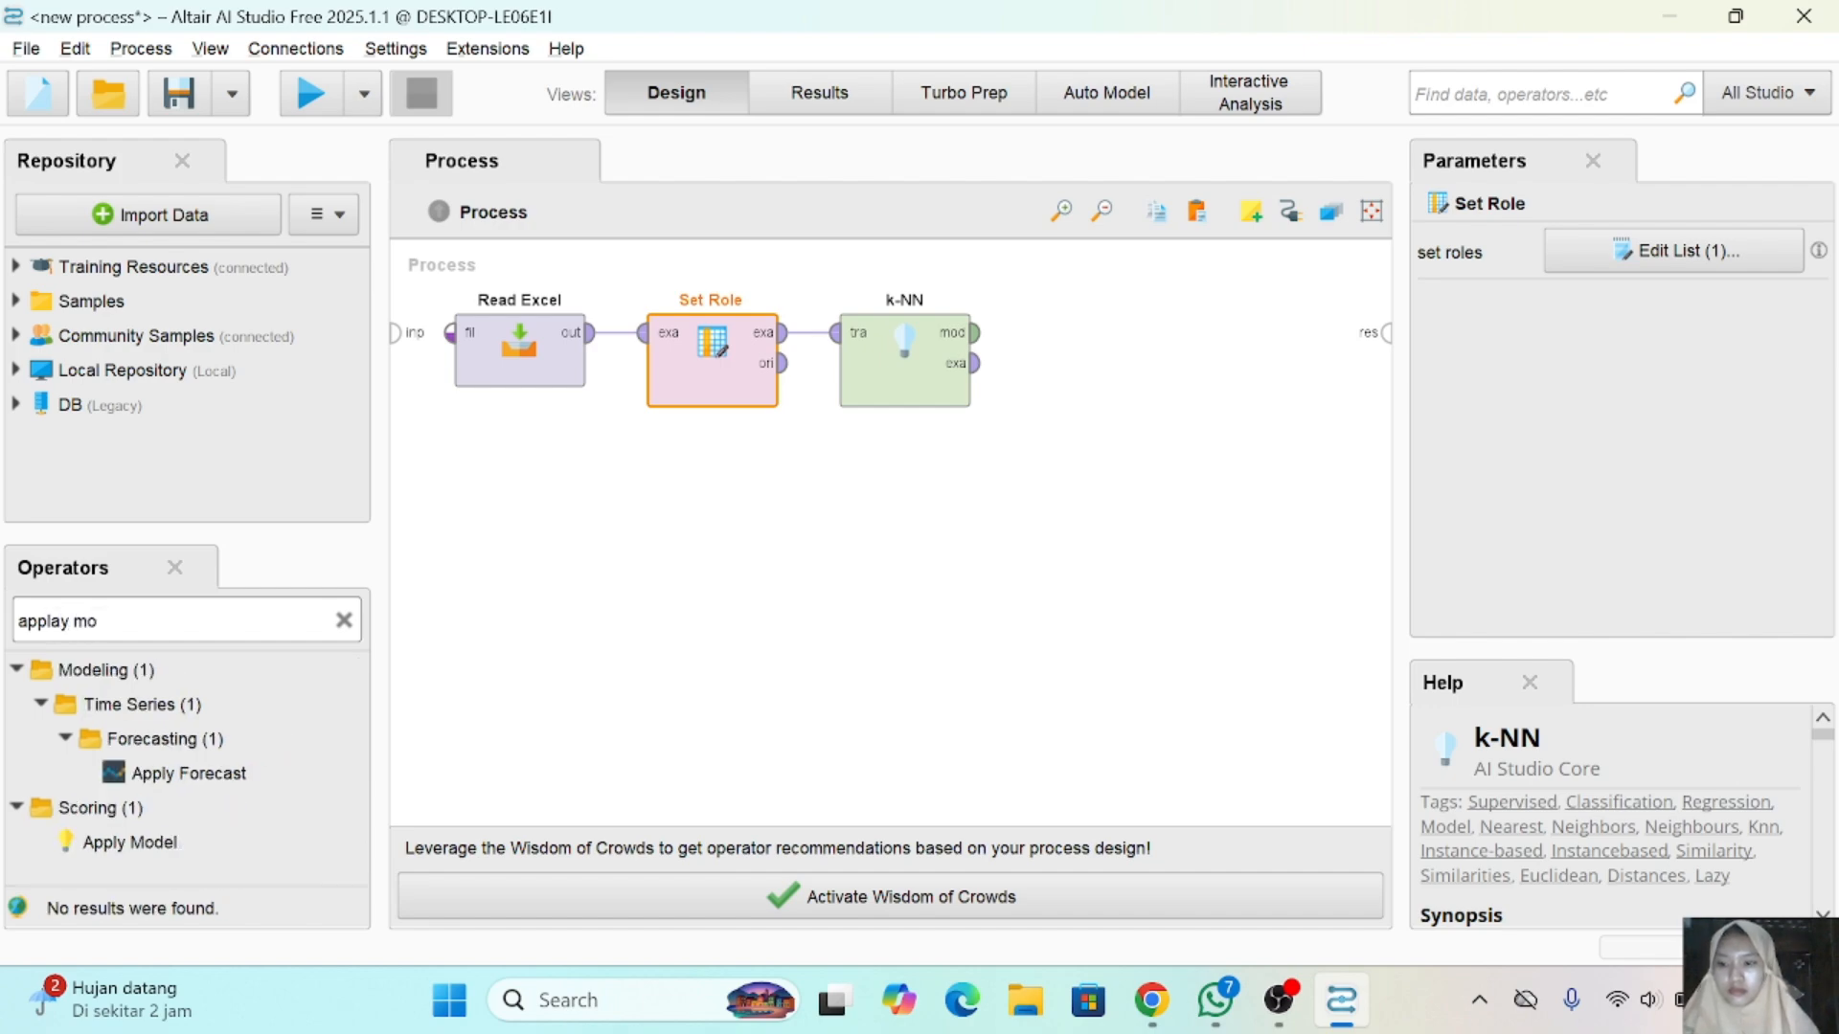
drag(134, 843, 1087, 345)
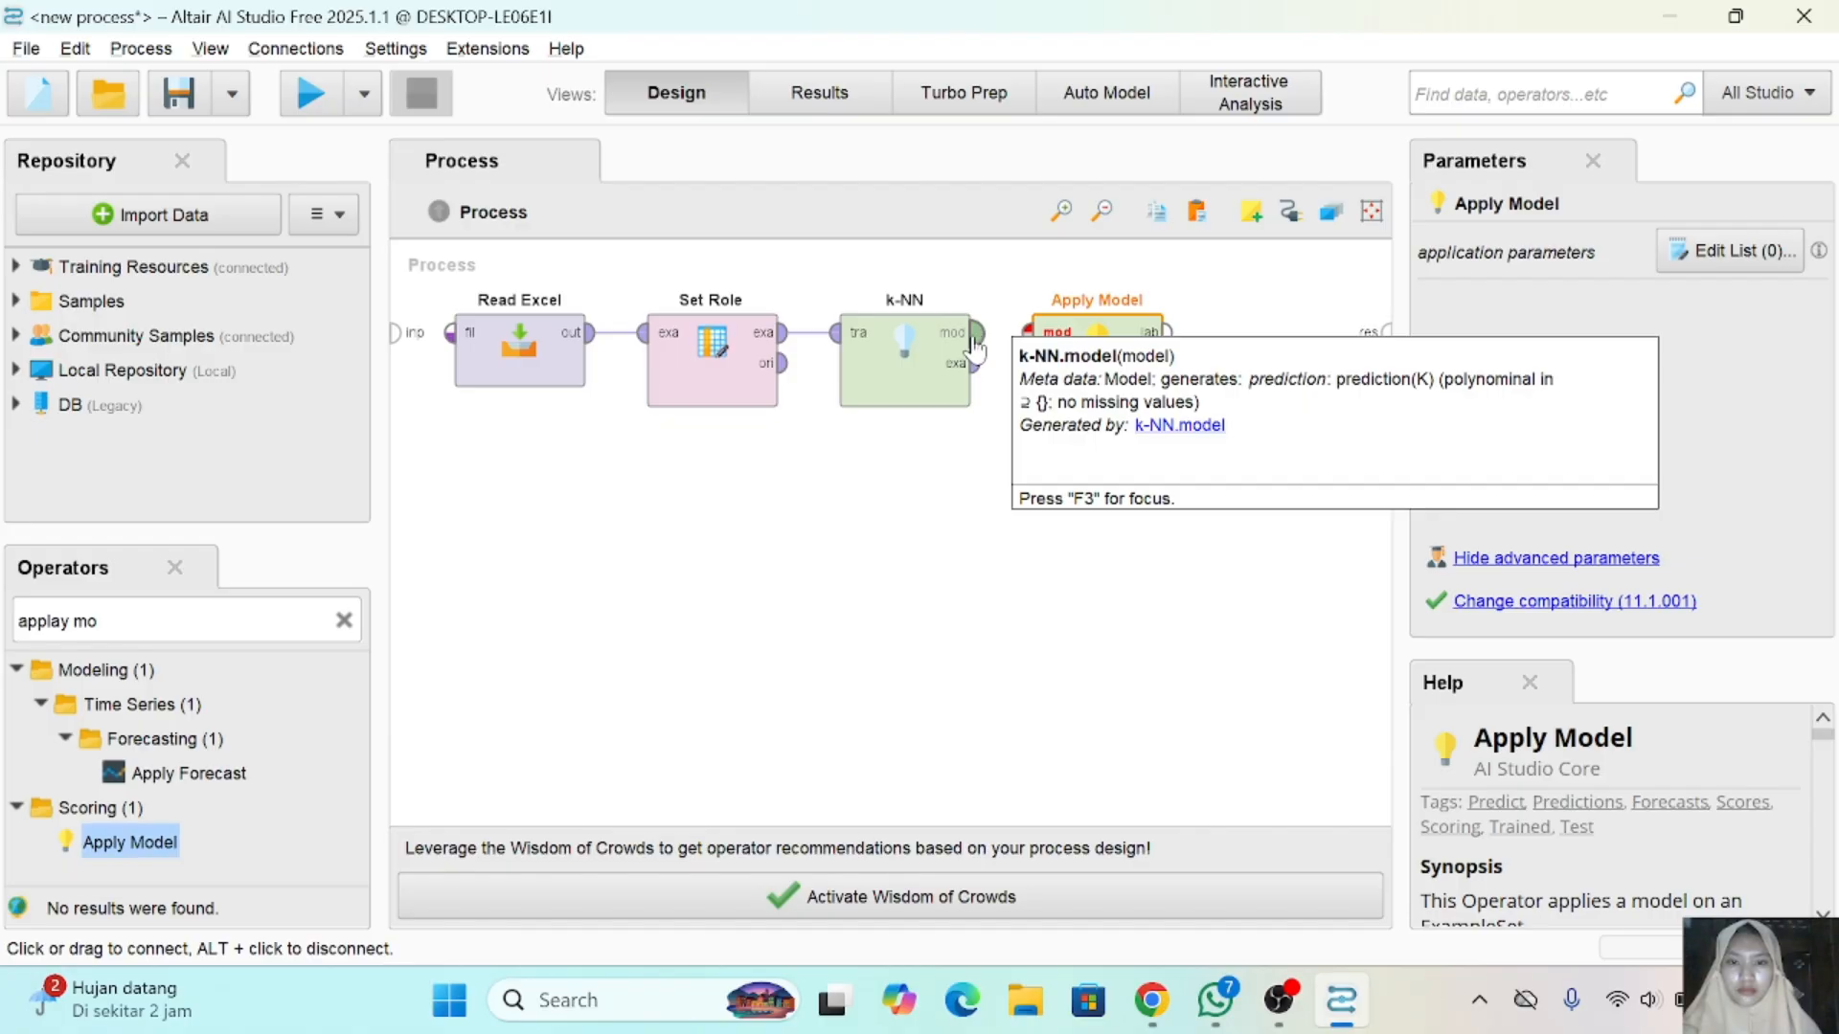
click(979, 340)
click(1039, 340)
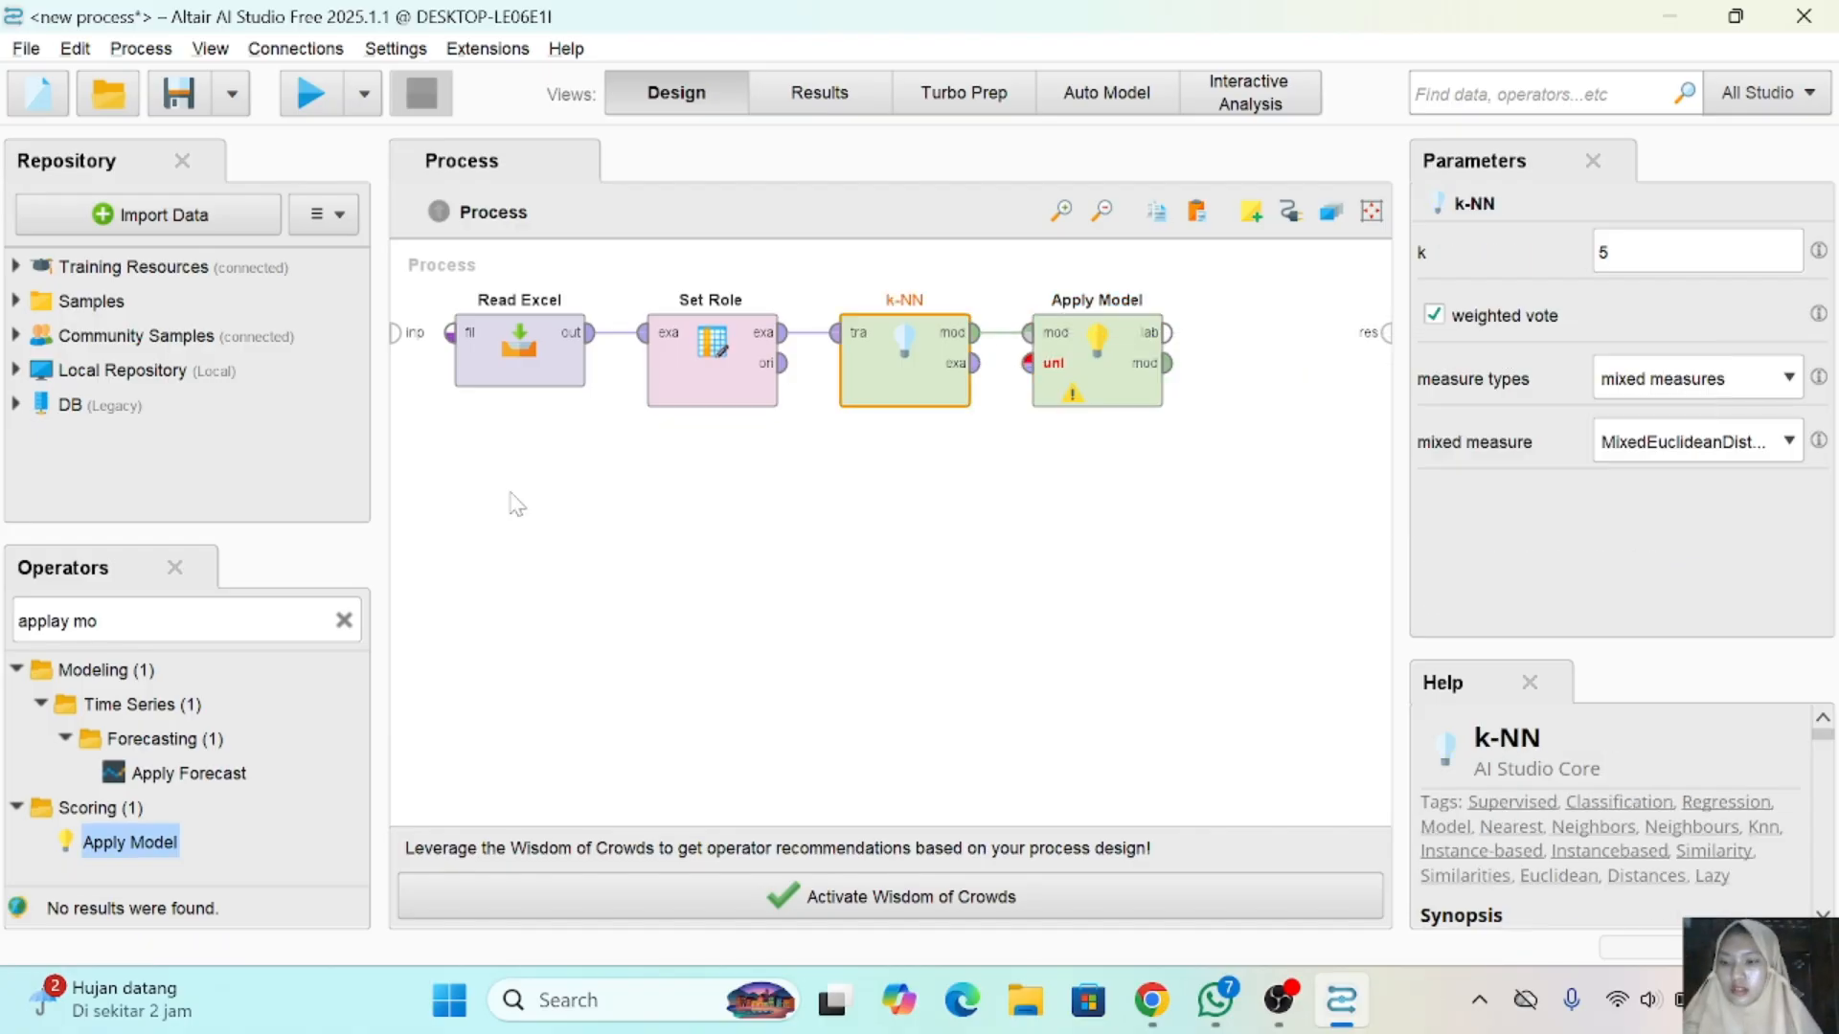
- Find the Performance (Classification) operator and add it to the process after Apply Model
click(144, 620)
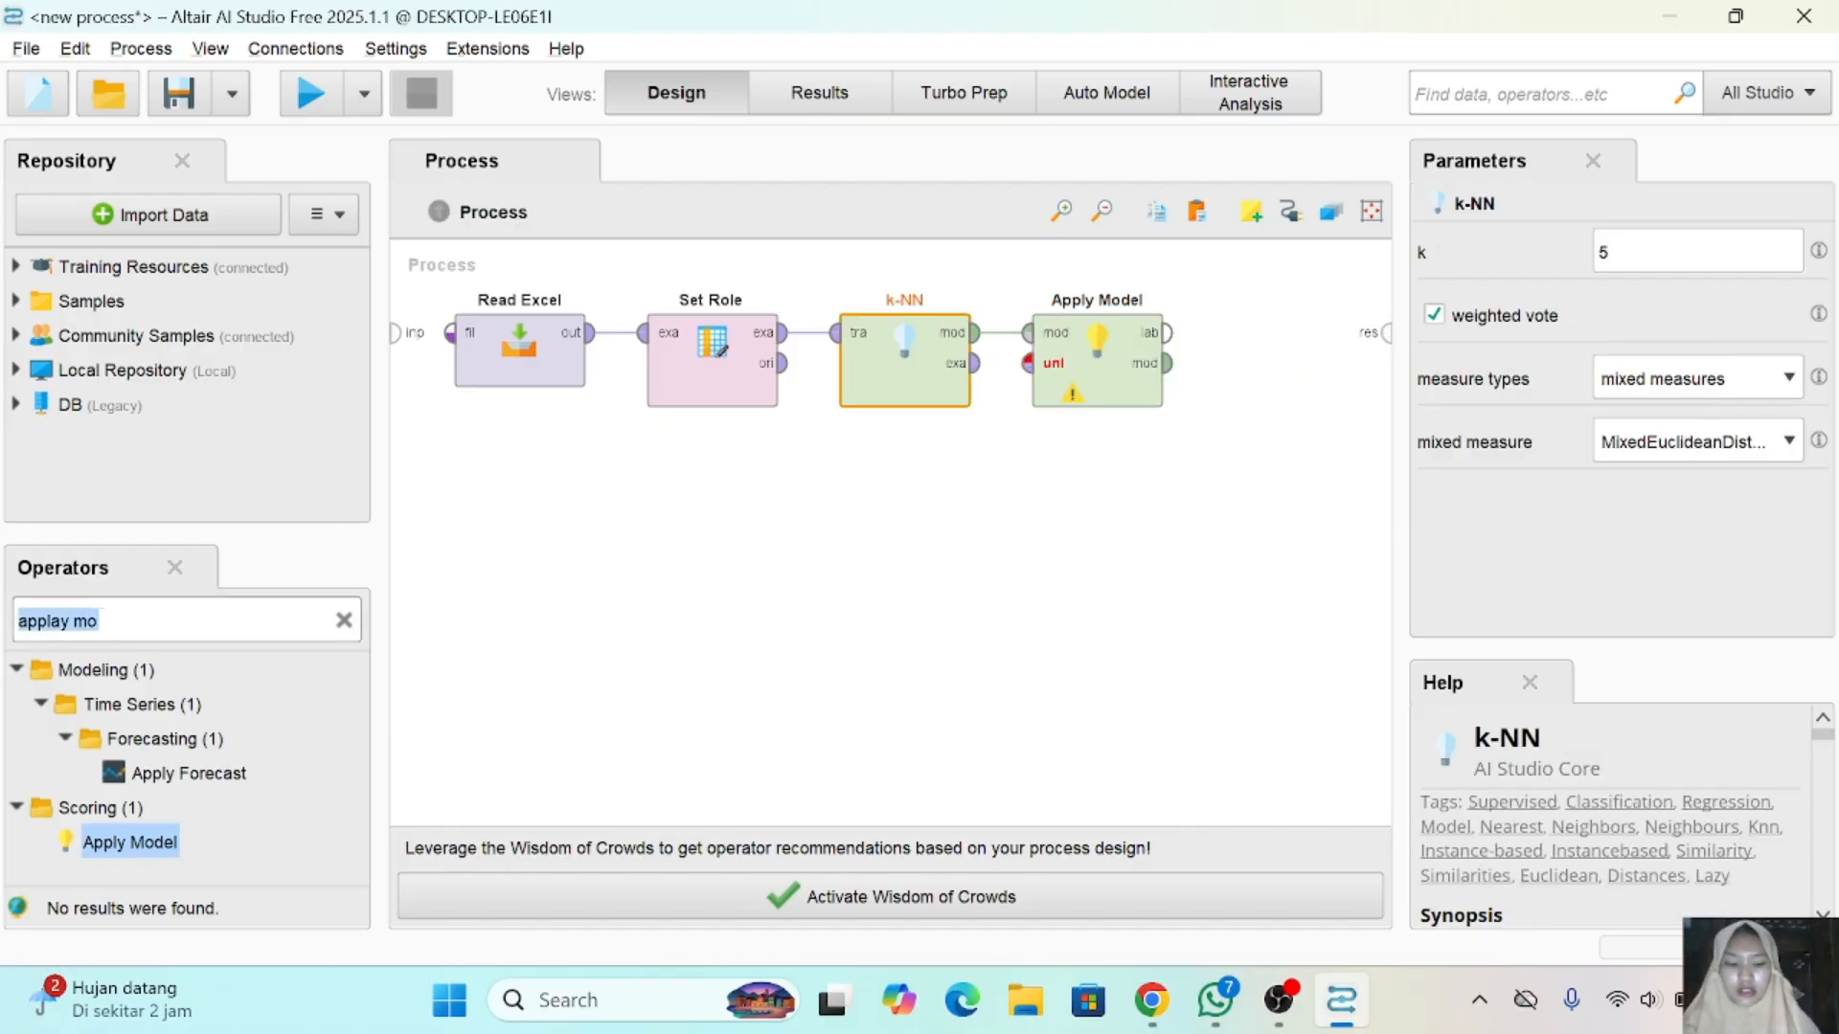
text(per)
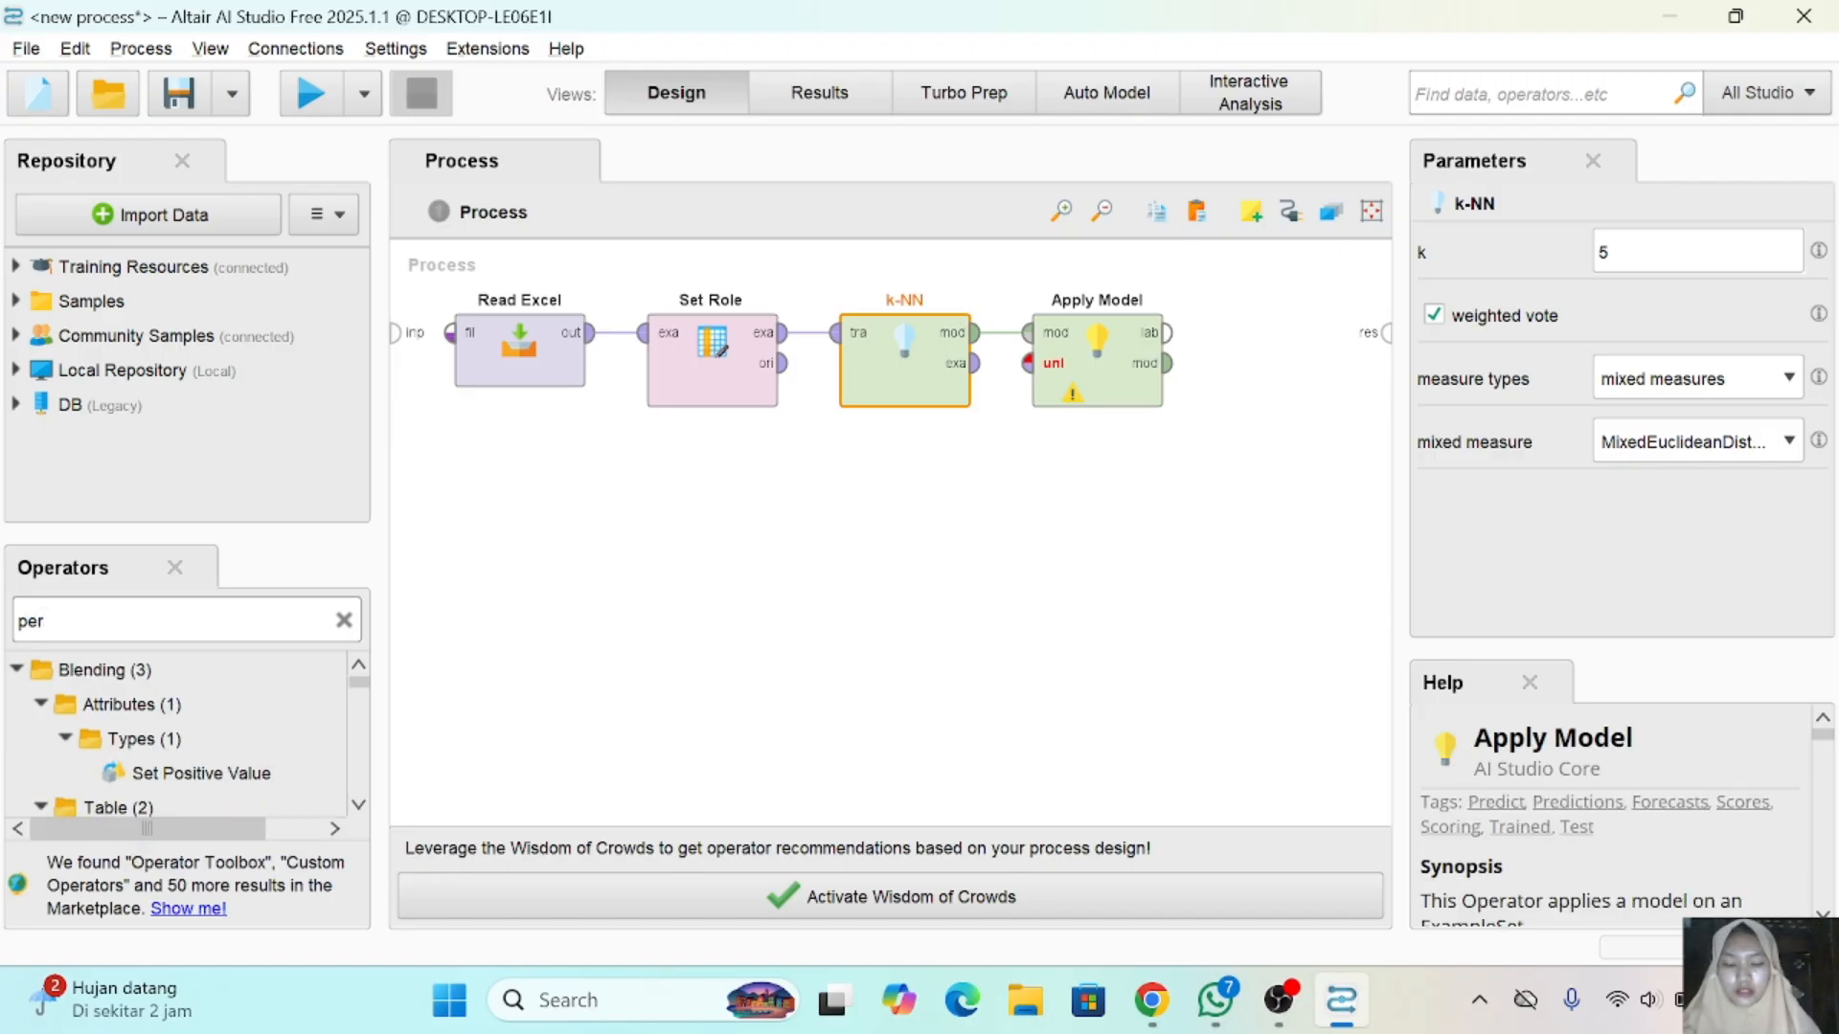
text(form)
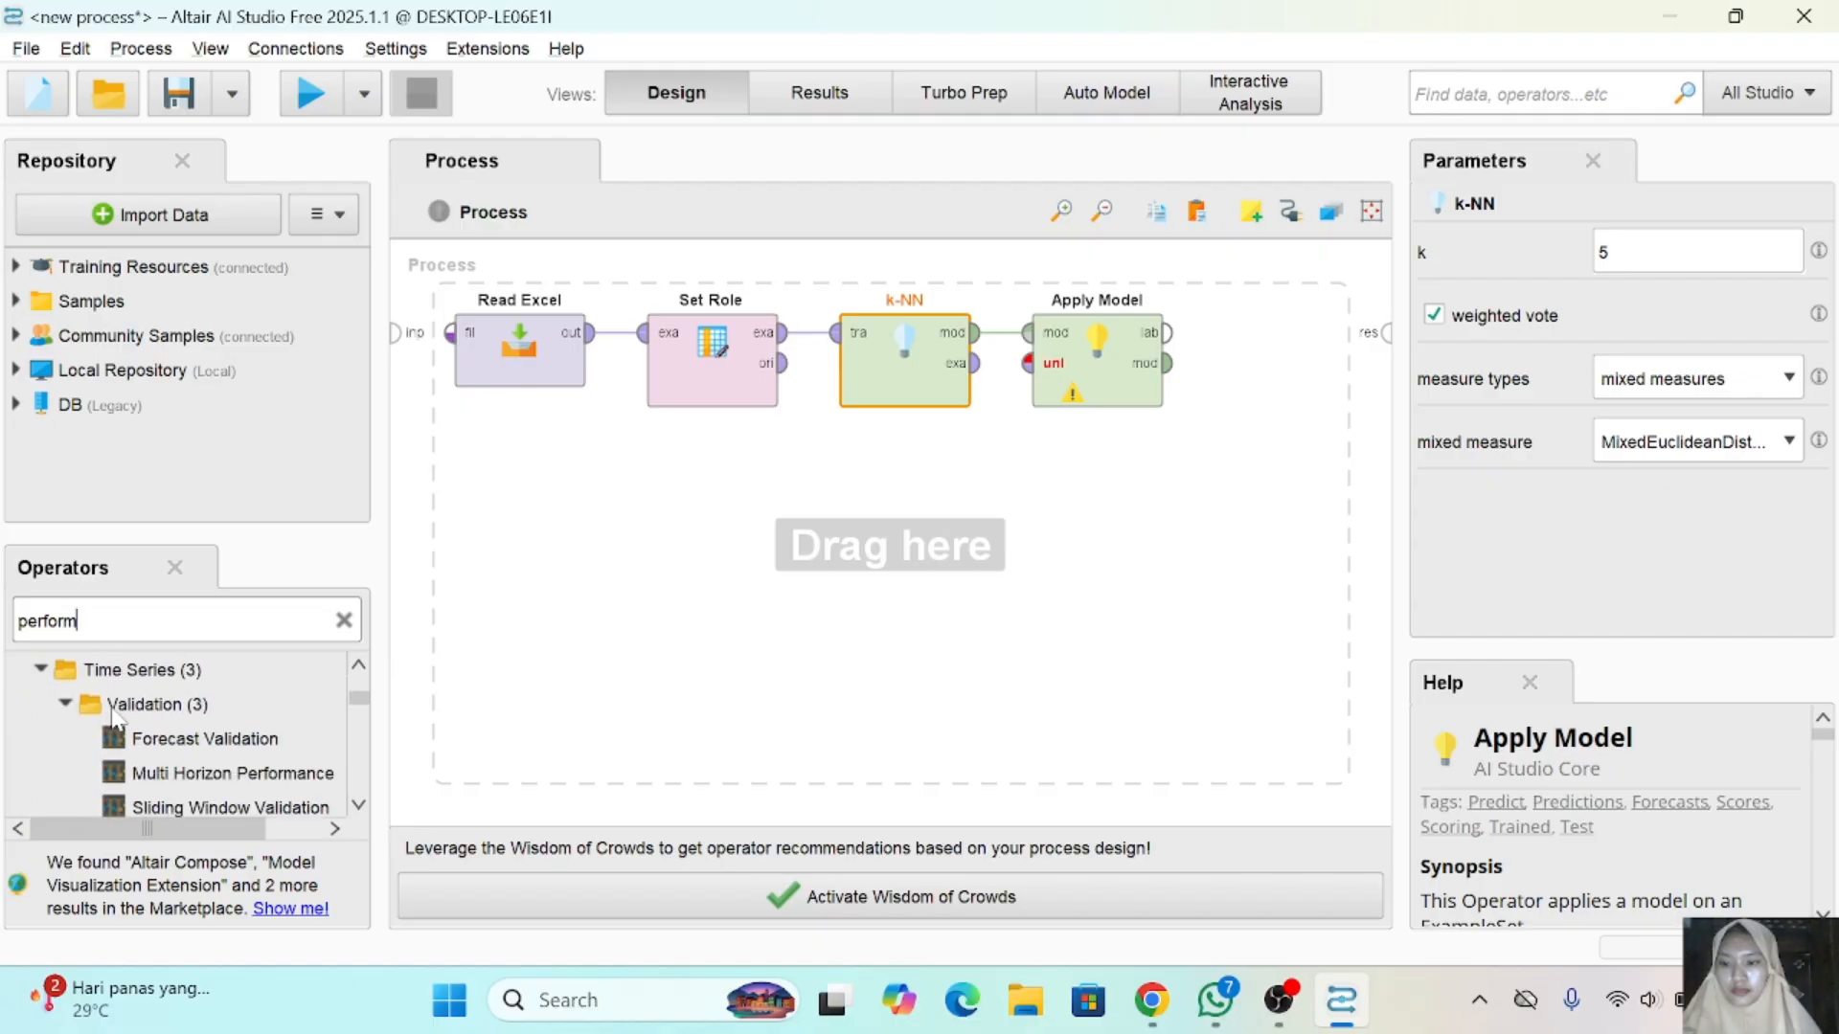
scroll(117, 718, down, 3)
scroll(117, 719, down, 1)
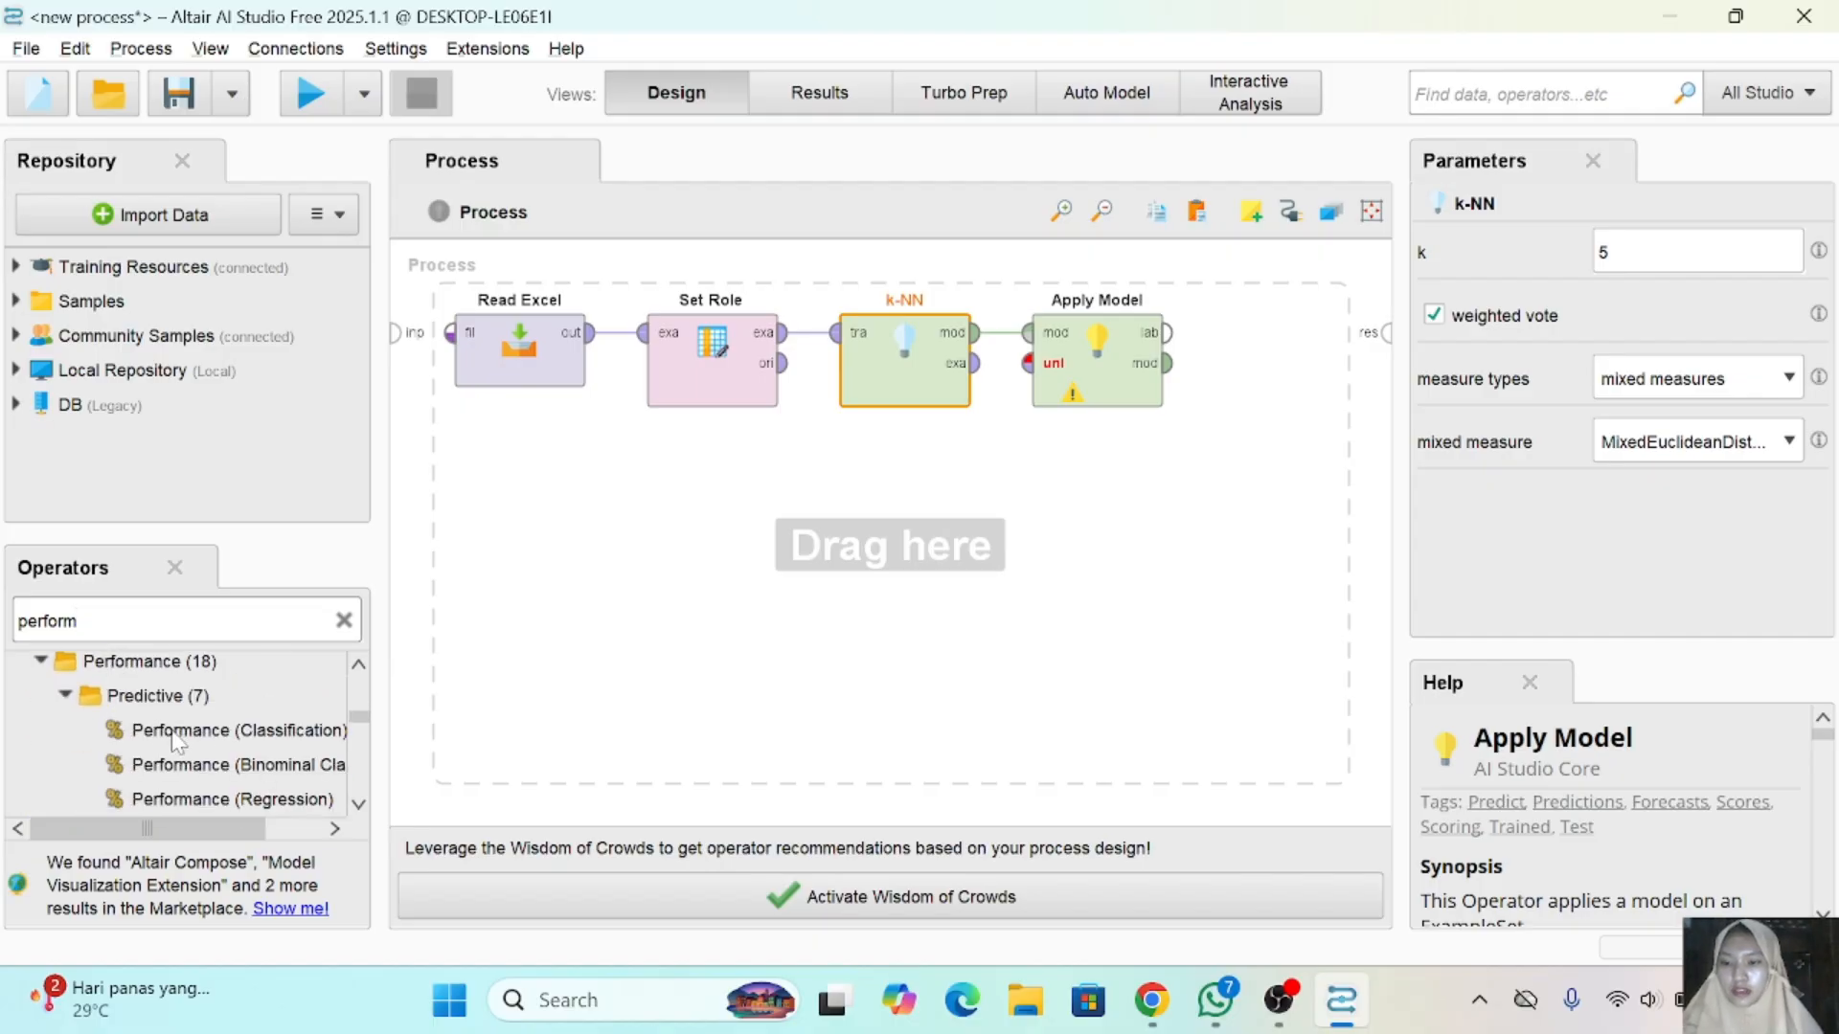
drag(178, 743, 1203, 367)
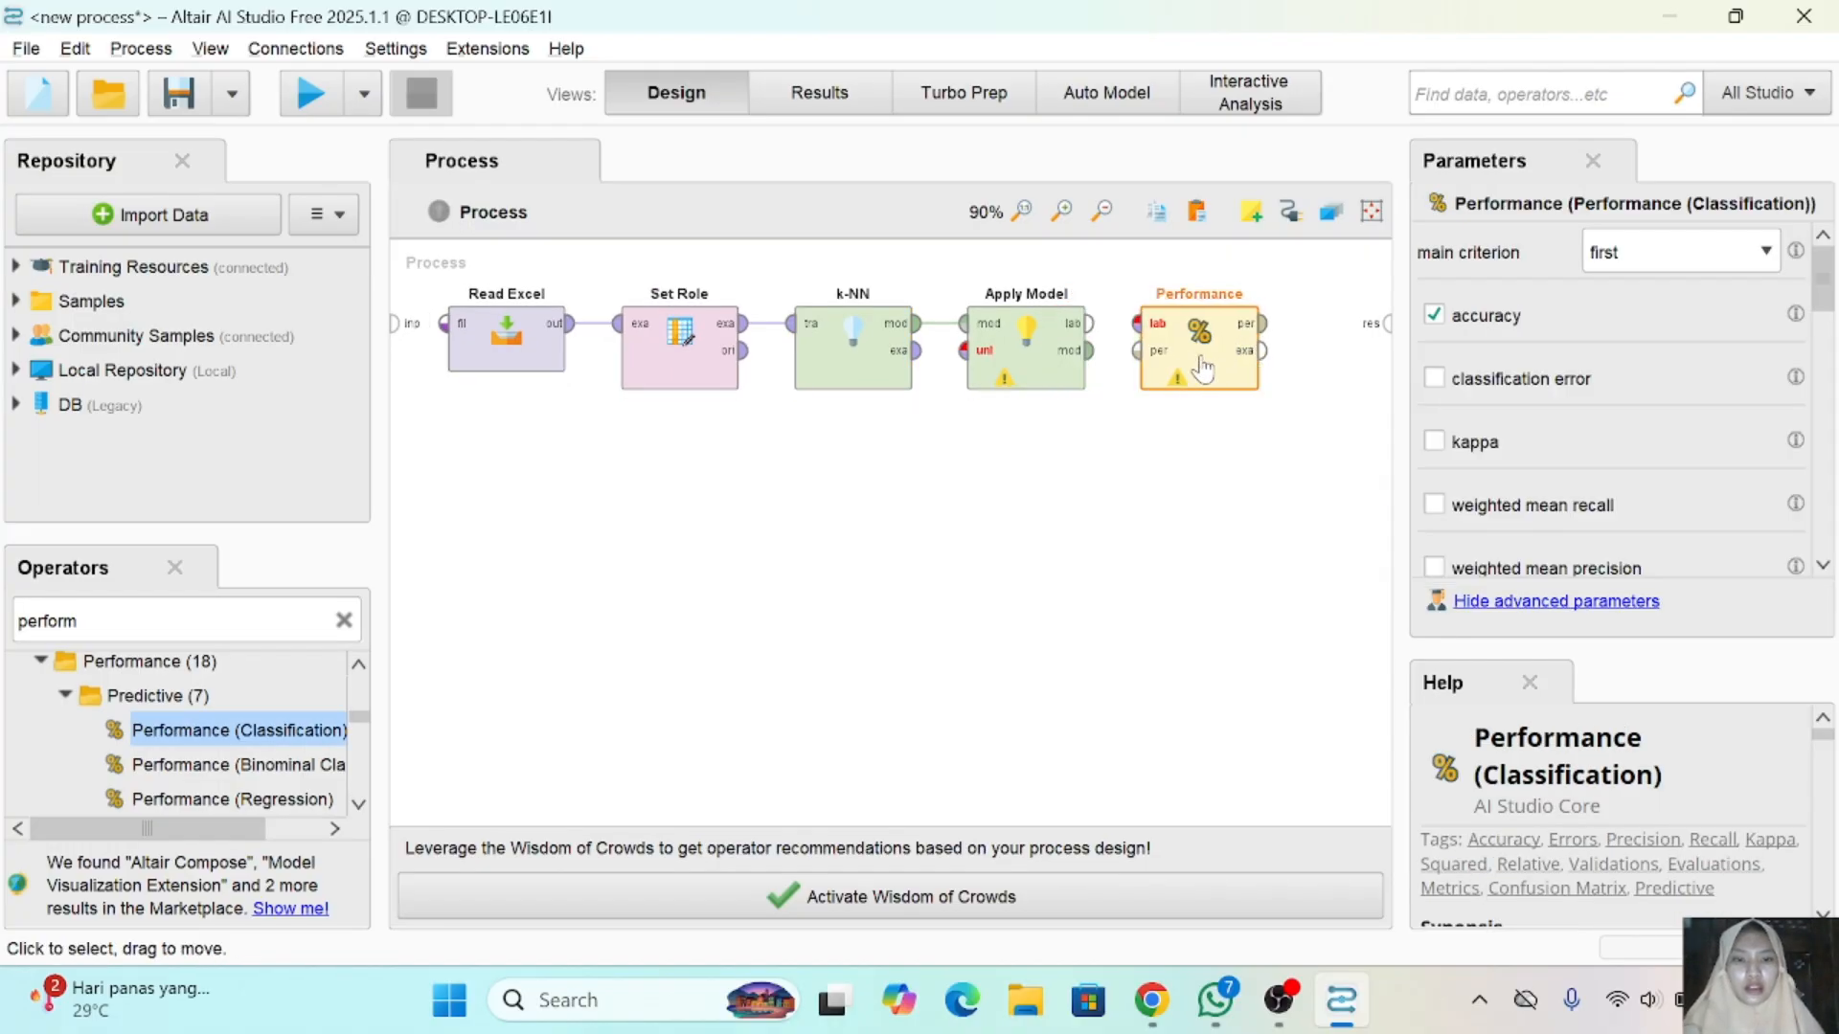
- Connect Apply Model's labelled output to Performance, and Performance's performance and example set outputs to the process results
click(1085, 330)
click(1134, 330)
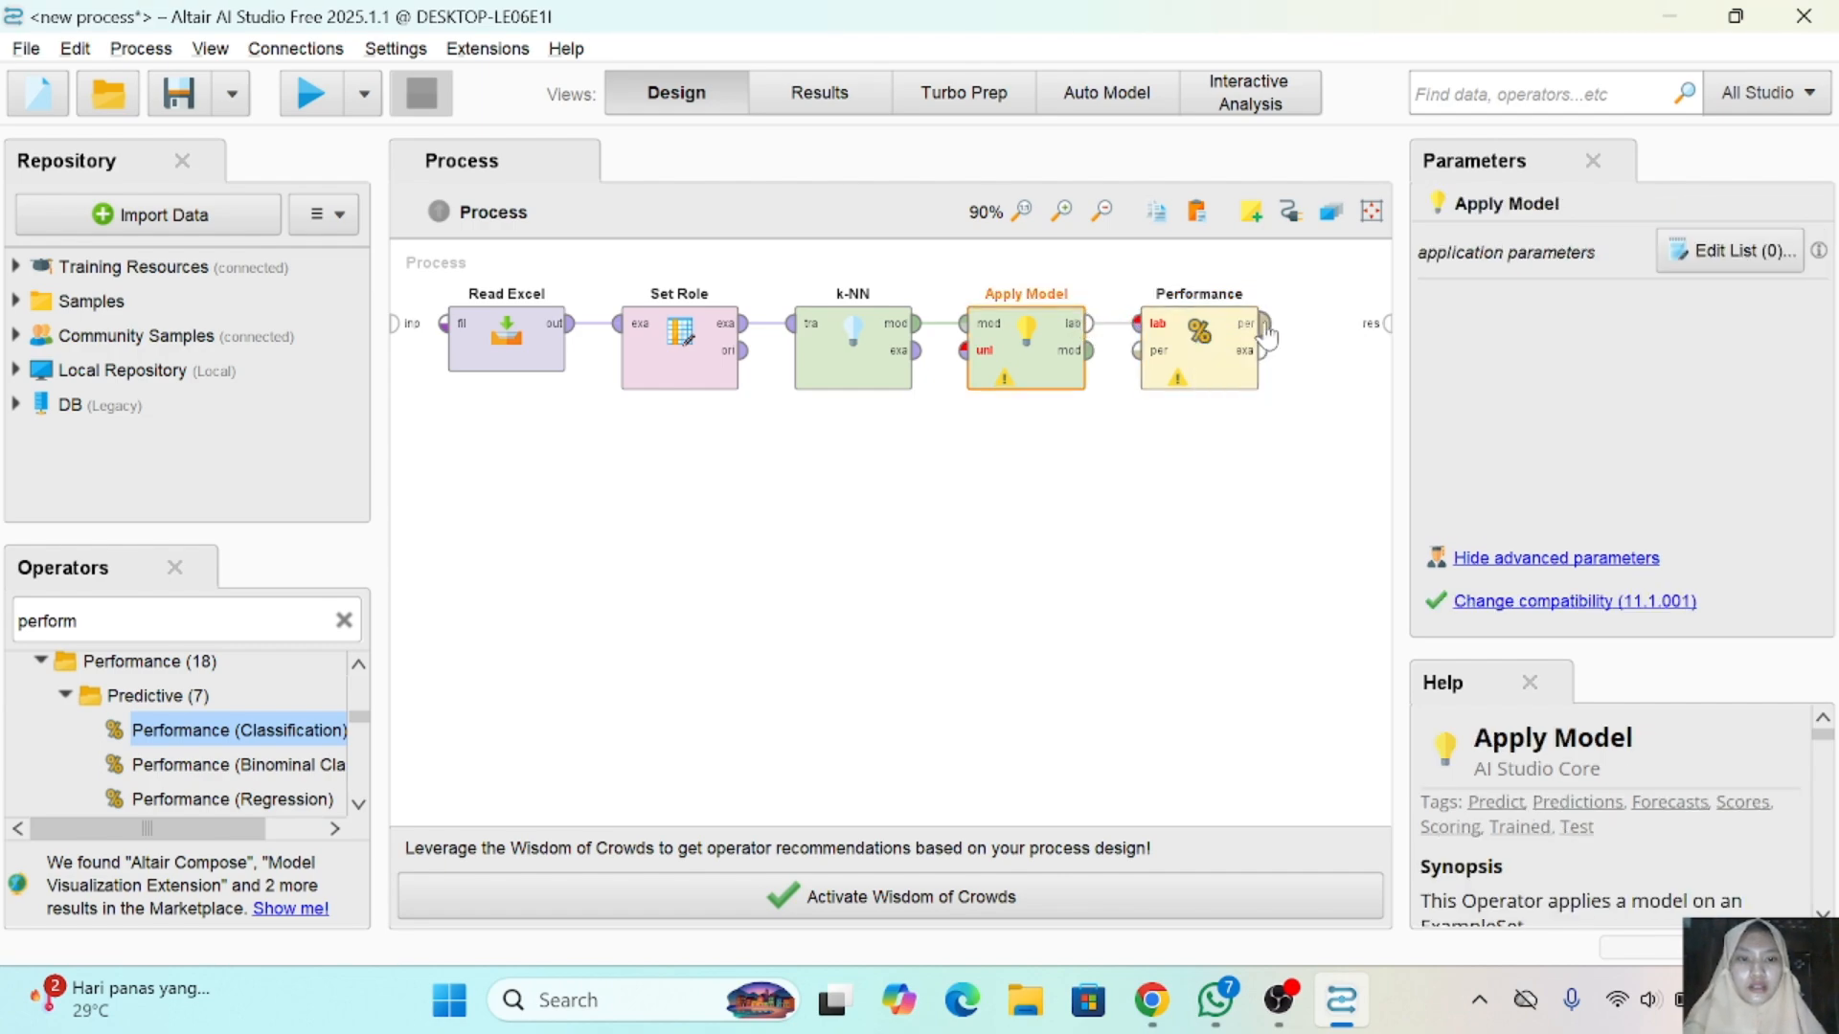
click(1266, 326)
click(1385, 322)
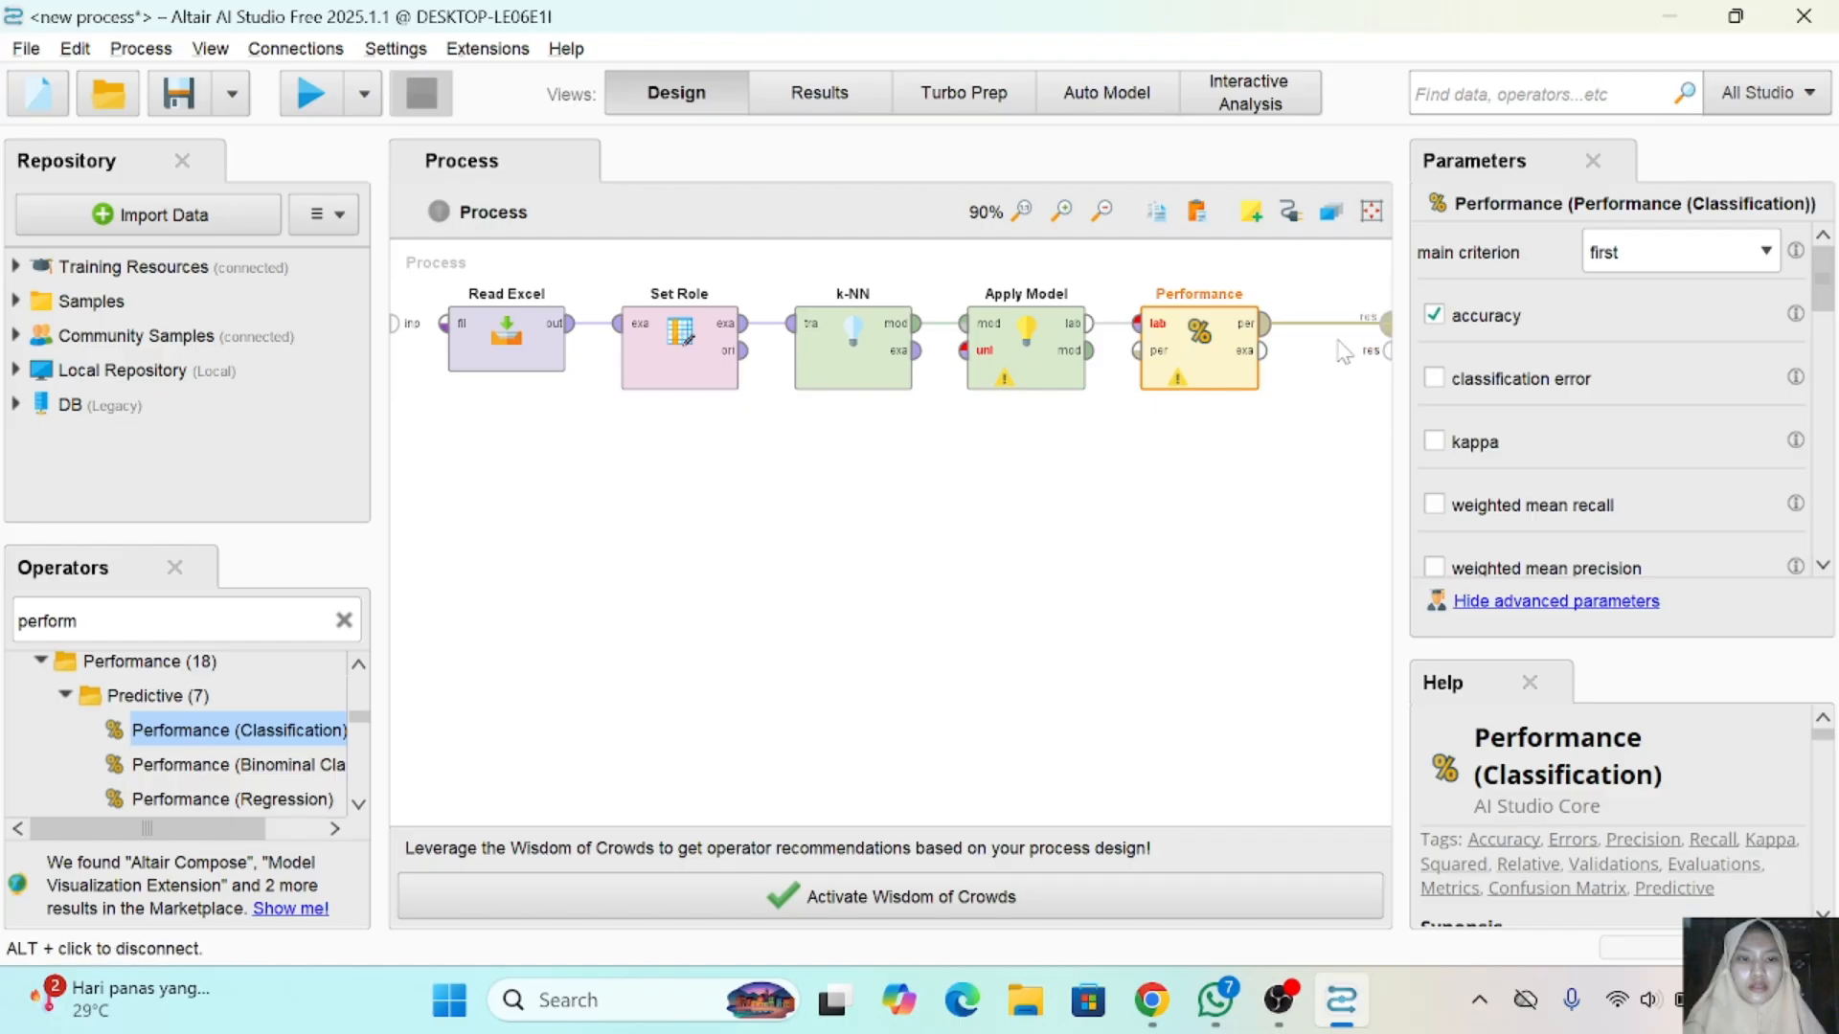
click(1262, 350)
click(1385, 349)
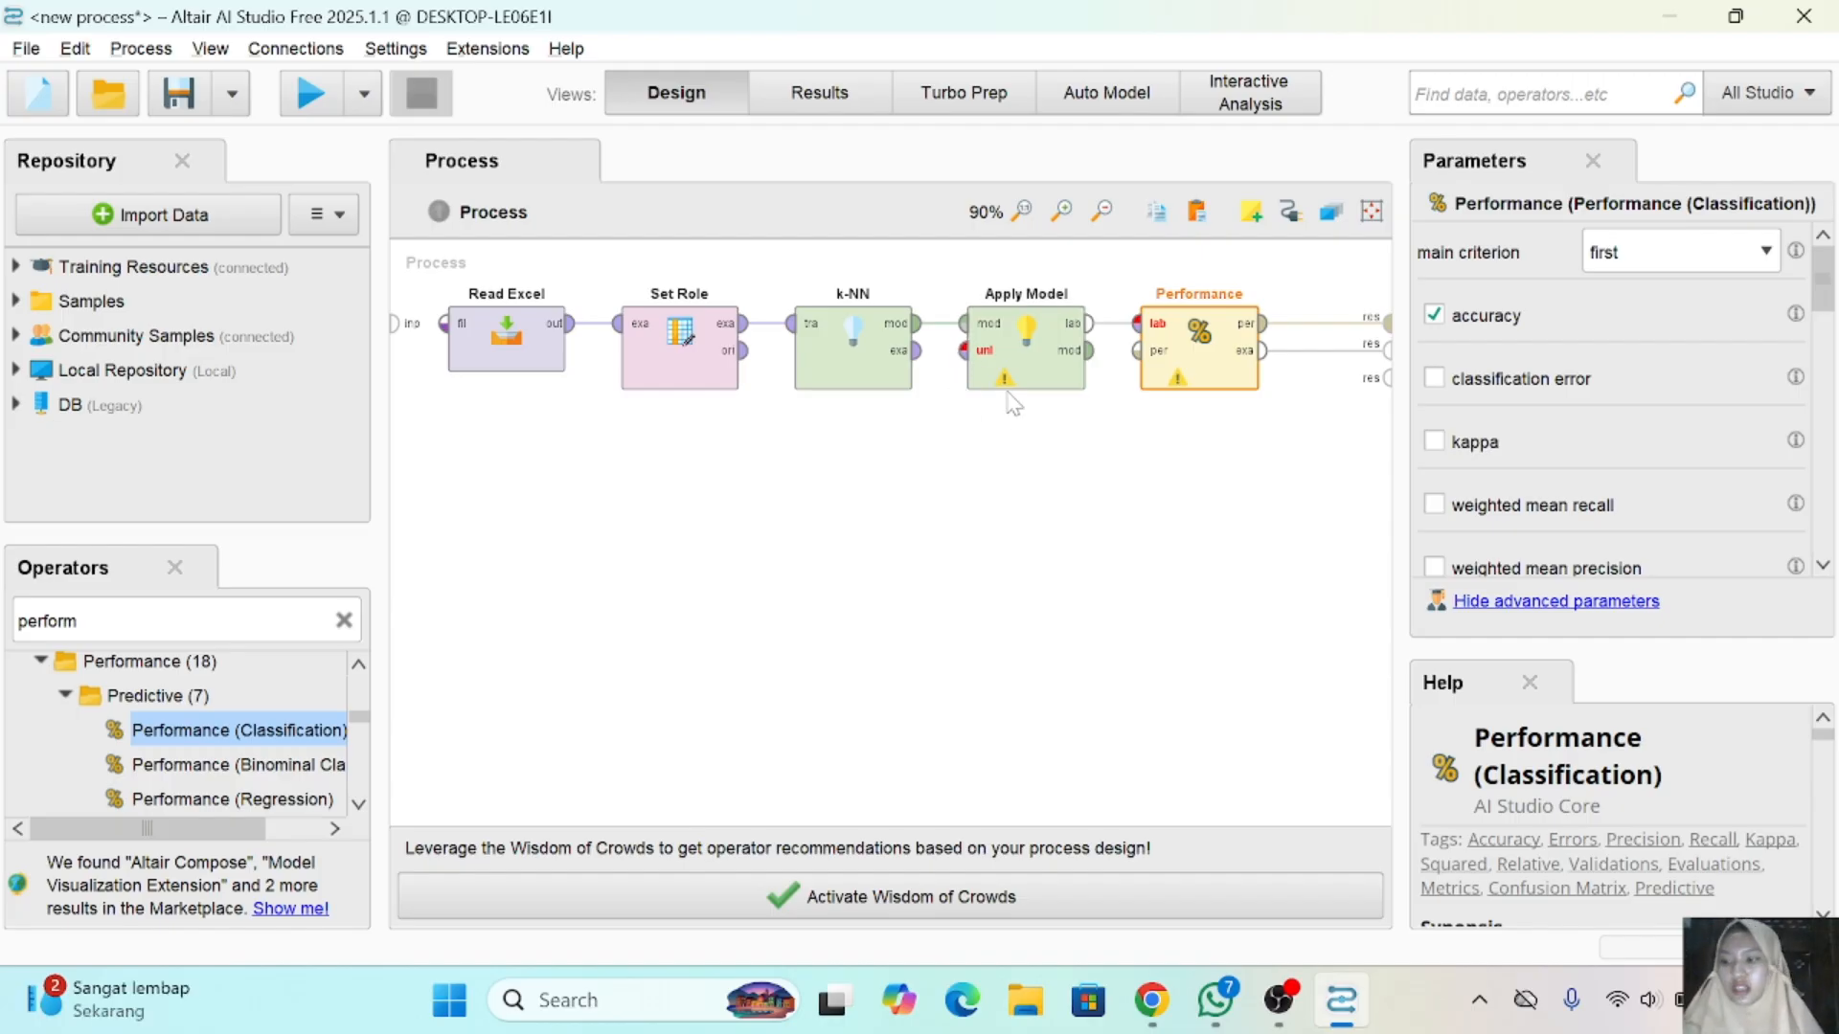
- Add a second Read Excel operator to the process, below the first one
double_click(46, 621)
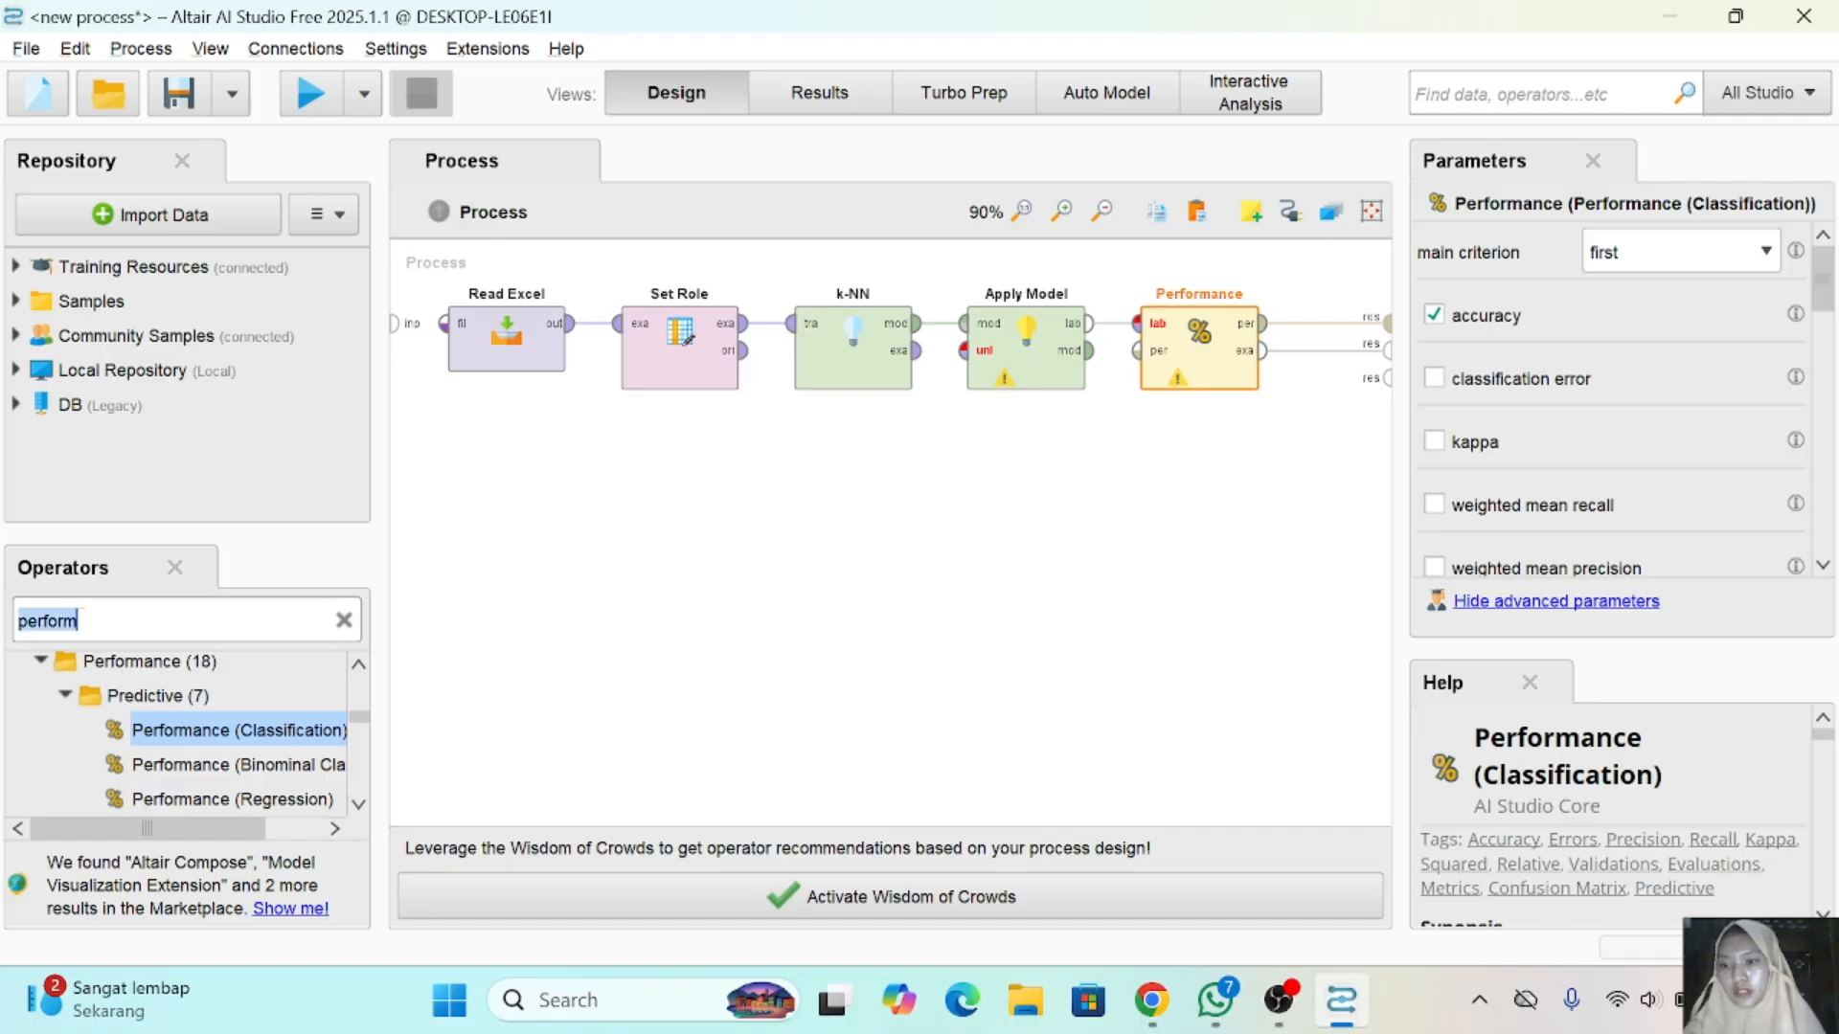
text(set)
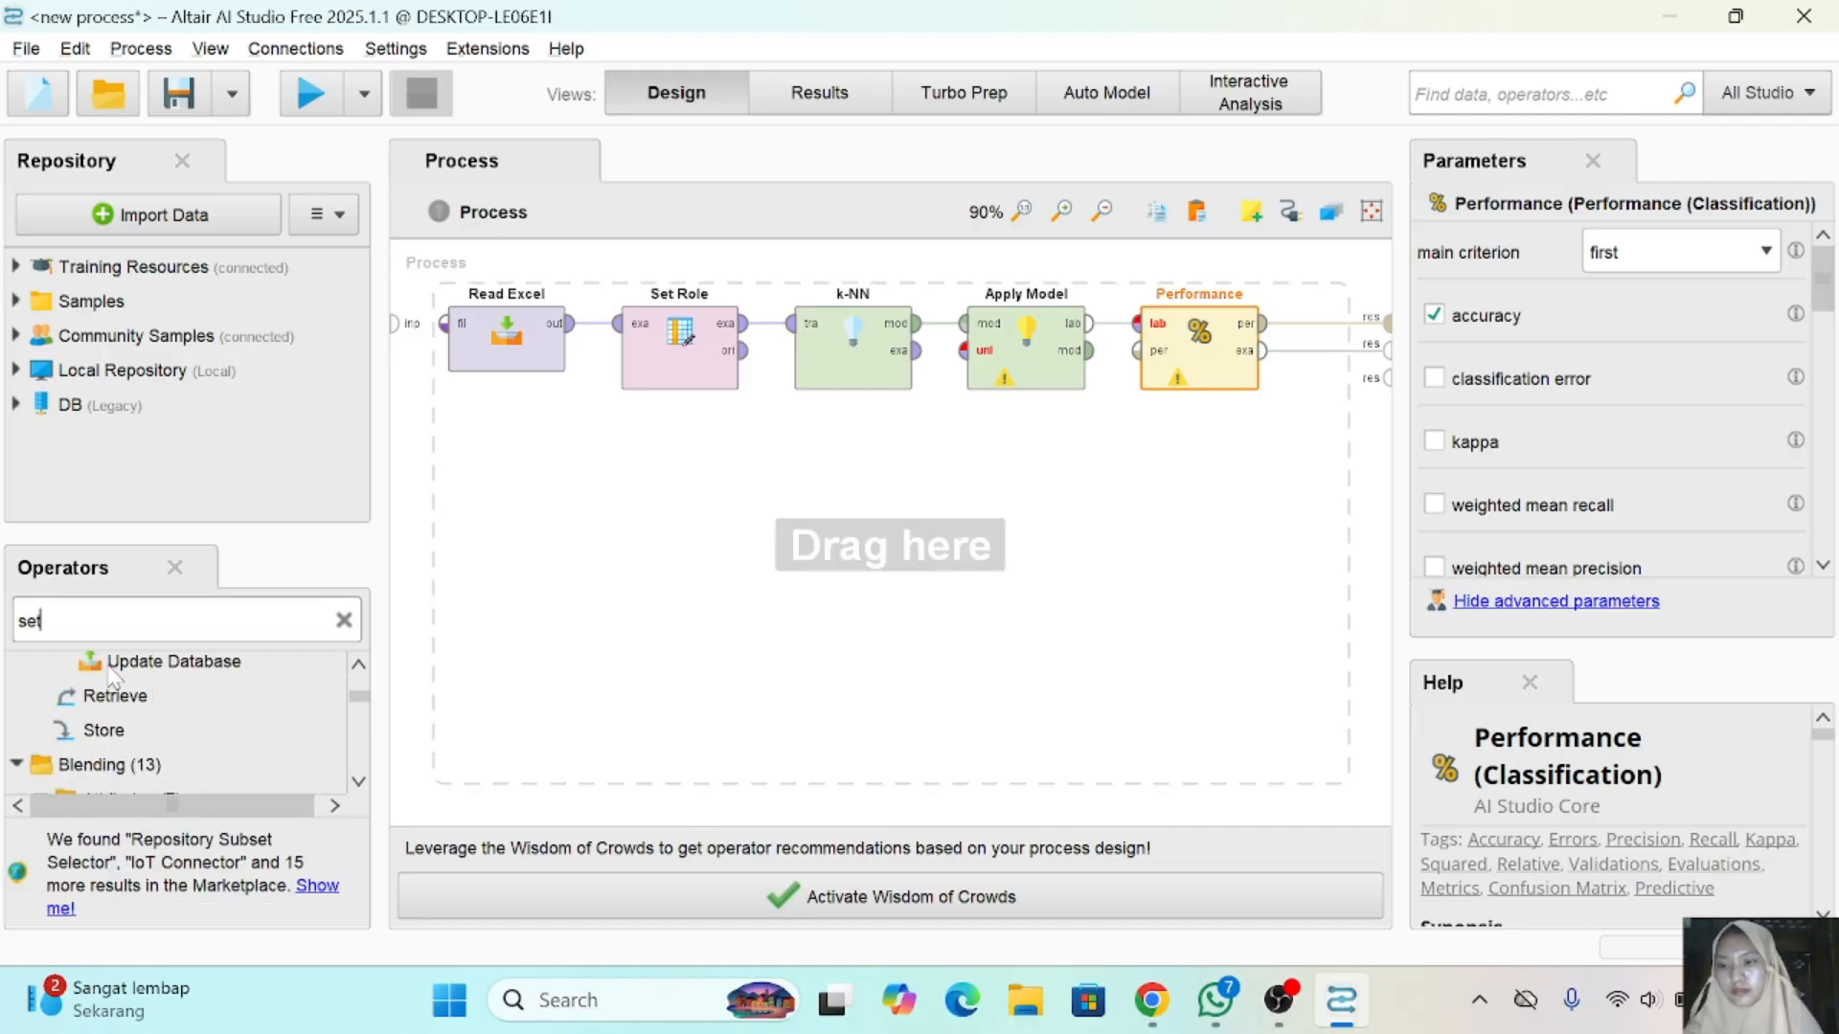
scroll(182, 767, up, 3)
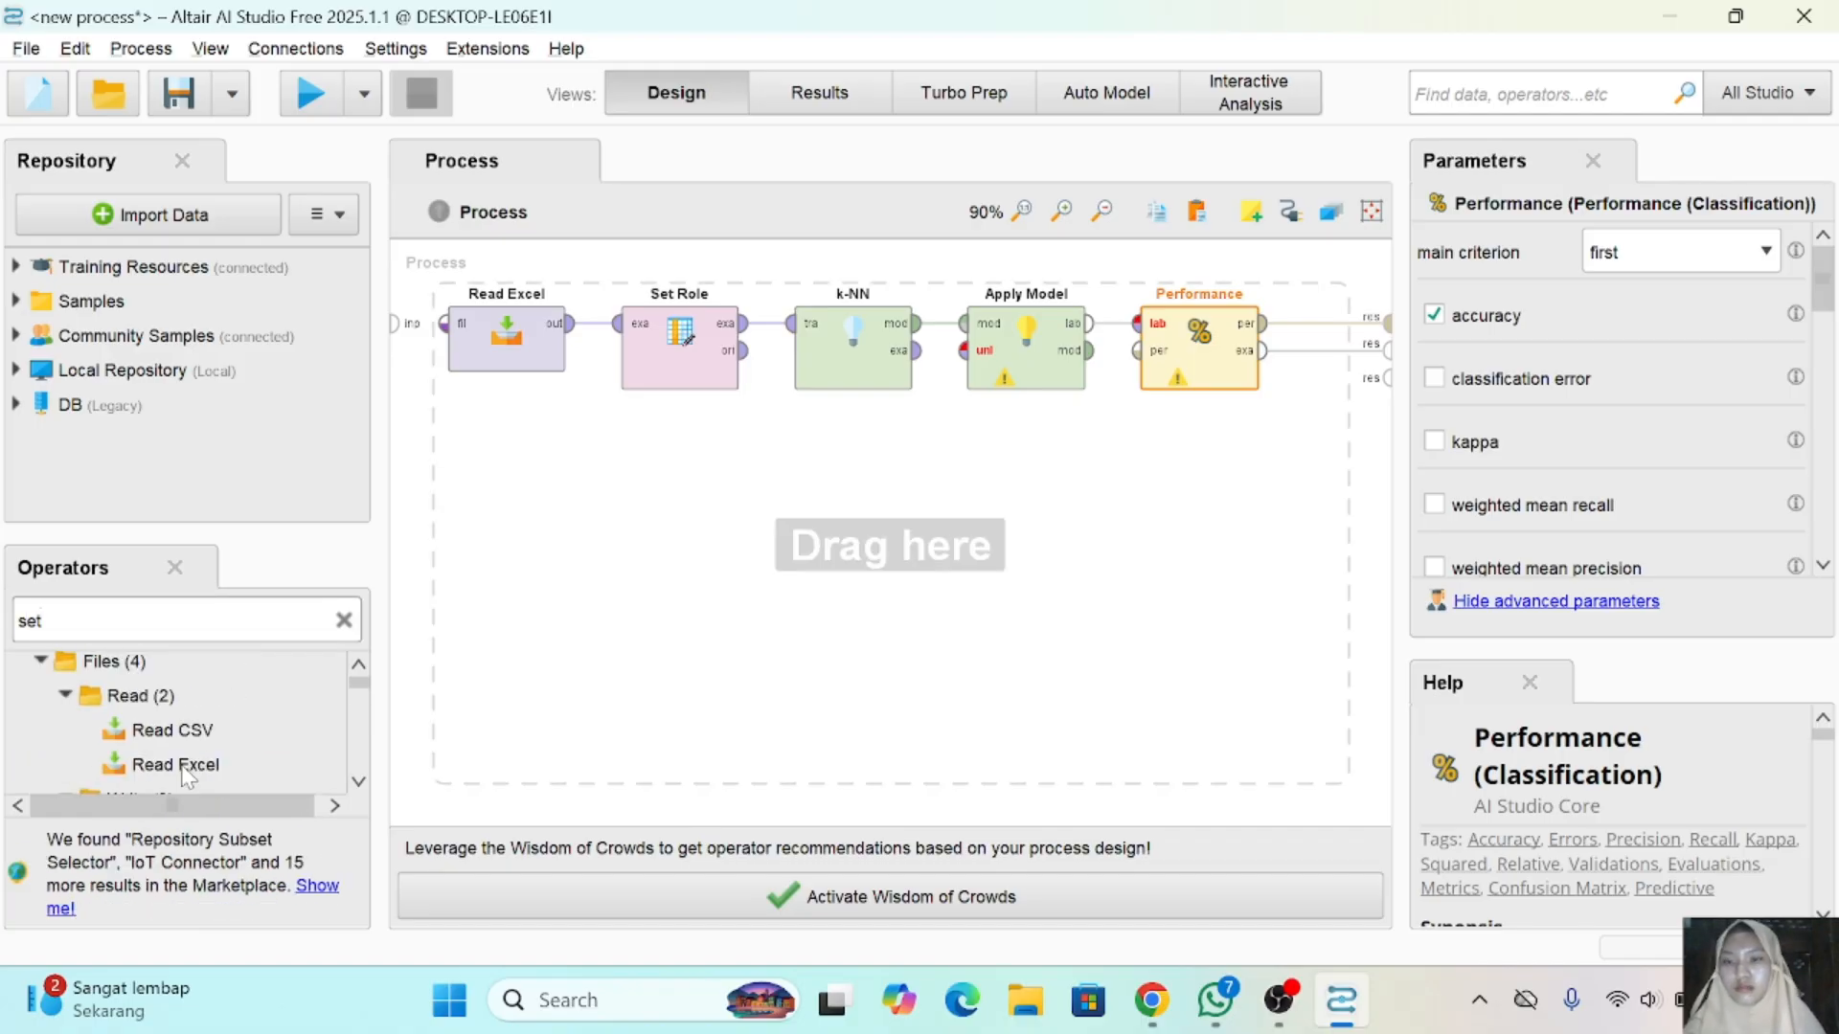
click(187, 776)
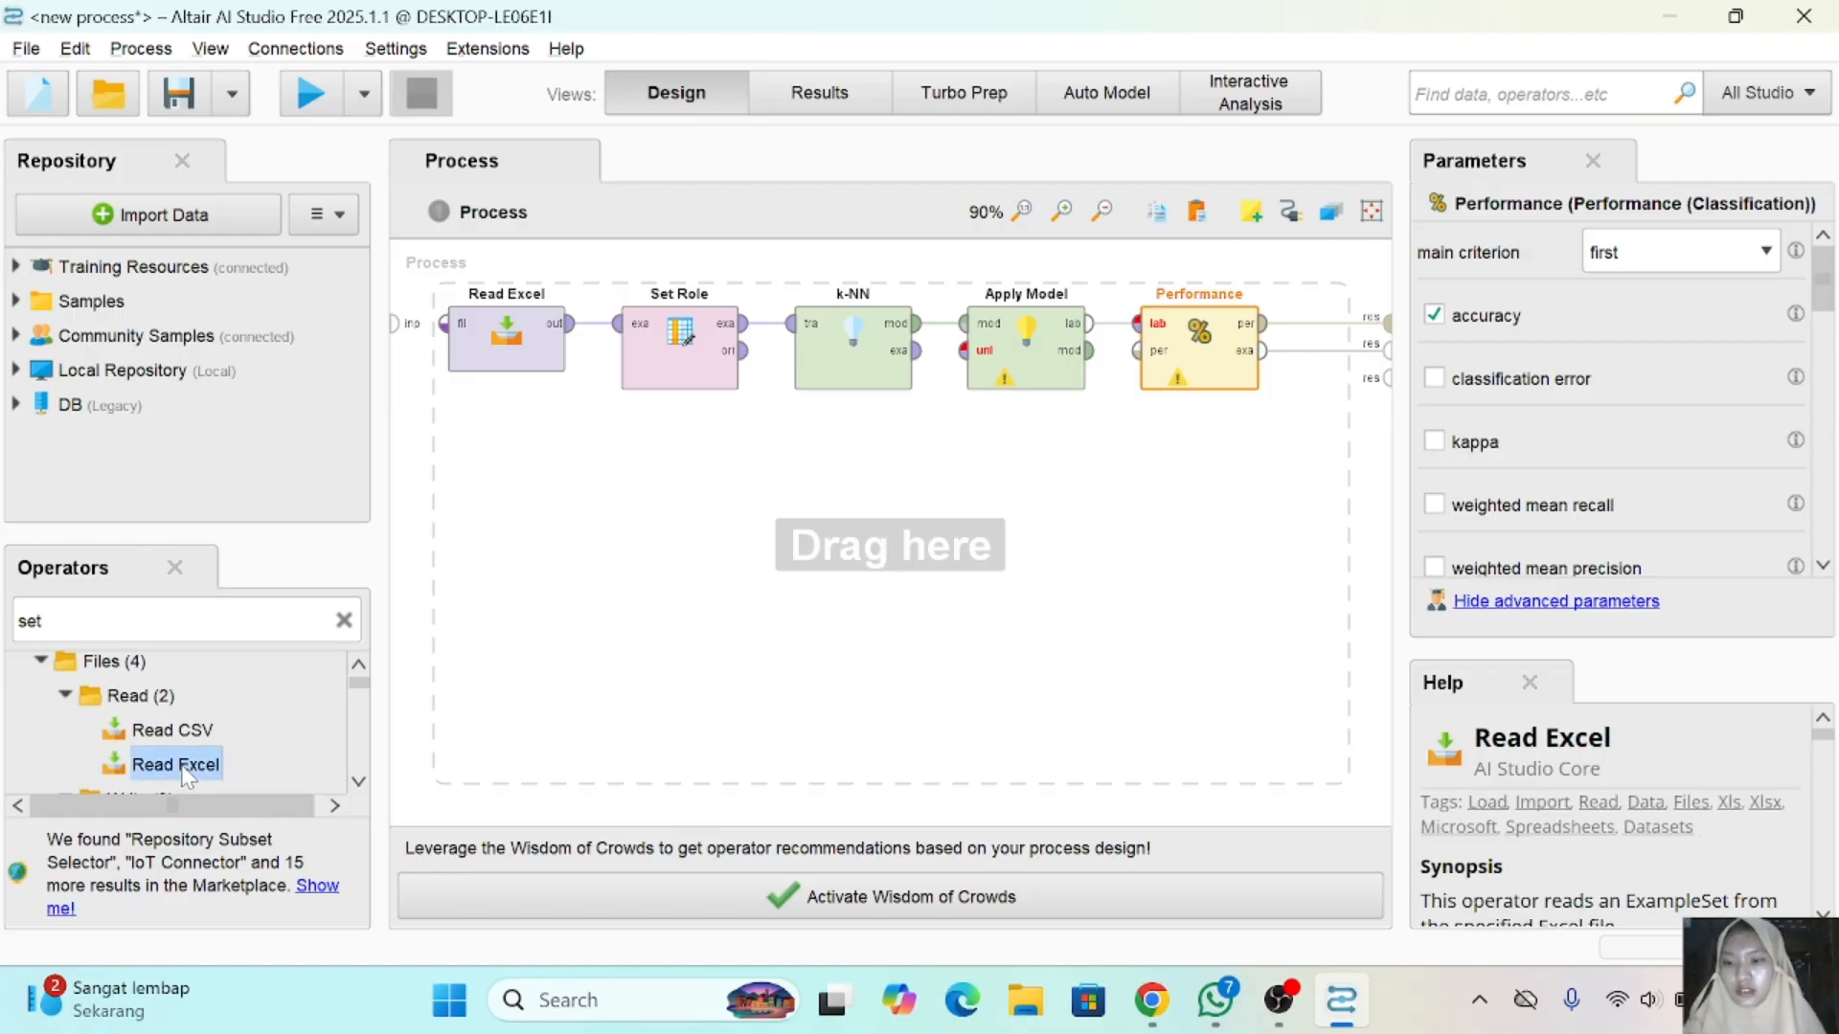
drag(187, 776, 491, 467)
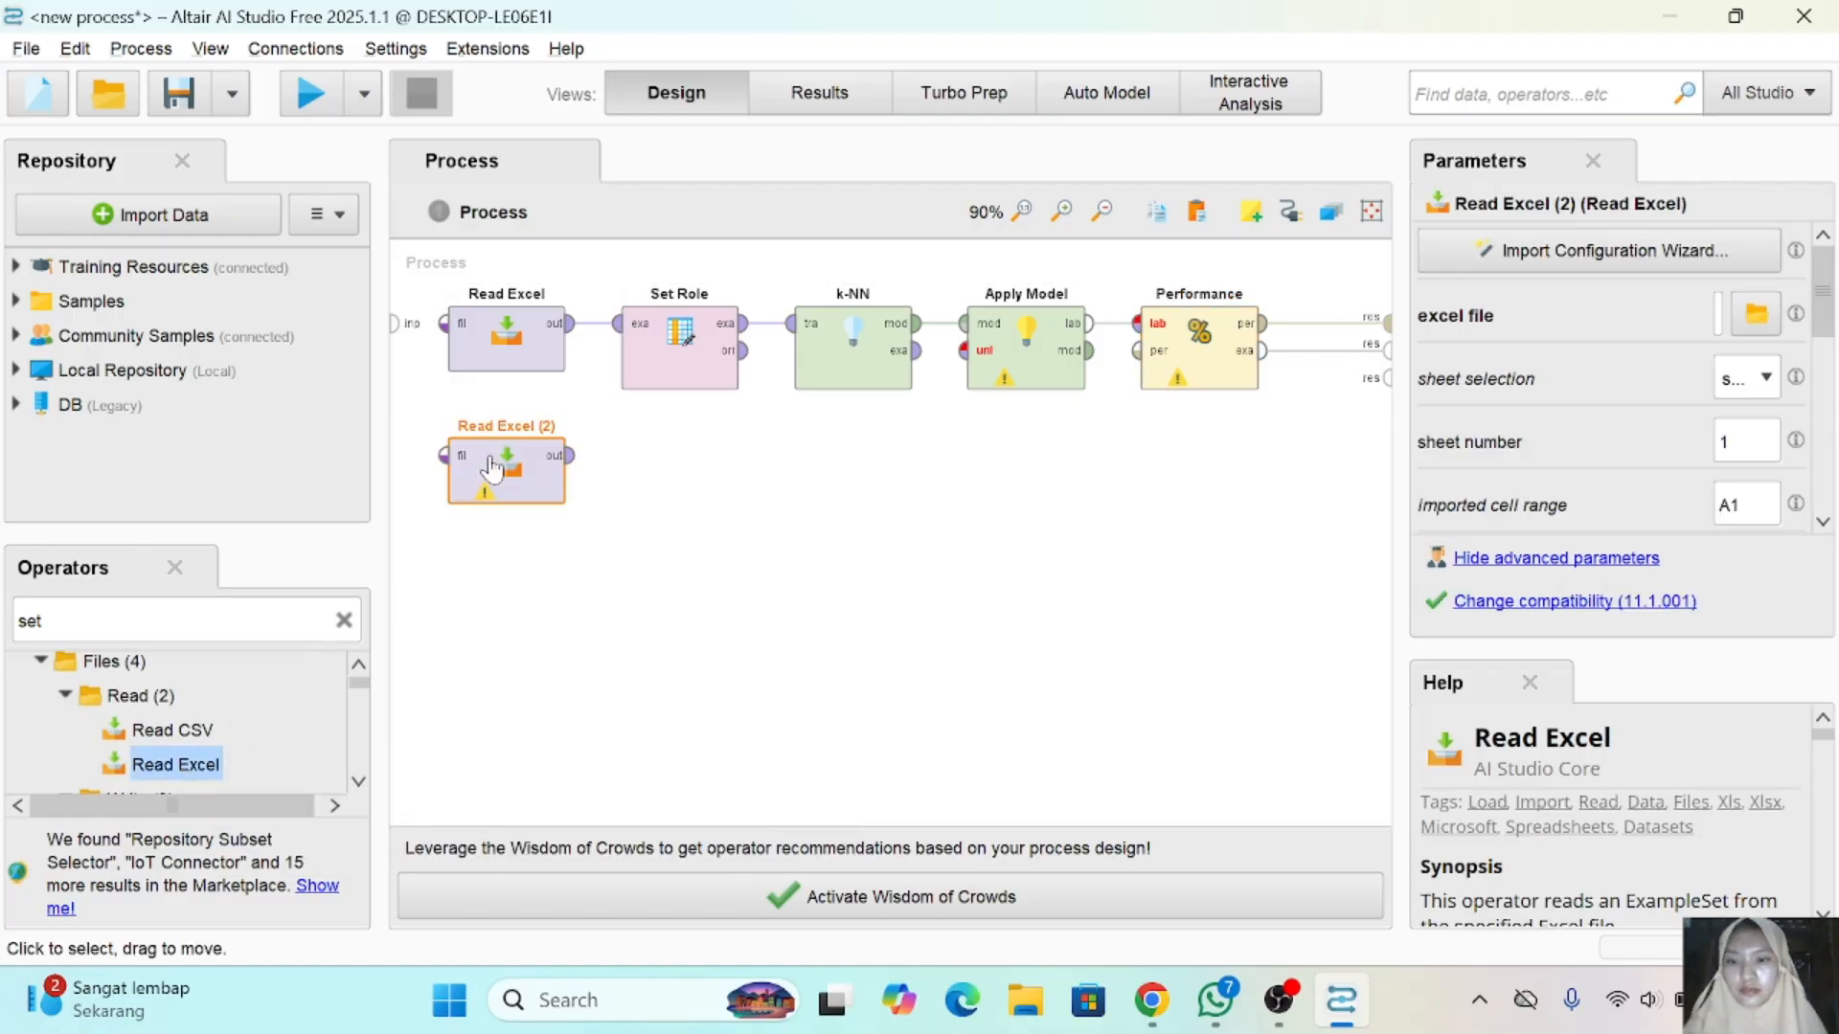
- Configure the second Read Excel operator to import cells A:K of Sheet1 from knn.xlsx
click(1475, 239)
click(710, 431)
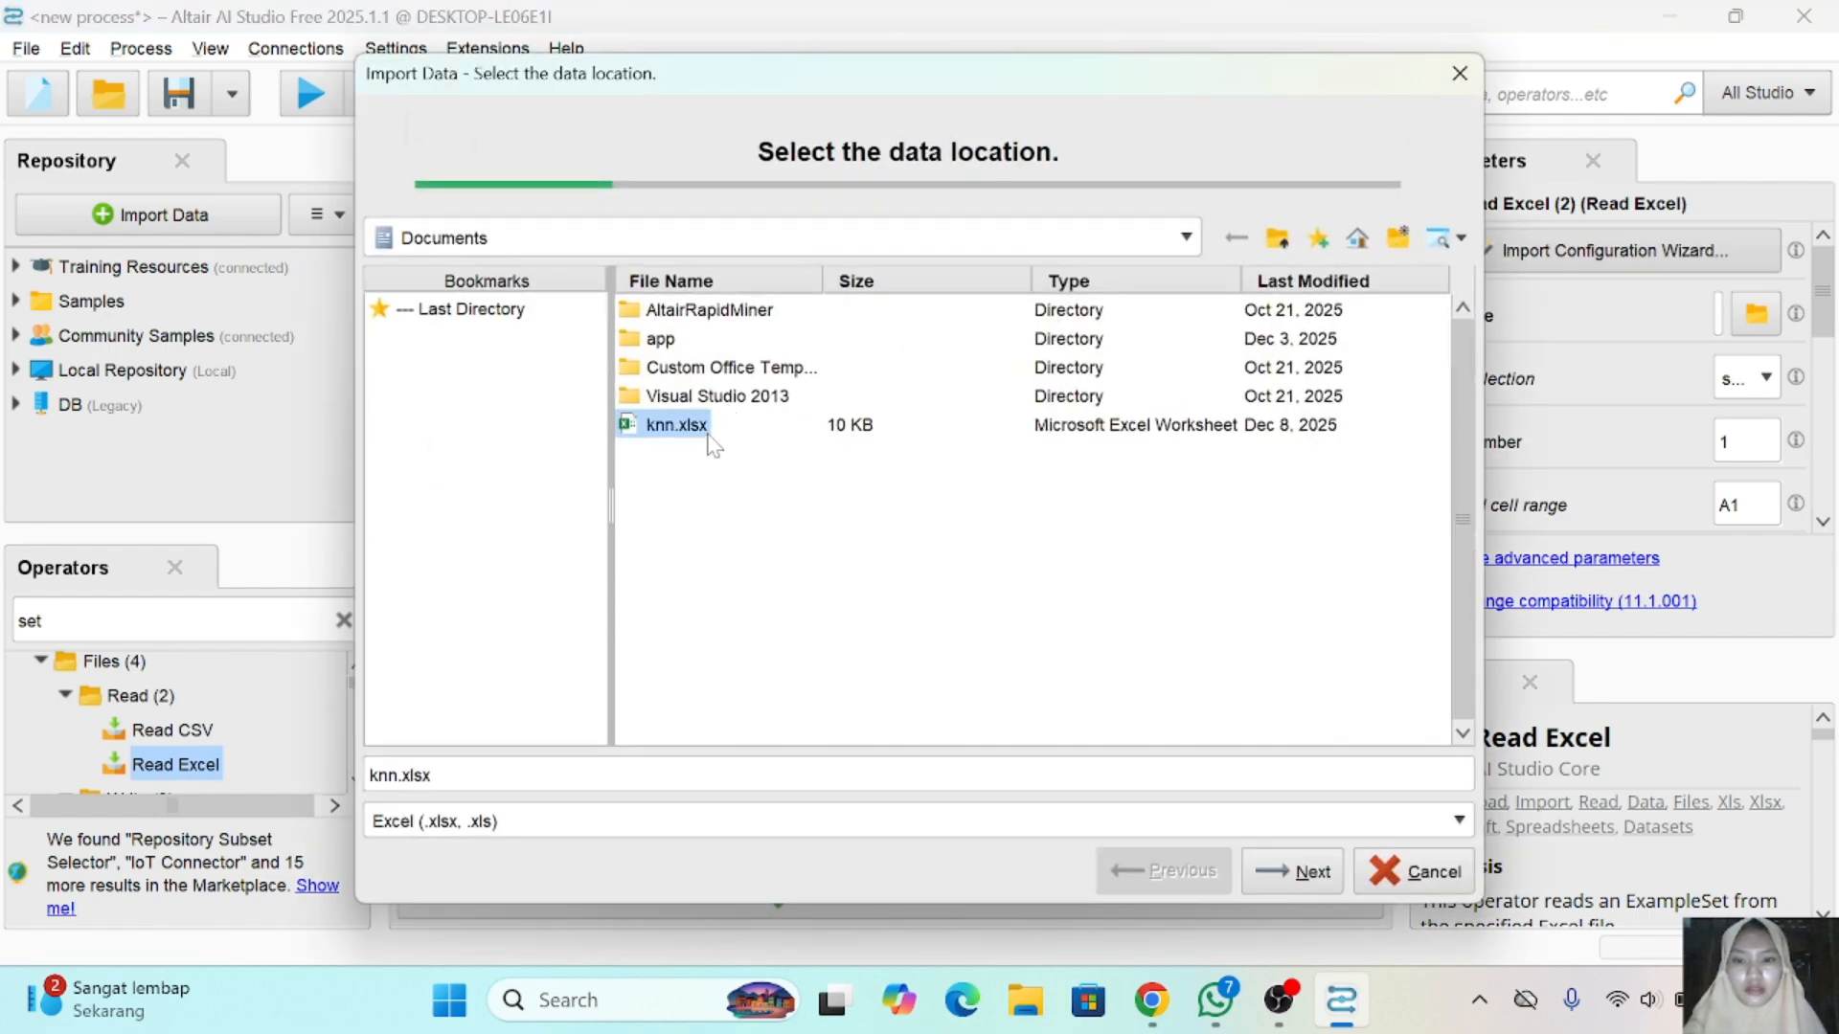
click(1291, 873)
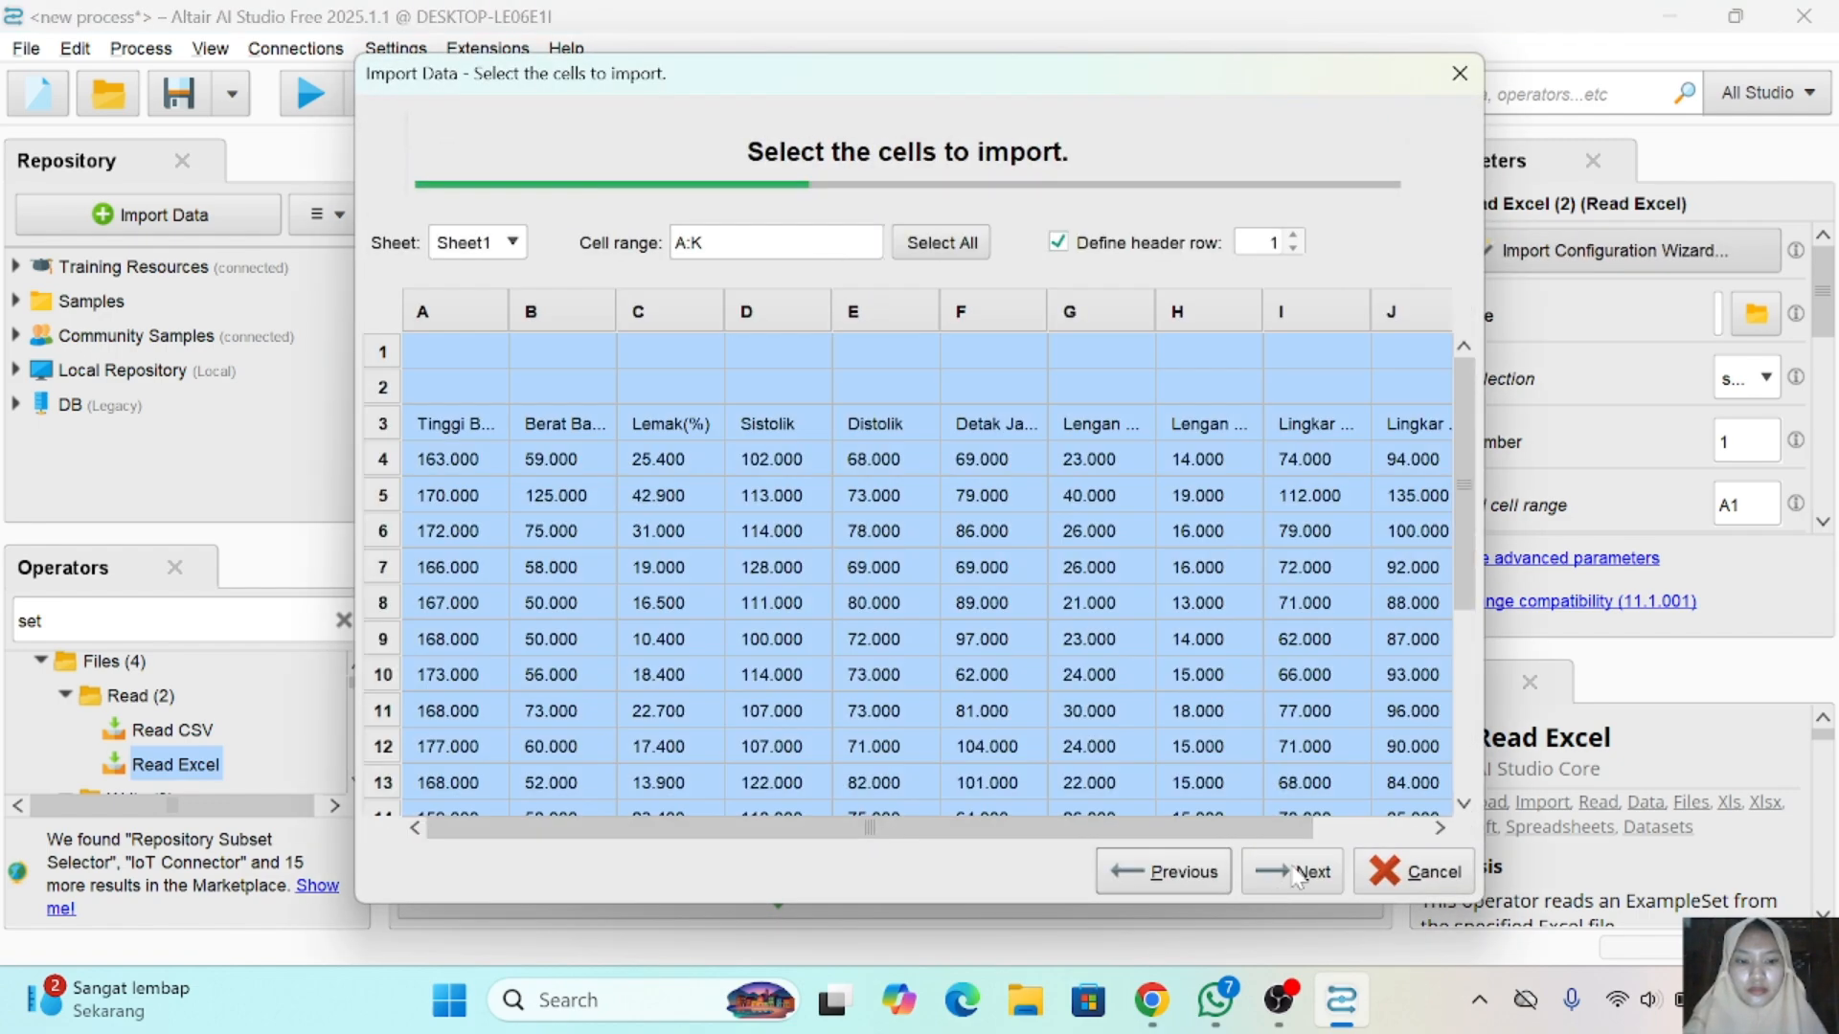
click(1295, 873)
click(1295, 873)
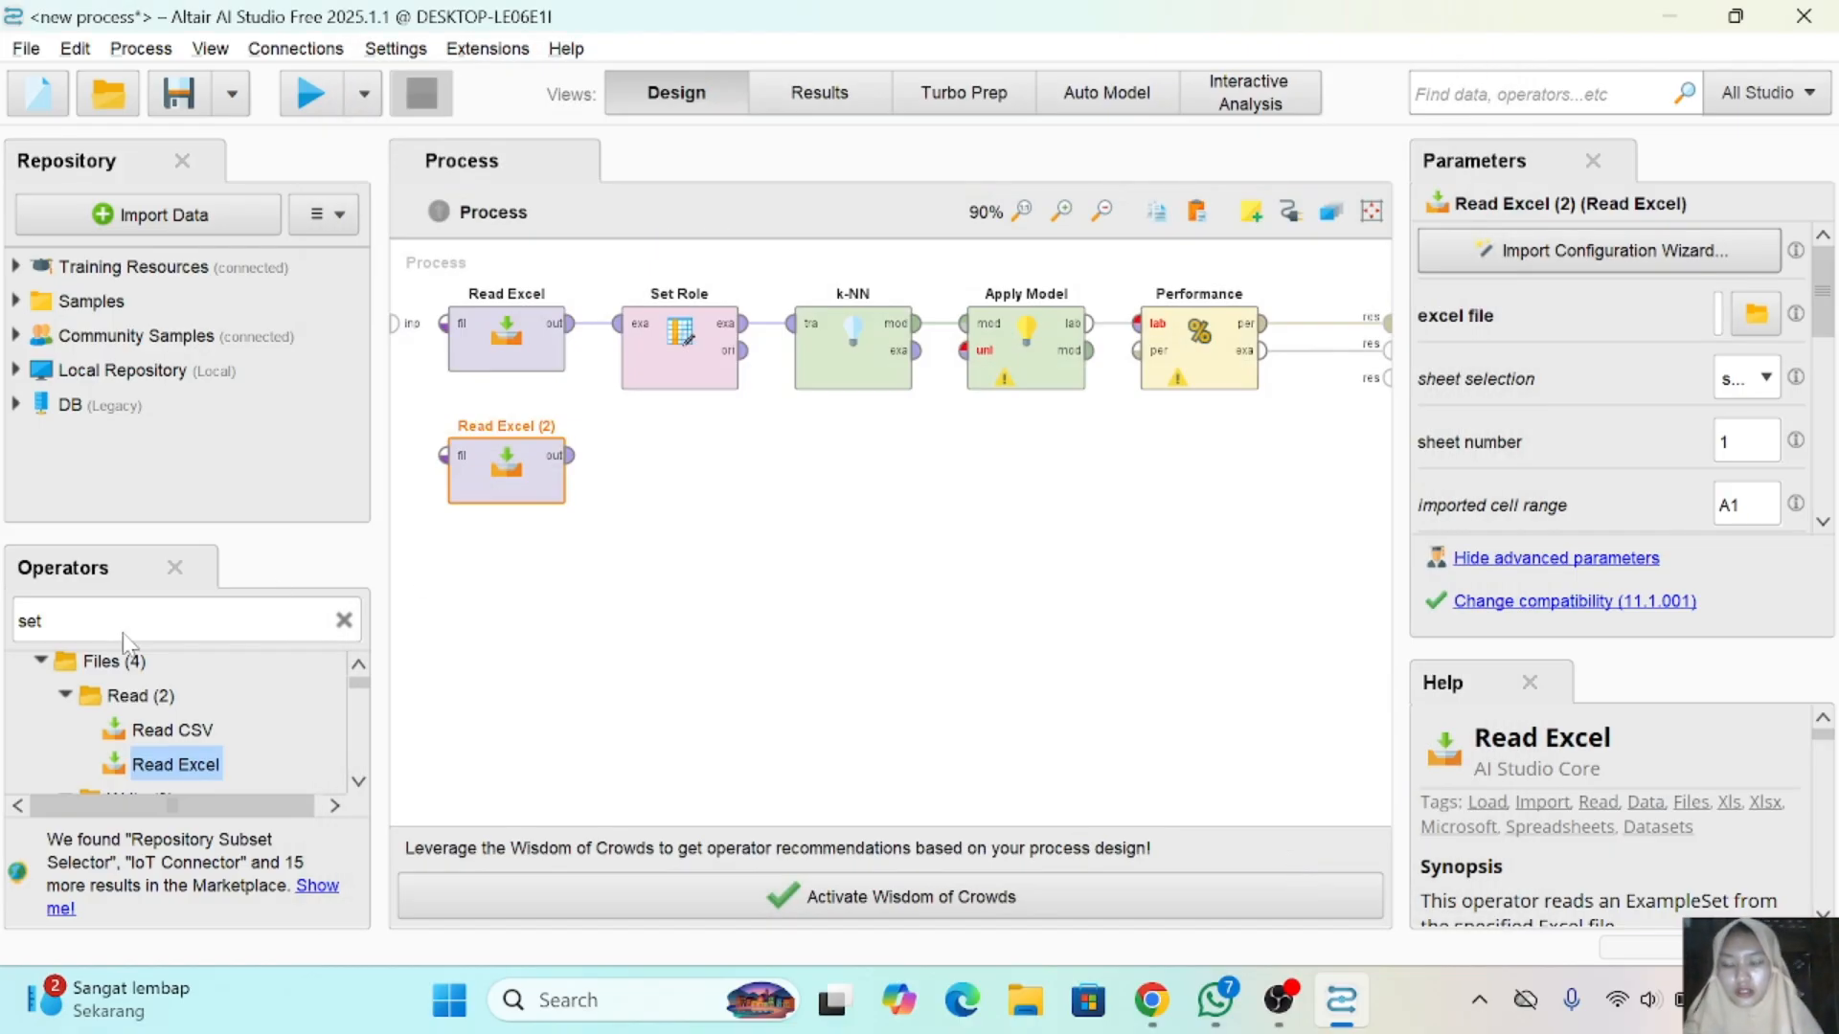
- Find the Set Role operator and add a second one, connected to the second Read Excel's output
click(343, 621)
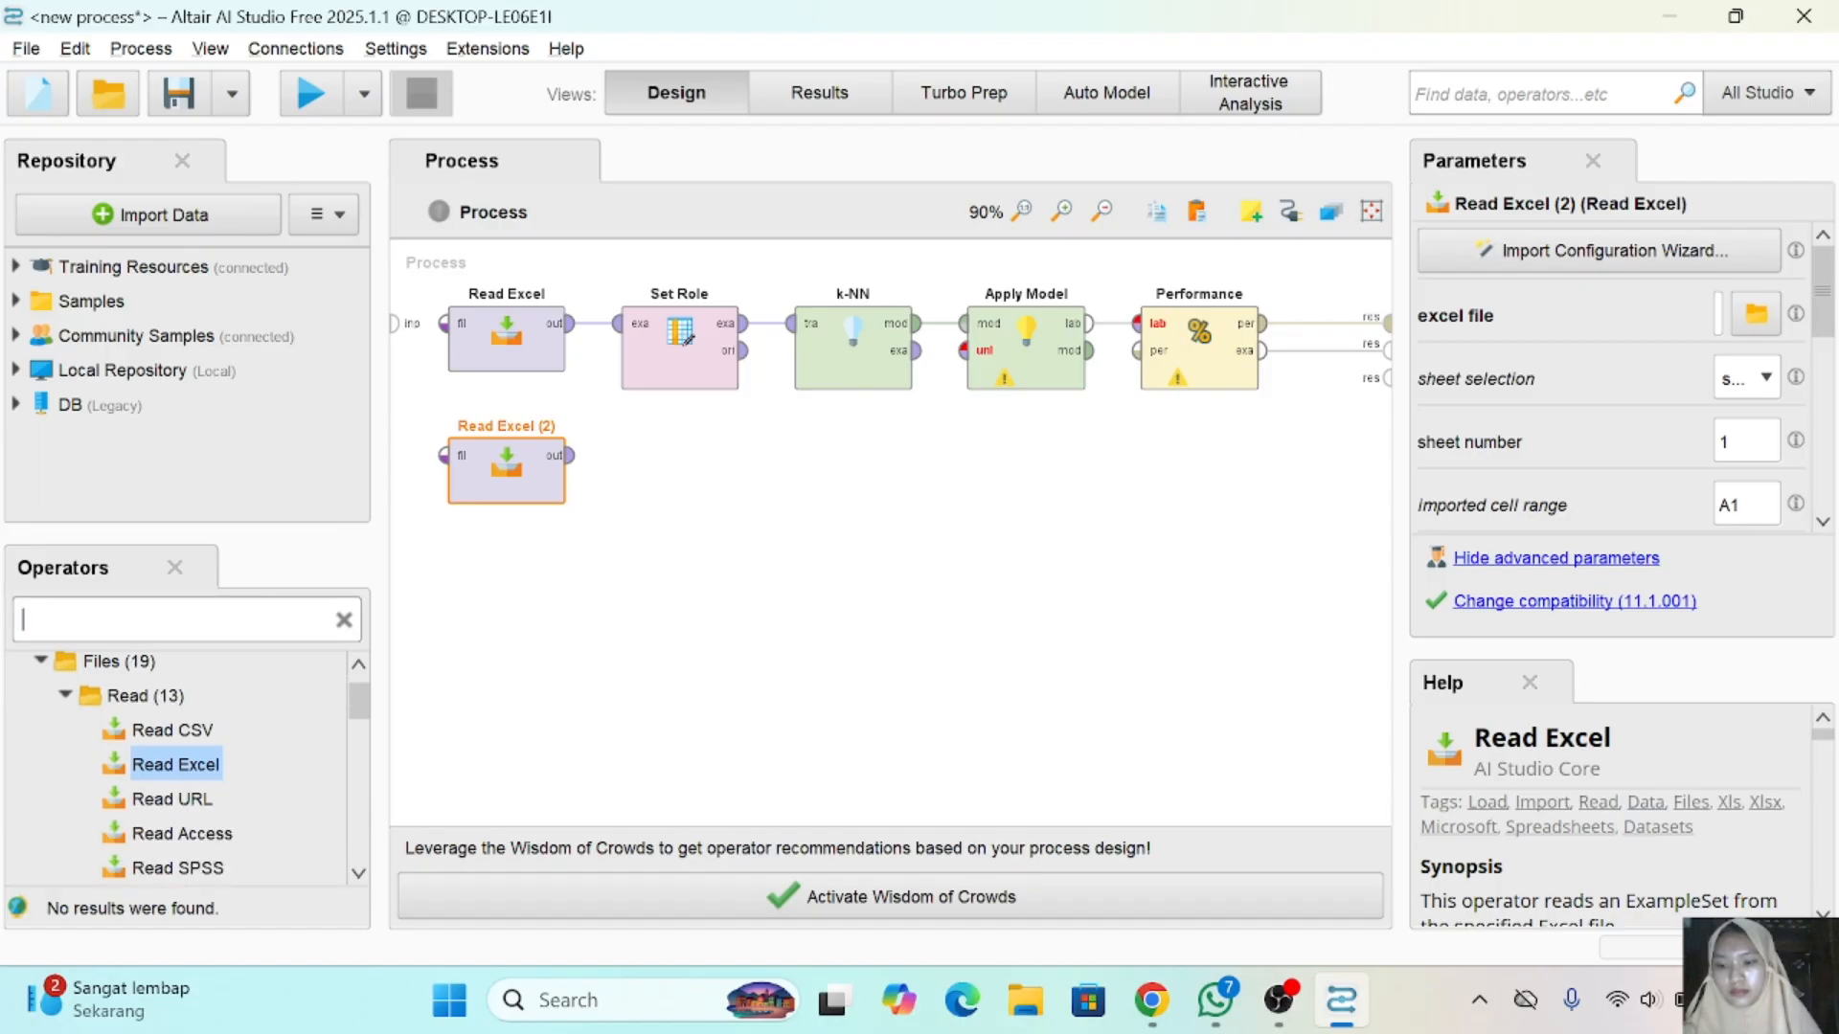
text(set)
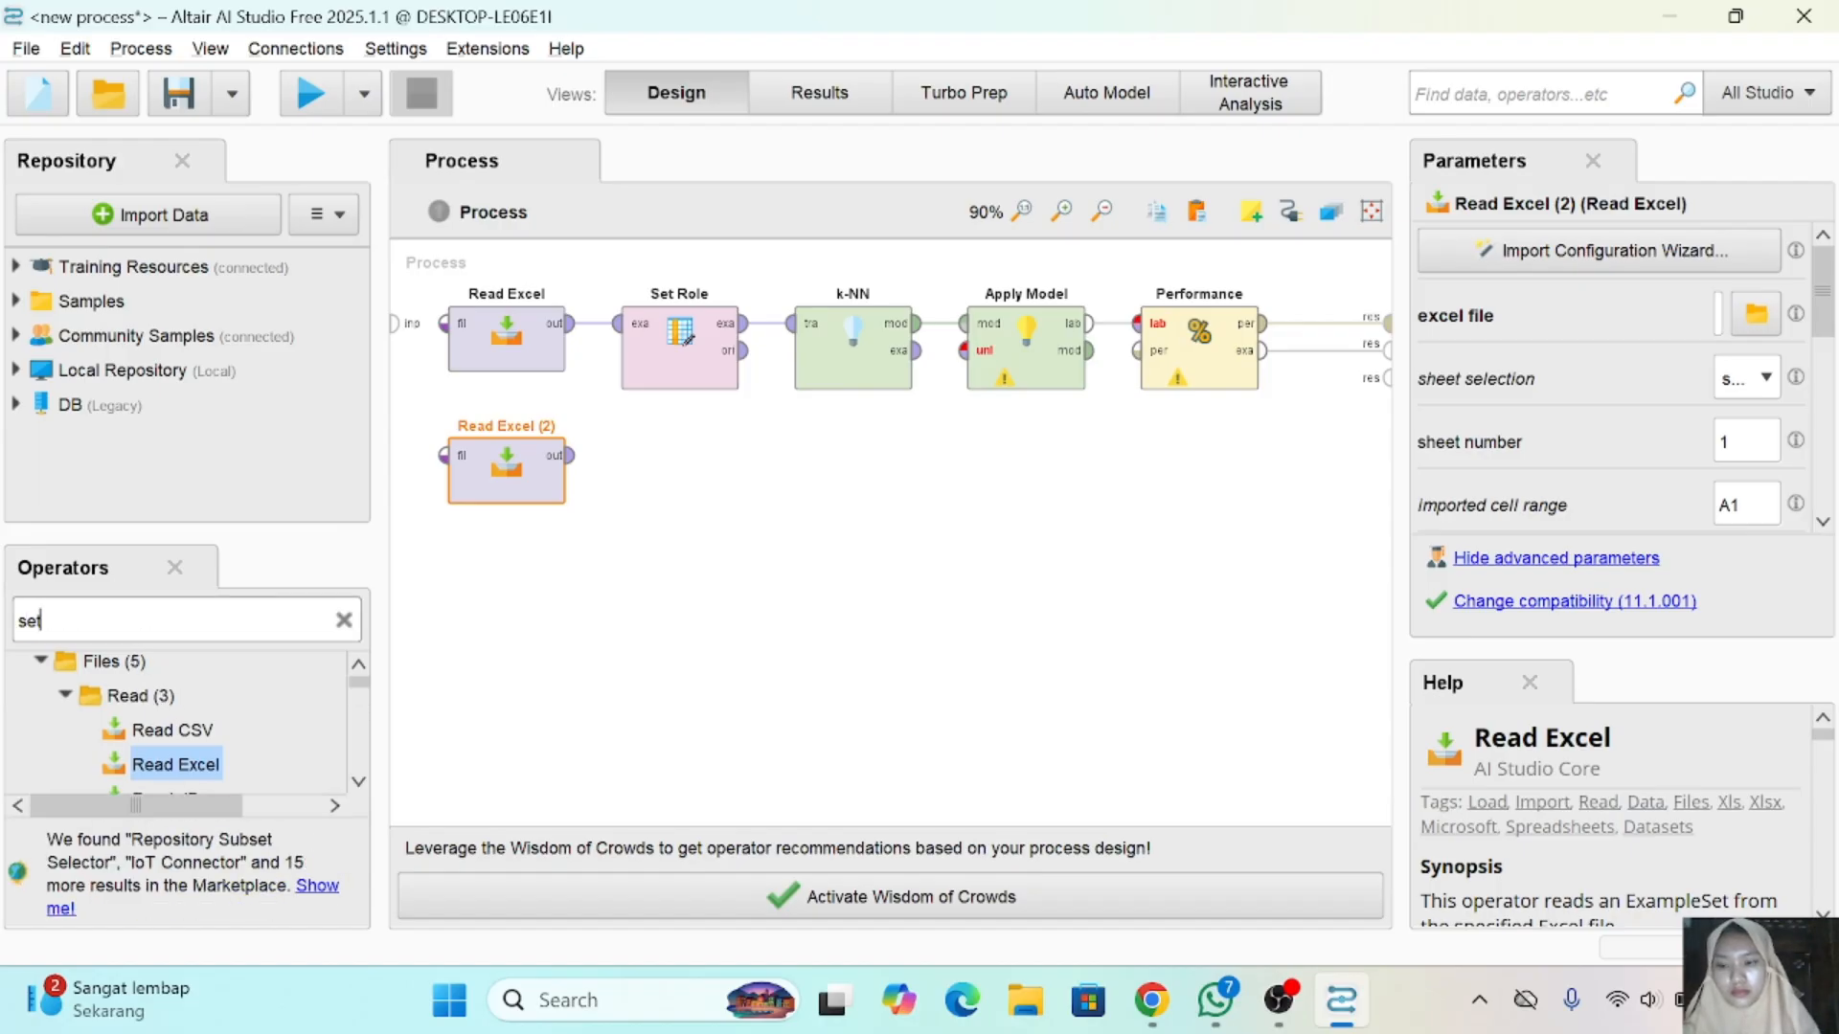
text( role)
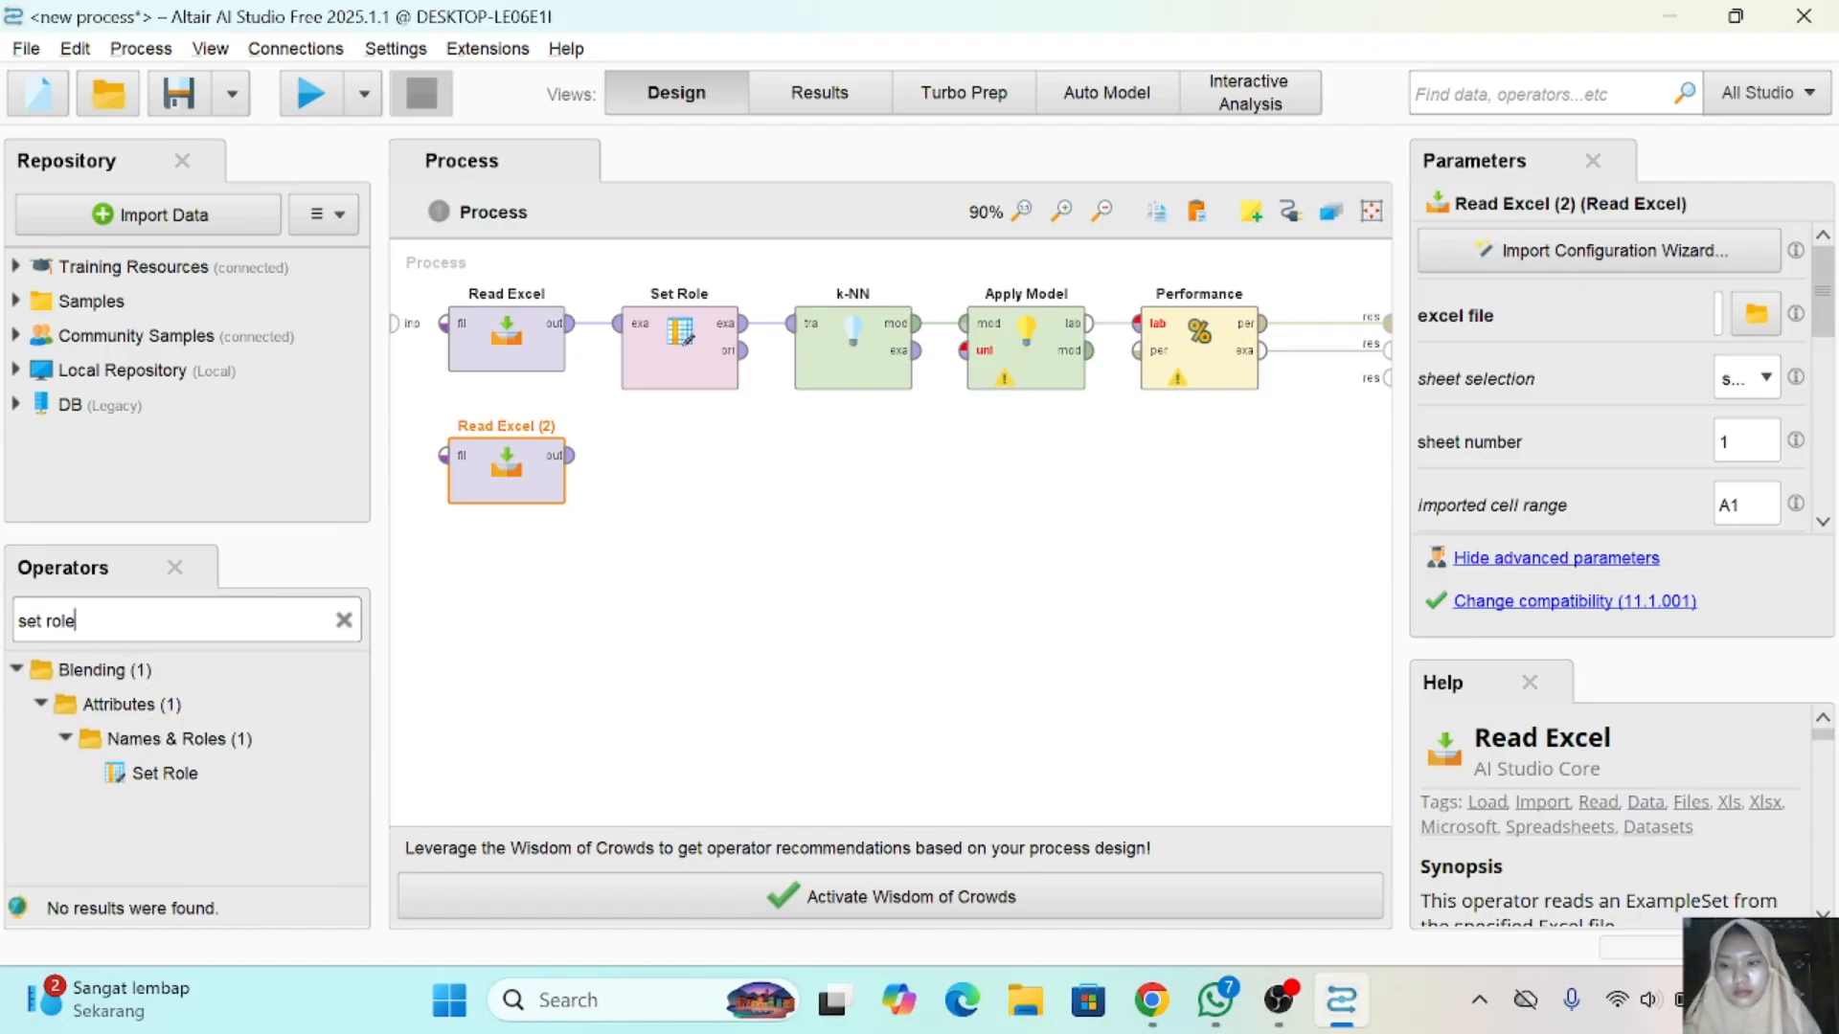
drag(182, 766, 191, 776)
click(190, 776)
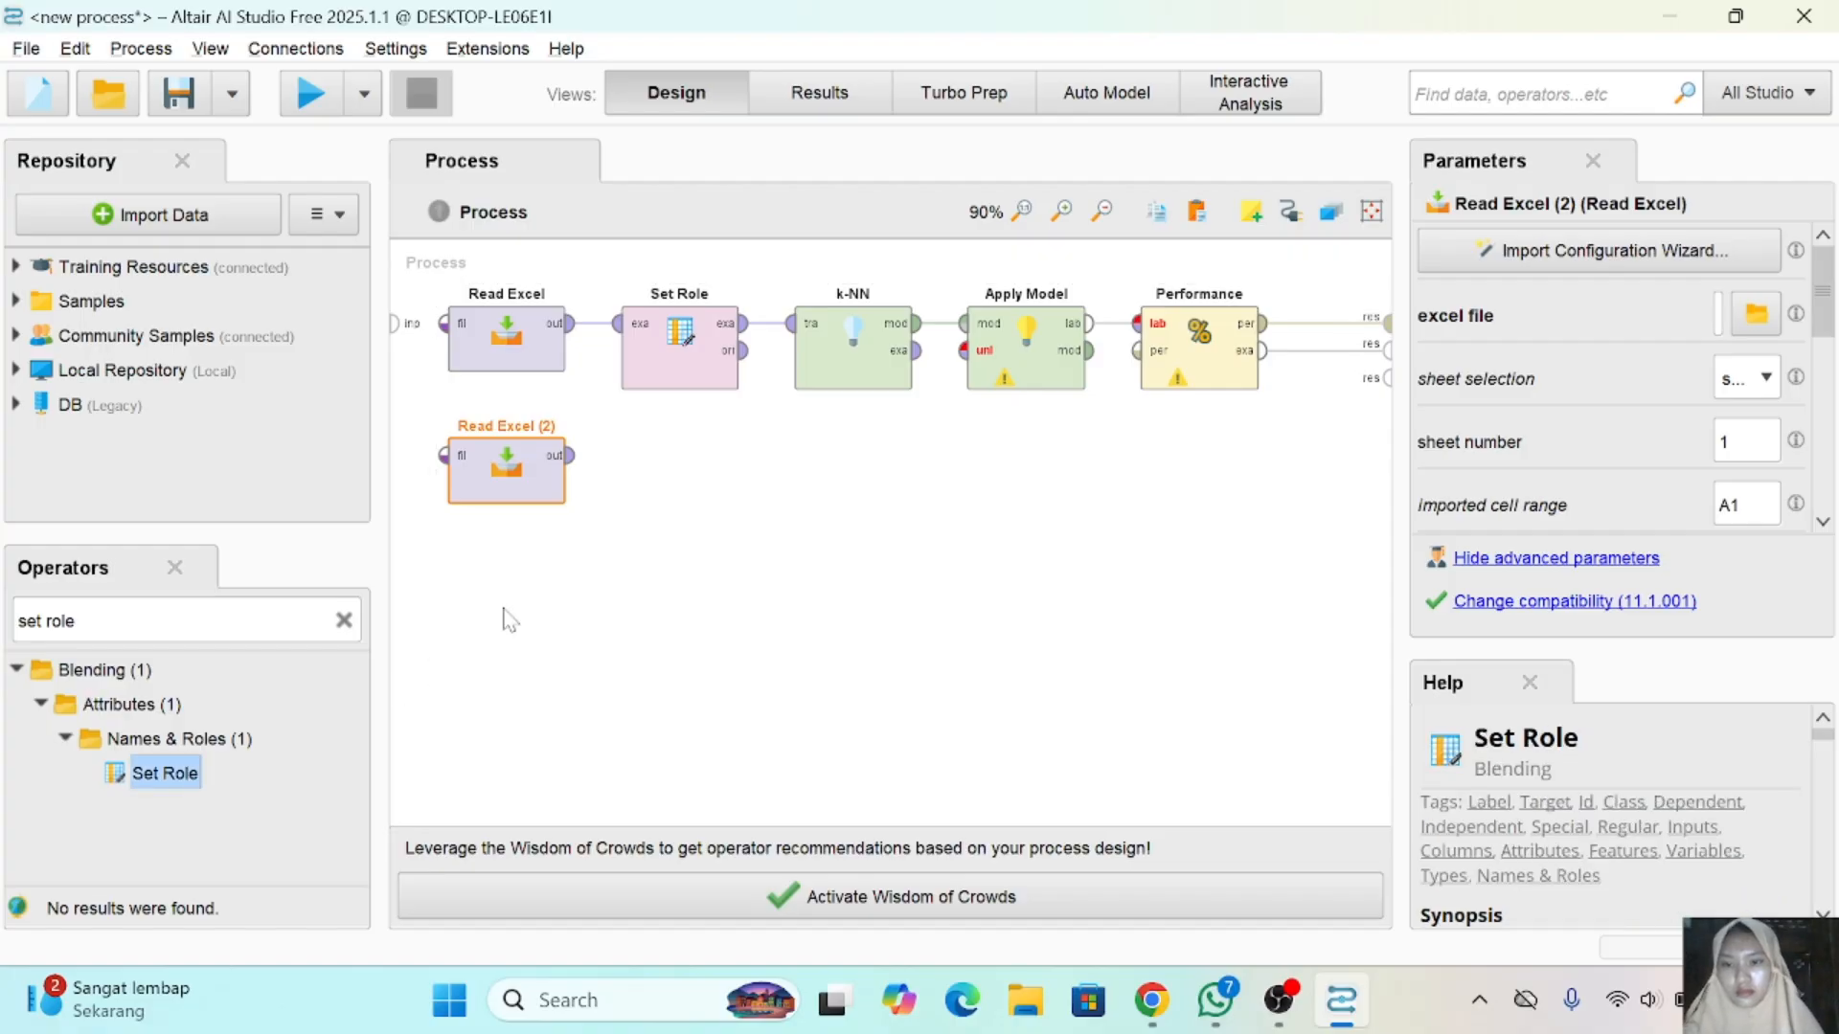
drag(169, 784, 657, 476)
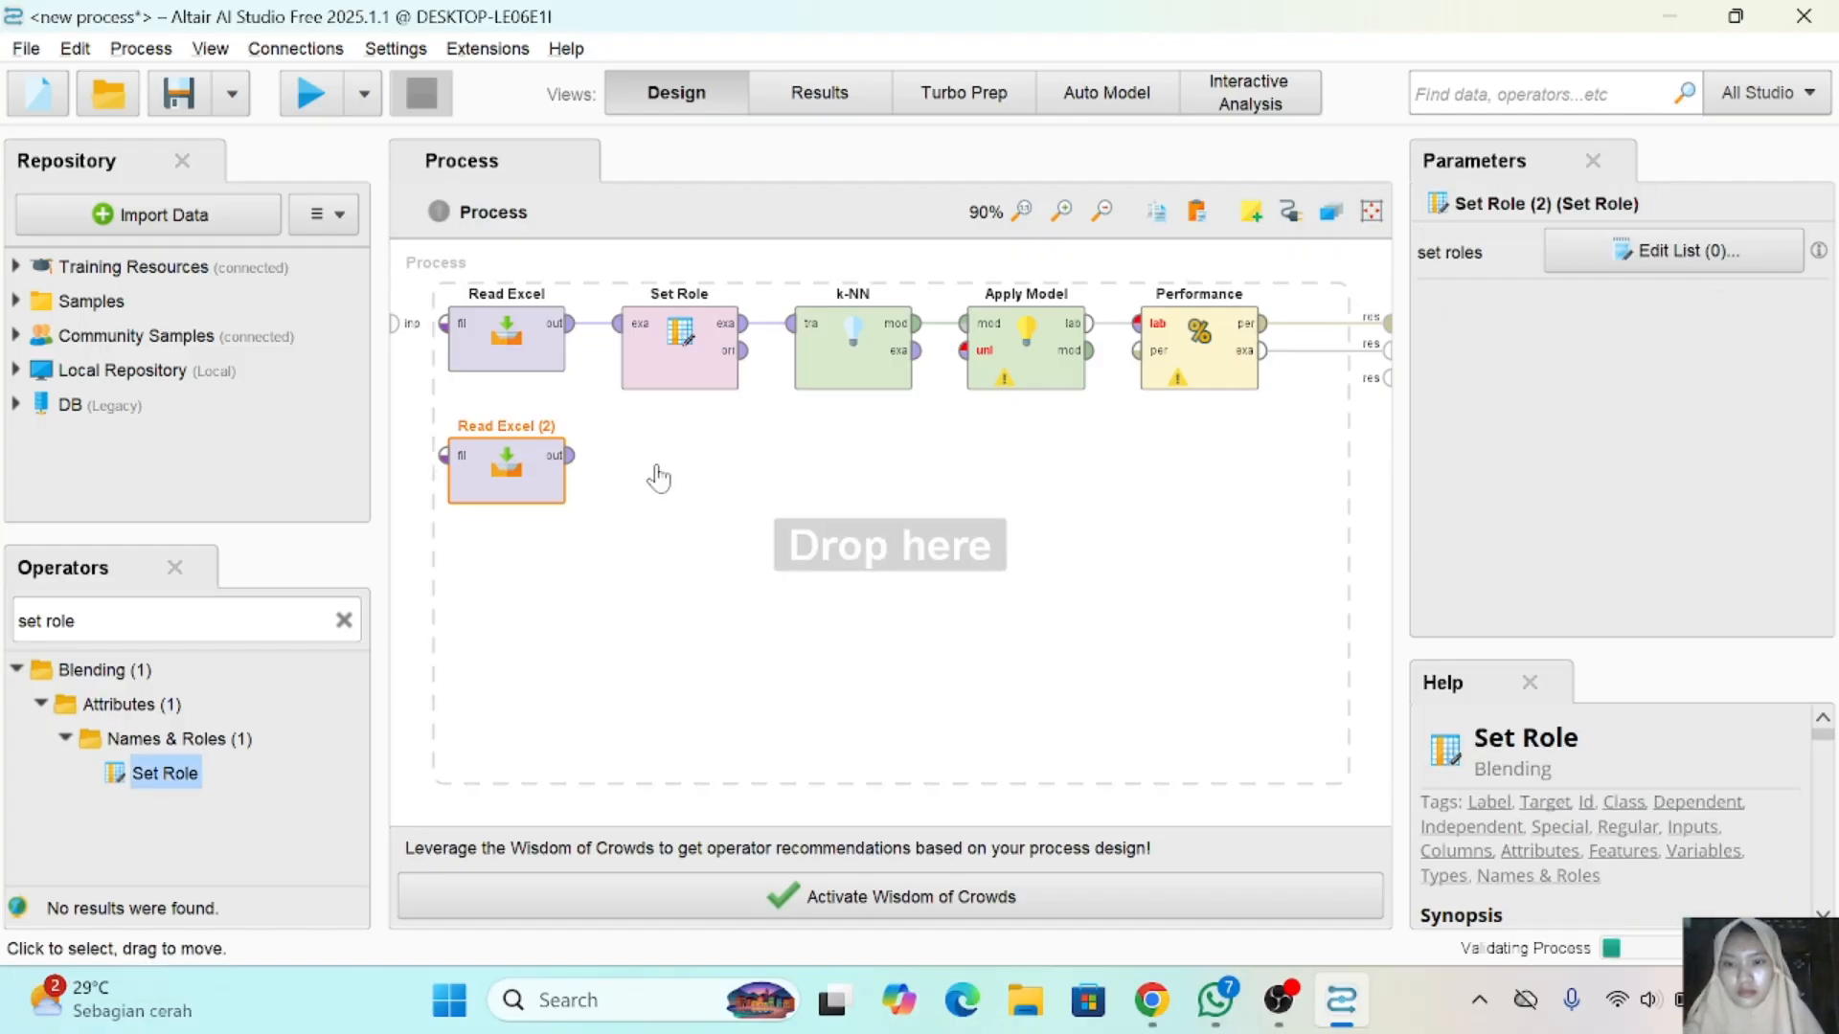
click(566, 471)
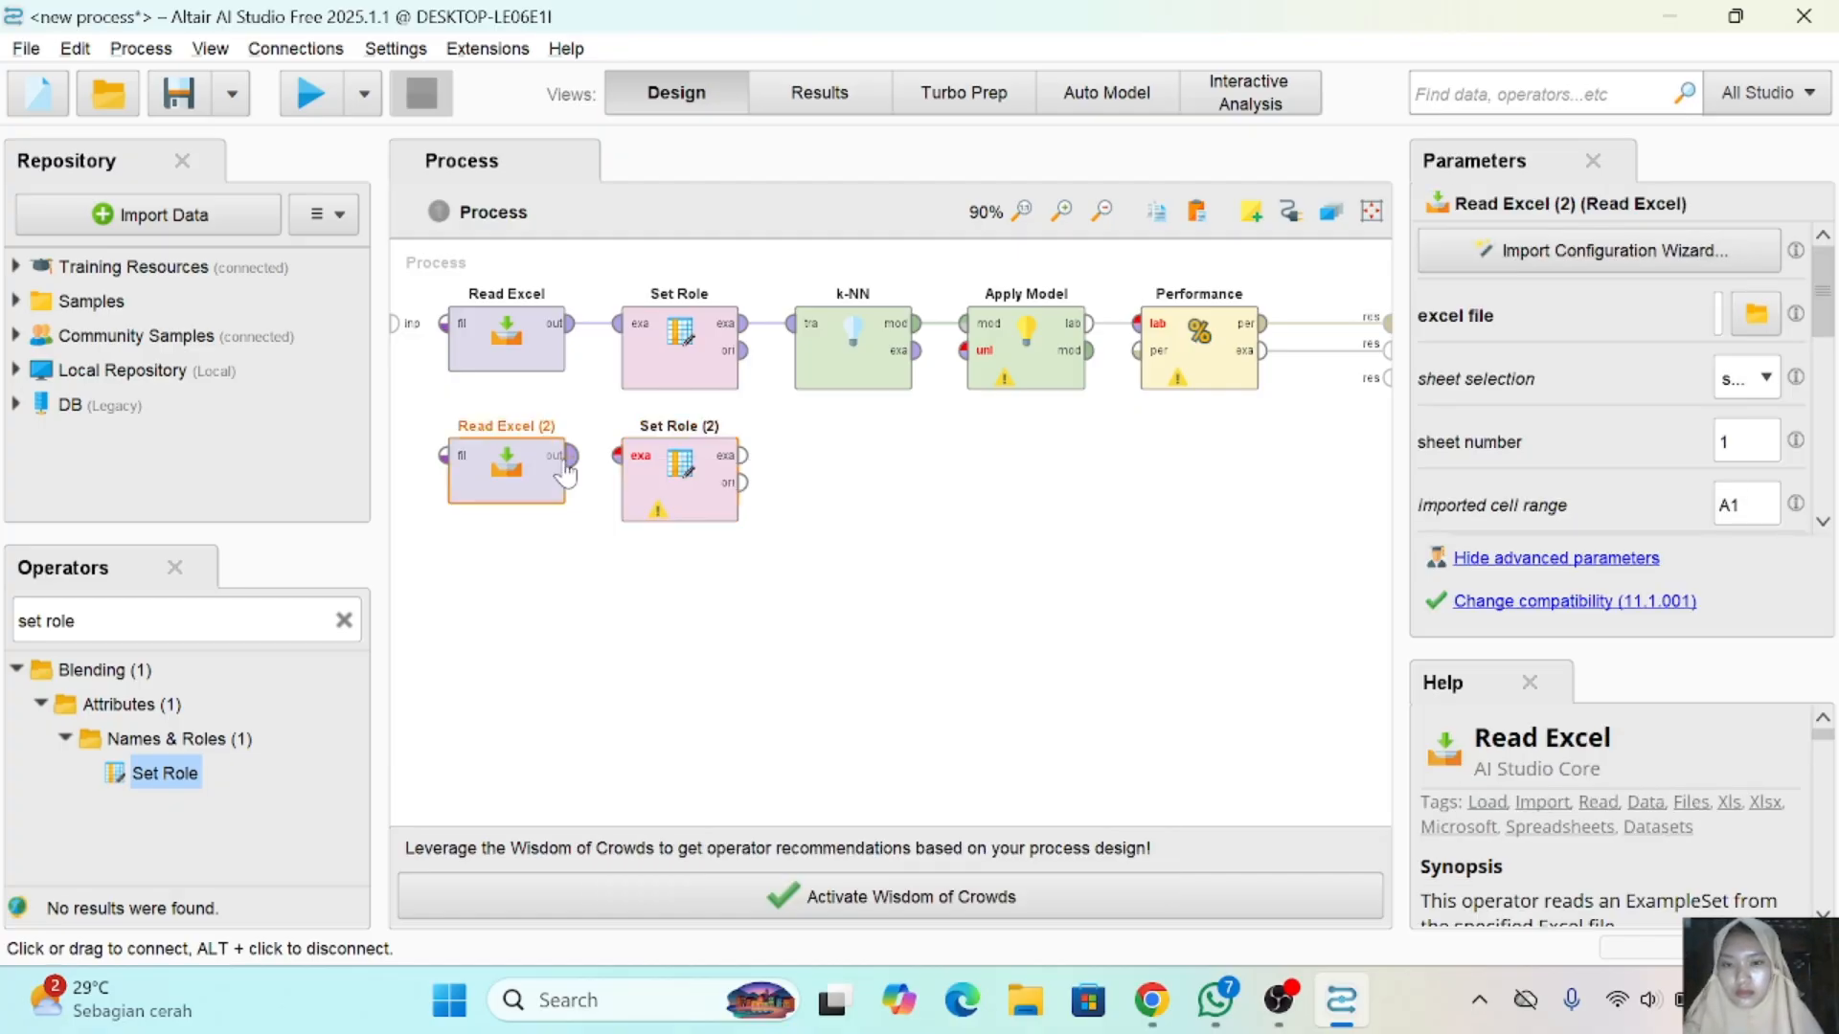
click(618, 456)
- Assign attribute K the target role label in the second Set Role operator and apply the list
click(688, 479)
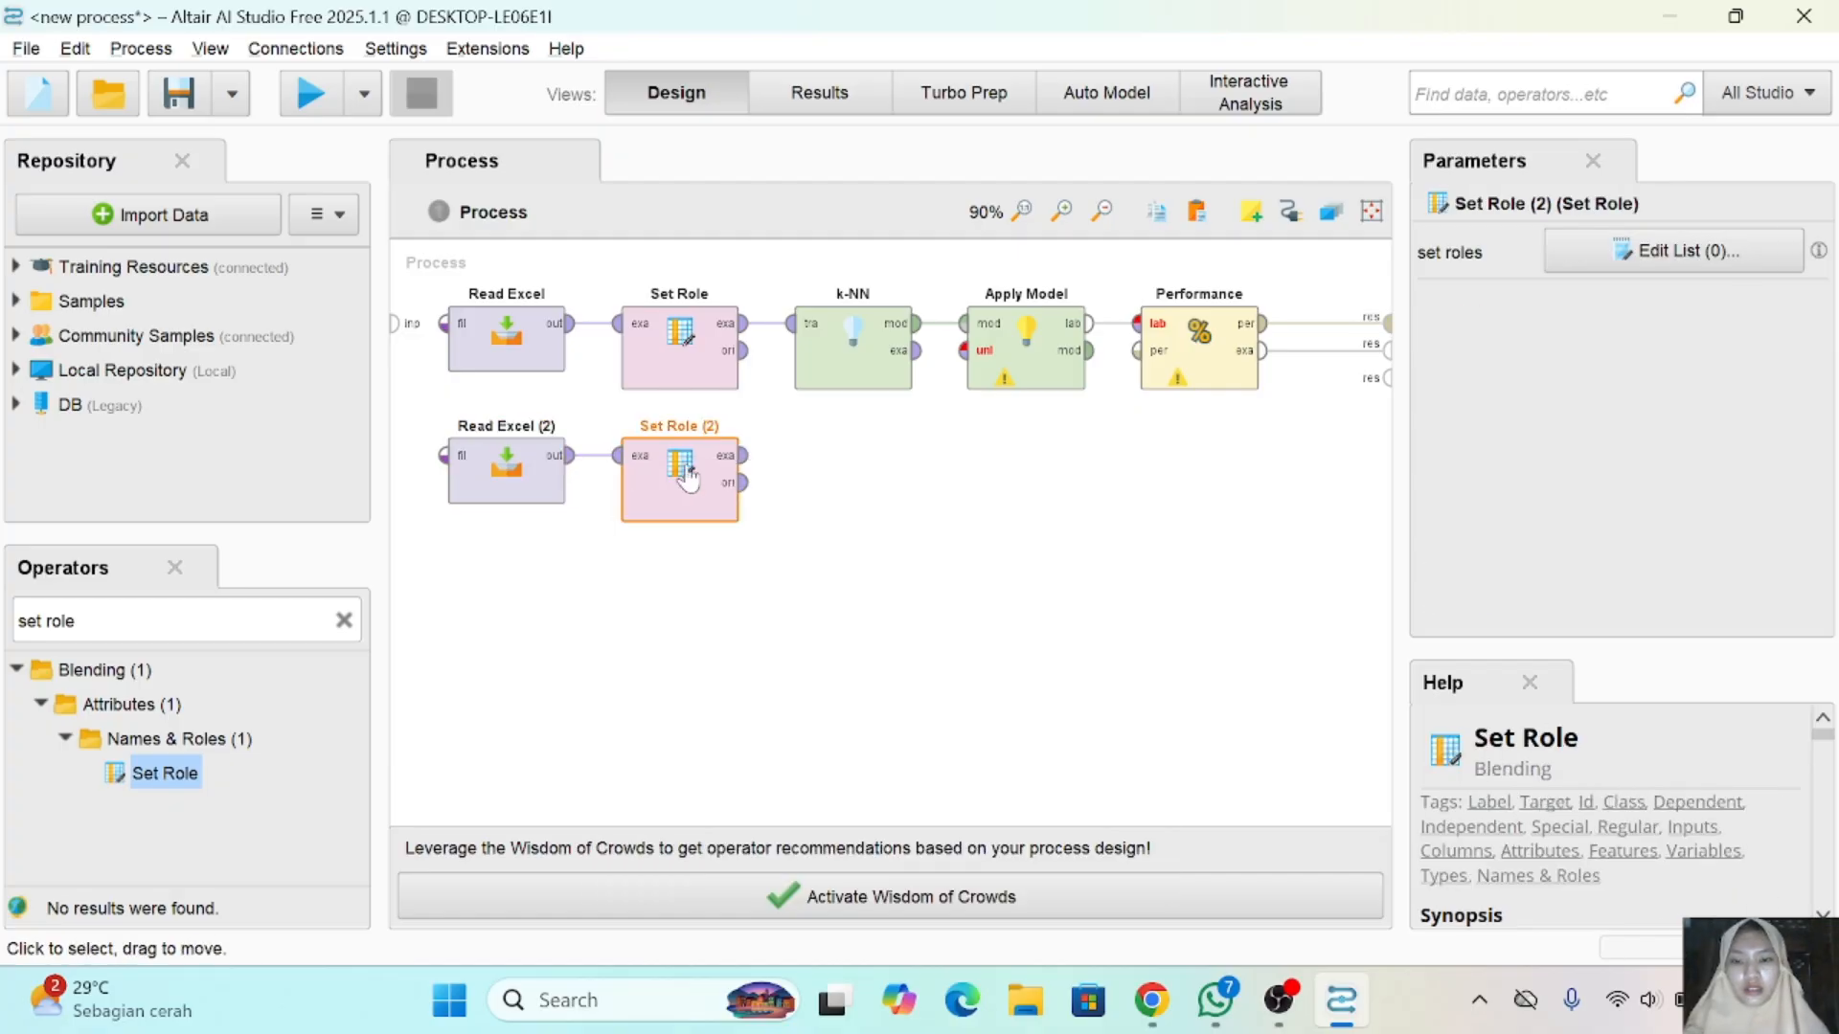
click(1662, 253)
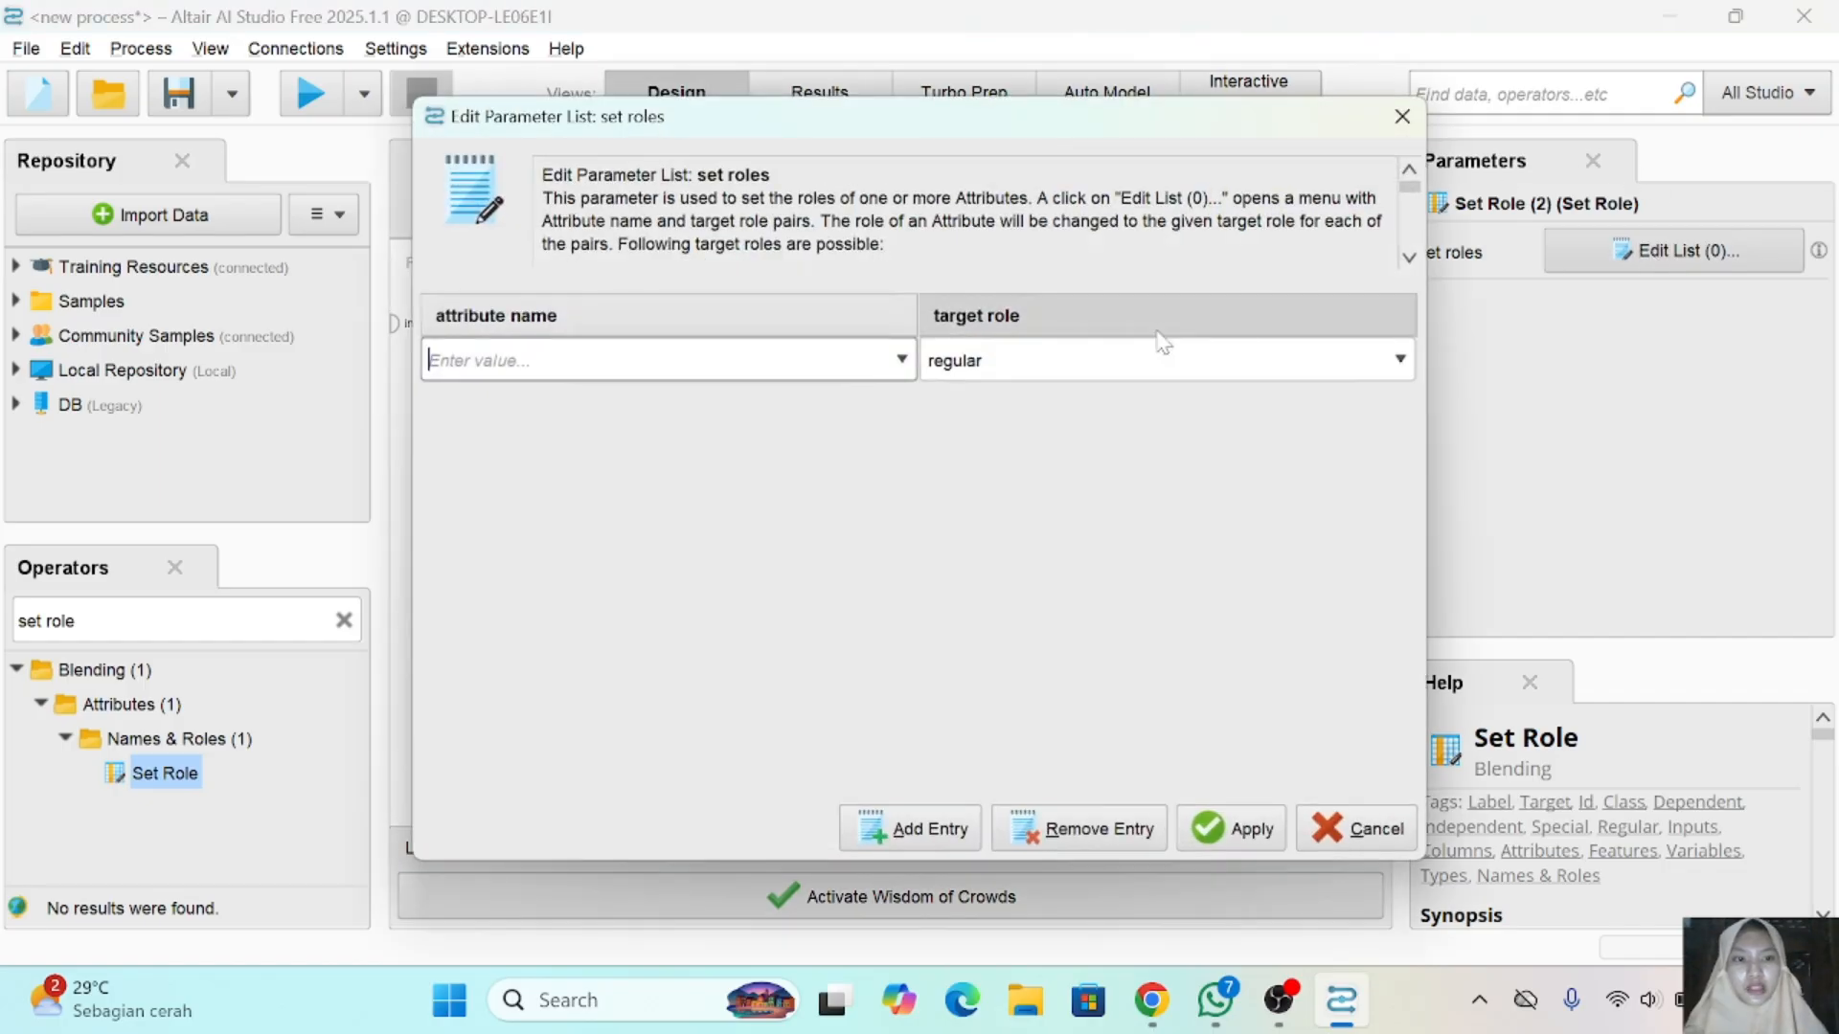
click(900, 364)
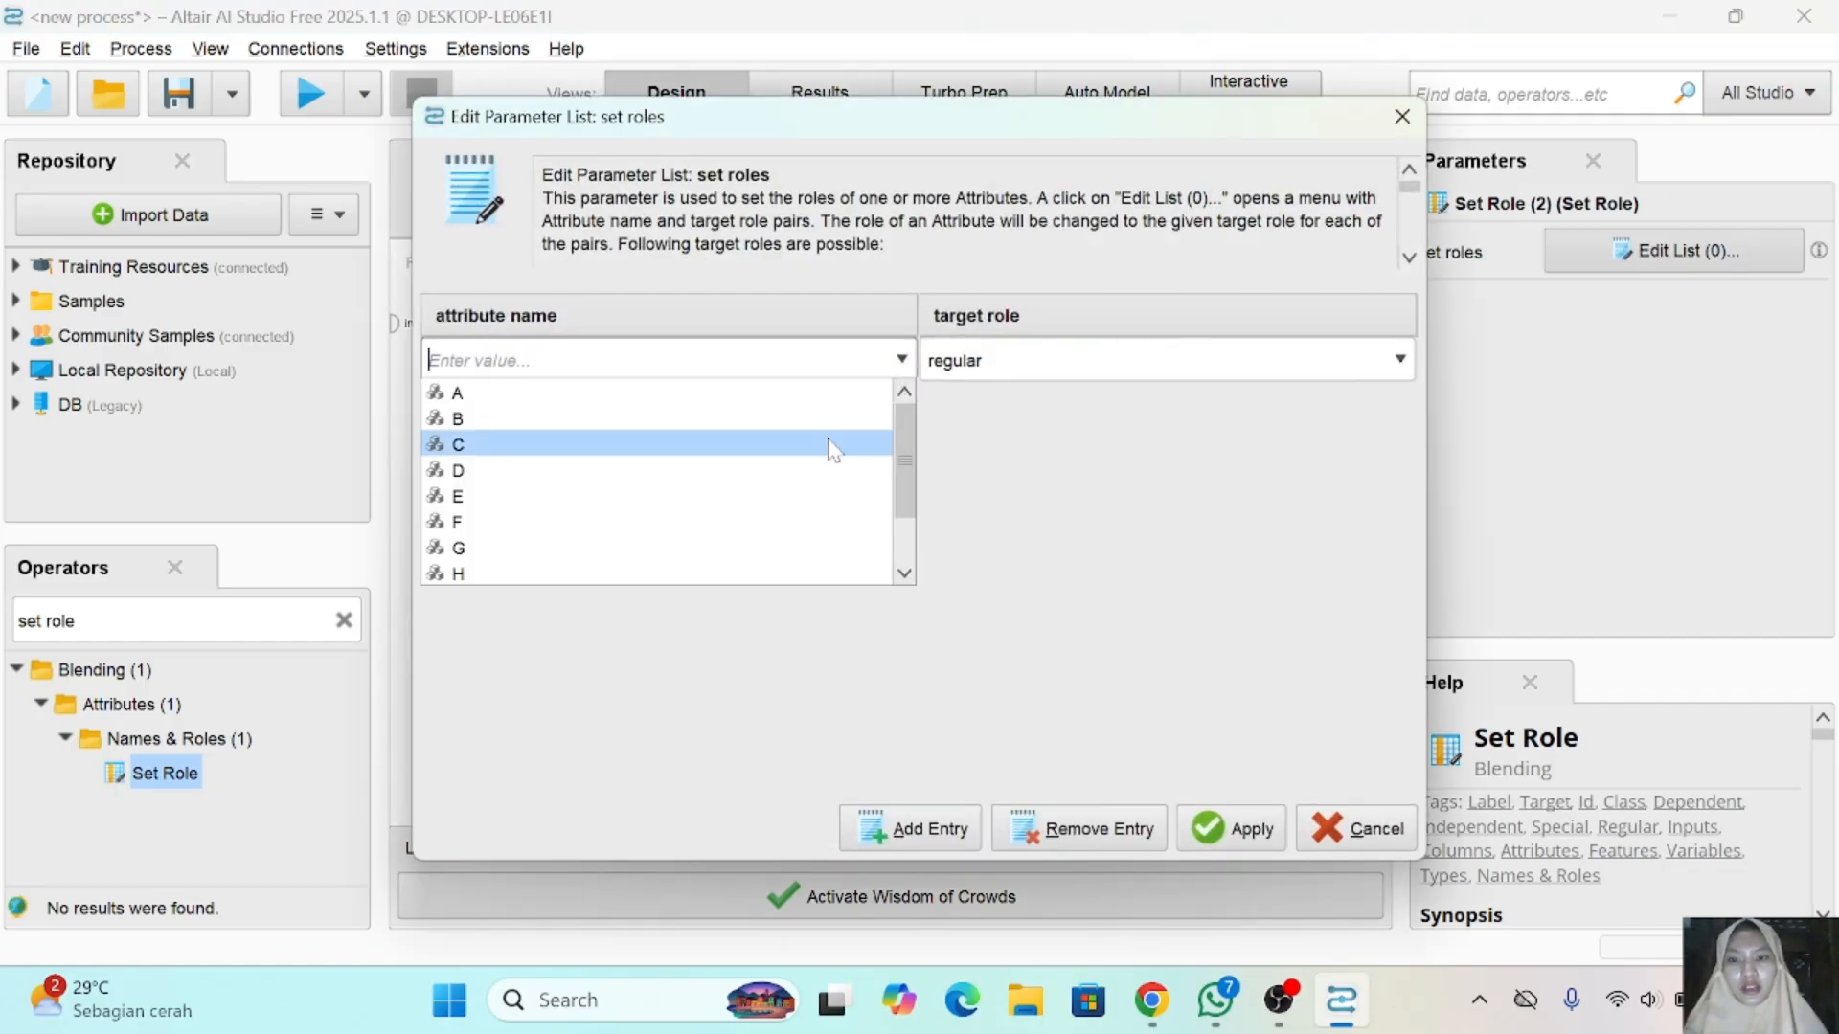
scroll(834, 451, down, 1)
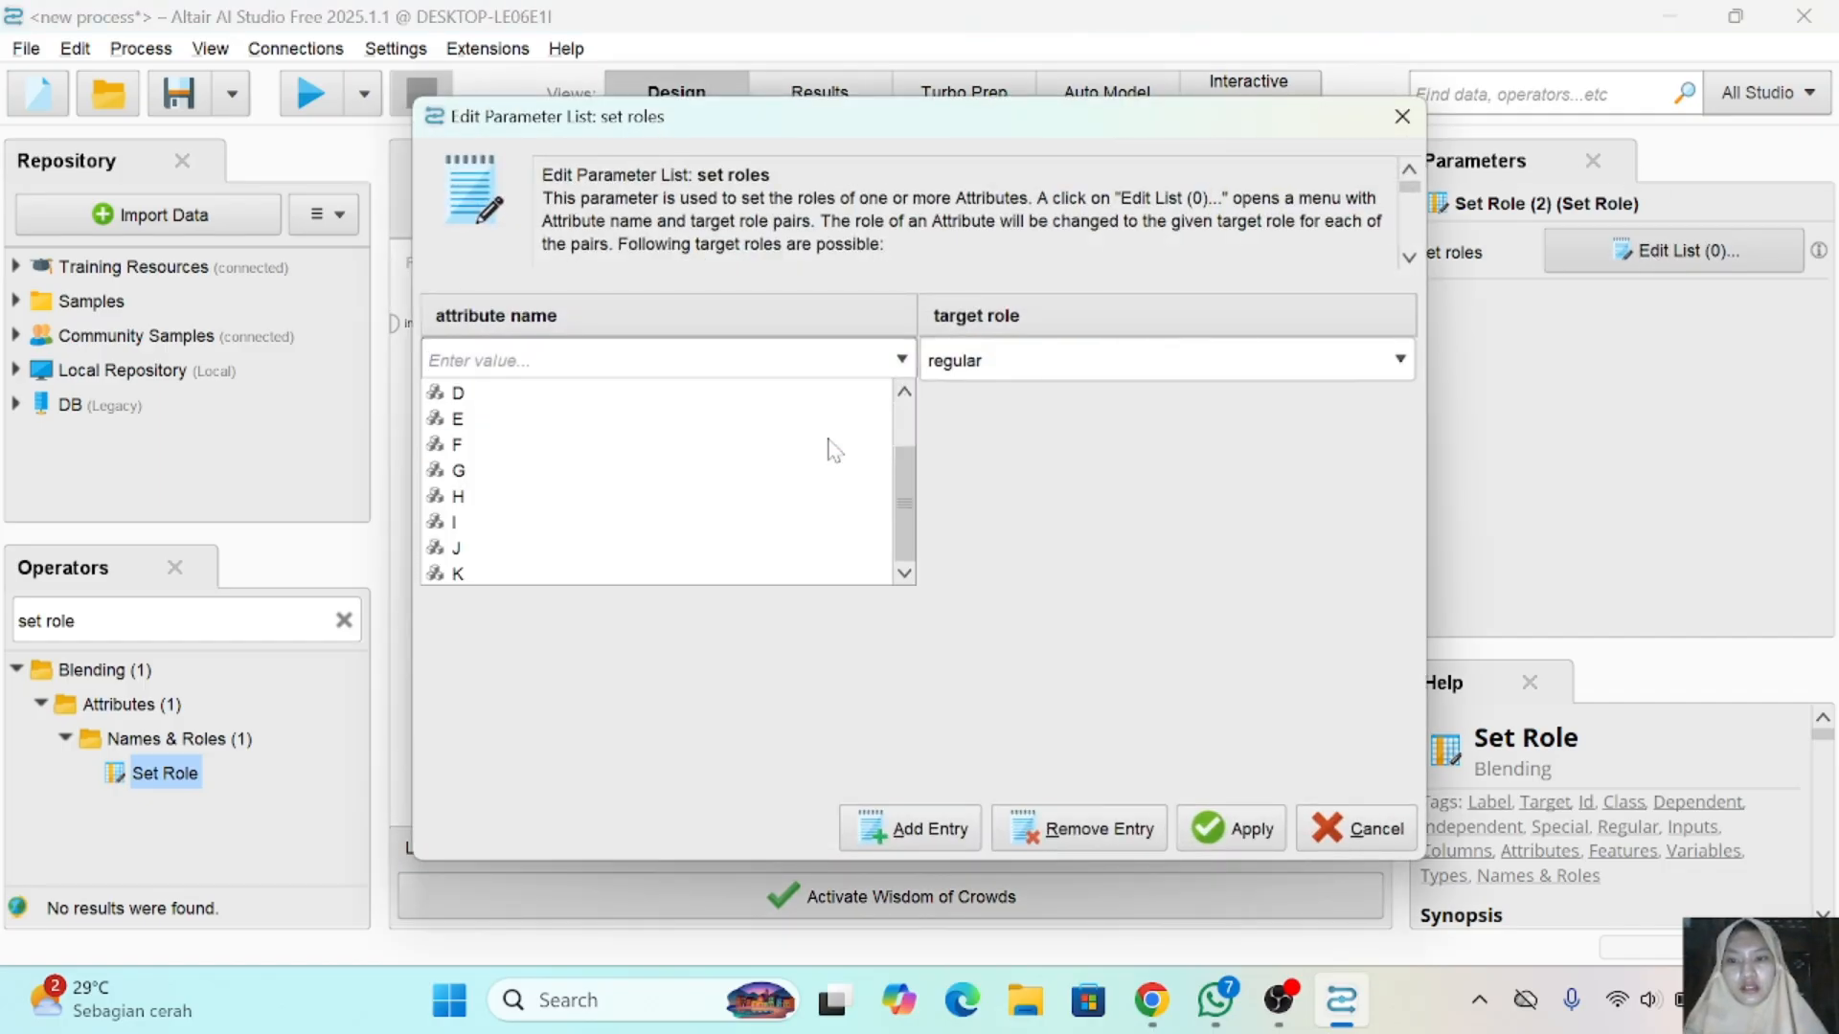
click(606, 574)
click(1398, 360)
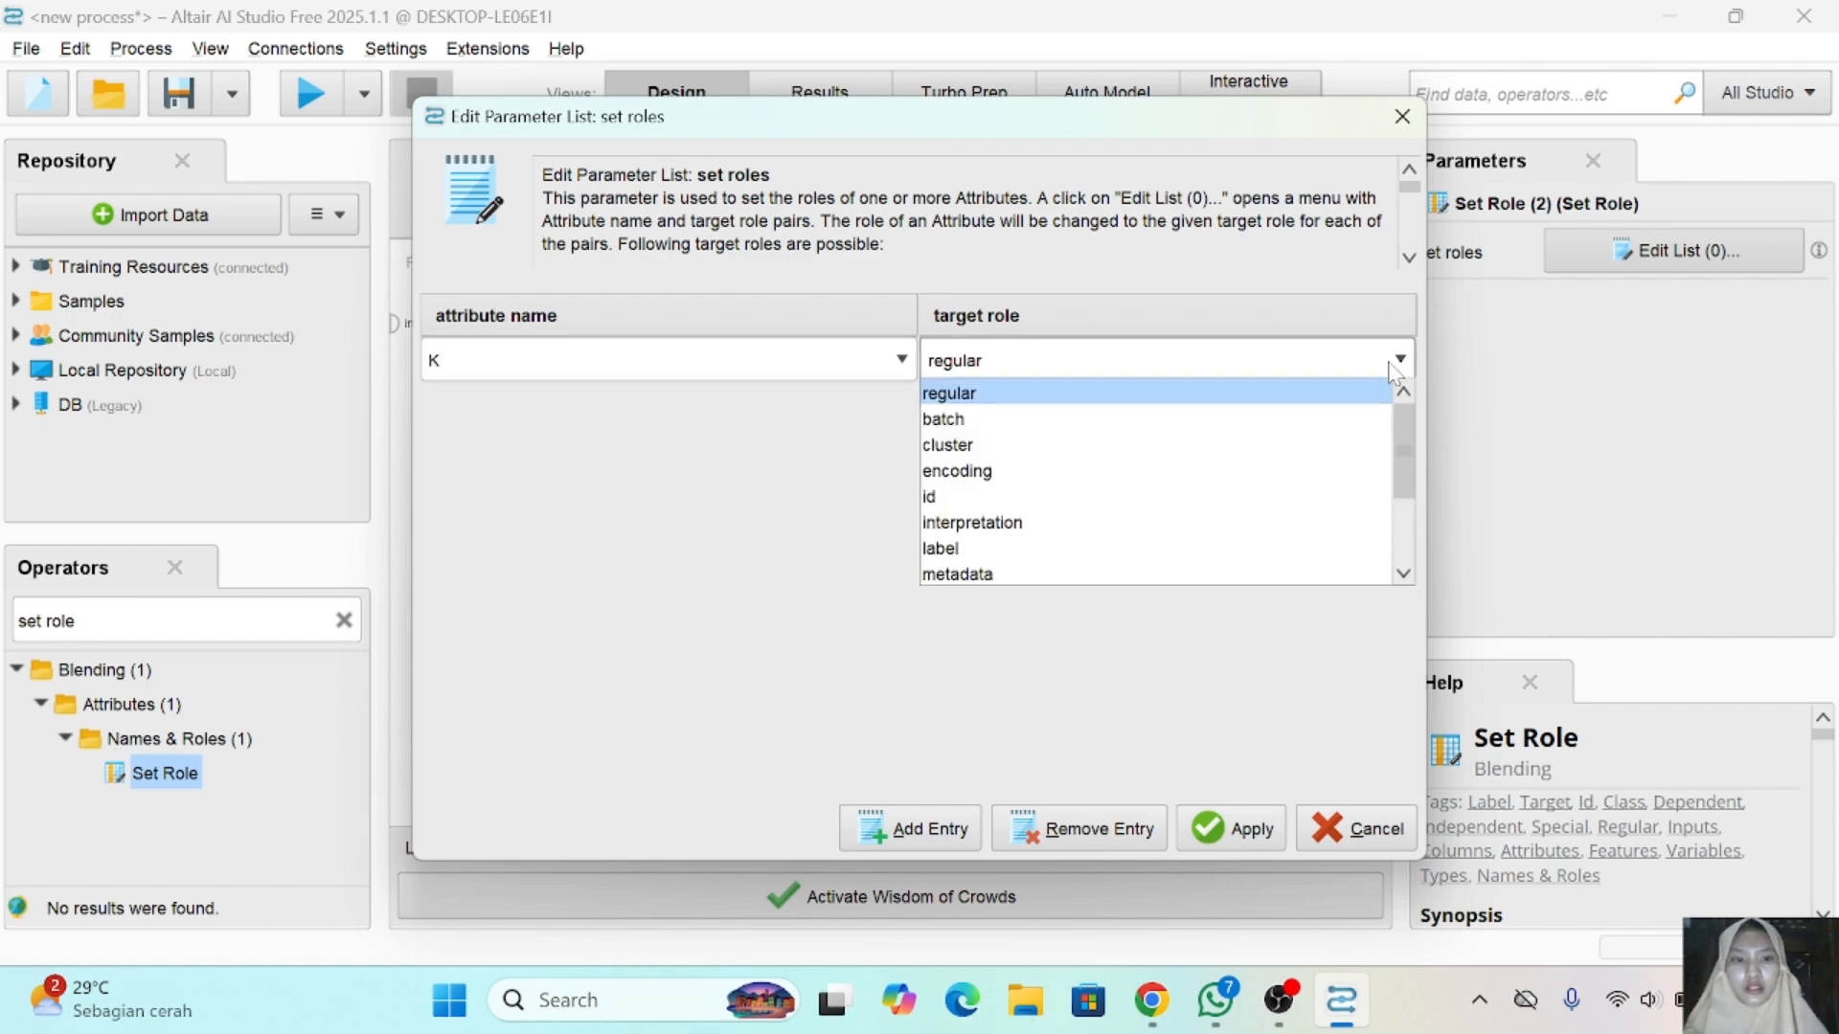
click(987, 543)
click(1270, 831)
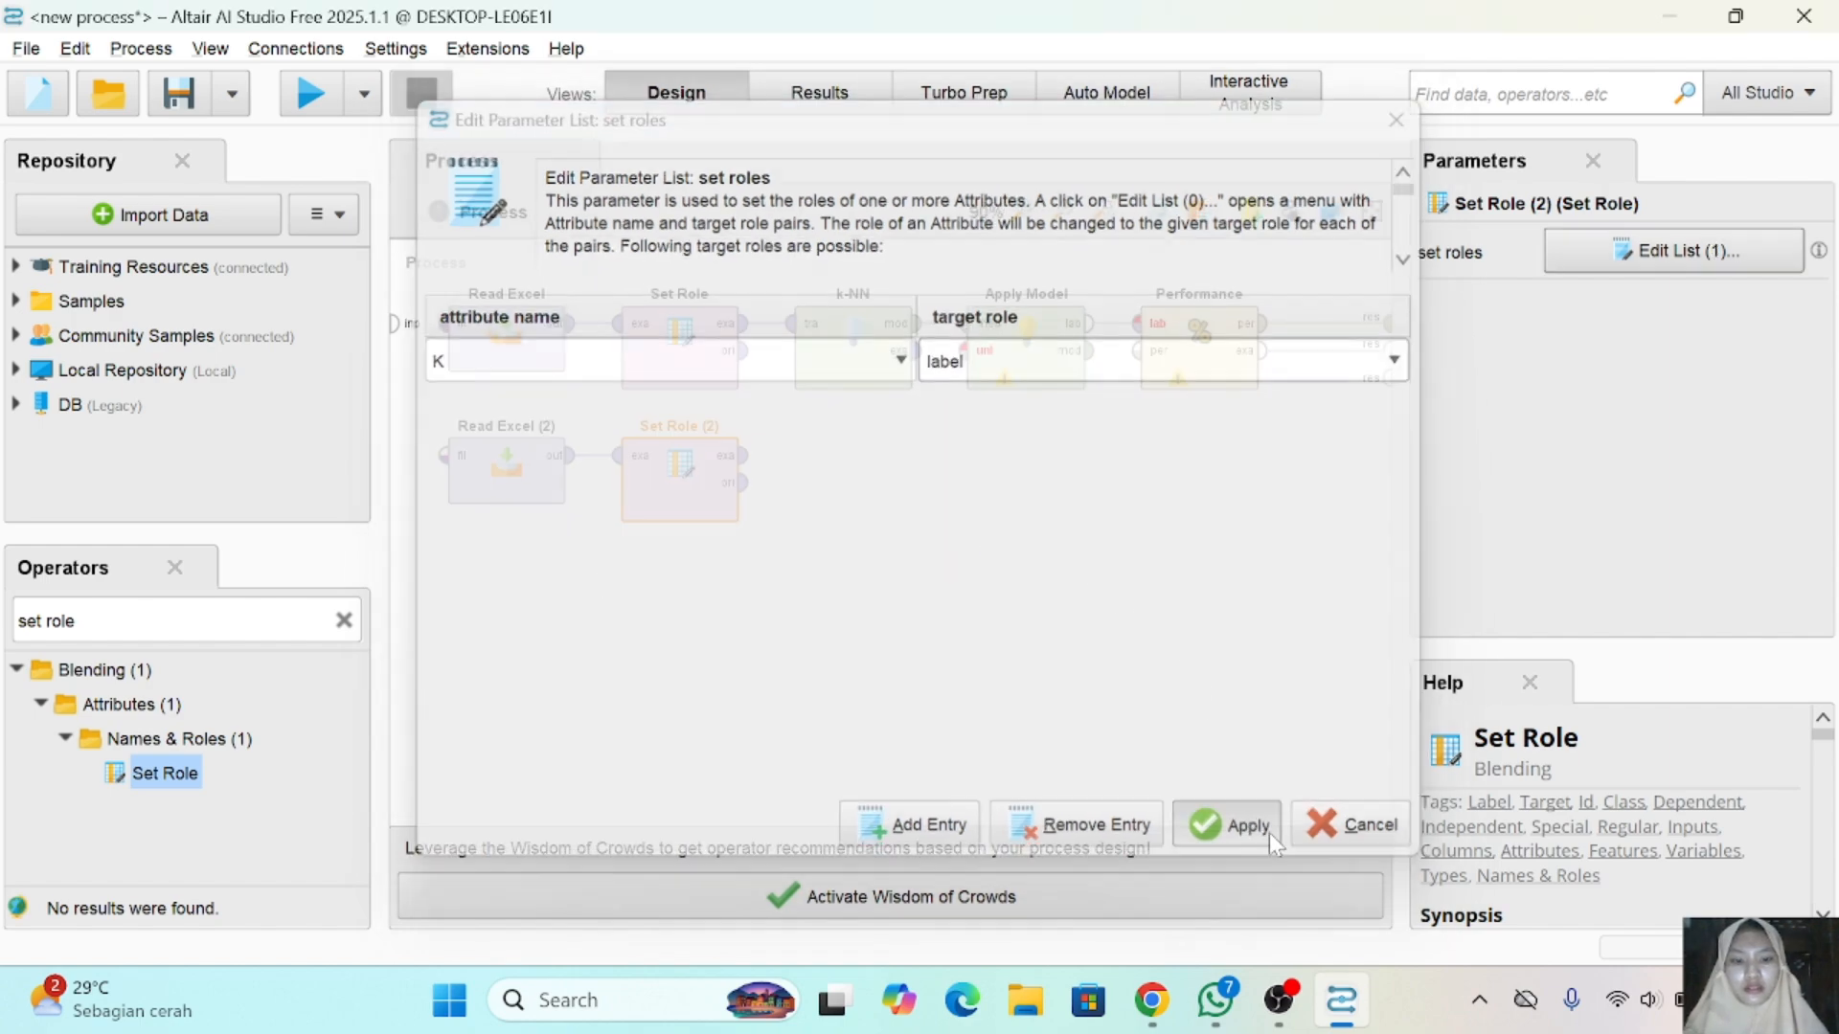
- Connect the second Set Role's example set output to Apply Model's unlabelled input and run the process
click(747, 467)
click(963, 350)
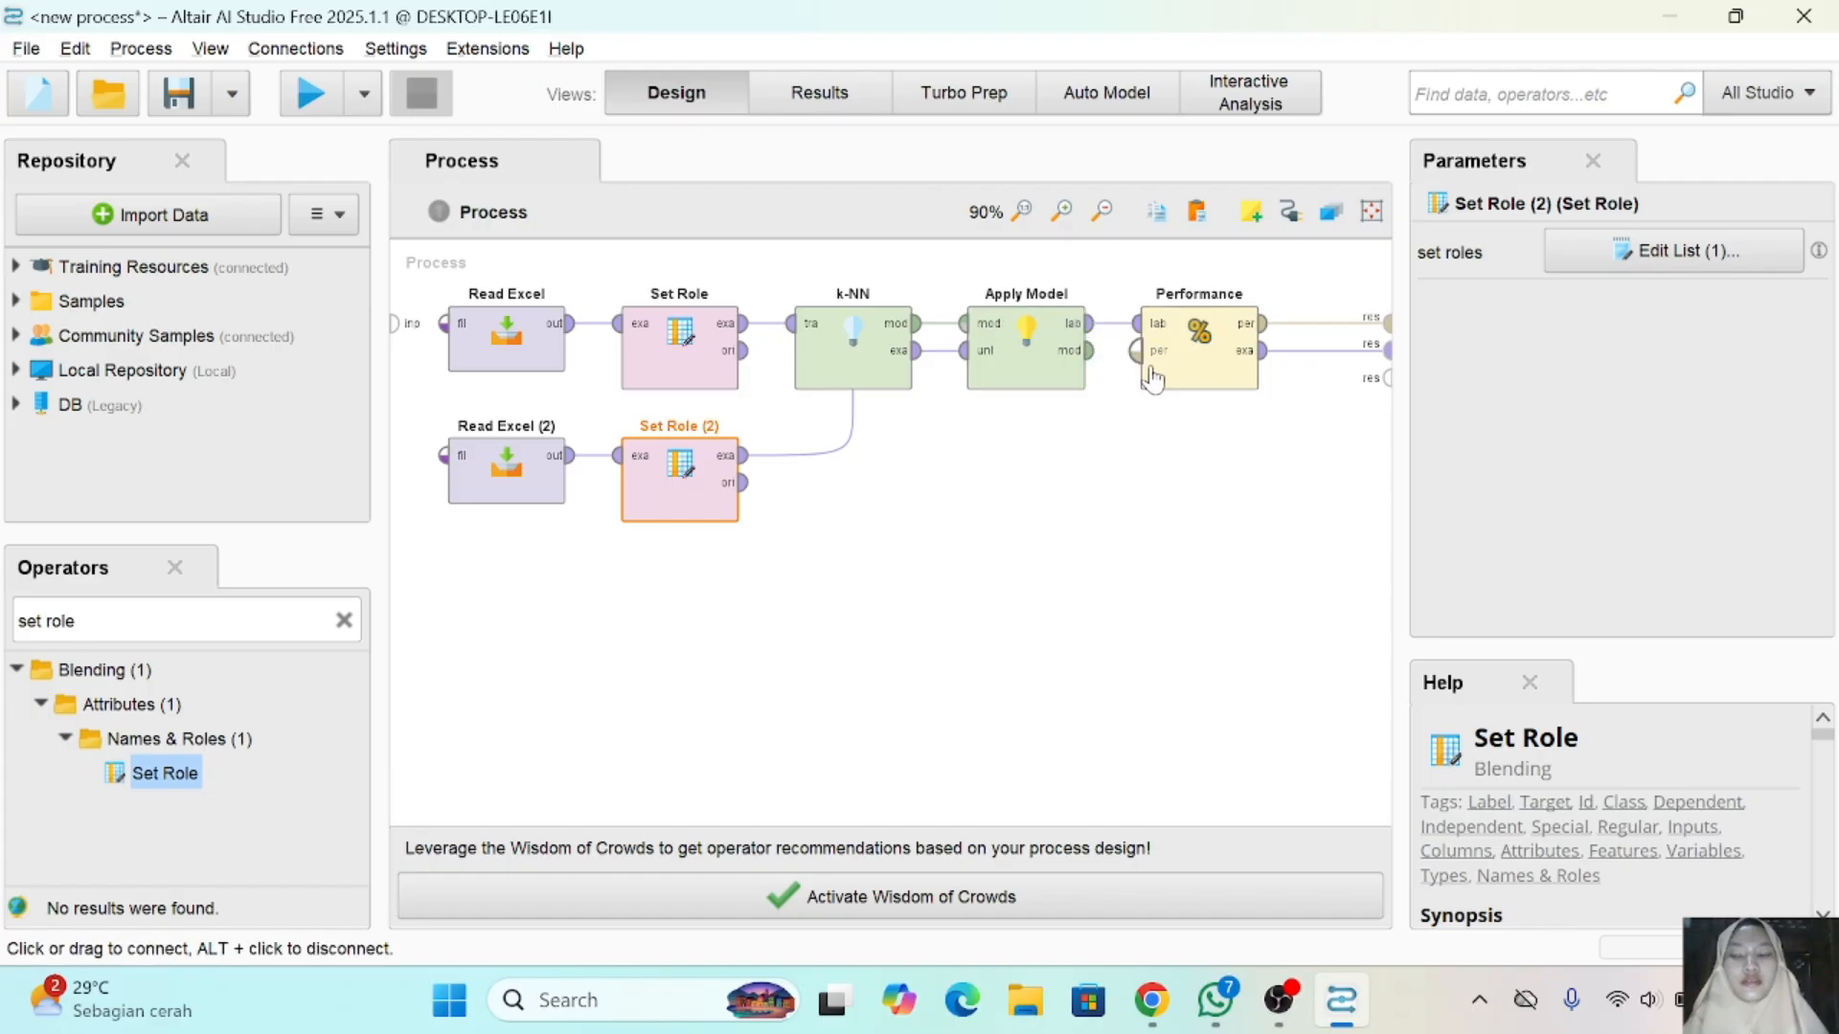
click(312, 101)
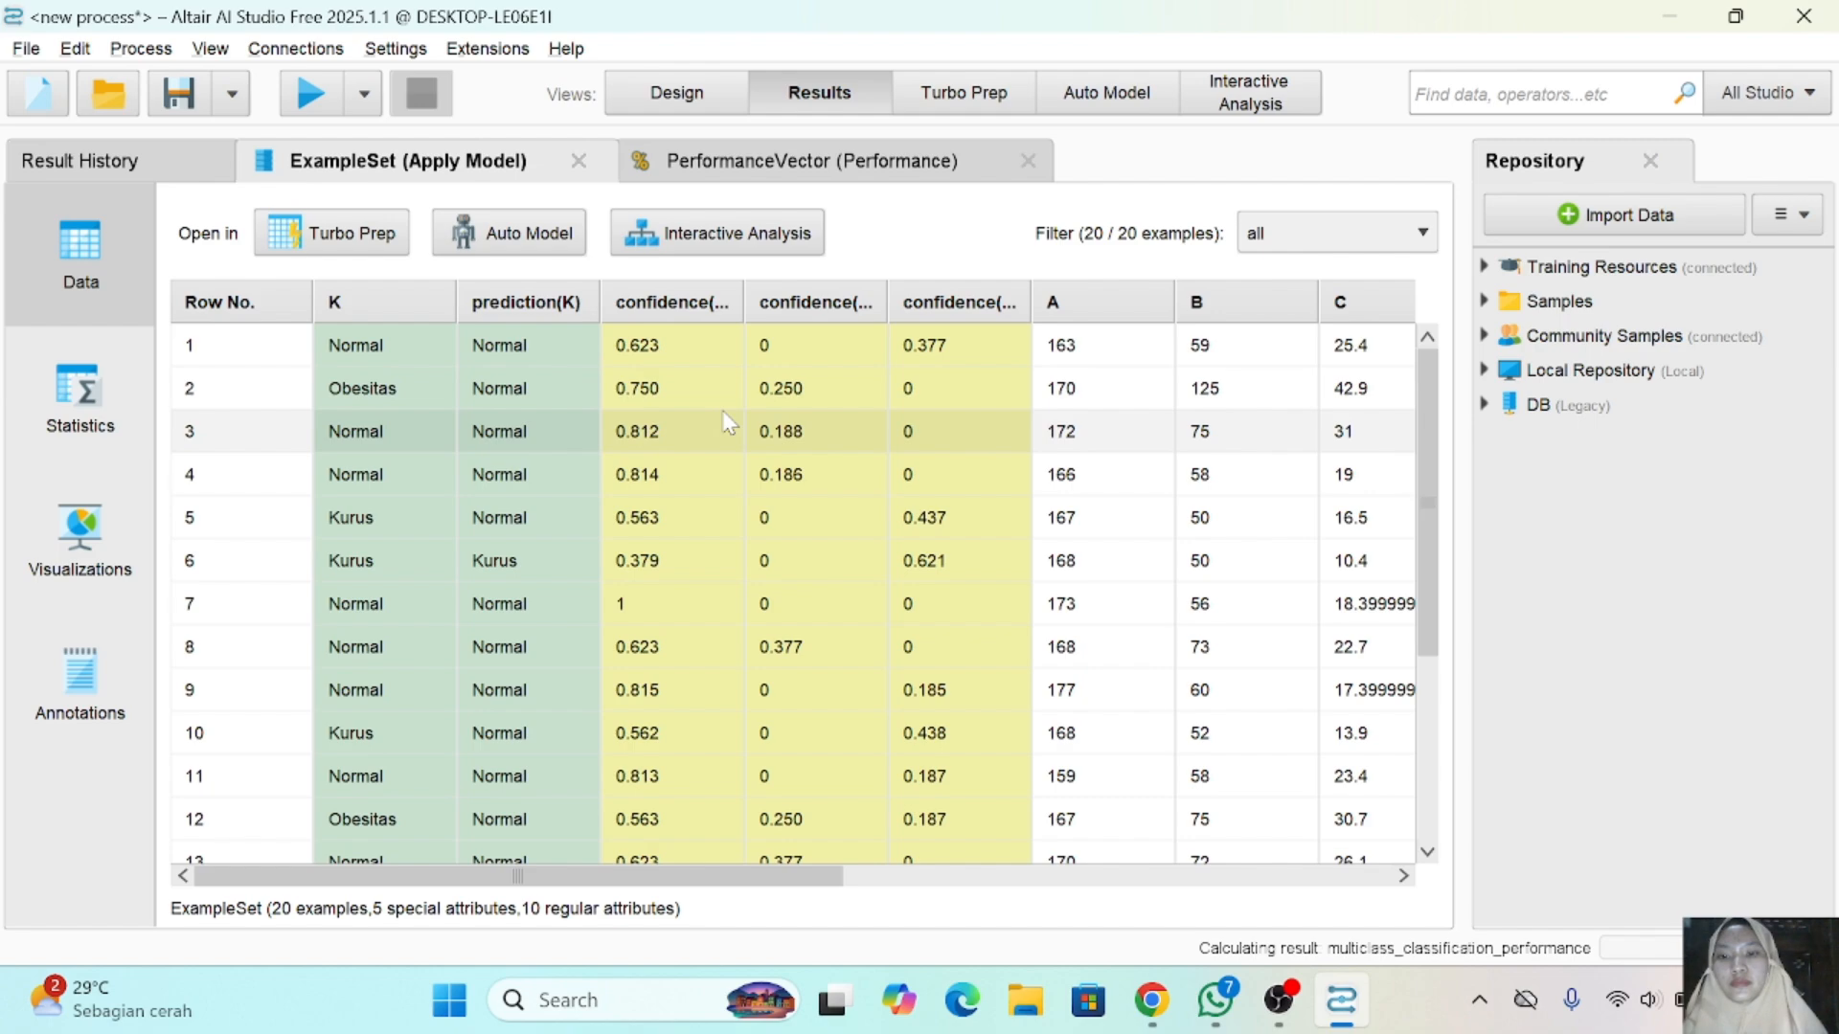
- Examine the predictions and class confidences in the Apply Model example set alongside the accuracy, precision and recall table of the performance results
scroll(728, 422, down, 2)
scroll(728, 423, up, 2)
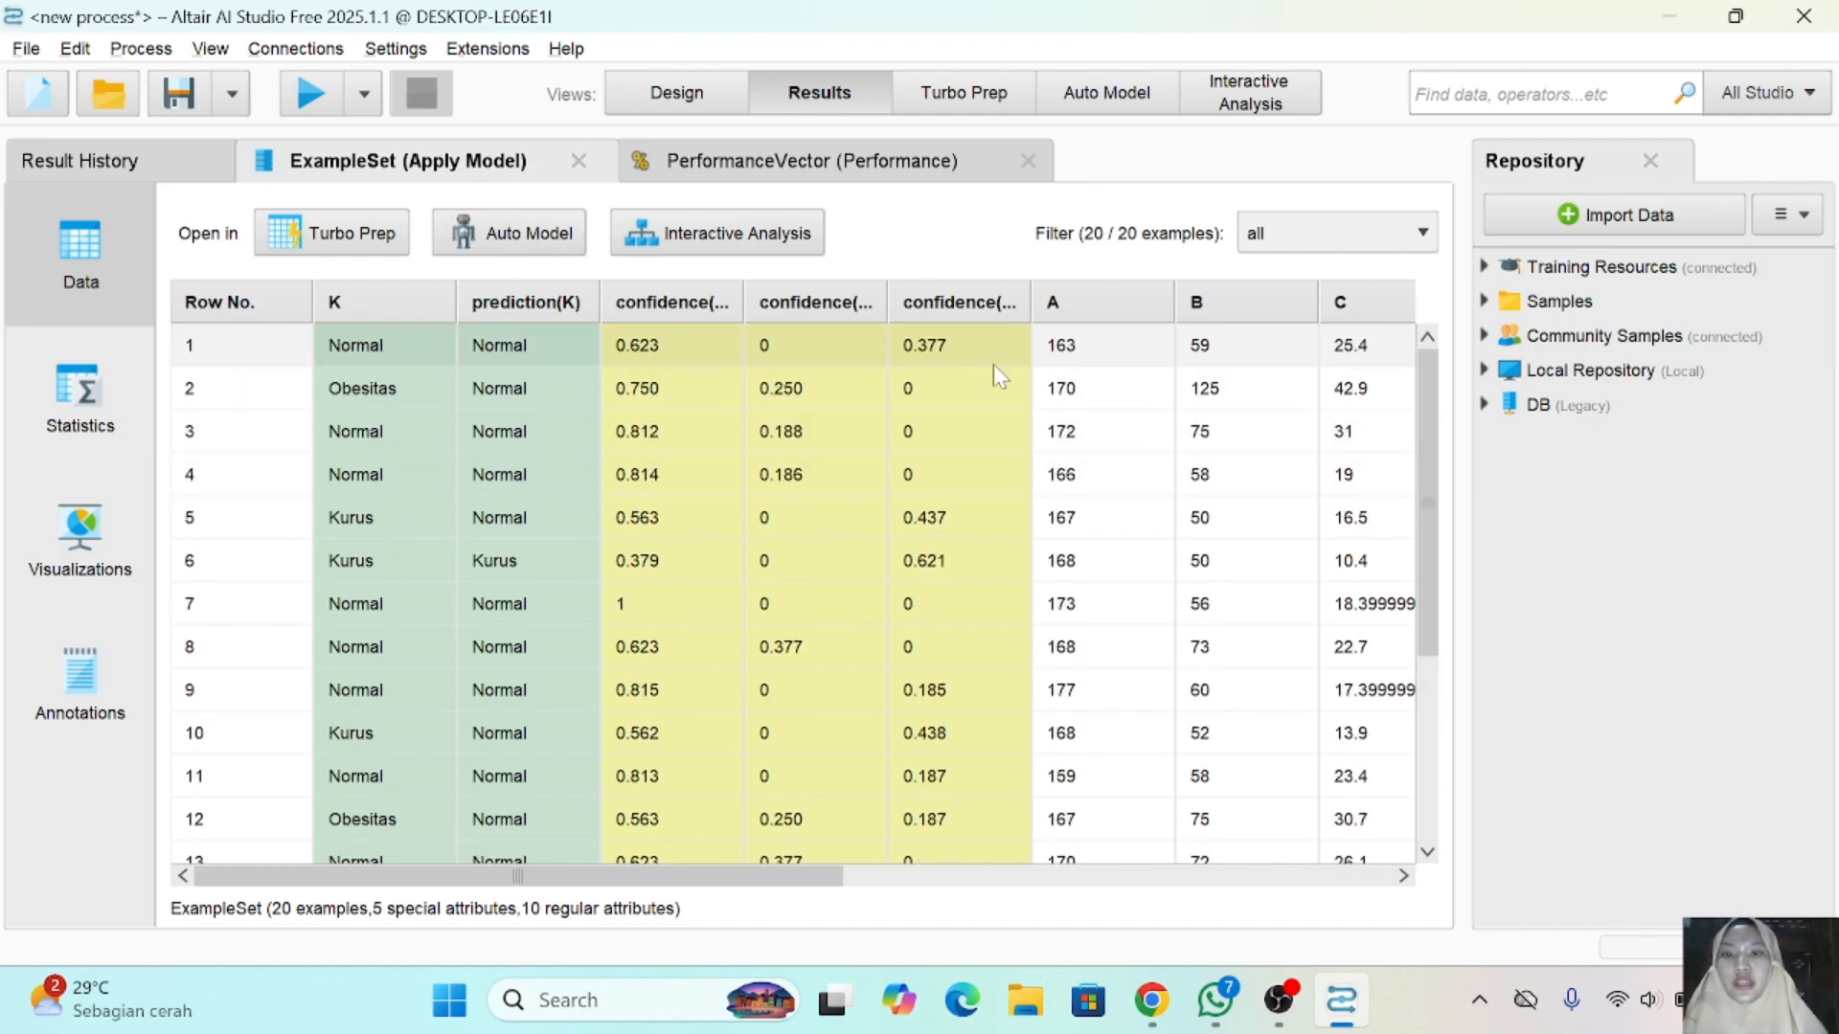
click(801, 162)
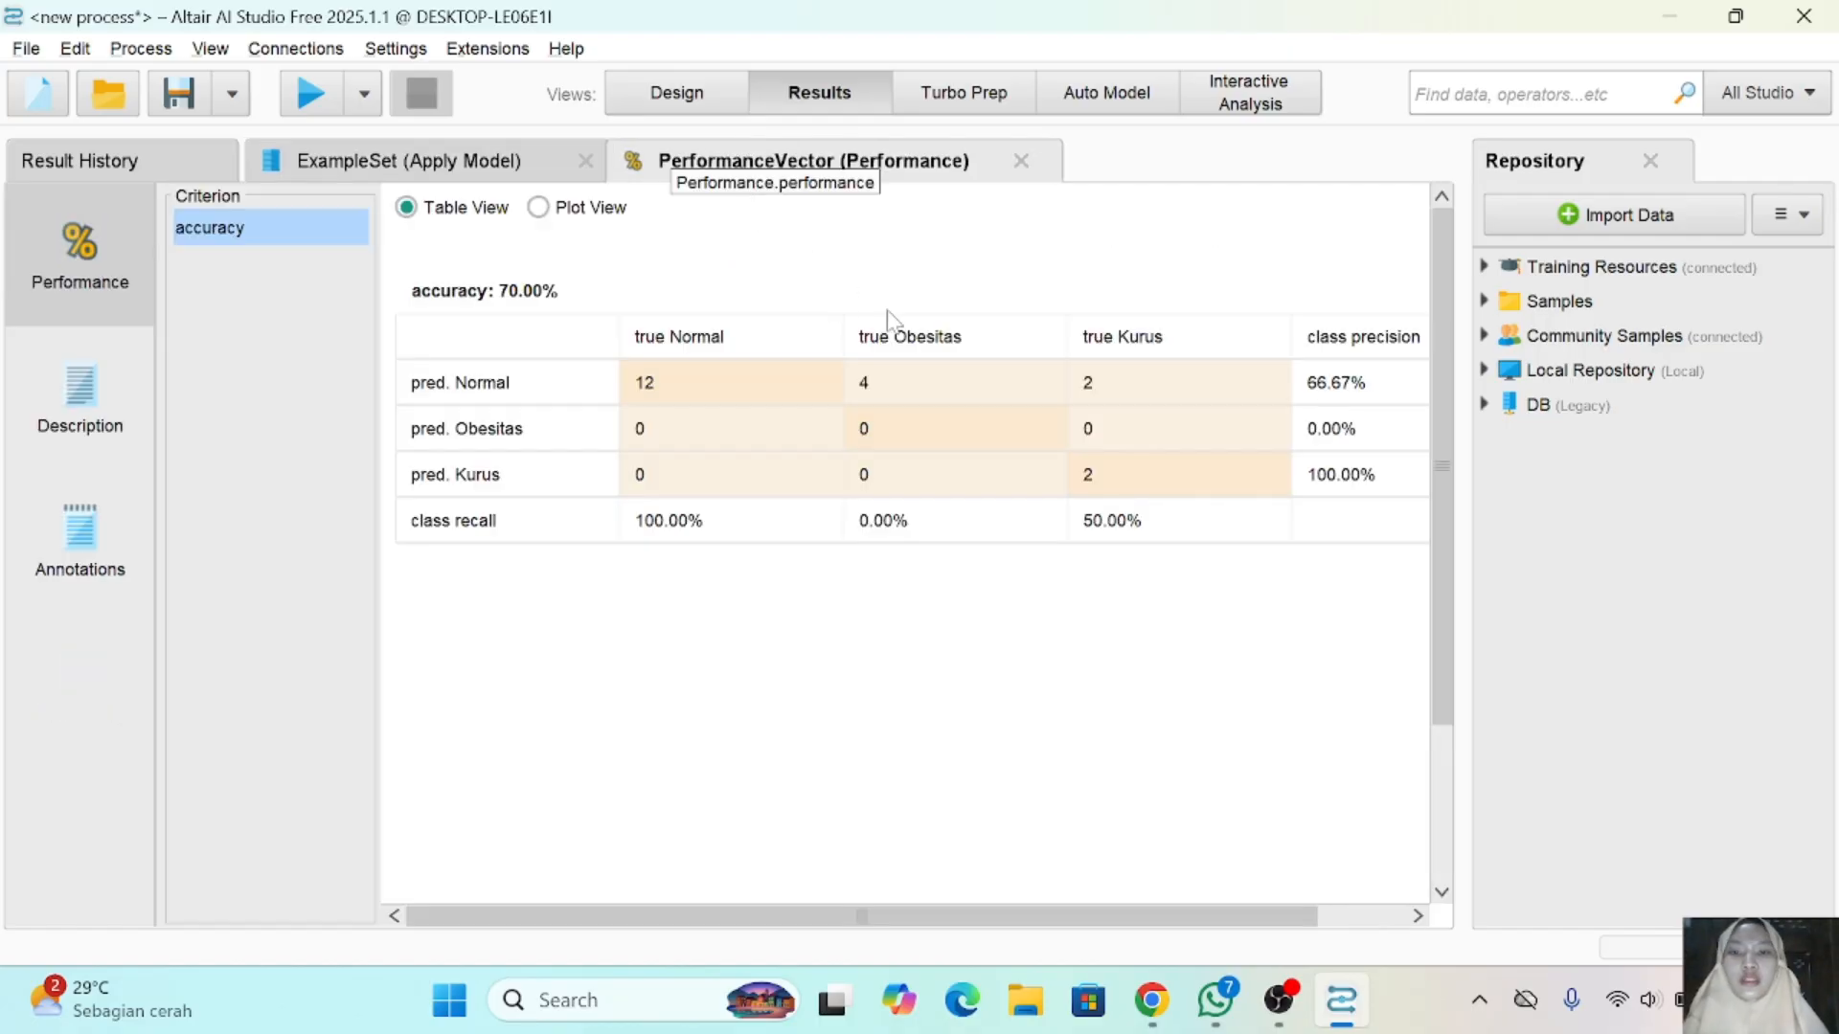
click(752, 537)
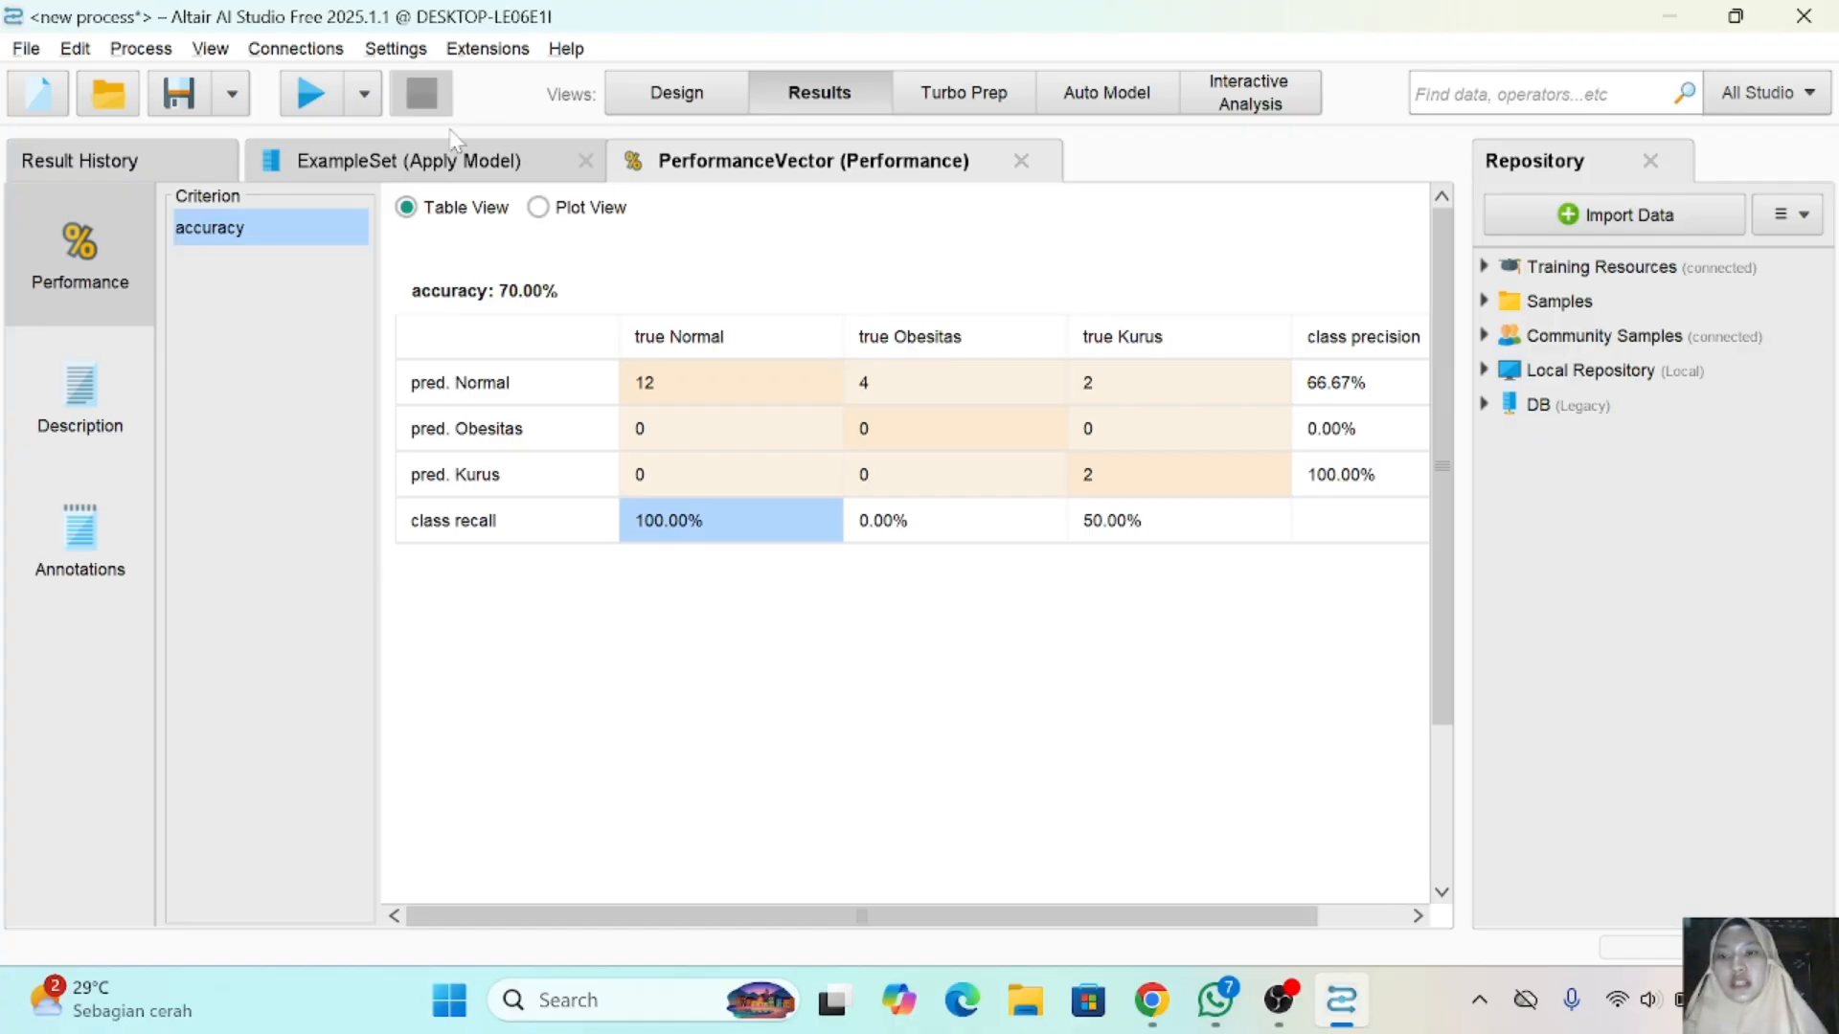
click(444, 171)
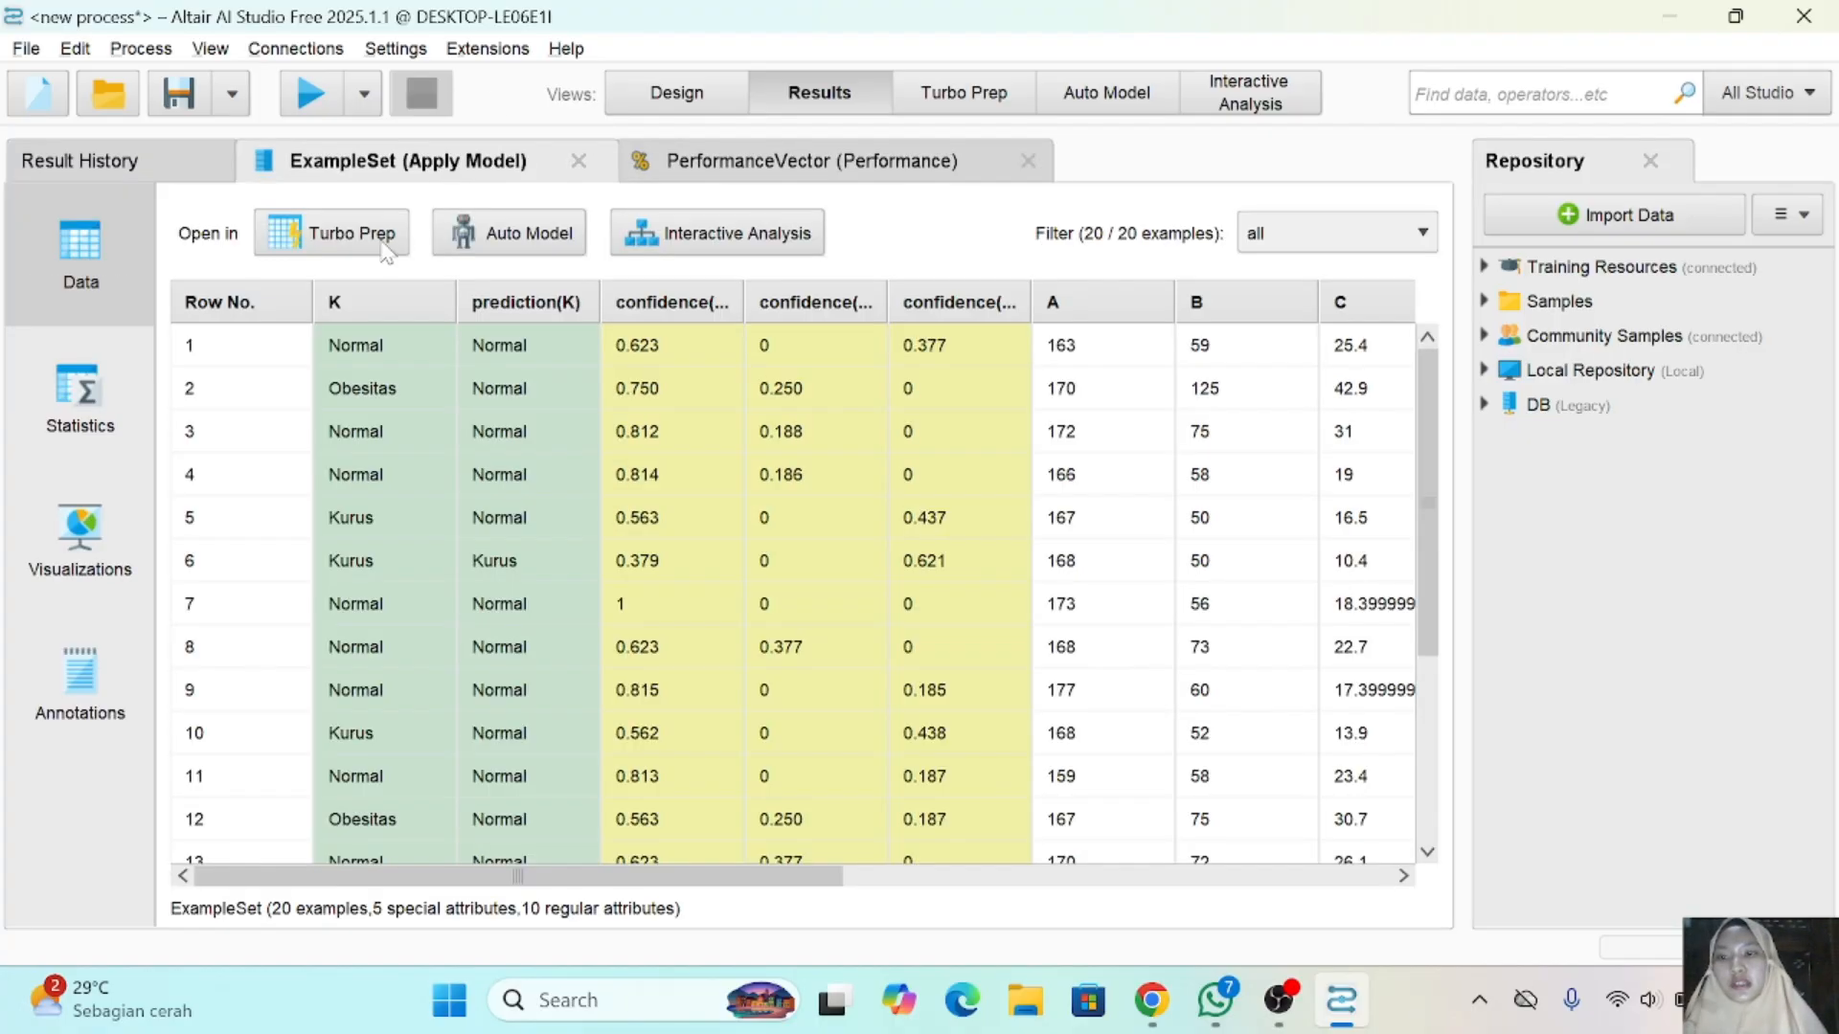
click(708, 177)
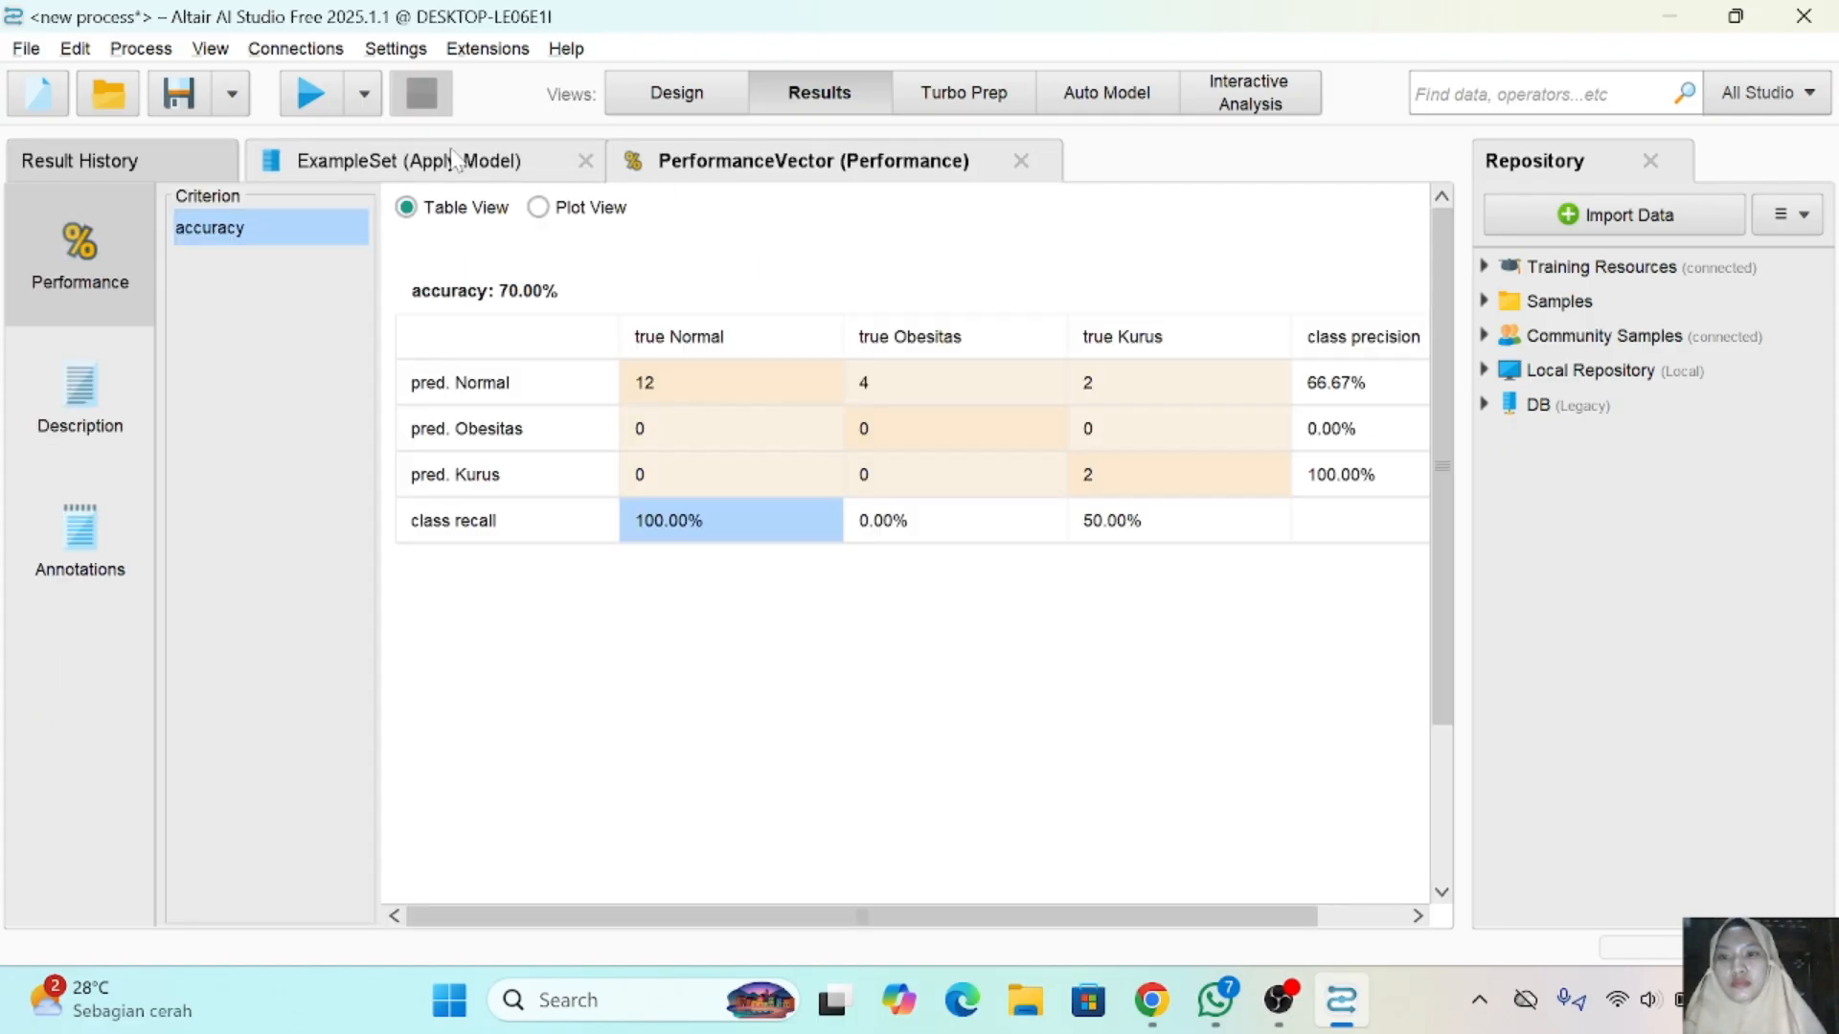
click(479, 162)
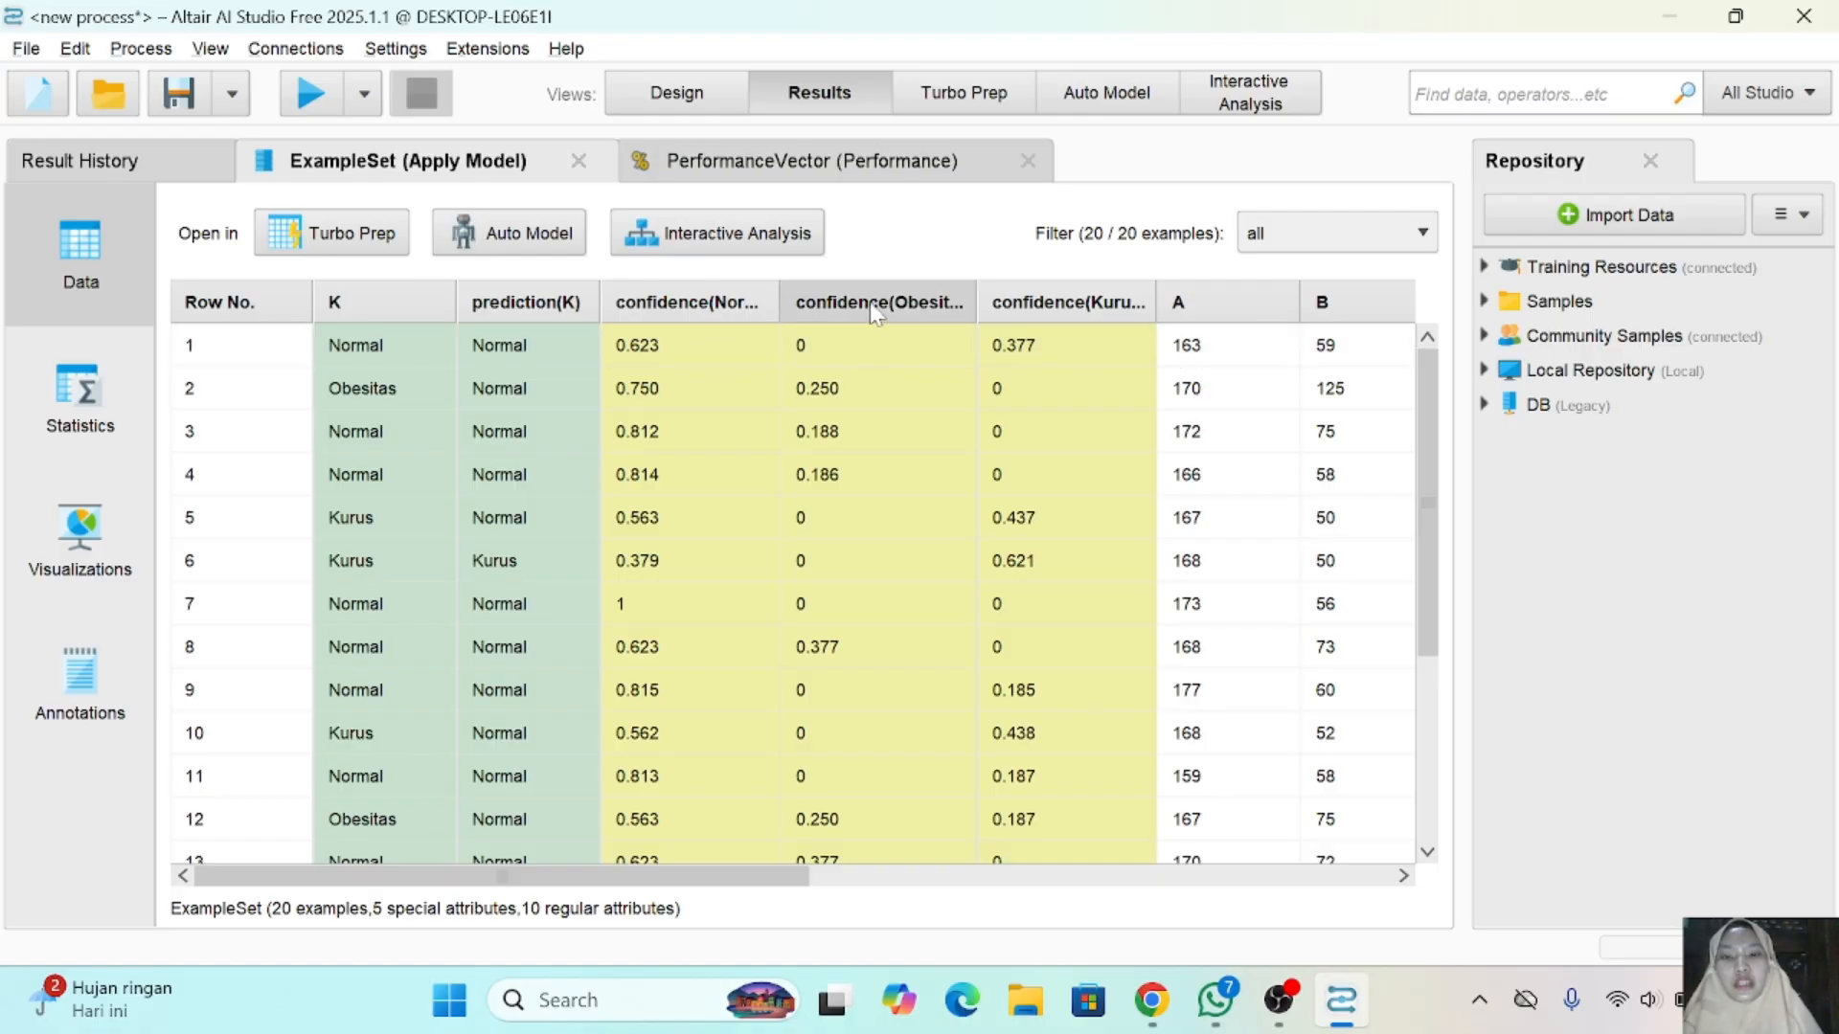
mouse_move(686, 314)
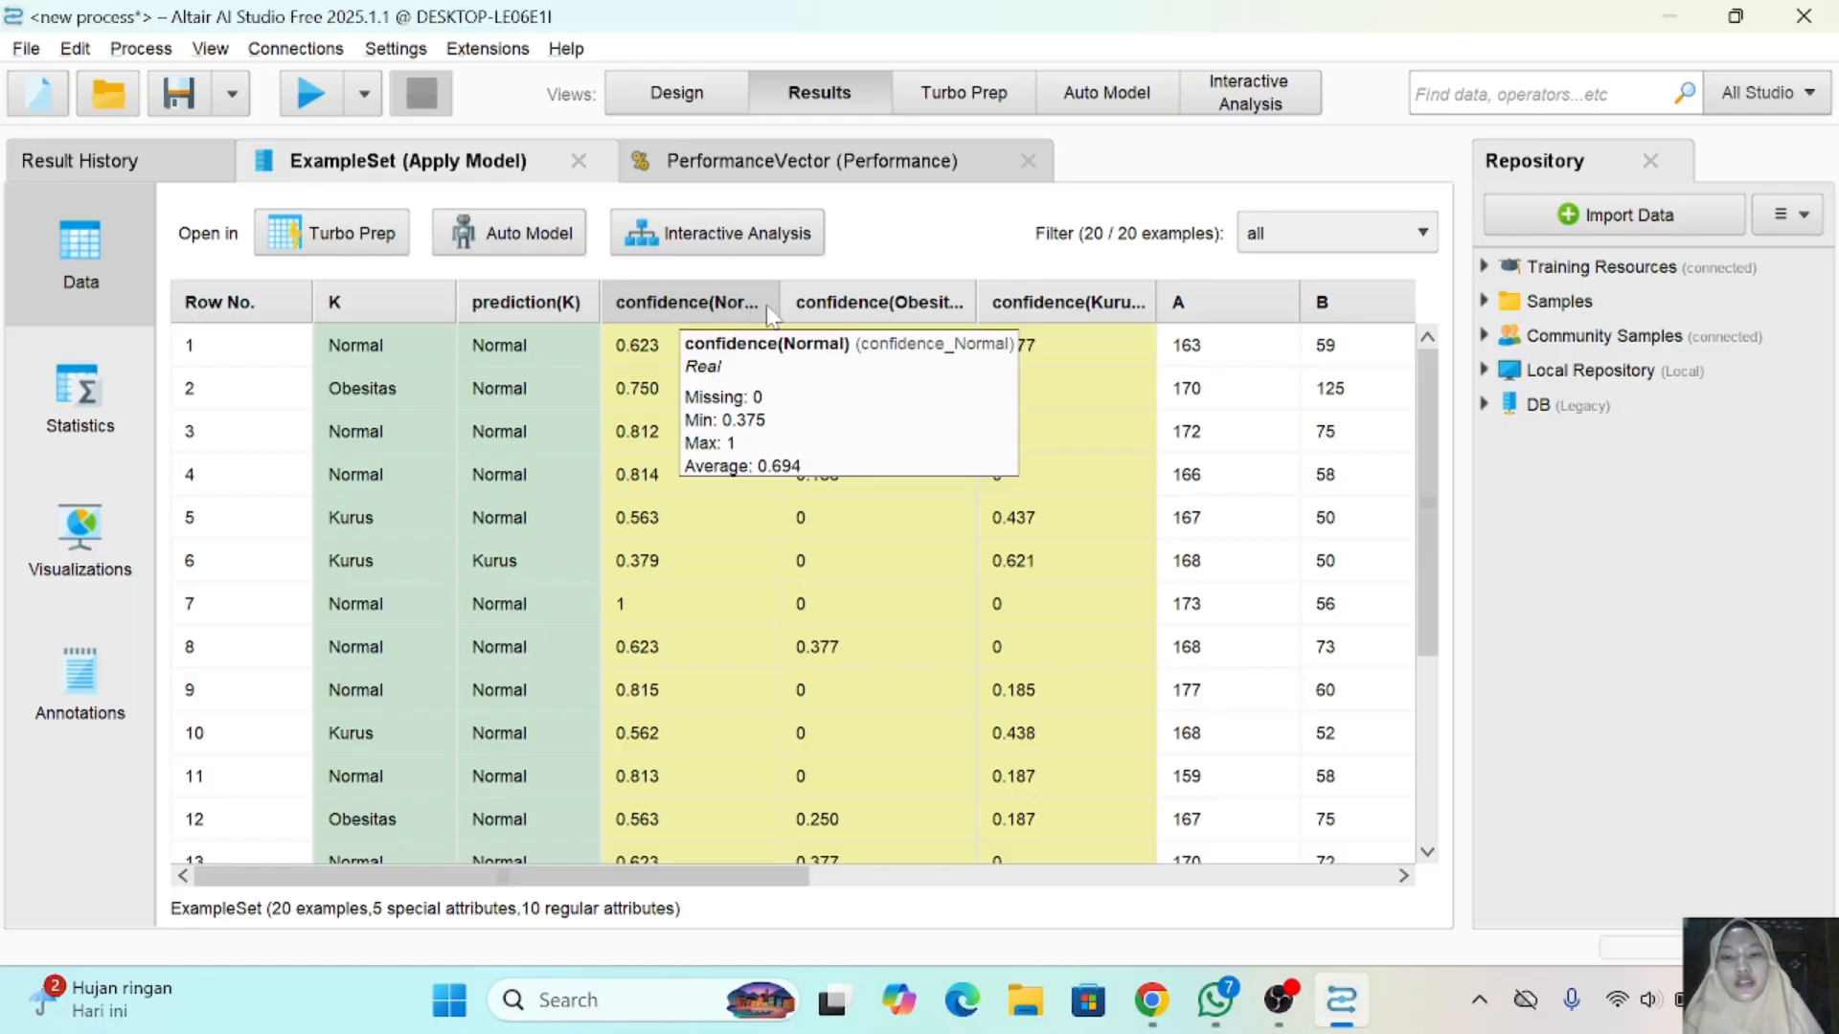
mouse_move(1036, 326)
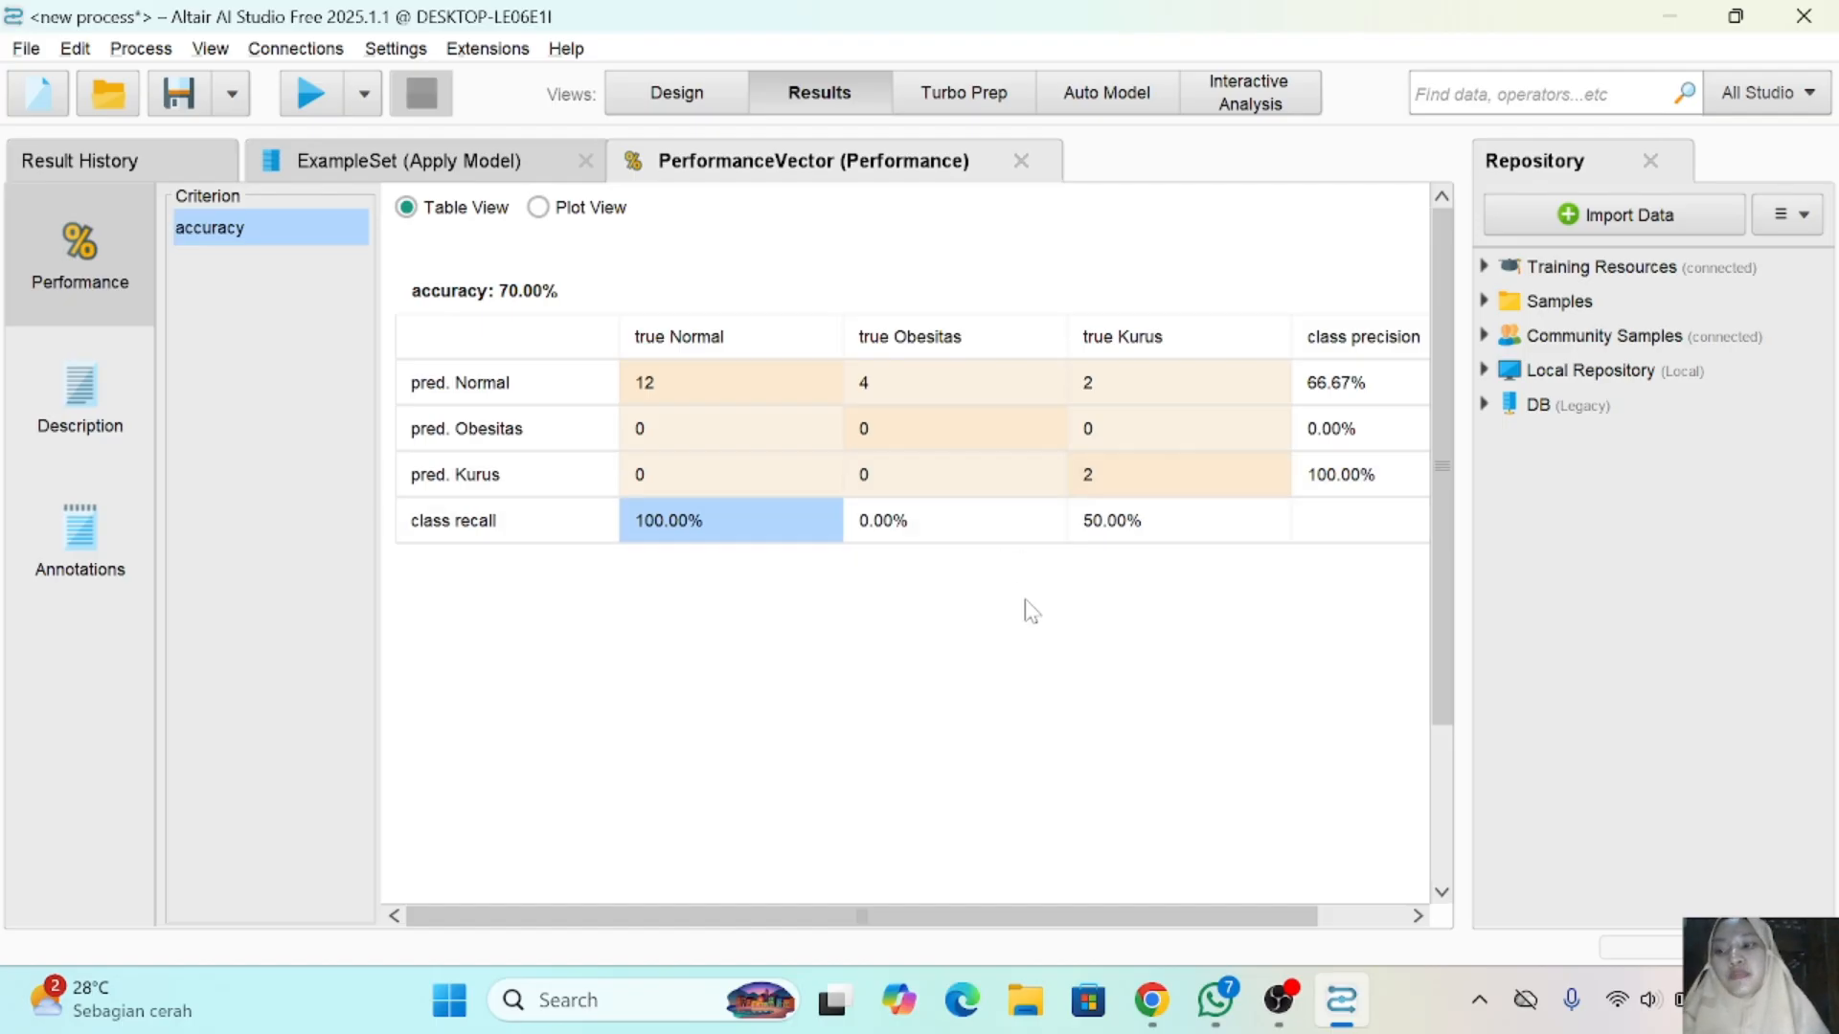
click(522, 161)
click(777, 161)
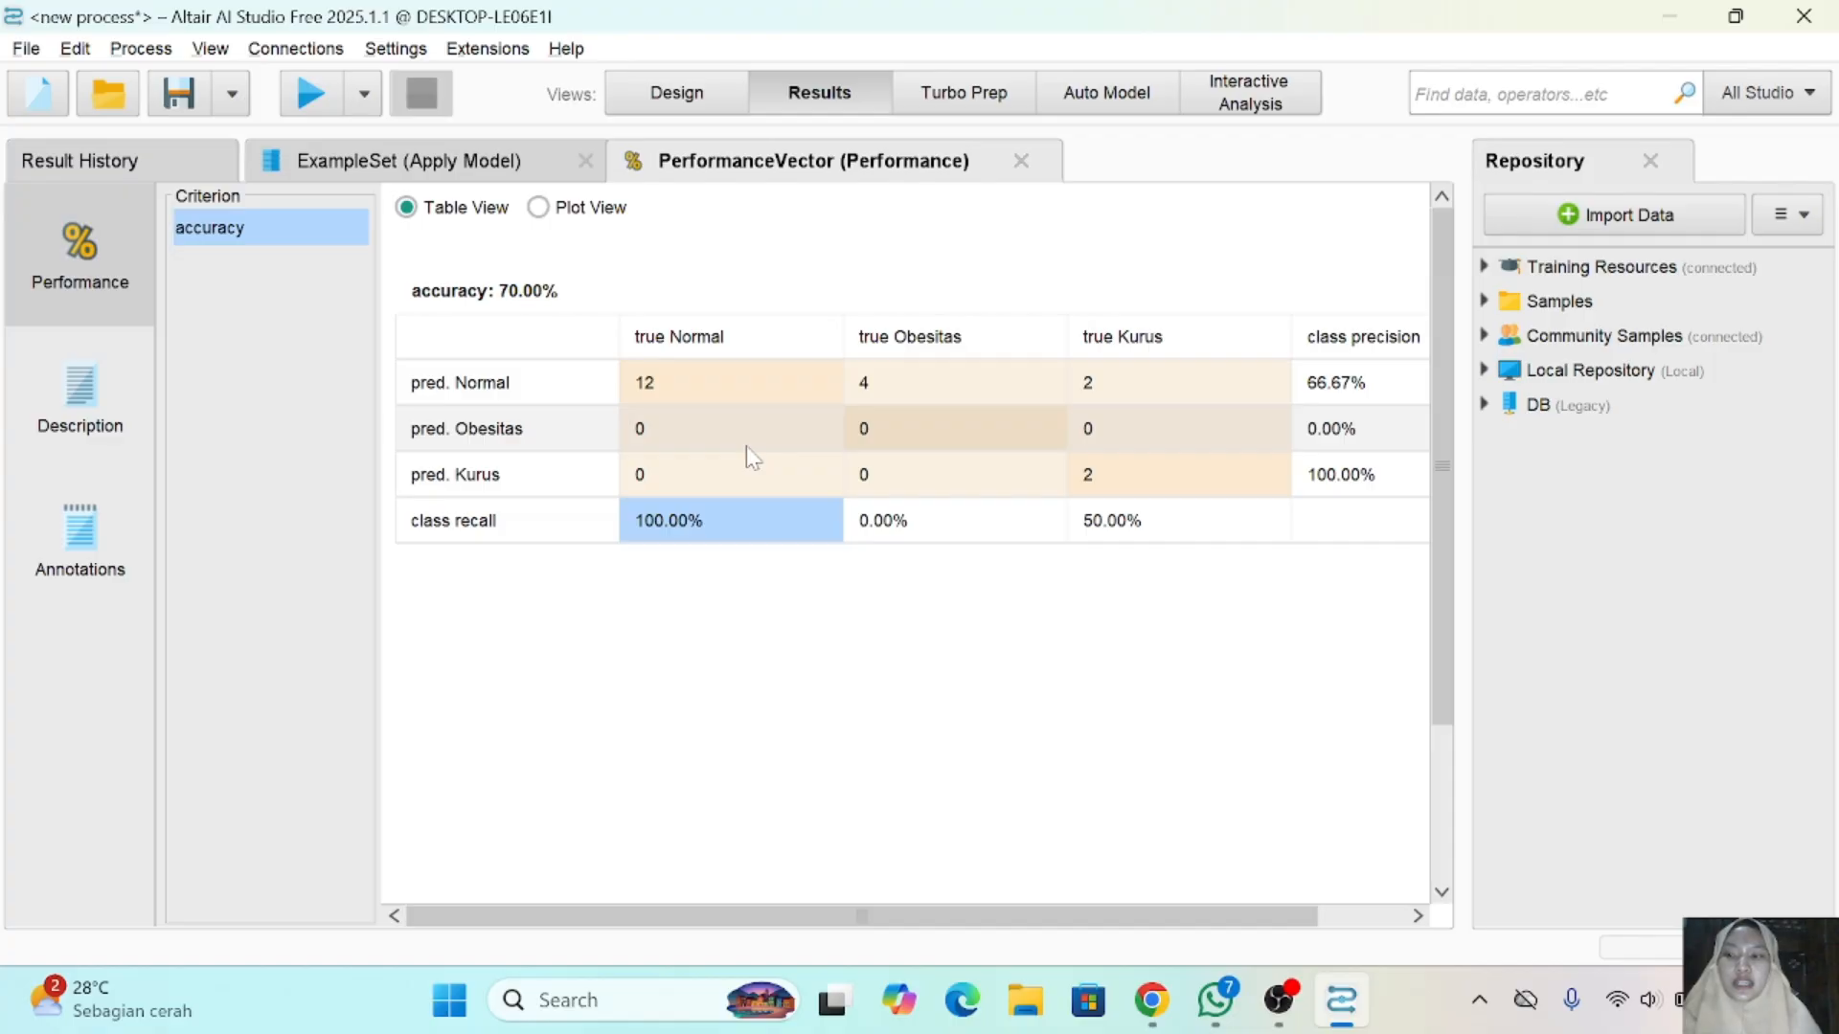